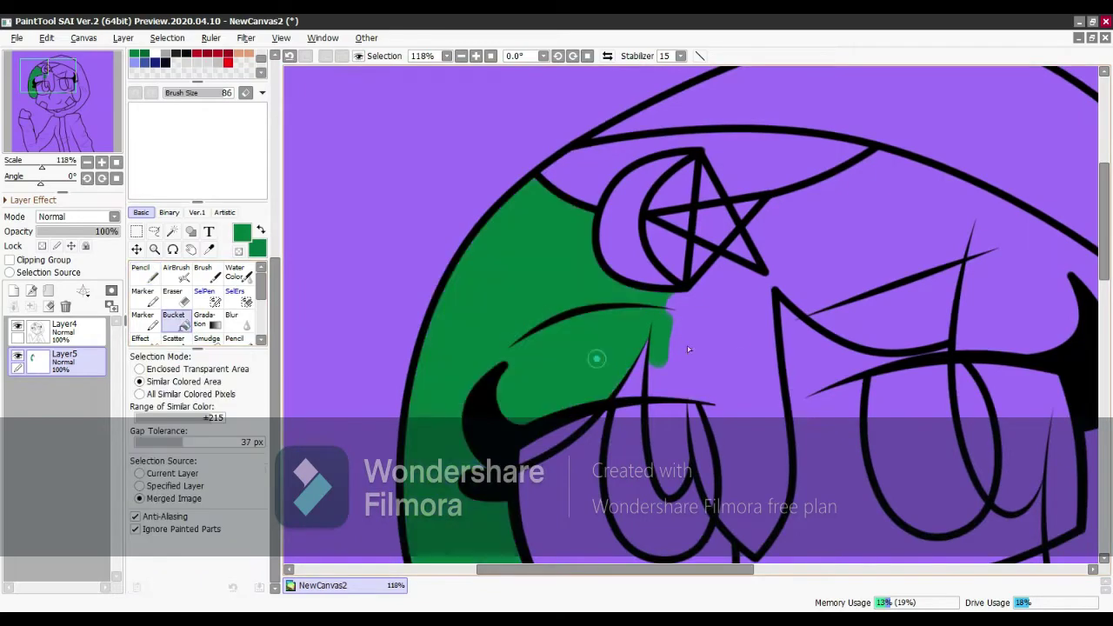
Fill the bangs, right hair lock and top of the character's hair with green using the Bucket on Layer5.
{"action": "left_click", "coordinate": [722, 365]}
{"action": "left_click", "coordinate": [896, 313]}
{"action": "left_click", "coordinate": [979, 428]}
{"action": "scroll", "coordinate": [822, 183], "scroll_direction": "down", "scroll_amount": 2}
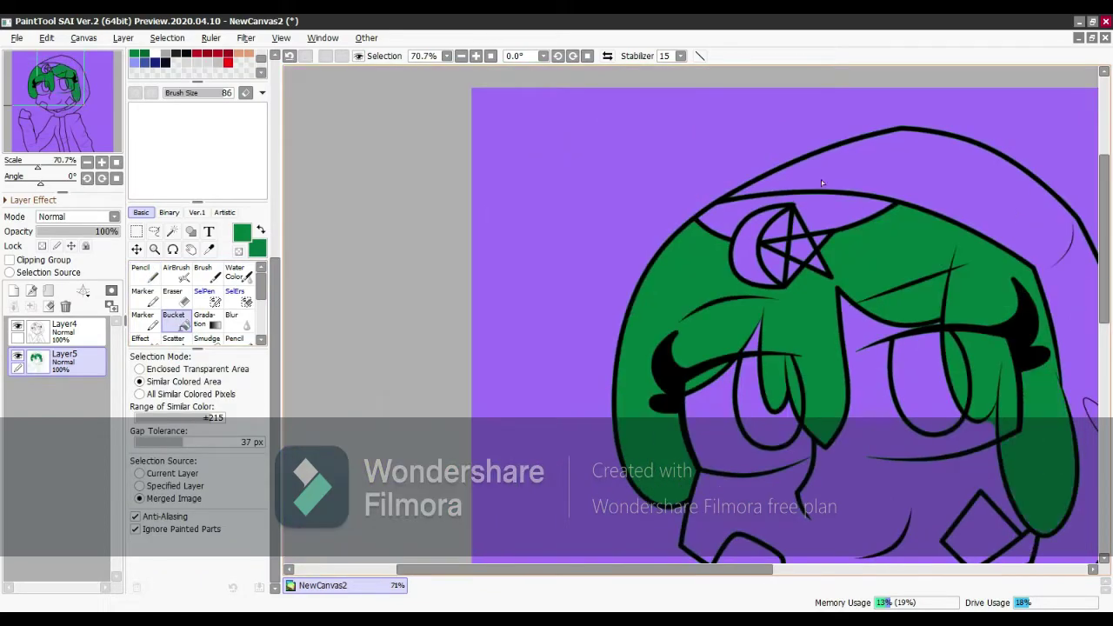
{"action": "scroll", "coordinate": [820, 258], "scroll_direction": "up", "scroll_amount": 3}
{"action": "scroll", "coordinate": [672, 308], "scroll_direction": "down", "scroll_amount": 4}
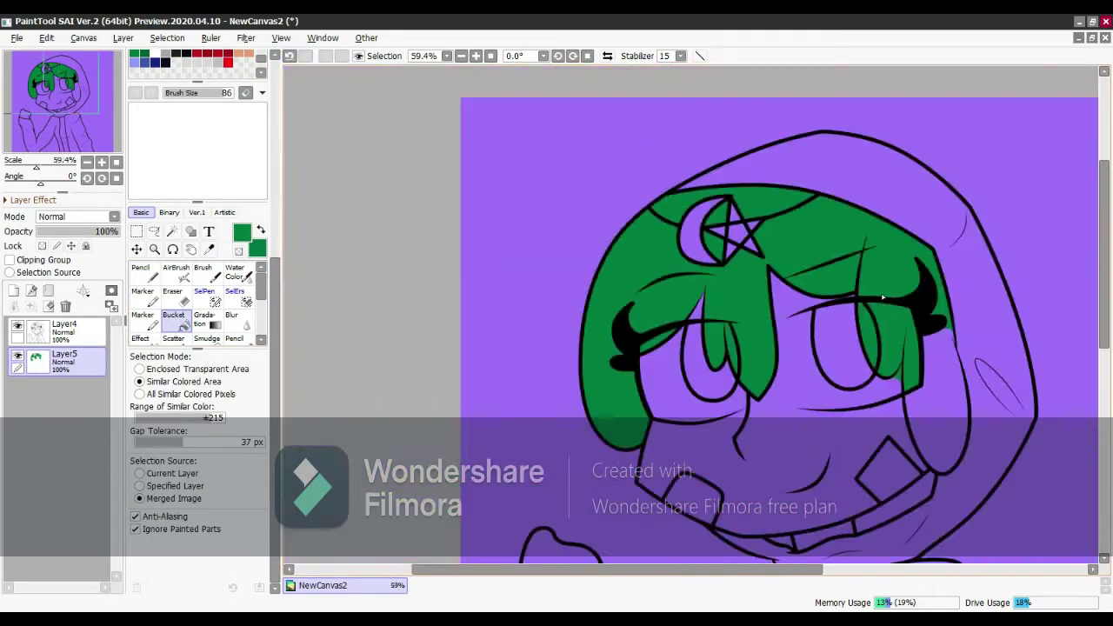
Erase the stray green from the narrow skin gap beside the right eye's hair strand with the Eraser, reducing its size to 5.
{"action": "scroll", "coordinate": [914, 441], "scroll_direction": "up", "scroll_amount": 3}
{"action": "scroll", "coordinate": [914, 440], "scroll_direction": "up", "scroll_amount": 12}
{"action": "left_click", "coordinate": [172, 296]}
{"action": "mouse_move", "coordinate": [461, 296]}
{"action": "left_mouse_down"}
{"action": "mouse_move", "coordinate": [526, 331]}
{"action": "mouse_move", "coordinate": [594, 551]}
{"action": "left_mouse_up"}
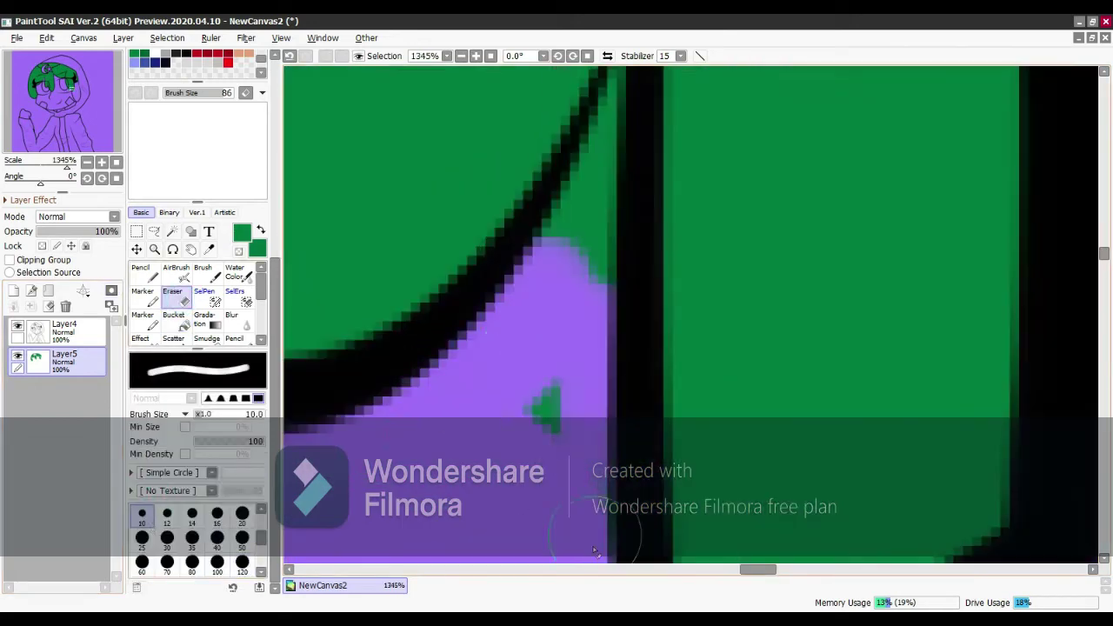
{"action": "scroll", "coordinate": [558, 275], "scroll_direction": "up", "scroll_amount": 1}
{"action": "scroll", "coordinate": [584, 186], "scroll_direction": "up", "scroll_amount": 1}
{"action": "key", "text": "bracketleft"}
{"action": "left_click_drag", "start_coordinate": [583, 186], "coordinate": [621, 348]}
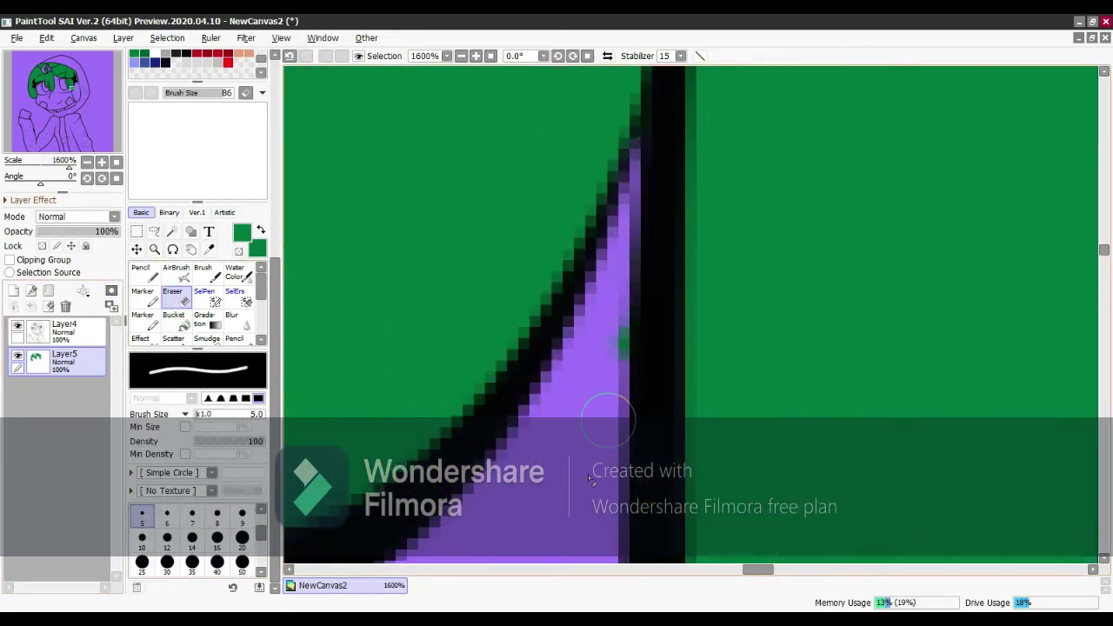
Fill the remaining hair gaps around the moon-and-star clip with green and touch up the bangs with the Pencil at size 25.
{"action": "scroll", "coordinate": [752, 305], "scroll_direction": "down", "scroll_amount": 3}
{"action": "scroll", "coordinate": [753, 305], "scroll_direction": "down", "scroll_amount": 5}
{"action": "scroll", "coordinate": [425, 221], "scroll_direction": "up", "scroll_amount": 8}
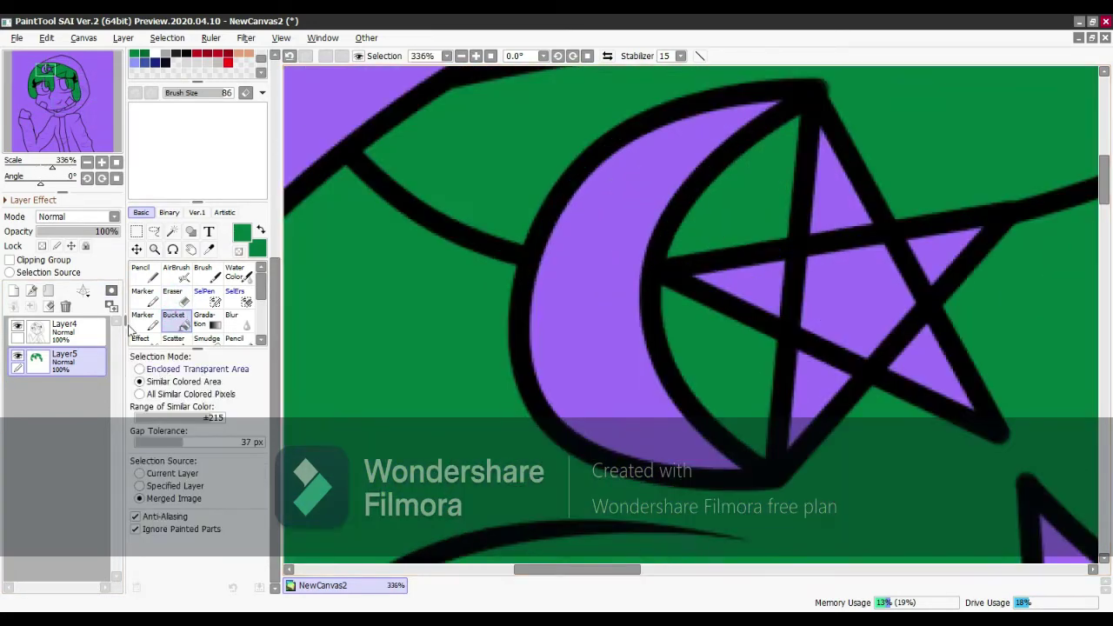
{"action": "scroll", "coordinate": [470, 430], "scroll_direction": "down", "scroll_amount": 9}
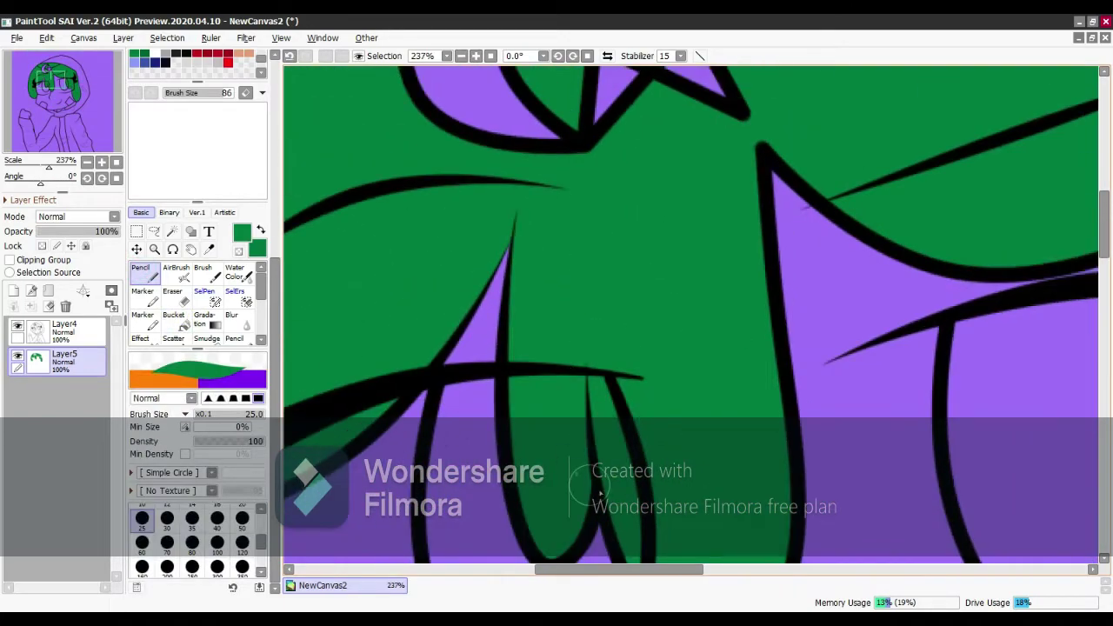
{"action": "scroll", "coordinate": [848, 184], "scroll_direction": "up", "scroll_amount": 5}
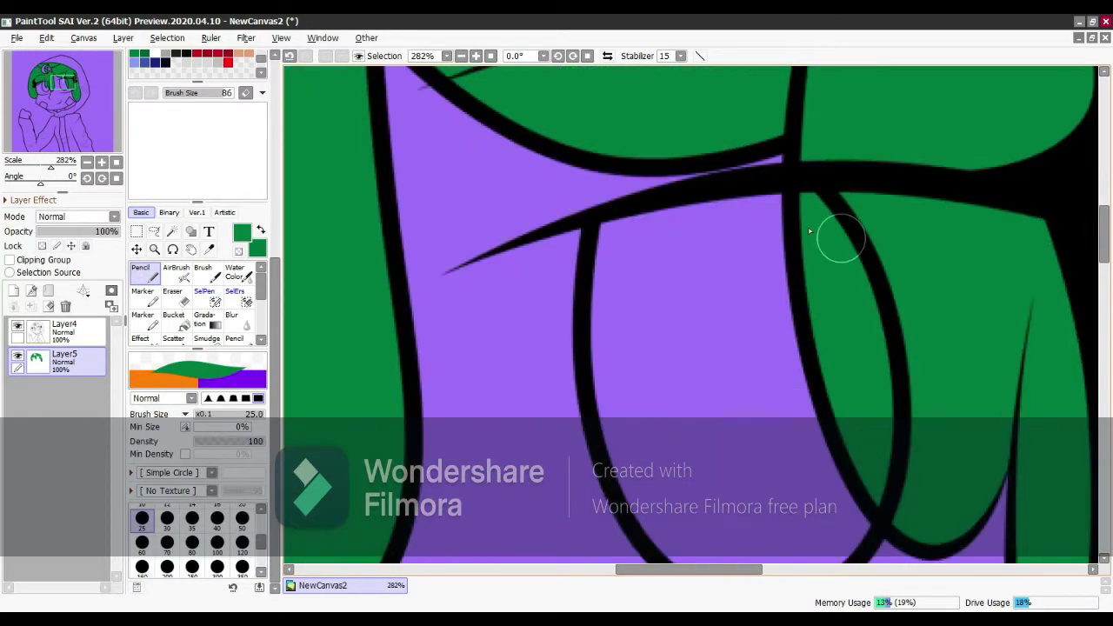
{"action": "scroll", "coordinate": [810, 230], "scroll_direction": "down", "scroll_amount": 3}
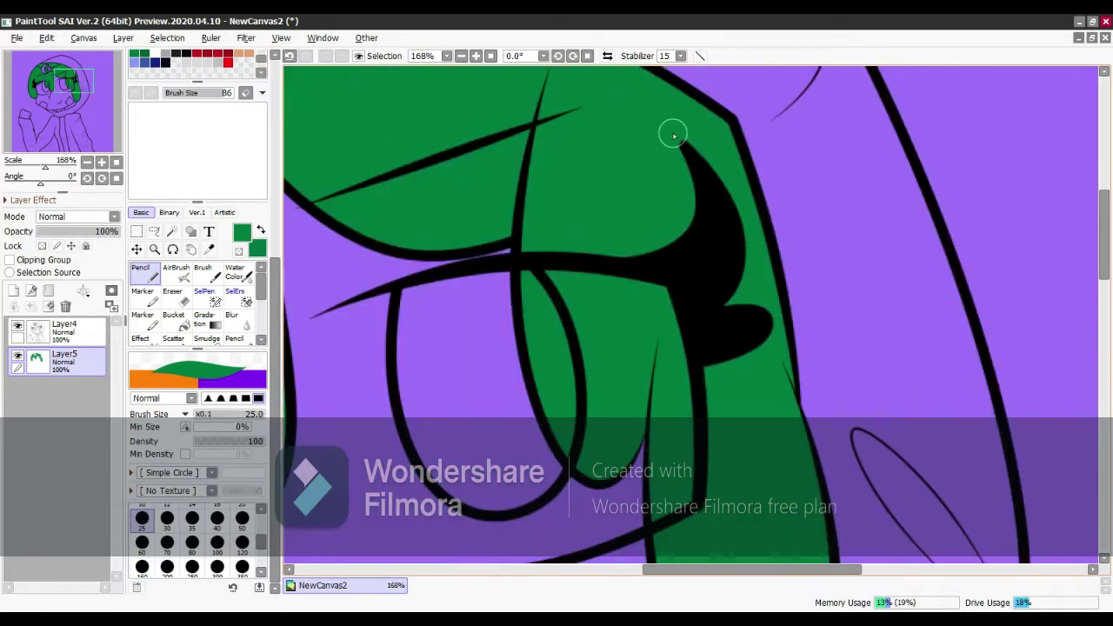
{"action": "scroll", "coordinate": [744, 238], "scroll_direction": "down", "scroll_amount": 4}
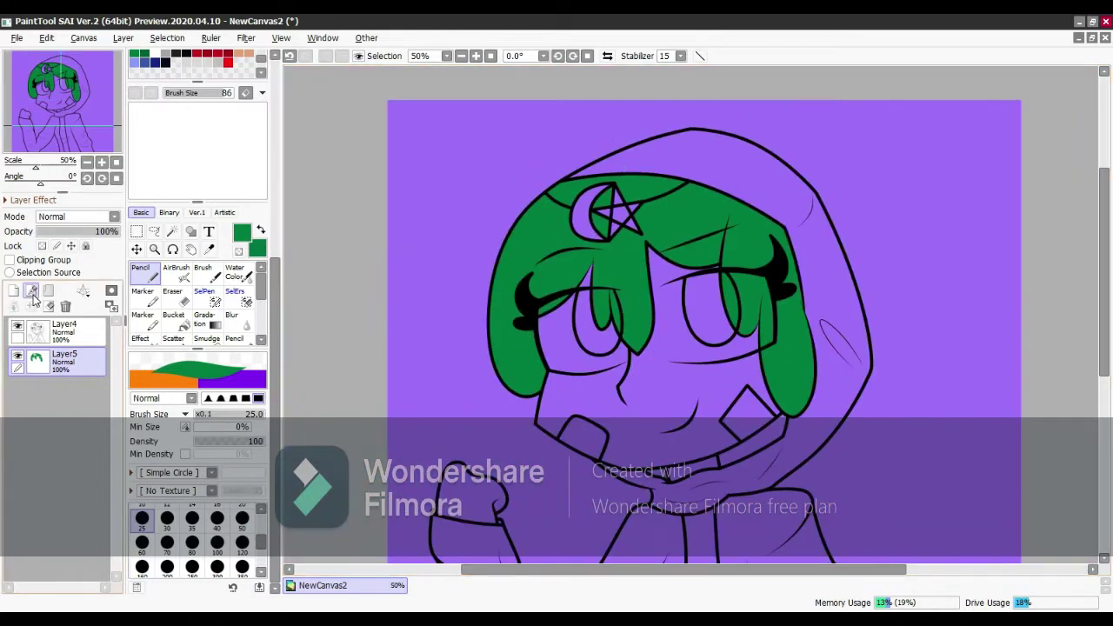
Add a clipped layer above the hair layer and paint the top of the hair white with the Pencil at size 100.
{"action": "scroll", "coordinate": [217, 368], "scroll_direction": "down", "scroll_amount": 3}
{"action": "left_click_drag", "start_coordinate": [272, 260], "coordinate": [272, 347]}
{"action": "left_click", "coordinate": [217, 542]}
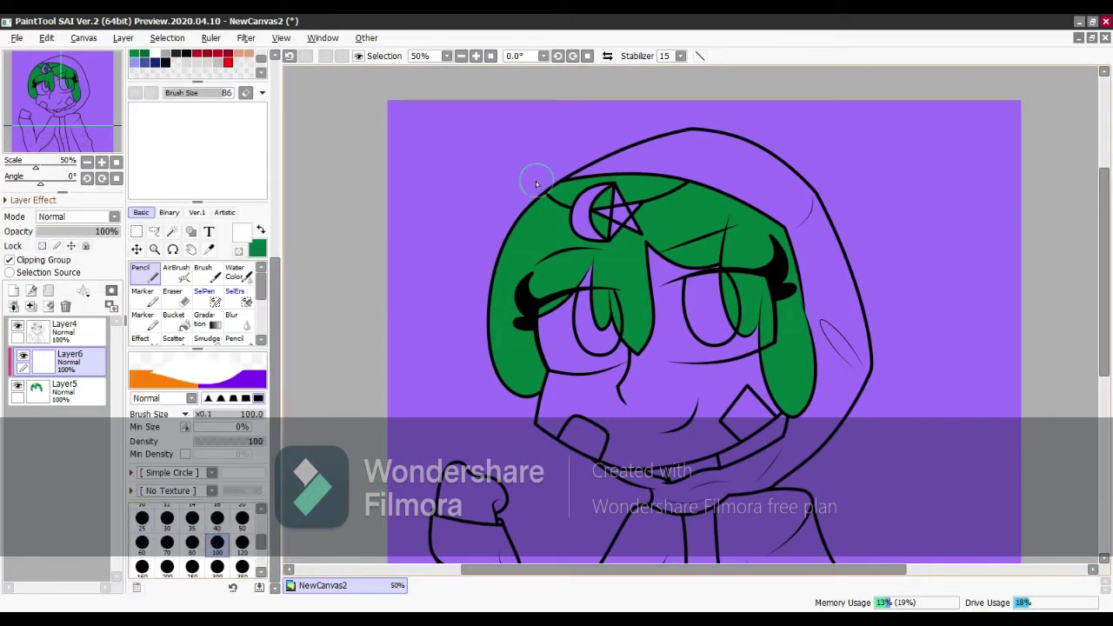
{"action": "scroll", "coordinate": [456, 279], "scroll_direction": "up", "scroll_amount": 1}
{"action": "mouse_move", "coordinate": [904, 231]}
{"action": "left_mouse_down"}
{"action": "mouse_move", "coordinate": [456, 279]}
{"action": "mouse_move", "coordinate": [840, 199]}
{"action": "mouse_move", "coordinate": [380, 199]}
{"action": "left_mouse_up"}
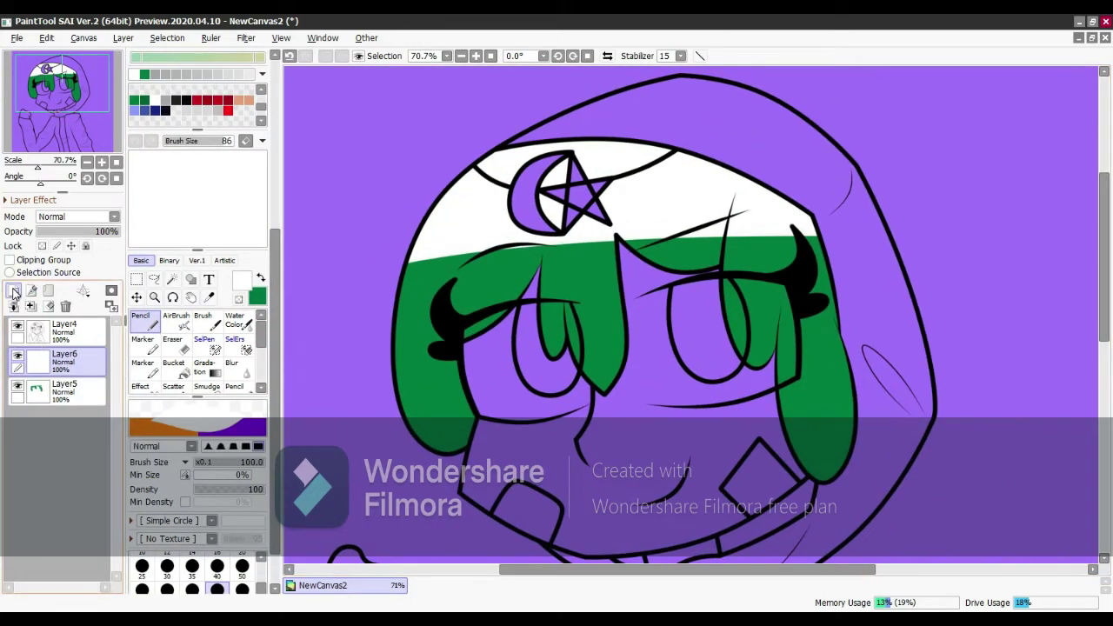
Add a linework layer above the hair layer and set up the Curve tool with dark purple, RGB 47, 0, 157.
{"action": "left_click", "coordinate": [32, 292]}
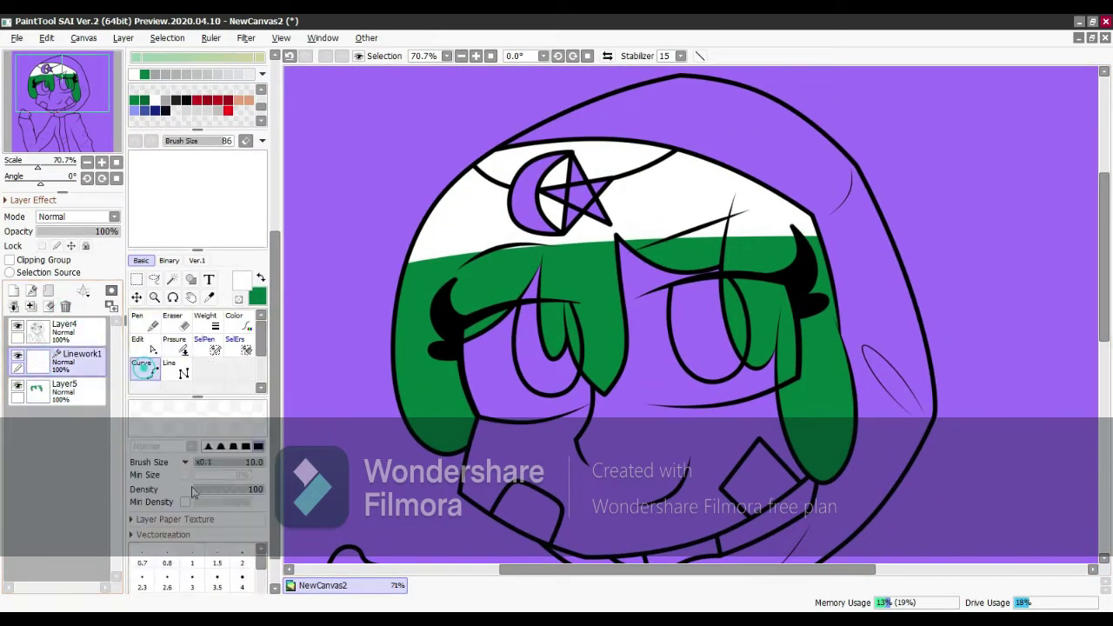
{"action": "scroll", "coordinate": [231, 187], "scroll_direction": "up", "scroll_amount": 5}
{"action": "left_click", "coordinate": [155, 371]}
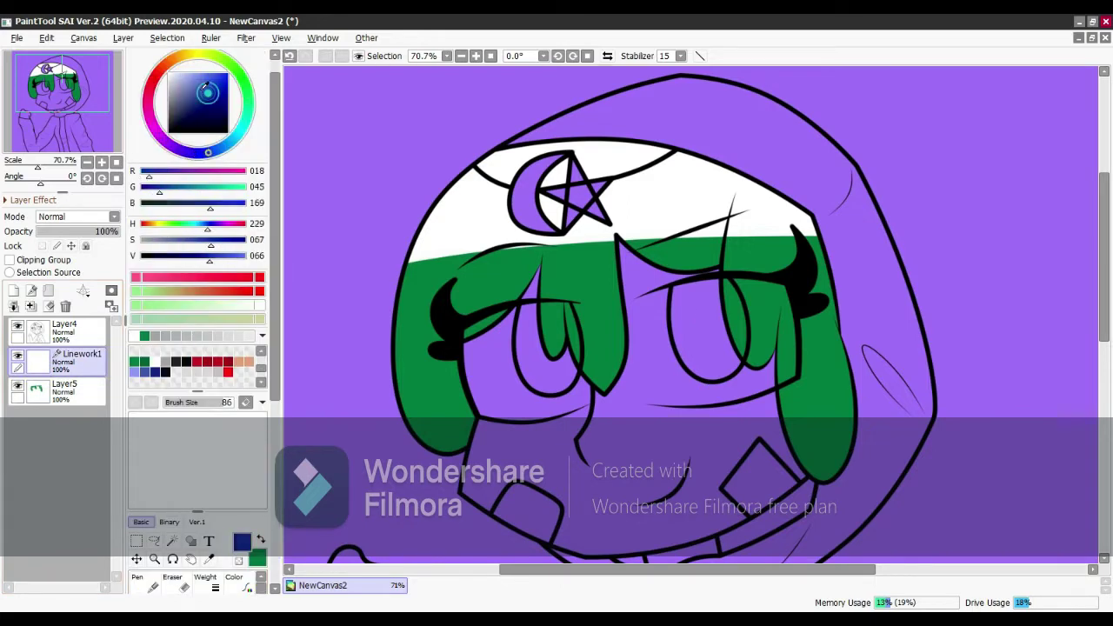
{"action": "left_click", "coordinate": [181, 151]}
Draw dark purple shadow curves across the top of the hair beneath the hood and down its right side.
{"action": "scroll", "coordinate": [549, 246], "scroll_direction": "up", "scroll_amount": 2}
{"action": "scroll", "coordinate": [549, 245], "scroll_direction": "down", "scroll_amount": 1}
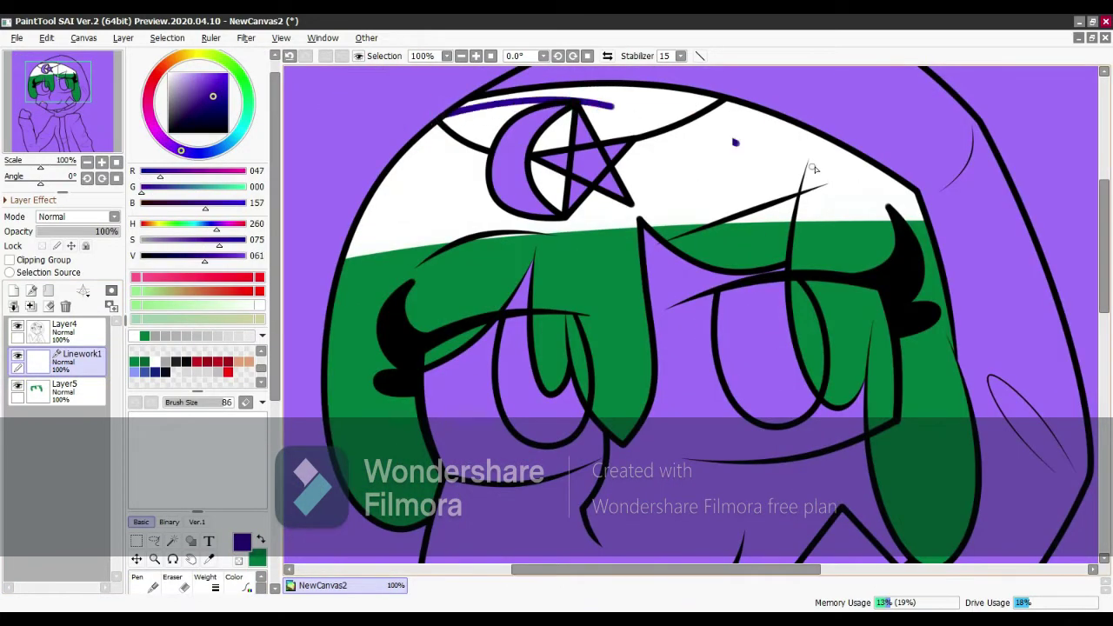
{"action": "scroll", "coordinate": [938, 228], "scroll_direction": "up", "scroll_amount": 2}
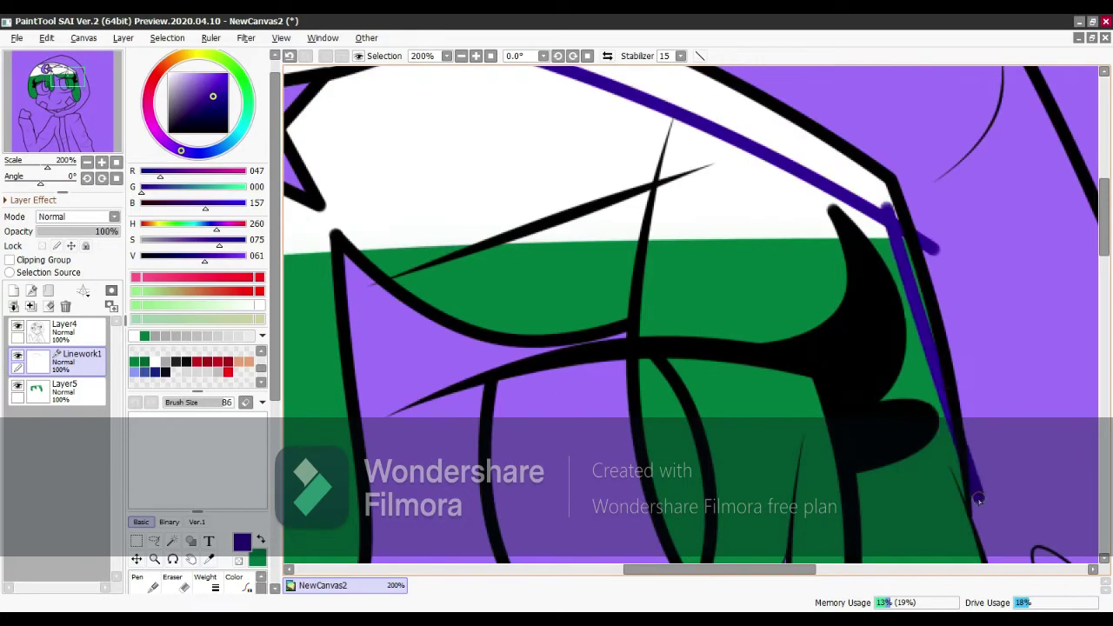
{"action": "key", "text": "ctrl+z"}
Draw dark purple shadow curves around the left hair lock below the lashes and on the small strand over the left eye.
{"action": "scroll", "coordinate": [978, 500], "scroll_direction": "down", "scroll_amount": 2}
{"action": "scroll", "coordinate": [568, 267], "scroll_direction": "up", "scroll_amount": 2}
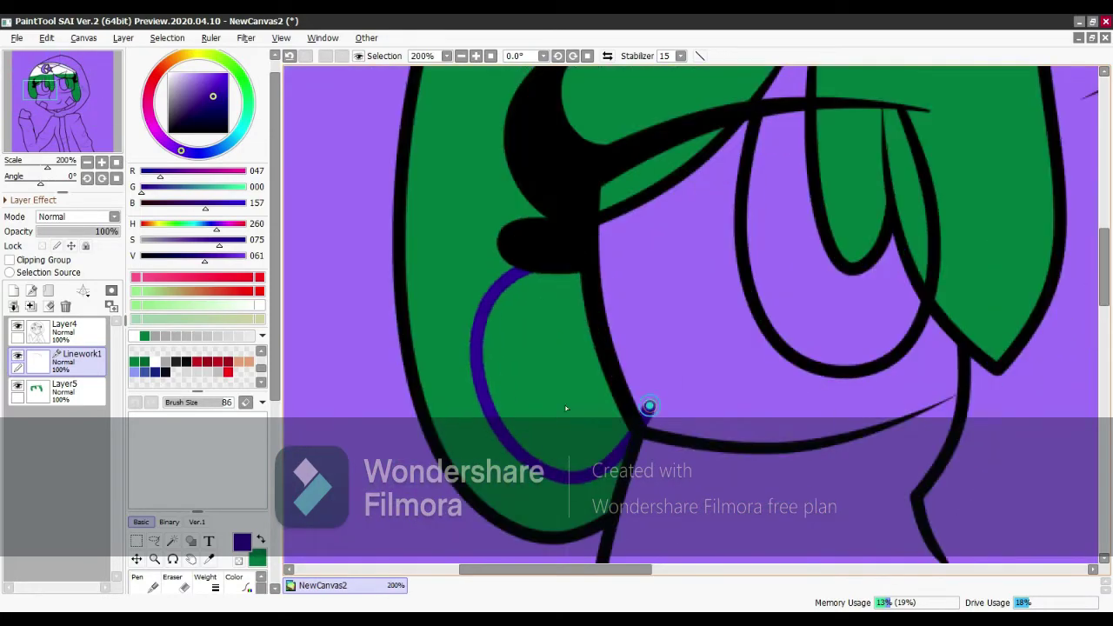
{"action": "scroll", "coordinate": [649, 407], "scroll_direction": "down", "scroll_amount": 2}
{"action": "scroll", "coordinate": [738, 183], "scroll_direction": "up", "scroll_amount": 3}
{"action": "left_click_drag", "start_coordinate": [739, 179], "coordinate": [713, 261]}
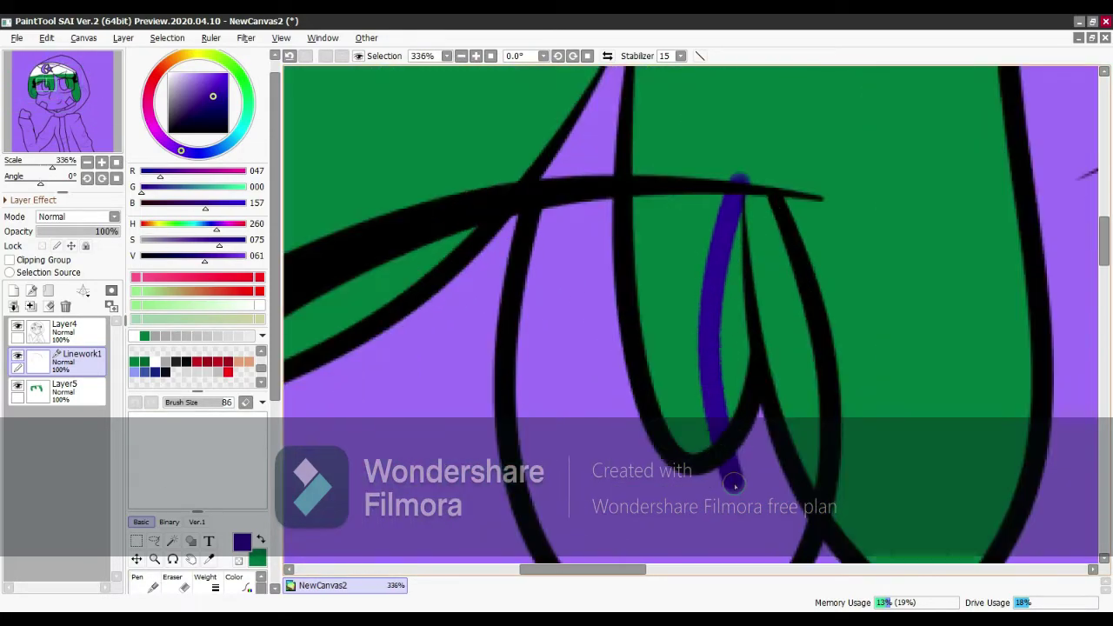
Draw dark purple shadow curves along the right hair lock and the pointed middle bang.
{"action": "scroll", "coordinate": [734, 485], "scroll_direction": "down", "scroll_amount": 3}
{"action": "scroll", "coordinate": [713, 255], "scroll_direction": "up", "scroll_amount": 3}
{"action": "mouse_move", "coordinate": [727, 113]}
{"action": "left_mouse_down"}
{"action": "mouse_move", "coordinate": [759, 360]}
{"action": "mouse_move", "coordinate": [883, 506]}
{"action": "left_mouse_up"}
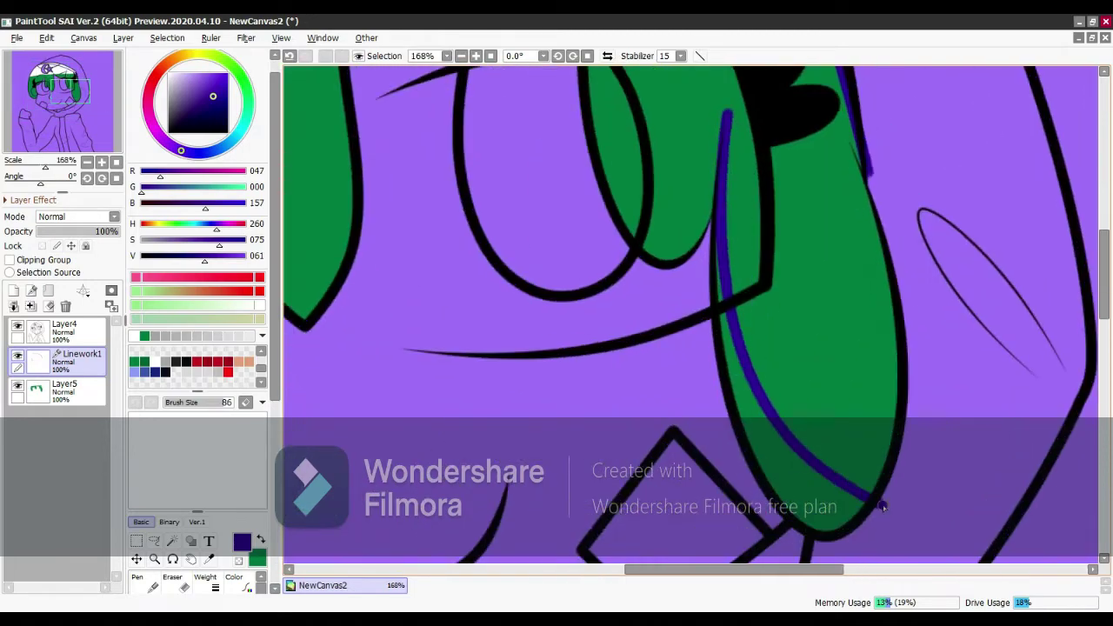
{"action": "scroll", "coordinate": [522, 305], "scroll_direction": "up", "scroll_amount": 3}
{"action": "mouse_move", "coordinate": [497, 179]}
{"action": "left_mouse_down"}
{"action": "mouse_move", "coordinate": [604, 436]}
{"action": "mouse_move", "coordinate": [678, 530]}
{"action": "left_mouse_up"}
{"action": "scroll", "coordinate": [477, 371], "scroll_direction": "down", "scroll_amount": 2}
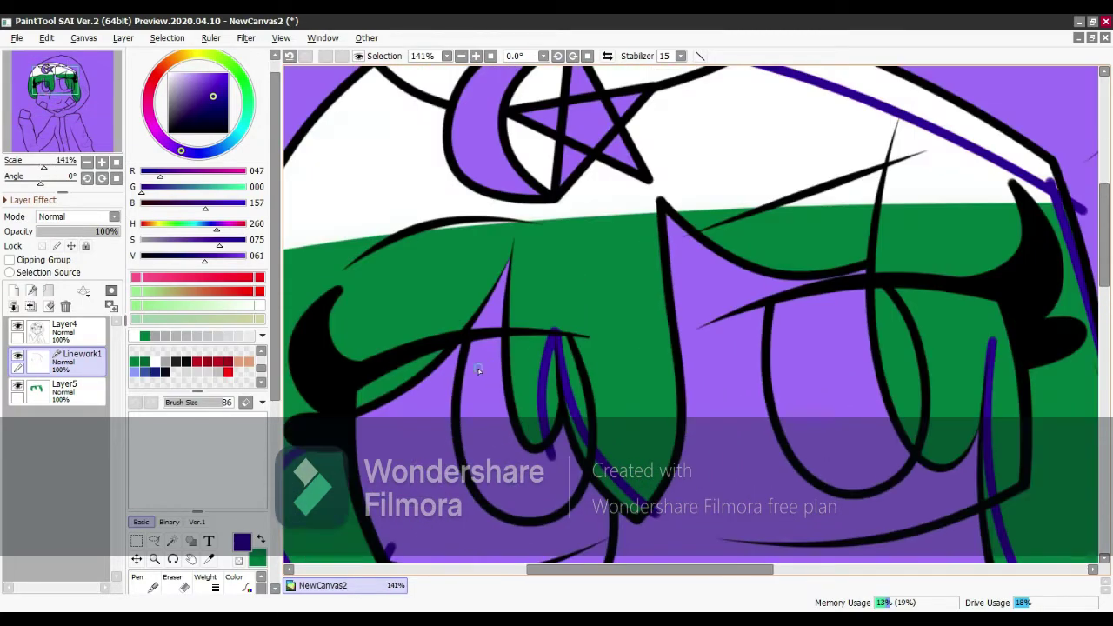
Draw a dark purple shadow curve beside the vertical hair strand above the right eye.
{"action": "scroll", "coordinate": [805, 82], "scroll_direction": "up", "scroll_amount": 3}
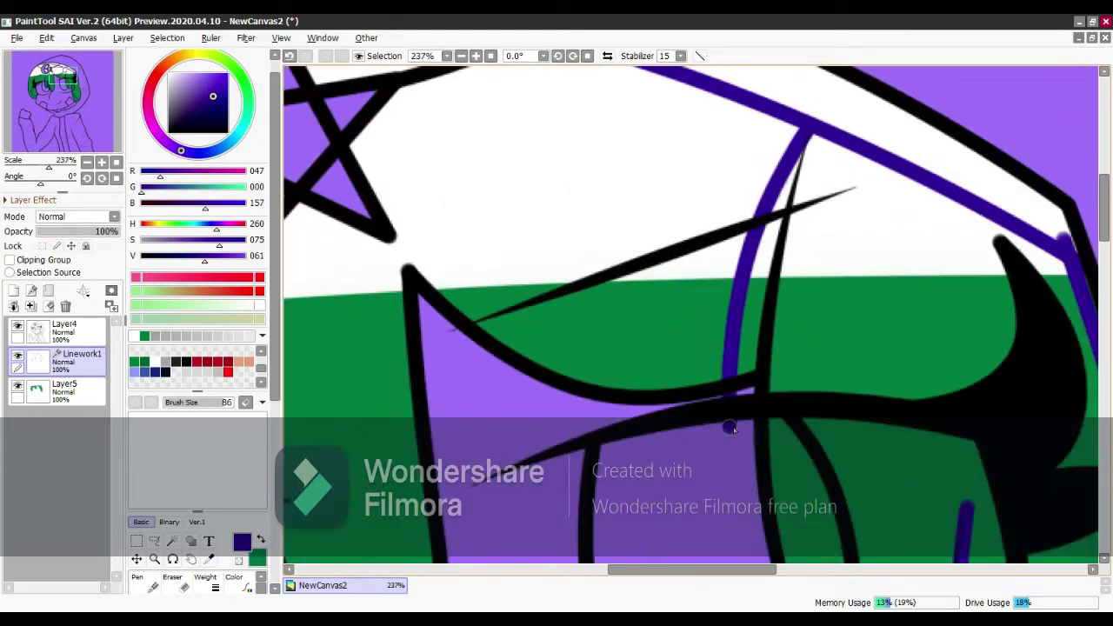
{"action": "scroll", "coordinate": [730, 428], "scroll_direction": "down", "scroll_amount": 3}
{"action": "scroll", "coordinate": [661, 287], "scroll_direction": "up", "scroll_amount": 3}
Adjust the upper control points of the left hair lock's shadow curve behind the lower lash with the Edit tool.
{"action": "left_click", "coordinate": [137, 304]}
{"action": "scroll", "coordinate": [644, 234], "scroll_direction": "up", "scroll_amount": 2}
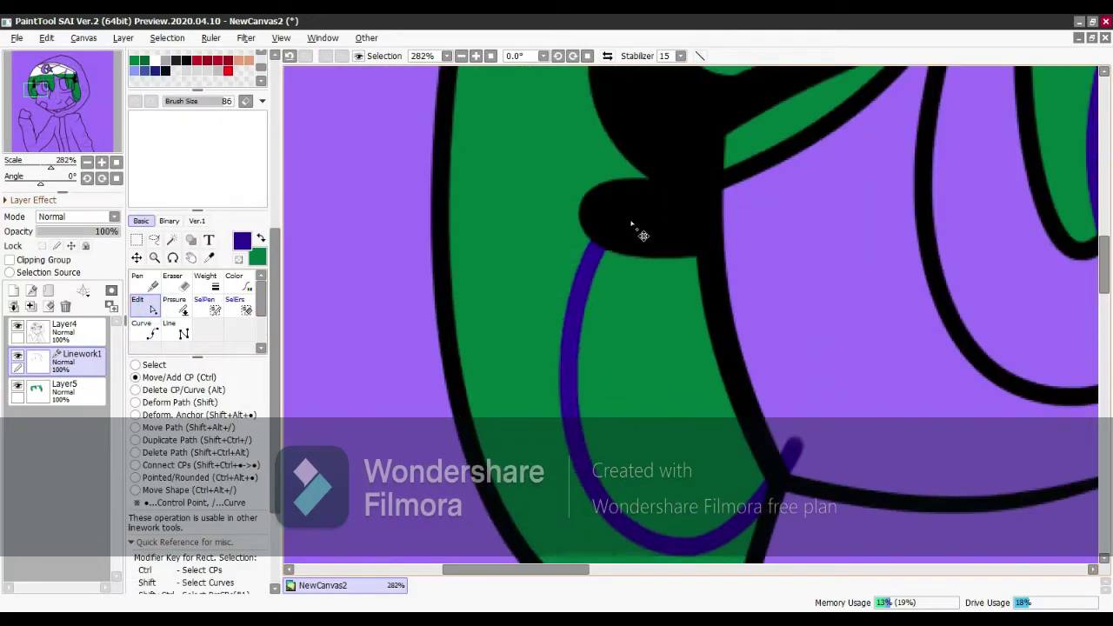
{"action": "scroll", "coordinate": [698, 524], "scroll_direction": "down", "scroll_amount": 1}
{"action": "scroll", "coordinate": [561, 173], "scroll_direction": "down", "scroll_amount": 2}
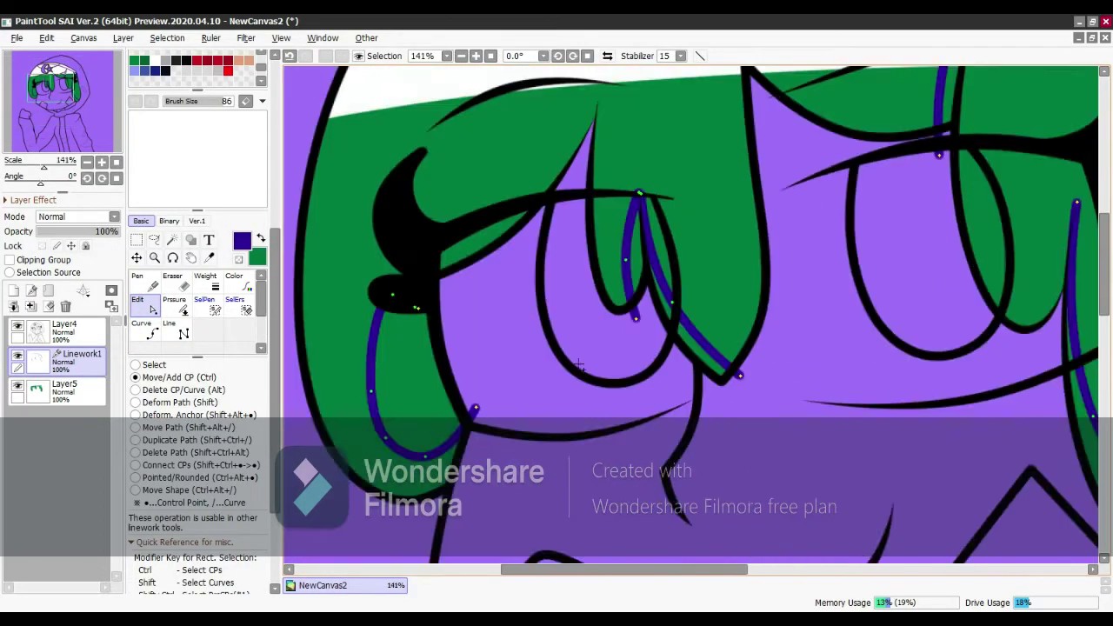
{"action": "scroll", "coordinate": [641, 174], "scroll_direction": "up", "scroll_amount": 6}
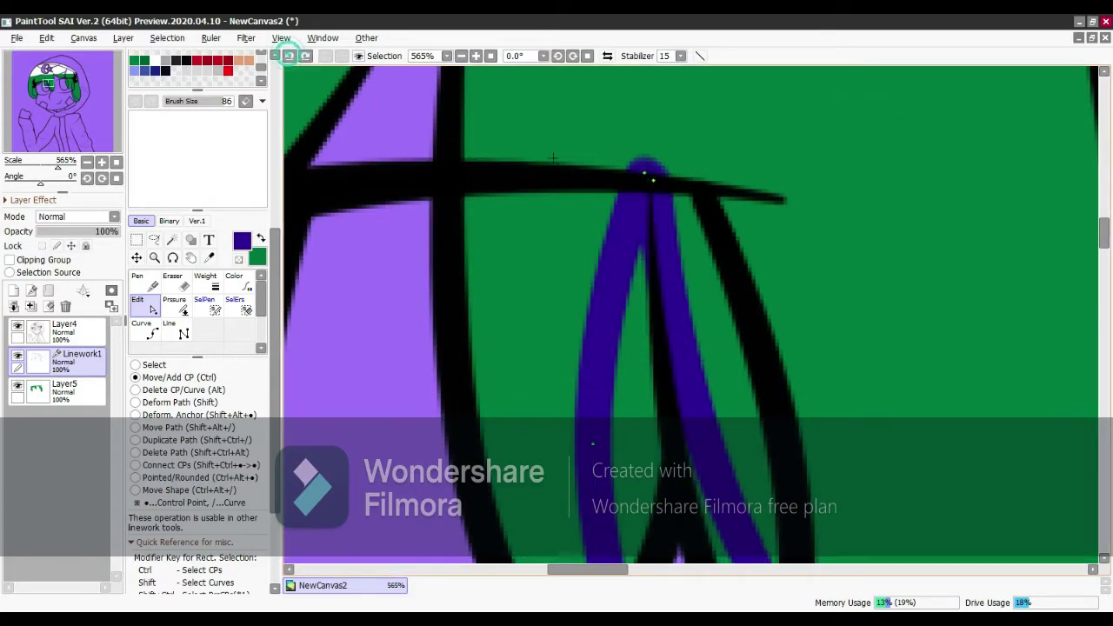
{"action": "scroll", "coordinate": [654, 183], "scroll_direction": "down", "scroll_amount": 7}
Merge the shadow curves into a new normal layer and fill the left hair lock's shadow using the Pencil at sizes 100 and 25.
{"action": "left_click", "coordinate": [13, 289]}
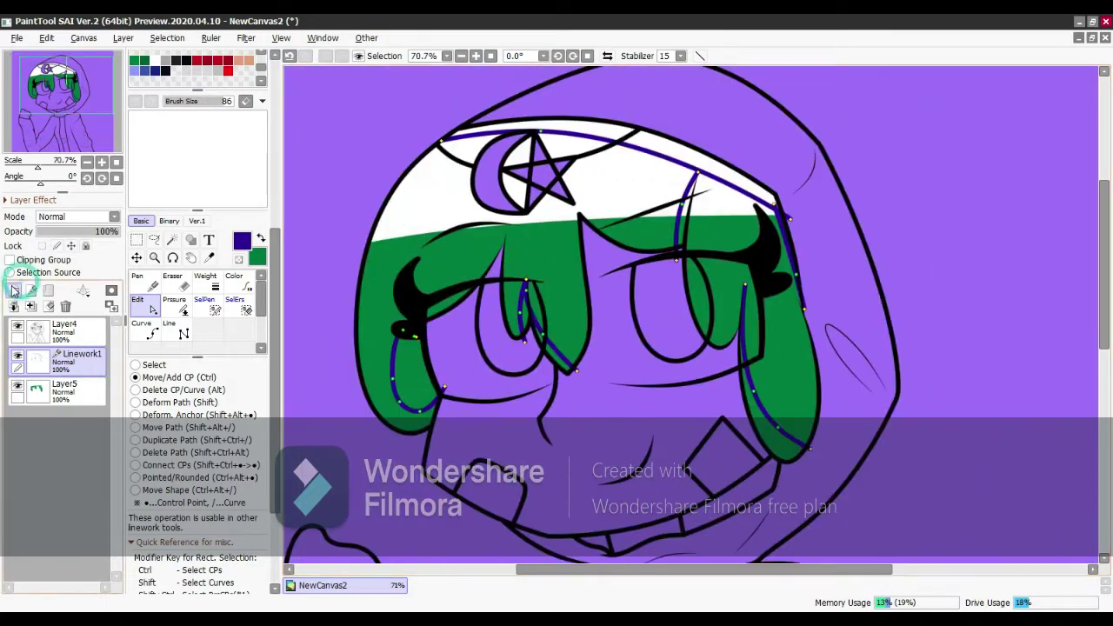
{"action": "scroll", "coordinate": [508, 325], "scroll_direction": "up", "scroll_amount": 5}
{"action": "left_click_drag", "start_coordinate": [477, 297], "coordinate": [485, 303]}
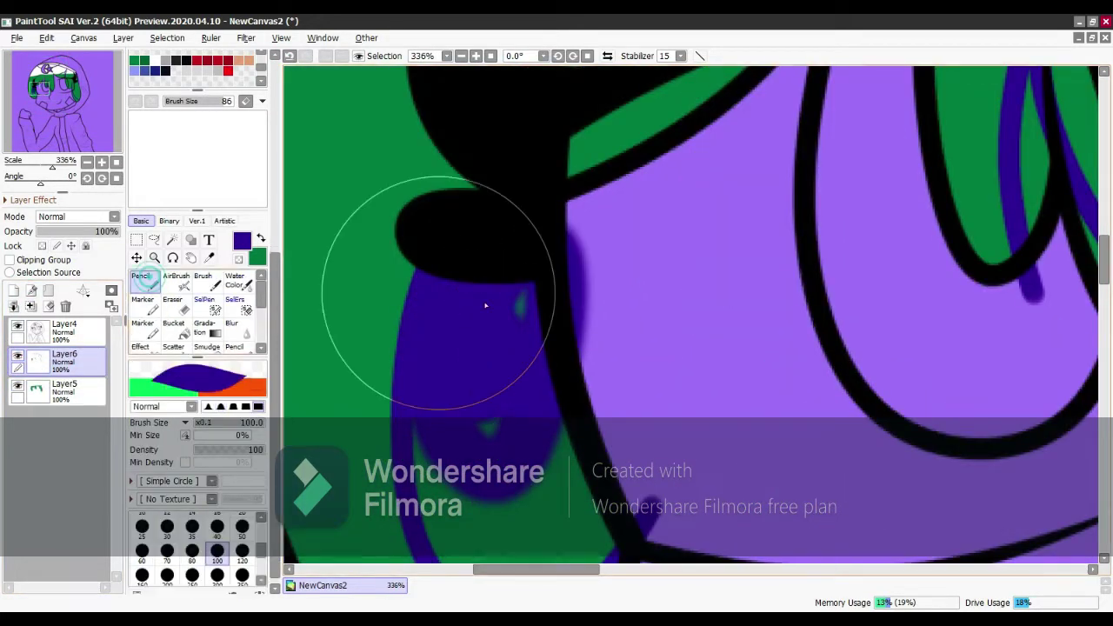
{"action": "scroll", "coordinate": [528, 385], "scroll_direction": "up", "scroll_amount": 2}
{"action": "left_click_drag", "start_coordinate": [529, 385], "coordinate": [688, 299]}
{"action": "key", "text": "n"}
{"action": "scroll", "coordinate": [532, 435], "scroll_direction": "up", "scroll_amount": 2}
{"action": "left_click_drag", "start_coordinate": [533, 435], "coordinate": [497, 447]}
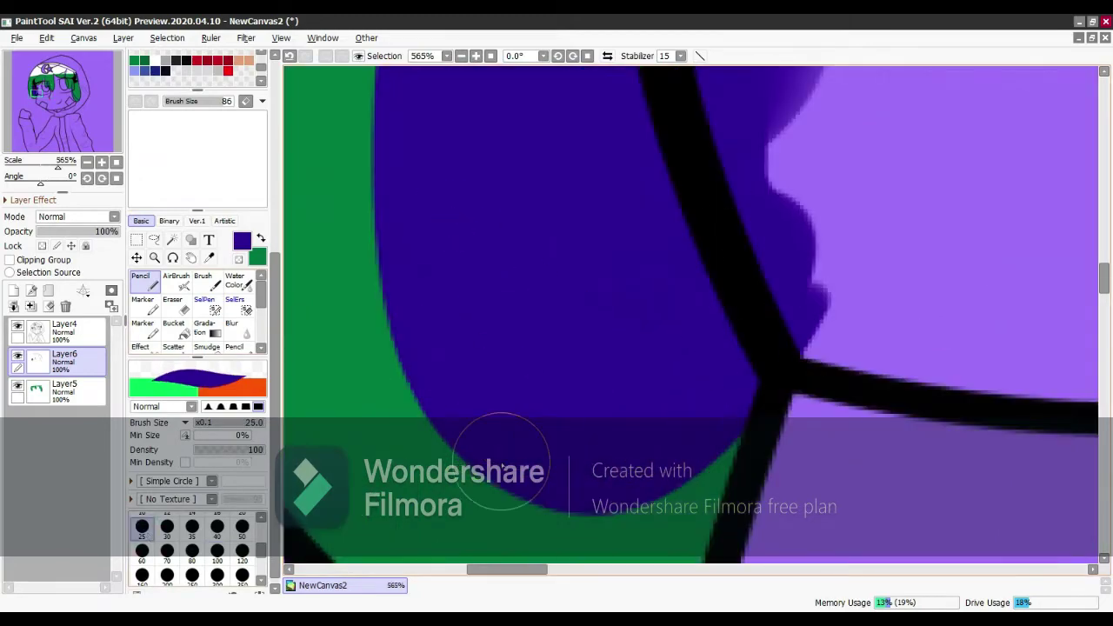
Paint the shadow between the small strand and the middle bang over the left eye with the Pencil at size 12.
{"action": "scroll", "coordinate": [497, 447], "scroll_direction": "down", "scroll_amount": 2}
{"action": "left_click_drag", "start_coordinate": [696, 295], "coordinate": [782, 413]}
{"action": "scroll", "coordinate": [695, 286], "scroll_direction": "up", "scroll_amount": 1}
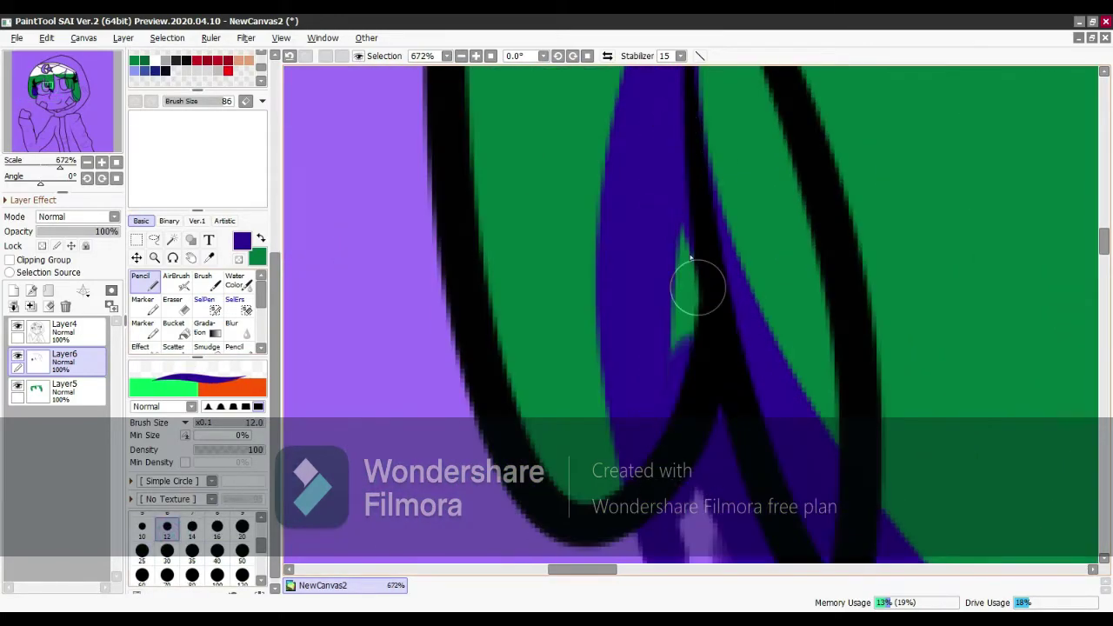
Paint the shadow of the vertical hair strand above the right eye dark purple with the size 12 Pencil.
{"action": "scroll", "coordinate": [695, 287], "scroll_direction": "down", "scroll_amount": 5}
{"action": "scroll", "coordinate": [695, 287], "scroll_direction": "up", "scroll_amount": 7}
{"action": "scroll", "coordinate": [696, 287], "scroll_direction": "up", "scroll_amount": 1}
{"action": "scroll", "coordinate": [754, 385], "scroll_direction": "up", "scroll_amount": 2}
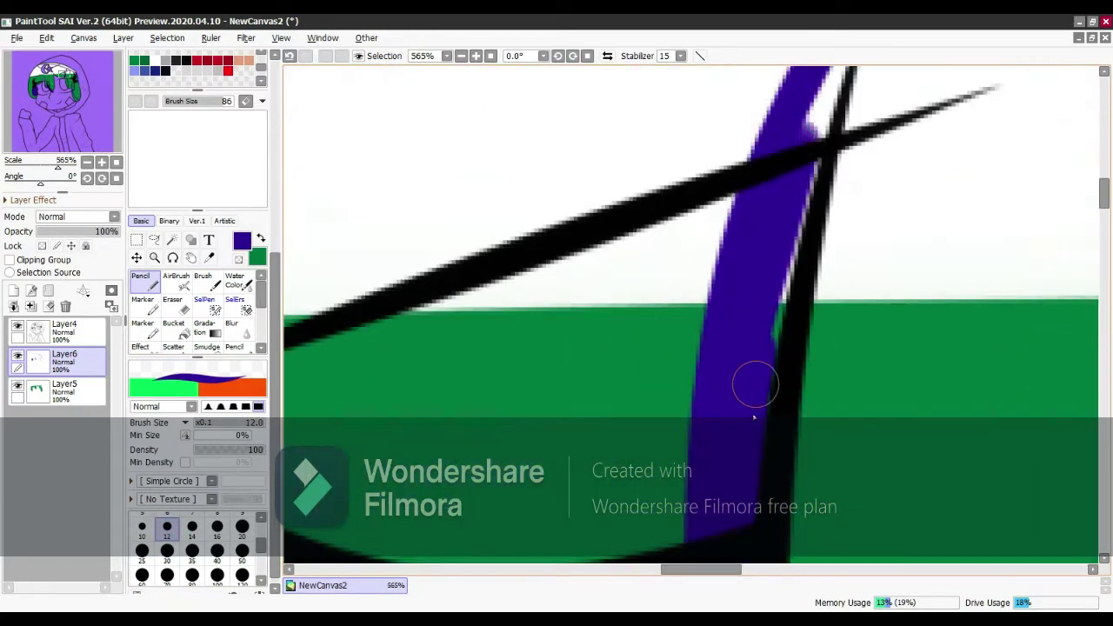
{"action": "scroll", "coordinate": [806, 175], "scroll_direction": "down", "scroll_amount": 2}
{"action": "scroll", "coordinate": [691, 403], "scroll_direction": "up", "scroll_amount": 2}
Fill the narrow gap at the tip of the vertical strand's shadow with the Pencil at size 2.3.
{"action": "key", "text": "bracketleft"}
{"action": "key", "text": "bracketleft"}
{"action": "key", "text": "bracketleft"}
{"action": "key", "text": "bracketleft"}
{"action": "key", "text": "bracketleft"}
{"action": "key", "text": "bracketleft"}
{"action": "key", "text": "bracketleft"}
{"action": "key", "text": "bracketleft"}
{"action": "key", "text": "bracketleft"}
{"action": "key", "text": "bracketleft"}
{"action": "key", "text": "bracketleft"}
{"action": "scroll", "coordinate": [815, 267], "scroll_direction": "up", "scroll_amount": 2}
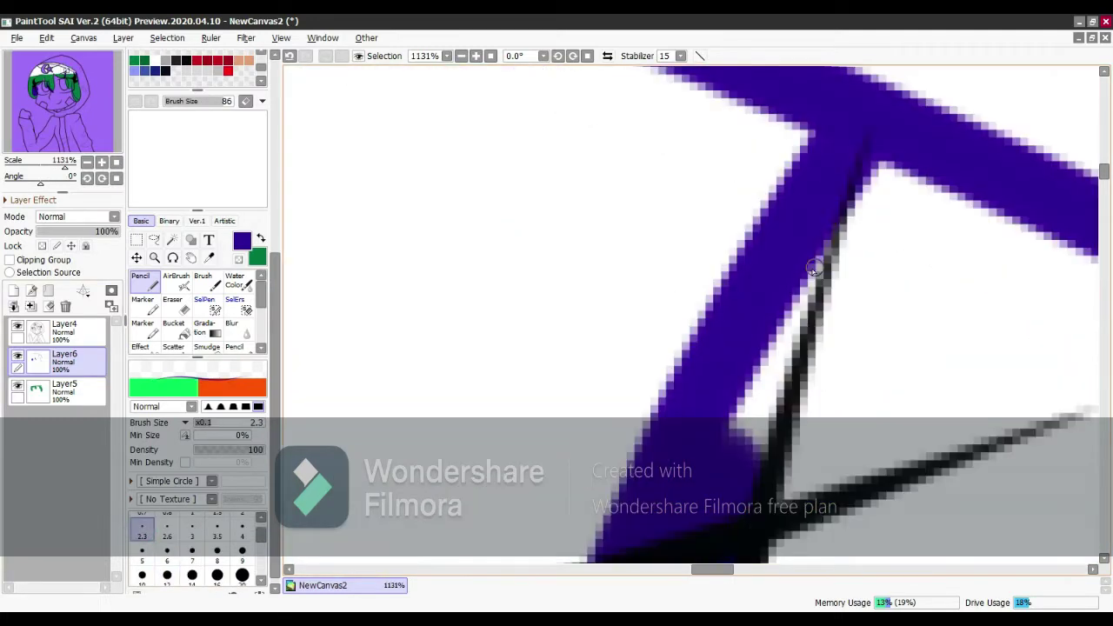
{"action": "left_click_drag", "start_coordinate": [824, 246], "coordinate": [798, 322]}
Paint the left end of the shadow band beneath the hood, above the moon clip, with the Pencil at size 16.
{"action": "left_click", "coordinate": [239, 554]}
{"action": "key", "text": "ctrl+minus"}
{"action": "key", "text": "ctrl+minus"}
{"action": "key", "text": "ctrl+minus"}
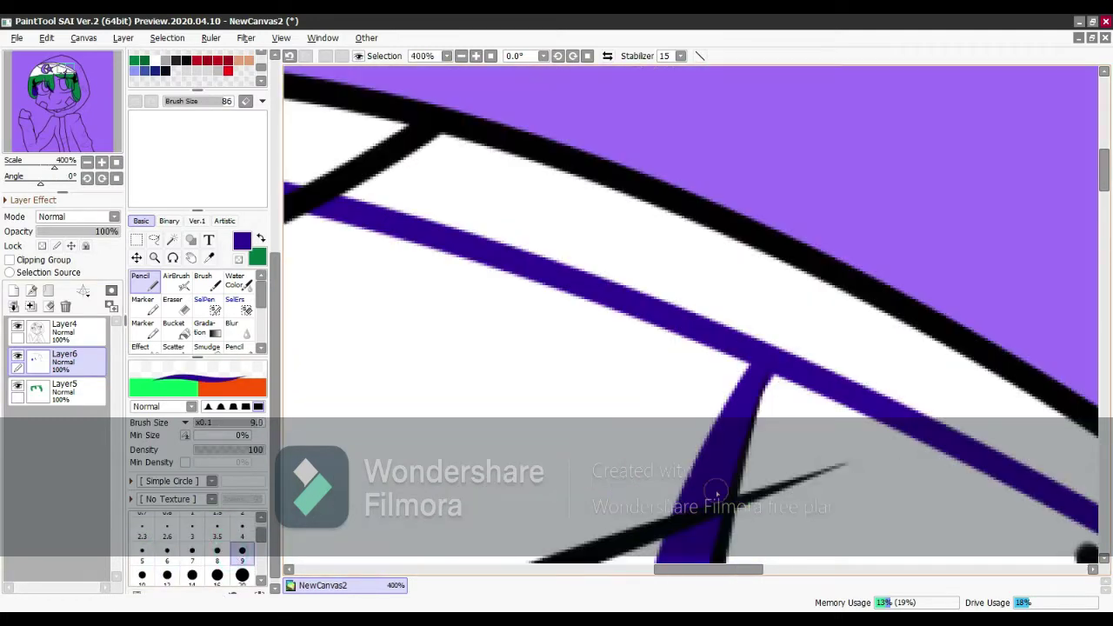
{"action": "scroll", "coordinate": [337, 349], "scroll_direction": "up", "scroll_amount": 3}
{"action": "mouse_move", "coordinate": [367, 385]}
{"action": "left_mouse_down"}
{"action": "mouse_move", "coordinate": [605, 353]}
{"action": "mouse_move", "coordinate": [812, 348]}
{"action": "left_mouse_up"}
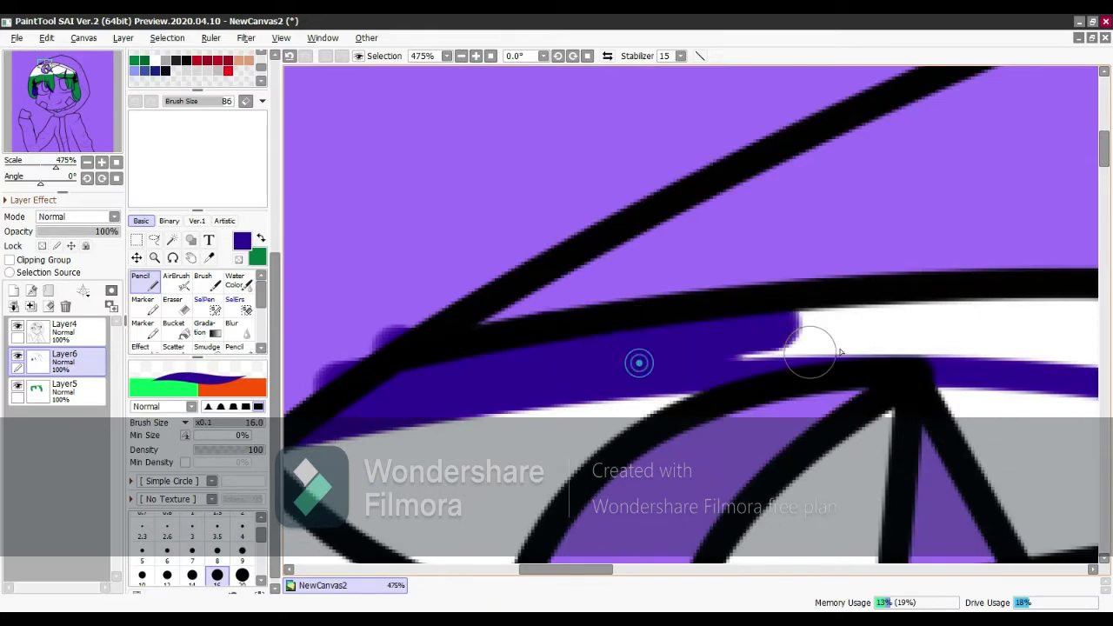
{"action": "scroll", "coordinate": [809, 311], "scroll_direction": "down", "scroll_amount": 2}
{"action": "scroll", "coordinate": [687, 322], "scroll_direction": "up", "scroll_amount": 2}
Extend the dark purple shadow band along the hood edge above the star and past the hood seam.
{"action": "mouse_move", "coordinate": [687, 322]}
{"action": "left_mouse_down"}
{"action": "mouse_move", "coordinate": [496, 307]}
{"action": "mouse_move", "coordinate": [651, 330]}
{"action": "mouse_move", "coordinate": [1000, 348]}
{"action": "mouse_move", "coordinate": [1069, 382]}
{"action": "left_mouse_up"}
{"action": "scroll", "coordinate": [640, 293], "scroll_direction": "down", "scroll_amount": 2}
{"action": "scroll", "coordinate": [804, 303], "scroll_direction": "up", "scroll_amount": 3}
{"action": "left_click_drag", "start_coordinate": [804, 303], "coordinate": [1070, 374]}
{"action": "scroll", "coordinate": [1063, 455], "scroll_direction": "down", "scroll_amount": 2}
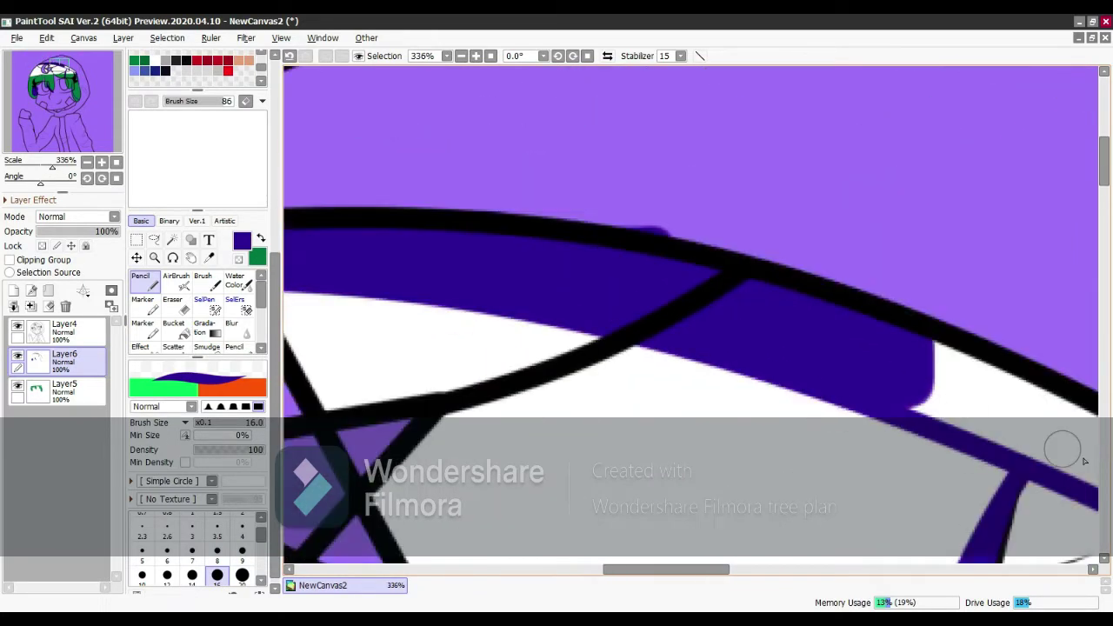
Extend the dark purple shadow band along the hood edge down to the hood's right corner with the size 16 Pencil.
{"action": "scroll", "coordinate": [679, 194], "scroll_direction": "up", "scroll_amount": 3}
{"action": "scroll", "coordinate": [659, 301], "scroll_direction": "down", "scroll_amount": 1}
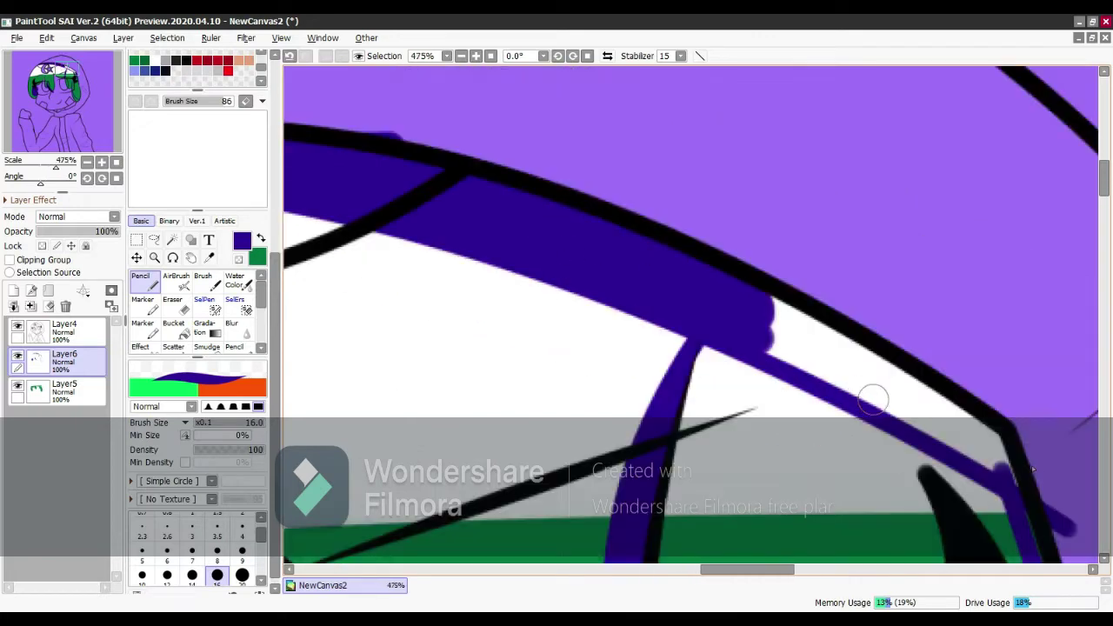
{"action": "mouse_move", "coordinate": [874, 400]}
{"action": "left_mouse_down"}
{"action": "mouse_move", "coordinate": [657, 282]}
{"action": "mouse_move", "coordinate": [566, 157]}
{"action": "mouse_move", "coordinate": [843, 341]}
{"action": "mouse_move", "coordinate": [826, 380]}
{"action": "left_mouse_up"}
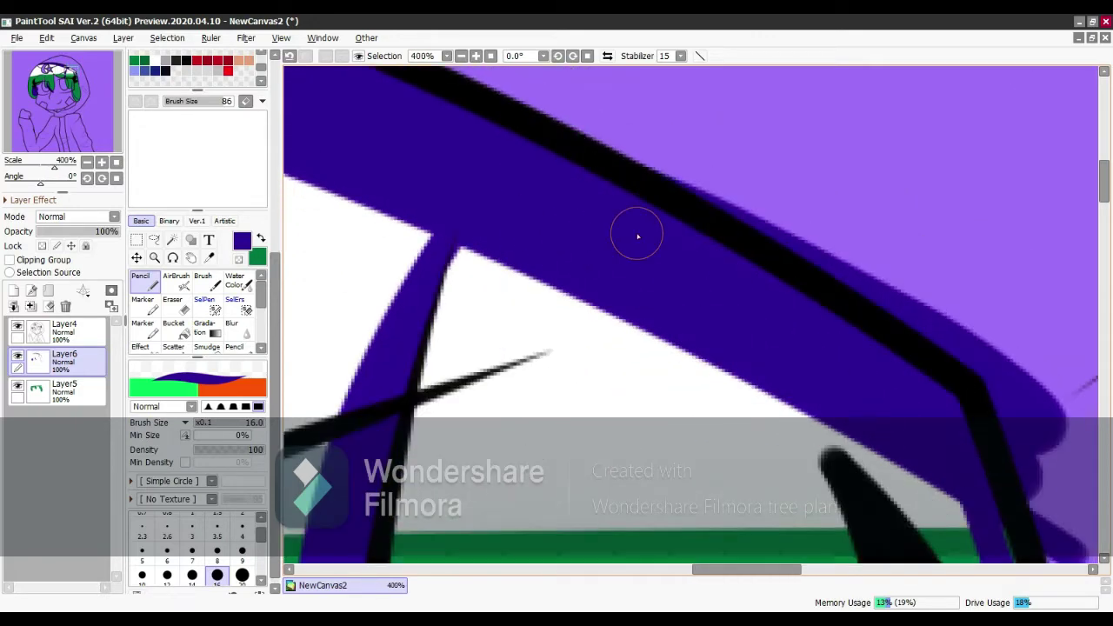
{"action": "scroll", "coordinate": [778, 266], "scroll_direction": "down", "scroll_amount": 1}
{"action": "scroll", "coordinate": [866, 376], "scroll_direction": "up", "scroll_amount": 1}
{"action": "scroll", "coordinate": [821, 224], "scroll_direction": "up", "scroll_amount": 3}
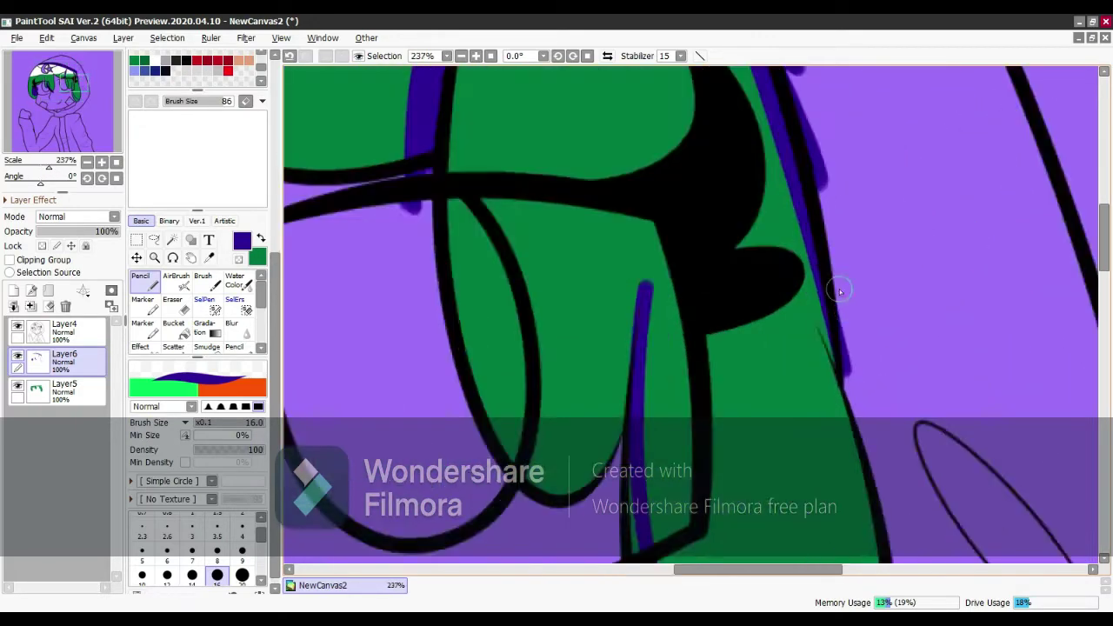
Paint the dark purple shadow along the long right lock's inner edge and fill its lower tip with the Pencil at size 20.
{"action": "scroll", "coordinate": [620, 212], "scroll_direction": "down", "scroll_amount": 3}
{"action": "scroll", "coordinate": [628, 177], "scroll_direction": "up", "scroll_amount": 5}
{"action": "scroll", "coordinate": [678, 347], "scroll_direction": "down", "scroll_amount": 2}
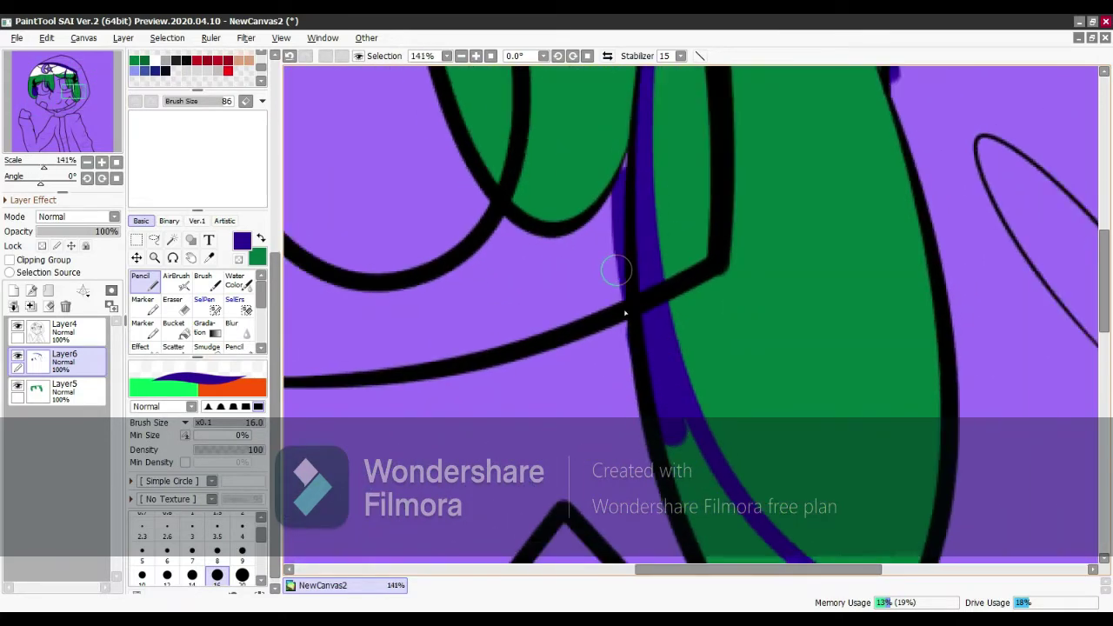
{"action": "scroll", "coordinate": [831, 515], "scroll_direction": "up", "scroll_amount": 1}
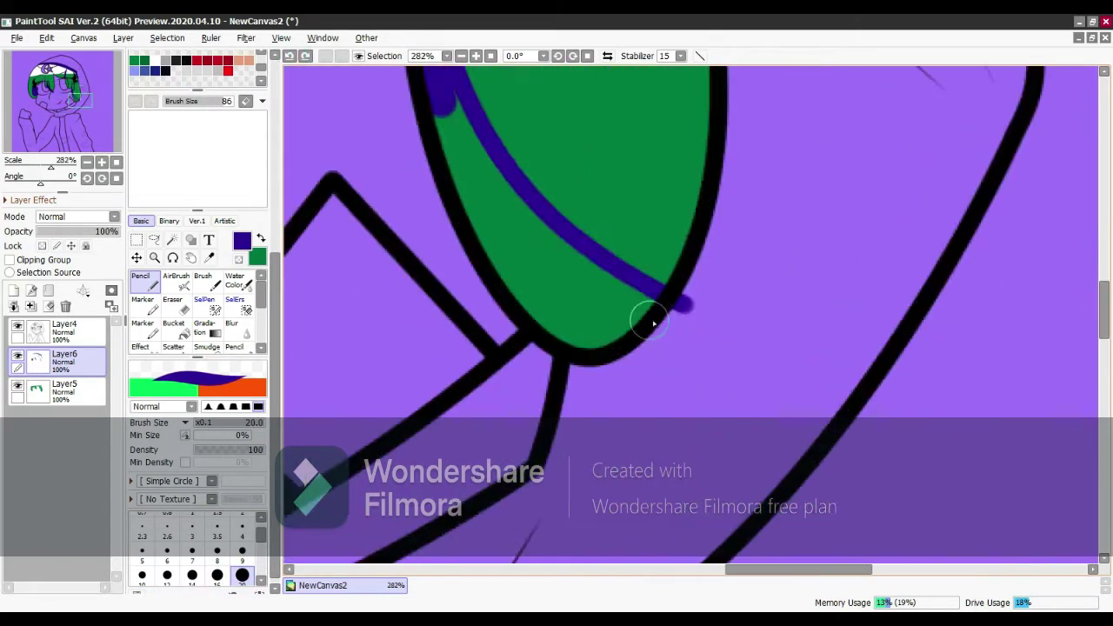
{"action": "mouse_move", "coordinate": [658, 316]}
{"action": "left_mouse_down"}
{"action": "mouse_move", "coordinate": [477, 183]}
{"action": "mouse_move", "coordinate": [483, 174]}
{"action": "mouse_move", "coordinate": [580, 270]}
{"action": "mouse_move", "coordinate": [467, 148]}
{"action": "mouse_move", "coordinate": [646, 331]}
{"action": "mouse_move", "coordinate": [521, 281]}
{"action": "mouse_move", "coordinate": [480, 228]}
{"action": "mouse_move", "coordinate": [570, 224]}
{"action": "mouse_move", "coordinate": [563, 315]}
{"action": "mouse_move", "coordinate": [555, 284]}
{"action": "mouse_move", "coordinate": [589, 112]}
{"action": "left_mouse_up"}
Trim the tip of the right lock's inner shadow to a point with the Eraser at size 5.
{"action": "scroll", "coordinate": [521, 281], "scroll_direction": "down", "scroll_amount": 2}
{"action": "key", "text": "e"}
{"action": "scroll", "coordinate": [569, 226], "scroll_direction": "up", "scroll_amount": 2}
{"action": "scroll", "coordinate": [570, 226], "scroll_direction": "up", "scroll_amount": 2}
{"action": "scroll", "coordinate": [589, 112], "scroll_direction": "down", "scroll_amount": 1}
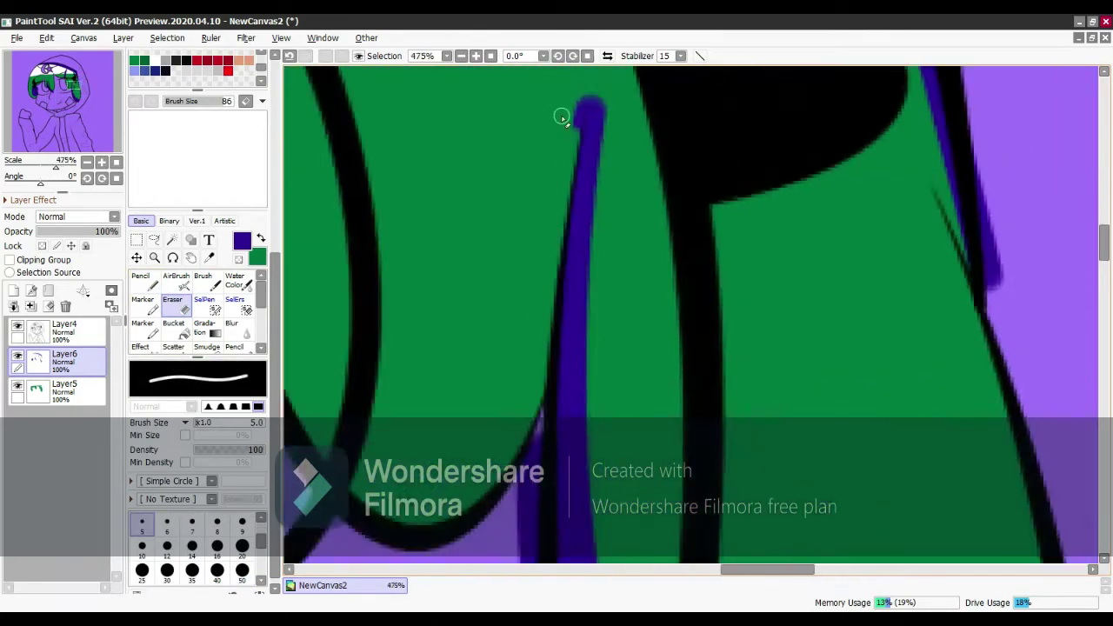
{"action": "scroll", "coordinate": [588, 113], "scroll_direction": "up", "scroll_amount": 1}
{"action": "left_click_drag", "start_coordinate": [557, 252], "coordinate": [576, 179]}
{"action": "scroll", "coordinate": [638, 217], "scroll_direction": "down", "scroll_amount": 1}
Recolour the purple shadows on the green hair dark green on the clipping layer above Layer6 with the Pencil.
{"action": "scroll", "coordinate": [637, 217], "scroll_direction": "down", "scroll_amount": 10}
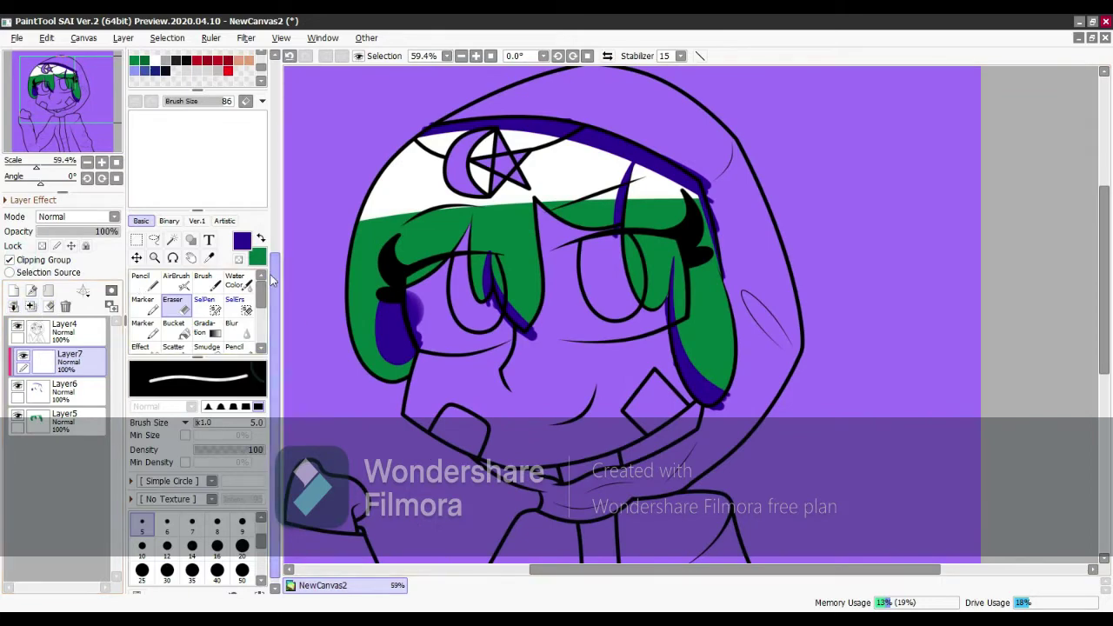
{"action": "scroll", "coordinate": [272, 278], "scroll_direction": "up", "scroll_amount": 3}
{"action": "scroll", "coordinate": [179, 397], "scroll_direction": "down", "scroll_amount": 3}
{"action": "left_click", "coordinate": [142, 332]}
{"action": "scroll", "coordinate": [360, 261], "scroll_direction": "up", "scroll_amount": 3}
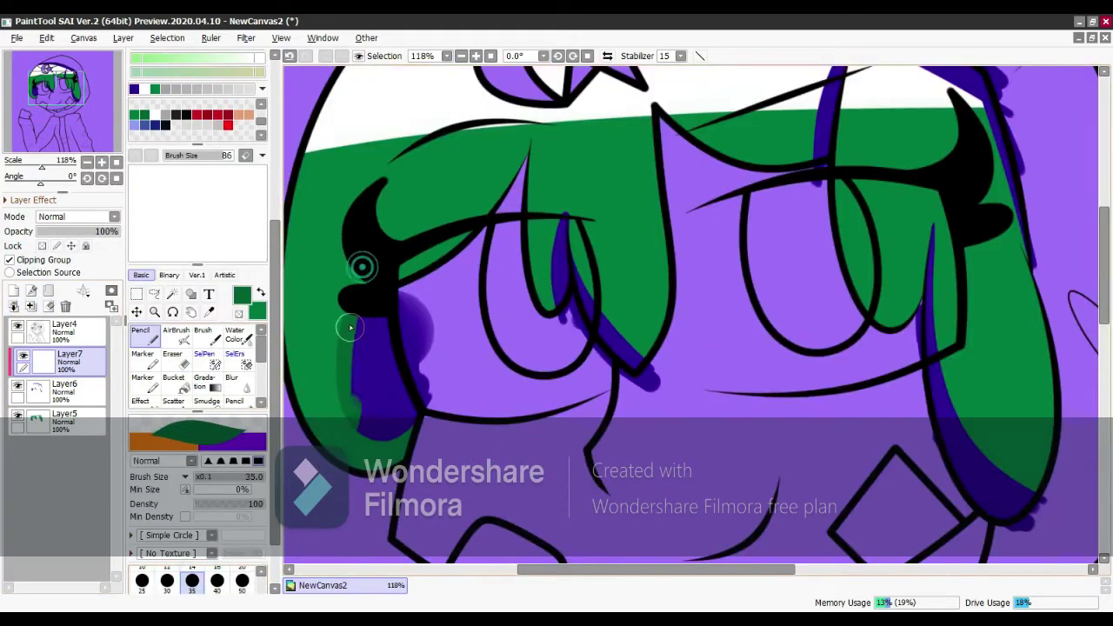
{"action": "left_click_drag", "start_coordinate": [358, 418], "coordinate": [361, 323]}
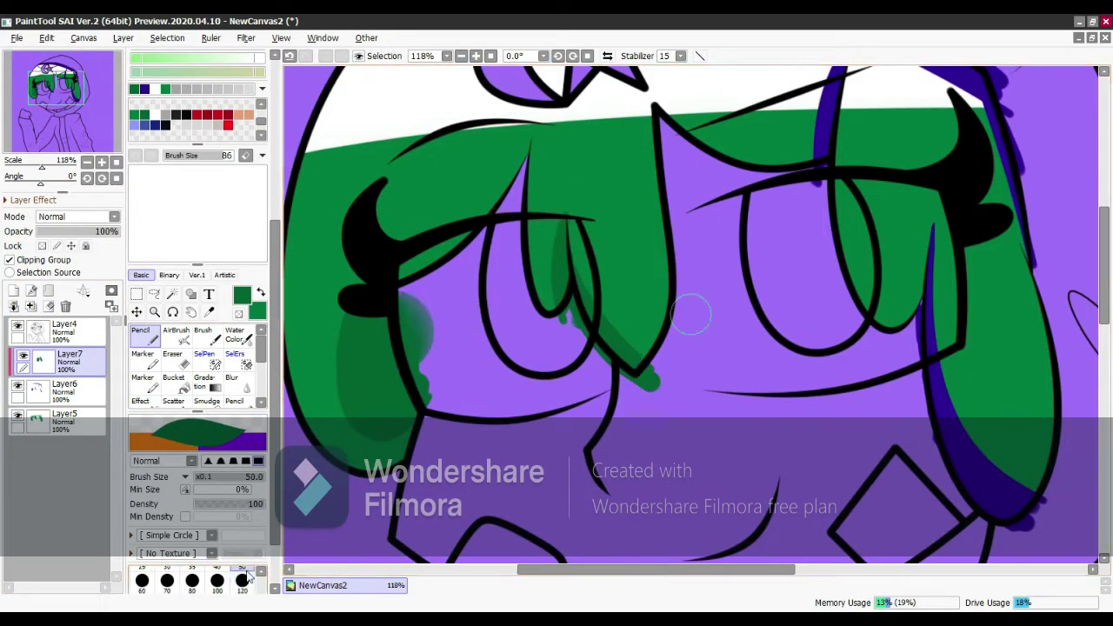
{"action": "scroll", "coordinate": [956, 179], "scroll_direction": "down", "scroll_amount": 3}
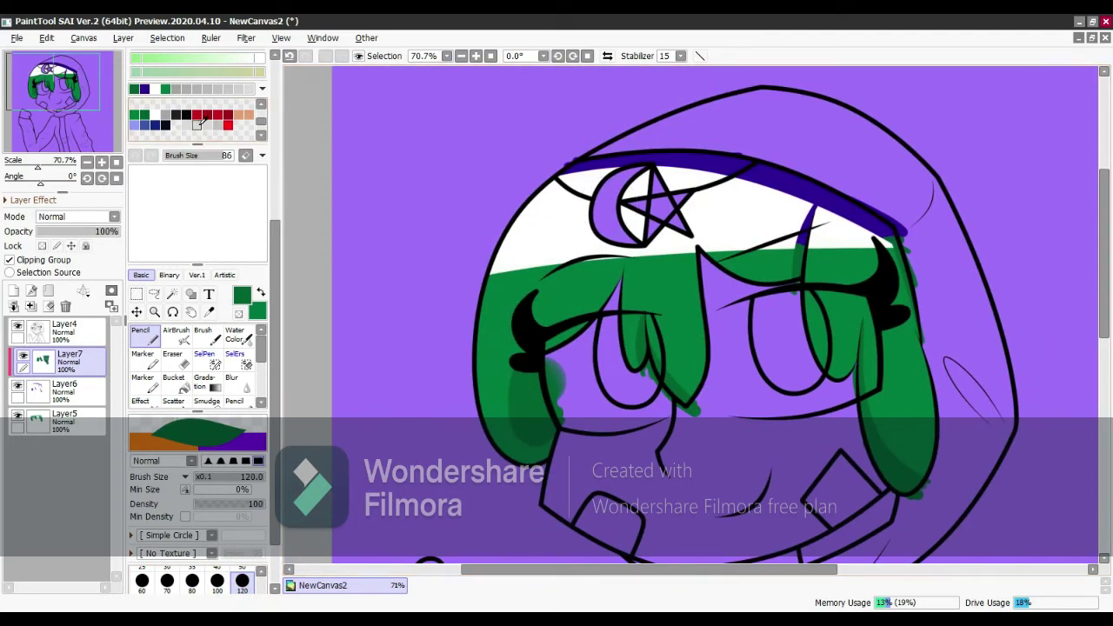
Recolour the hood shadow over the white hair grey on Layer7 and set Layer6's opacity to 47%.
{"action": "left_click", "coordinate": [80, 232]}
{"action": "scroll", "coordinate": [689, 308], "scroll_direction": "up", "scroll_amount": 5}
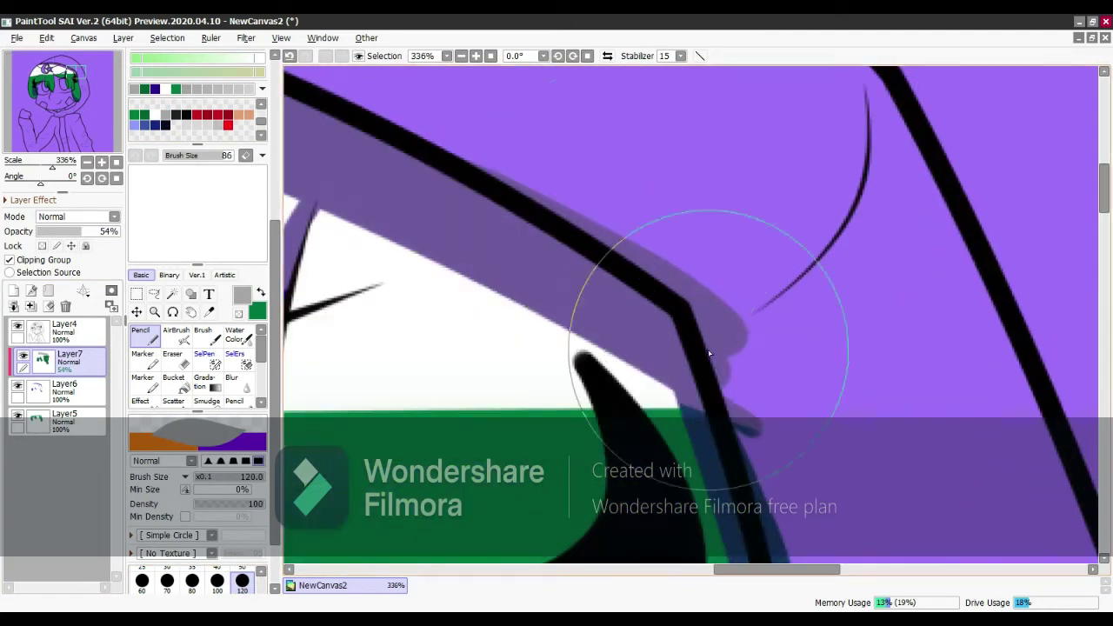
{"action": "left_click", "coordinate": [64, 387]}
{"action": "left_click", "coordinate": [76, 232]}
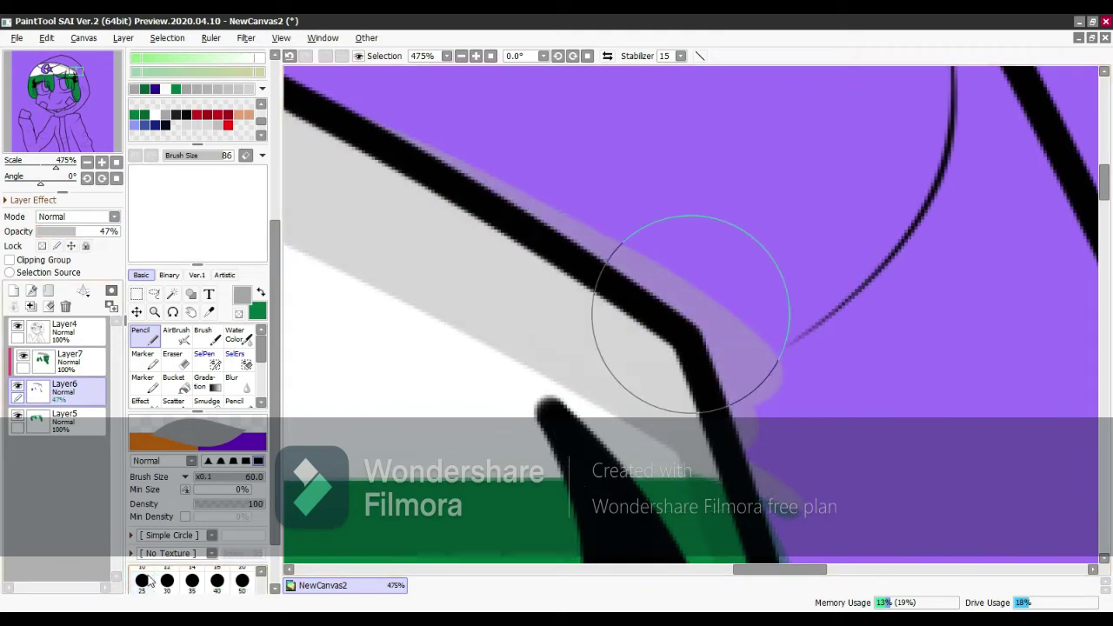
Cover the remaining purple of the vertical strand's shadow on the white hair with grey on Layer7 using the size 25 Pencil.
{"action": "scroll", "coordinate": [609, 304], "scroll_direction": "up", "scroll_amount": 3}
{"action": "scroll", "coordinate": [327, 348], "scroll_direction": "down", "scroll_amount": 4}
{"action": "scroll", "coordinate": [621, 398], "scroll_direction": "up", "scroll_amount": 5}
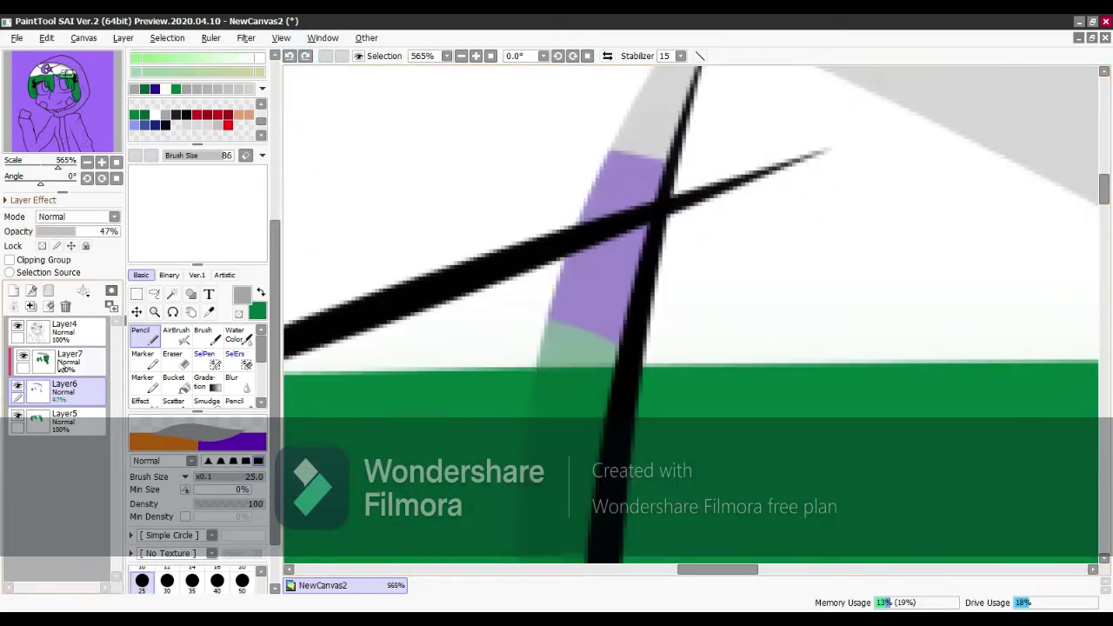
{"action": "left_click", "coordinate": [70, 358]}
{"action": "mouse_move", "coordinate": [597, 311]}
{"action": "left_mouse_down"}
{"action": "mouse_move", "coordinate": [611, 292]}
{"action": "mouse_move", "coordinate": [496, 293]}
{"action": "left_mouse_up"}
{"action": "scroll", "coordinate": [608, 293], "scroll_direction": "down", "scroll_amount": 3}
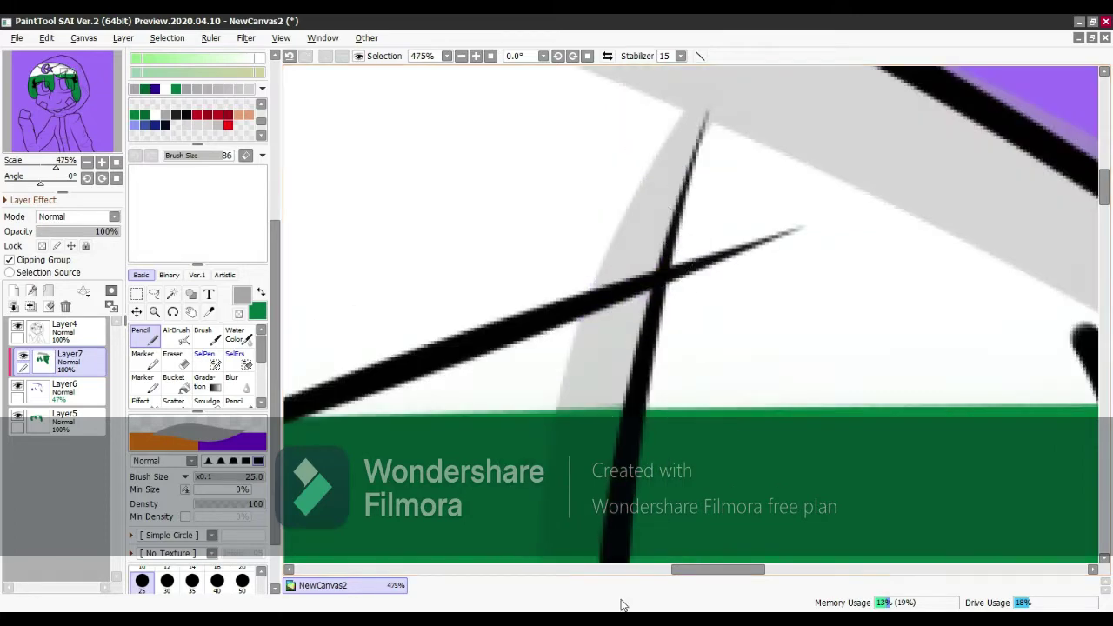
Merge the hair shadow layers down into the hair colour layer, Layer5.
{"action": "left_click_drag", "start_coordinate": [713, 570], "coordinate": [783, 570]}
{"action": "scroll", "coordinate": [866, 350], "scroll_direction": "down", "scroll_amount": 6}
{"action": "left_click", "coordinate": [65, 391]}
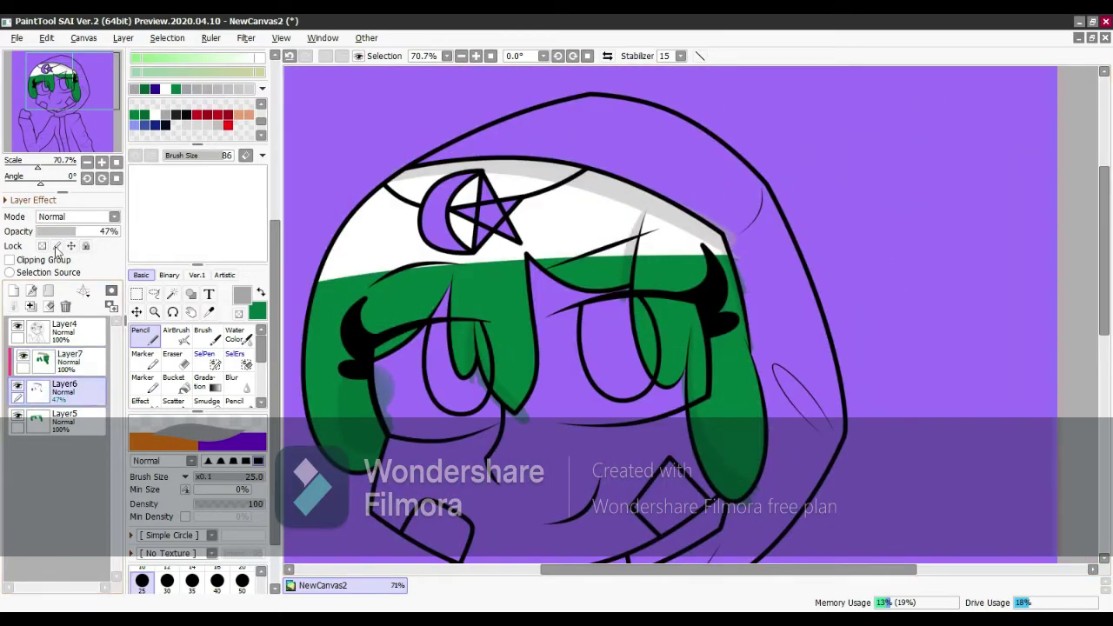
{"action": "left_click", "coordinate": [31, 306]}
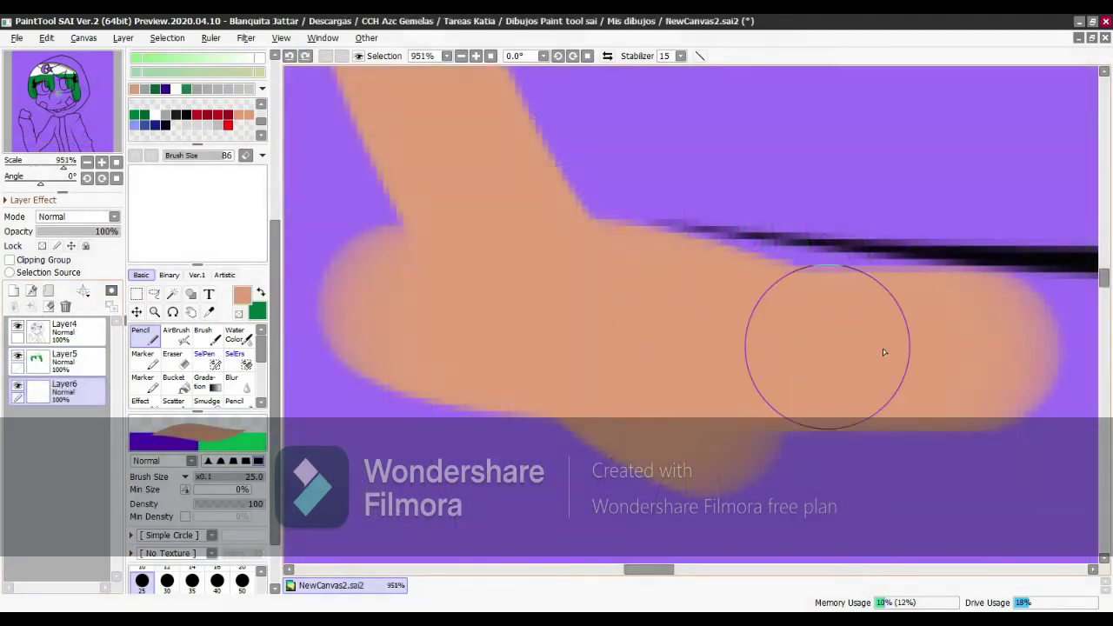
Paint the skin between the central hair strand and the right eye peach on Layer6 with the size 25 Pencil.
{"action": "key", "text": "e"}
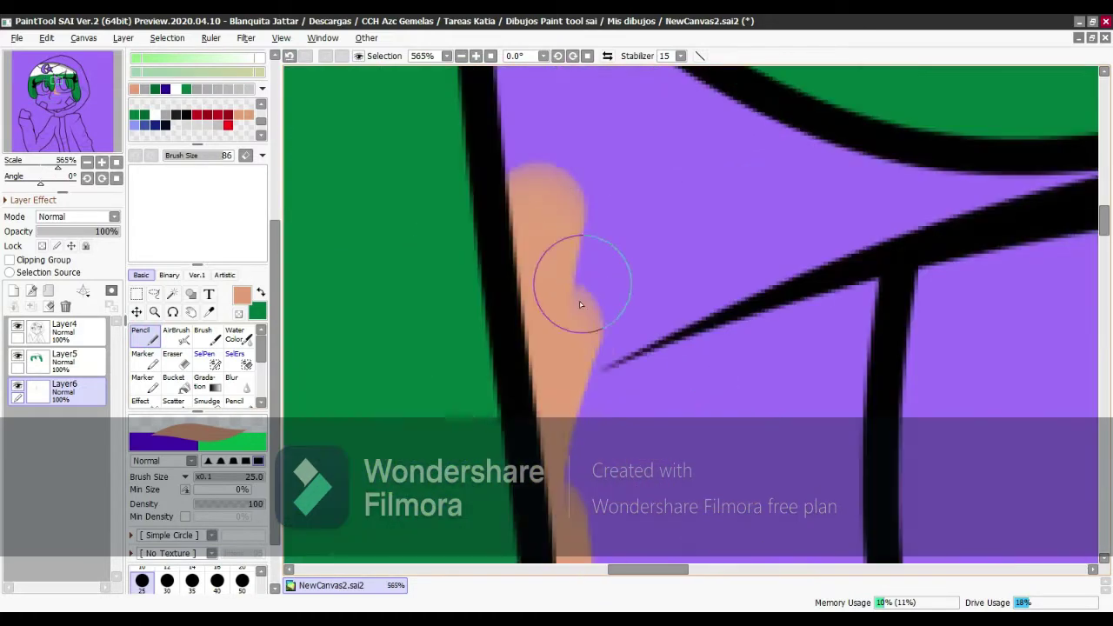
{"action": "left_click_drag", "start_coordinate": [566, 280], "coordinate": [529, 521]}
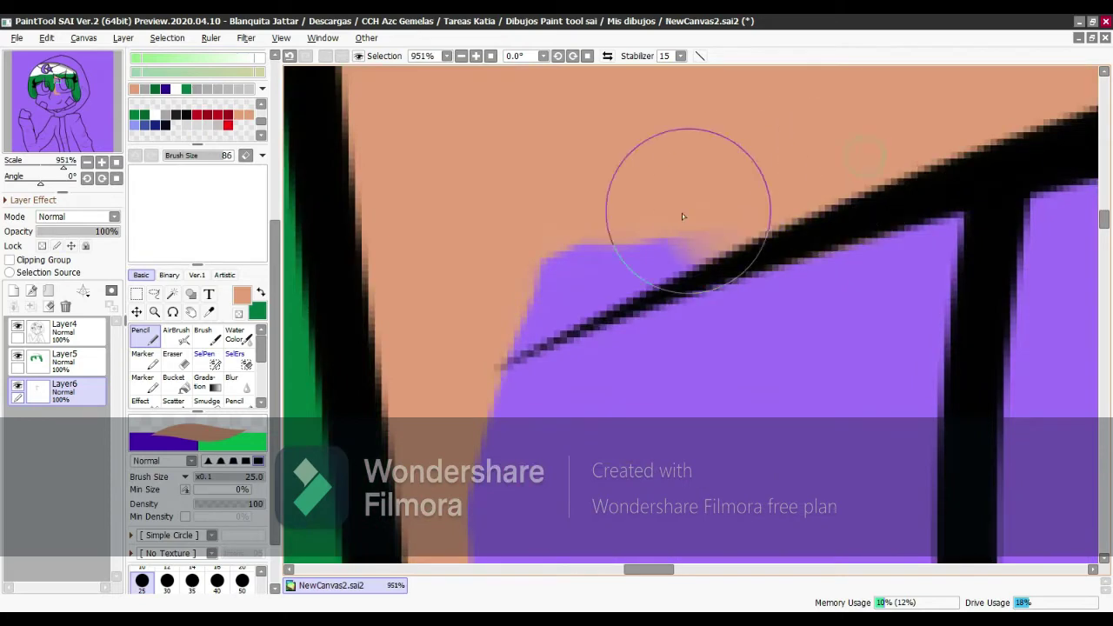
{"action": "left_click_drag", "start_coordinate": [682, 216], "coordinate": [487, 268]}
Erase the uneven skin colour along the right eye's inner side with the Eraser at size 50.
{"action": "key", "text": "e"}
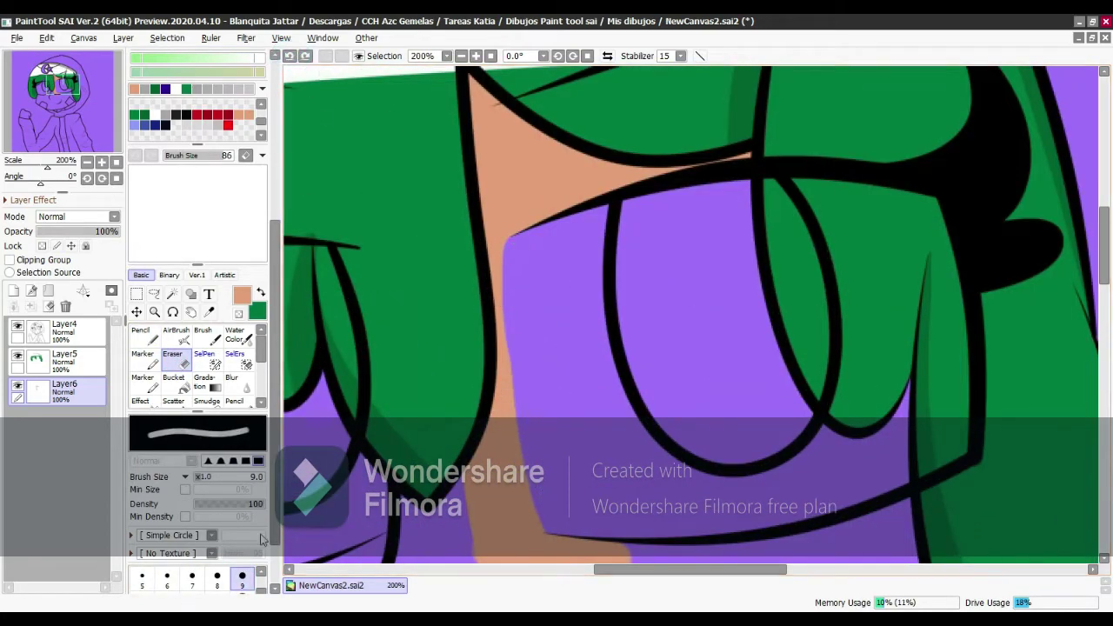
{"action": "scroll", "coordinate": [263, 539], "scroll_direction": "down", "scroll_amount": 2}
{"action": "left_click", "coordinate": [241, 562]}
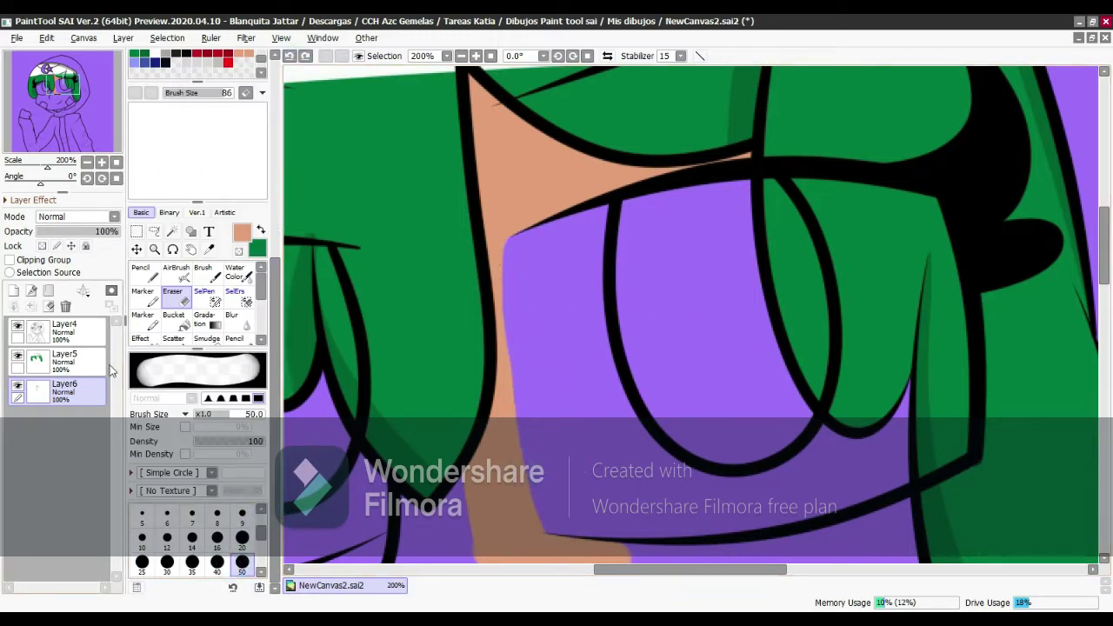
Add a linework layer and draw a size 9 peach curve down the right eye's inner side from upper to lower lid.
{"action": "left_click", "coordinate": [31, 290]}
{"action": "left_click", "coordinate": [146, 318]}
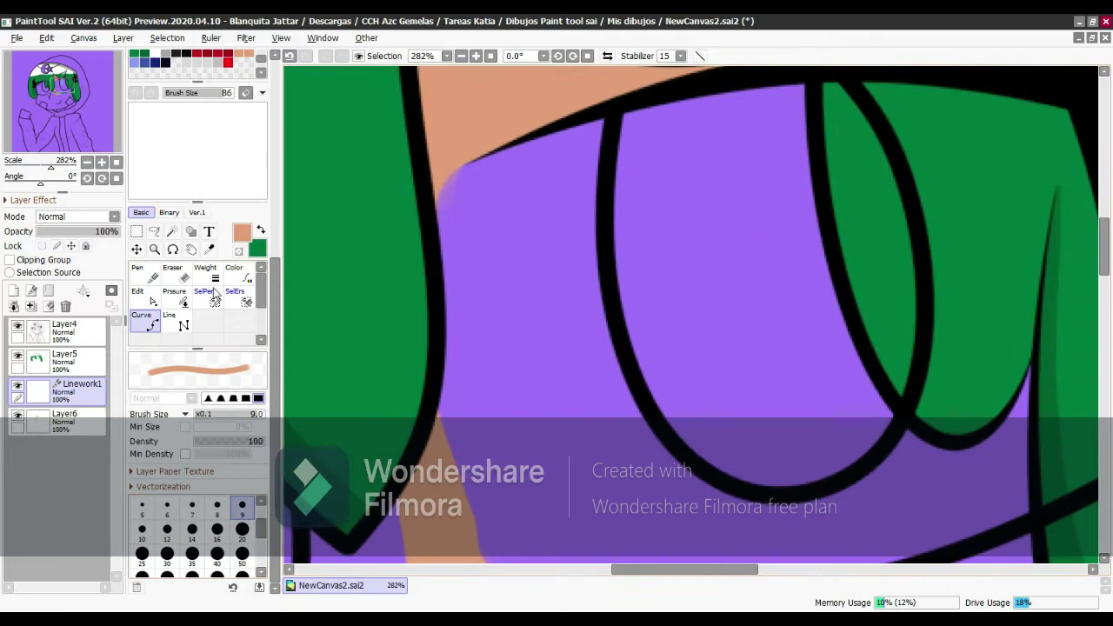
{"action": "left_click", "coordinate": [65, 421]}
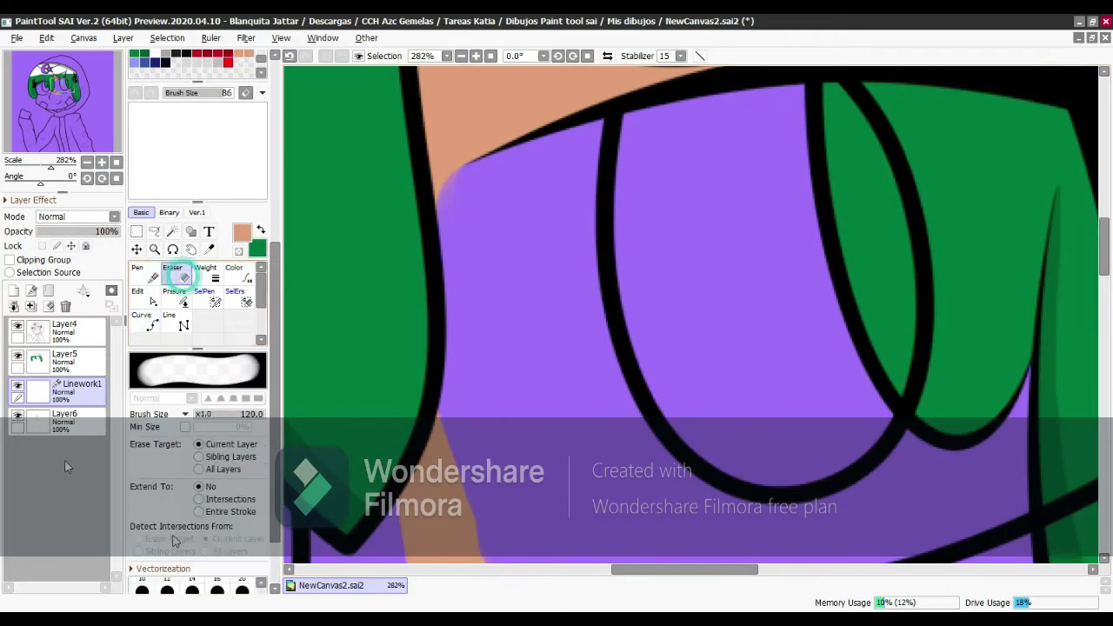
{"action": "left_click", "coordinate": [77, 392]}
{"action": "left_click", "coordinate": [146, 320]}
{"action": "scroll", "coordinate": [448, 196], "scroll_direction": "down", "scroll_amount": 2}
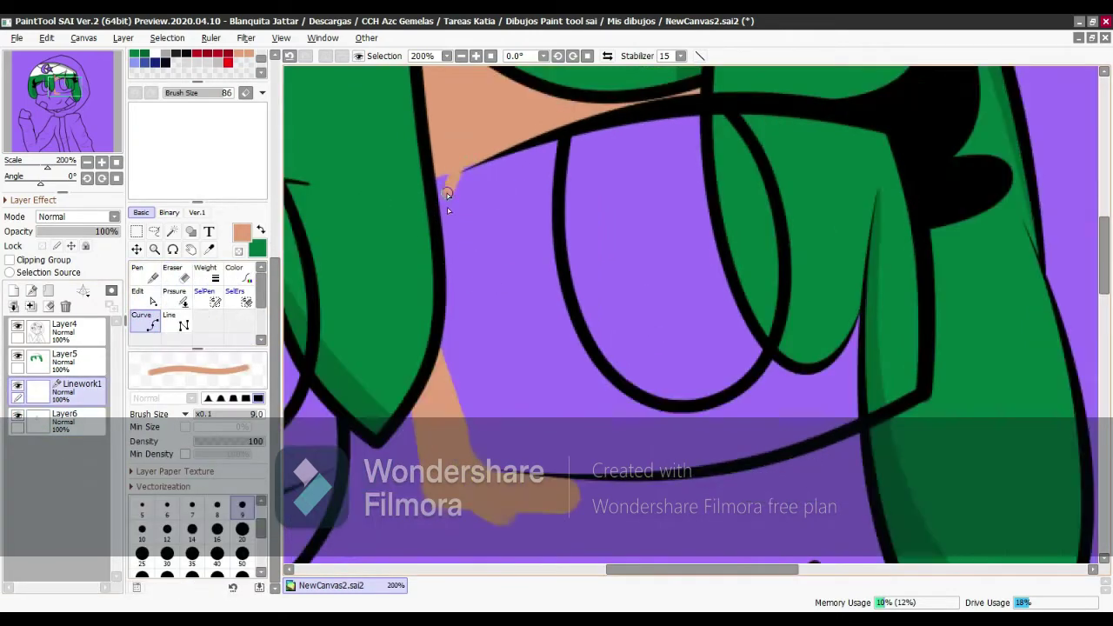
Adjust the curve's end points to meet the right eye's lid lines, and merge the linework layer down into Layer6.
{"action": "scroll", "coordinate": [342, 398], "scroll_direction": "up", "scroll_amount": 2}
{"action": "left_click", "coordinate": [137, 293]}
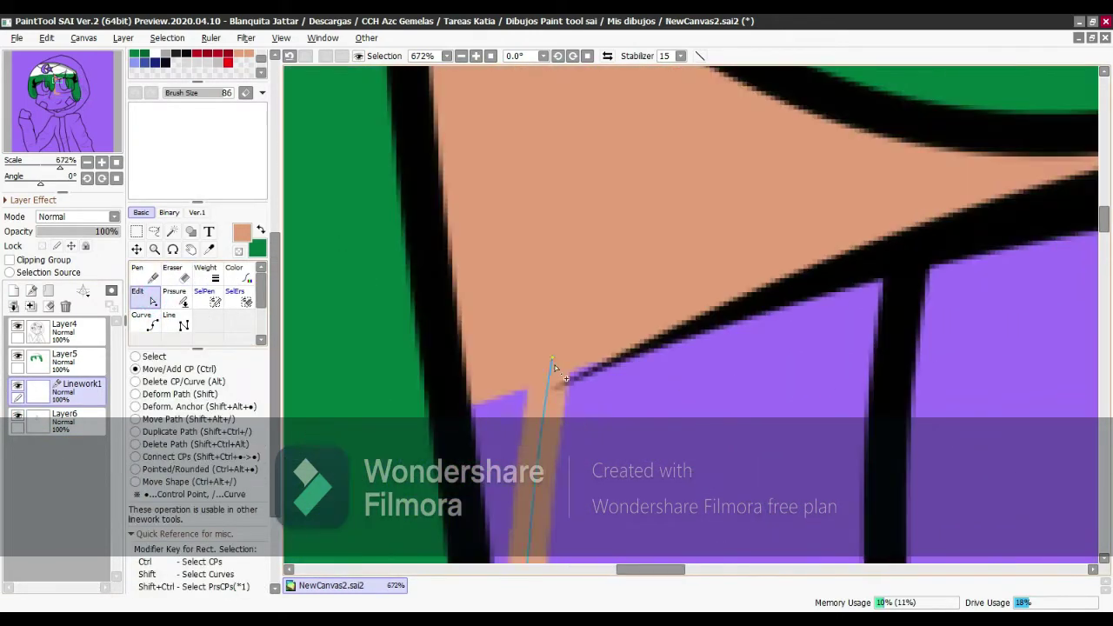
{"action": "scroll", "coordinate": [634, 410], "scroll_direction": "down", "scroll_amount": 3}
{"action": "scroll", "coordinate": [634, 410], "scroll_direction": "up", "scroll_amount": 5}
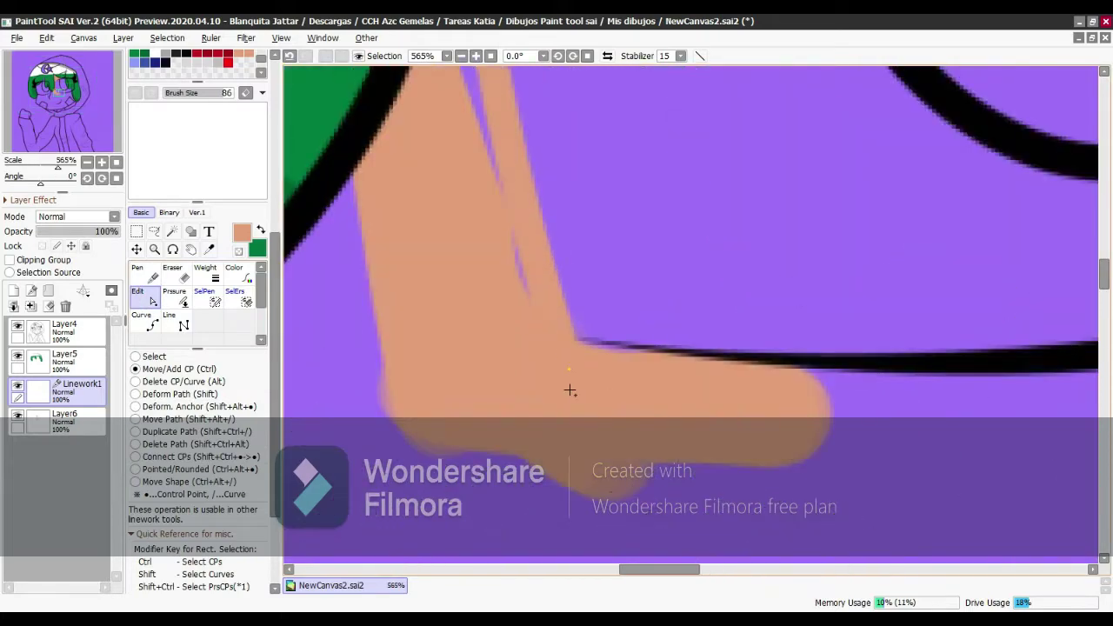
{"action": "scroll", "coordinate": [570, 391], "scroll_direction": "down", "scroll_amount": 3}
{"action": "left_click", "coordinate": [30, 306]}
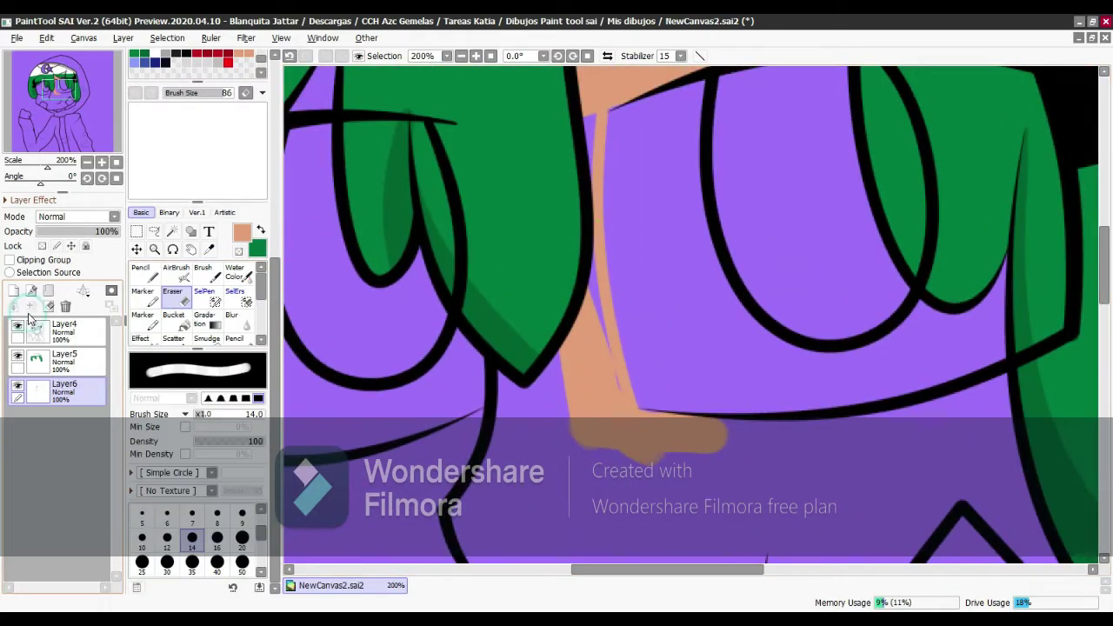
Fill the gap between the central hair strand and the right eye's inner curve with peach using the size 25 Pencil.
{"action": "left_click", "coordinate": [146, 296]}
{"action": "scroll", "coordinate": [632, 129], "scroll_direction": "up", "scroll_amount": 3}
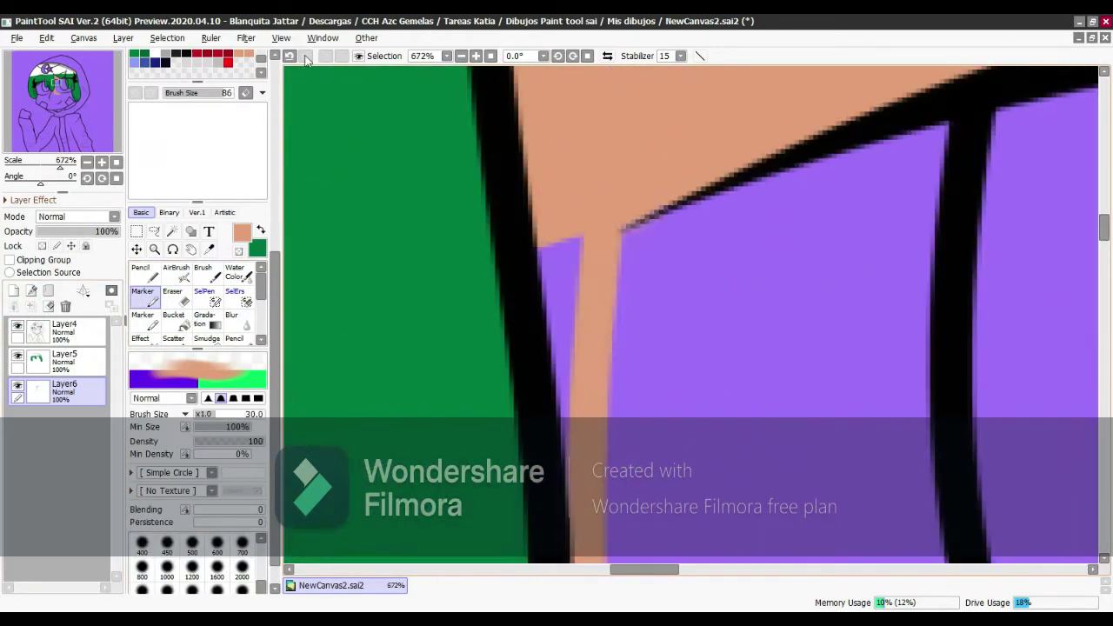
{"action": "left_click", "coordinate": [140, 269]}
{"action": "scroll", "coordinate": [408, 321], "scroll_direction": "down", "scroll_amount": 2}
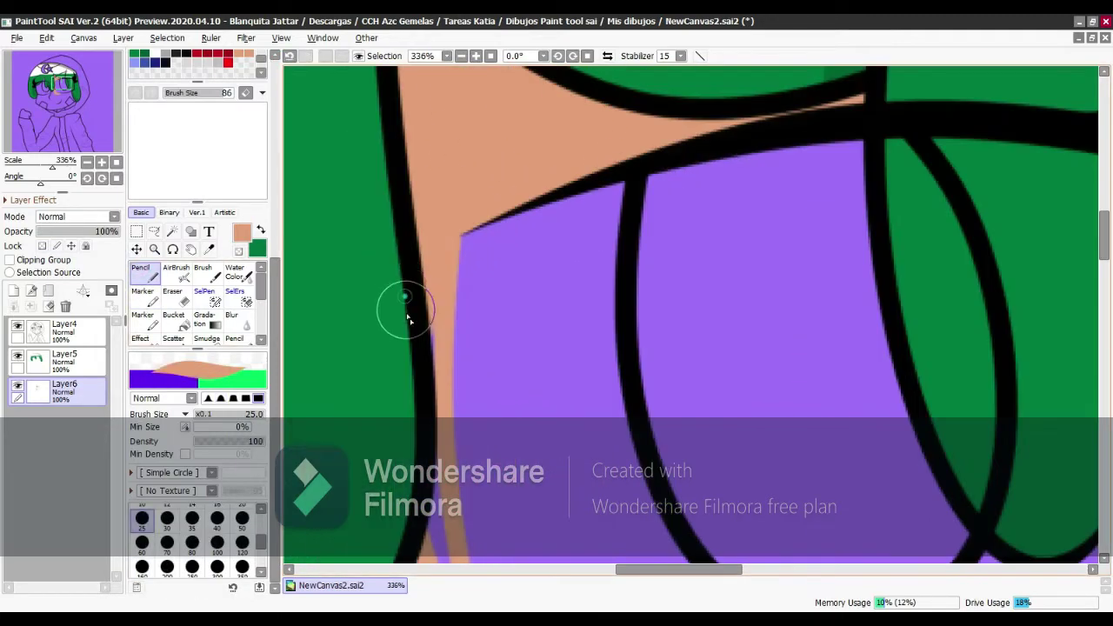
{"action": "scroll", "coordinate": [426, 284], "scroll_direction": "up", "scroll_amount": 5}
{"action": "scroll", "coordinate": [474, 557], "scroll_direction": "up", "scroll_amount": 5}
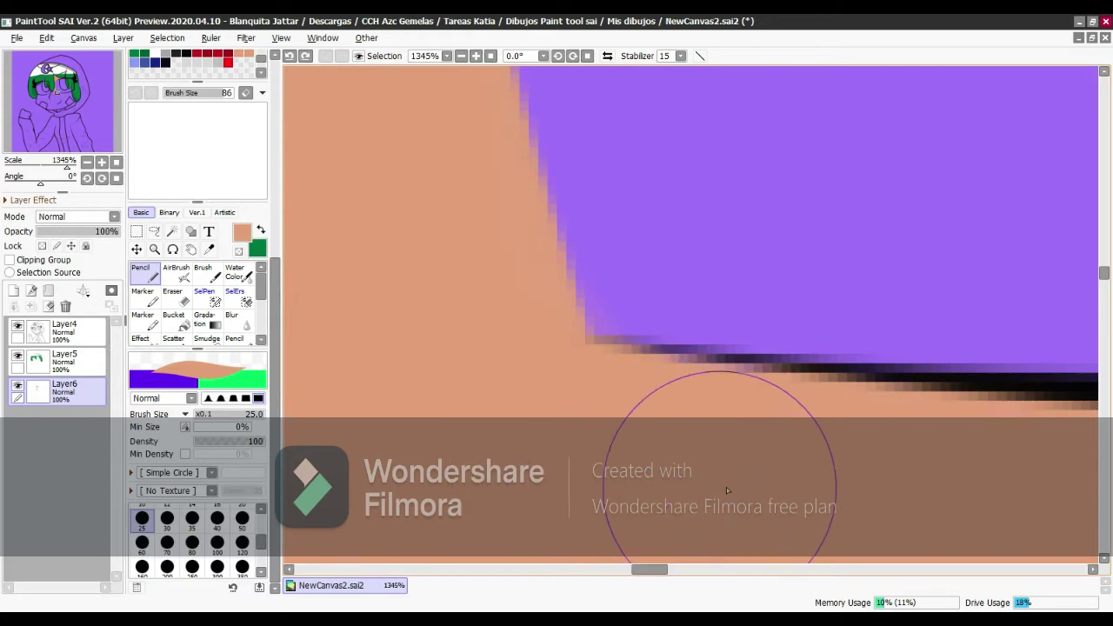
Fill the lower face around the nose and mouth with the peach skin tone using the Bucket.
{"action": "scroll", "coordinate": [787, 295], "scroll_direction": "down", "scroll_amount": 4}
{"action": "key", "text": "g"}
{"action": "scroll", "coordinate": [659, 397], "scroll_direction": "up", "scroll_amount": 3}
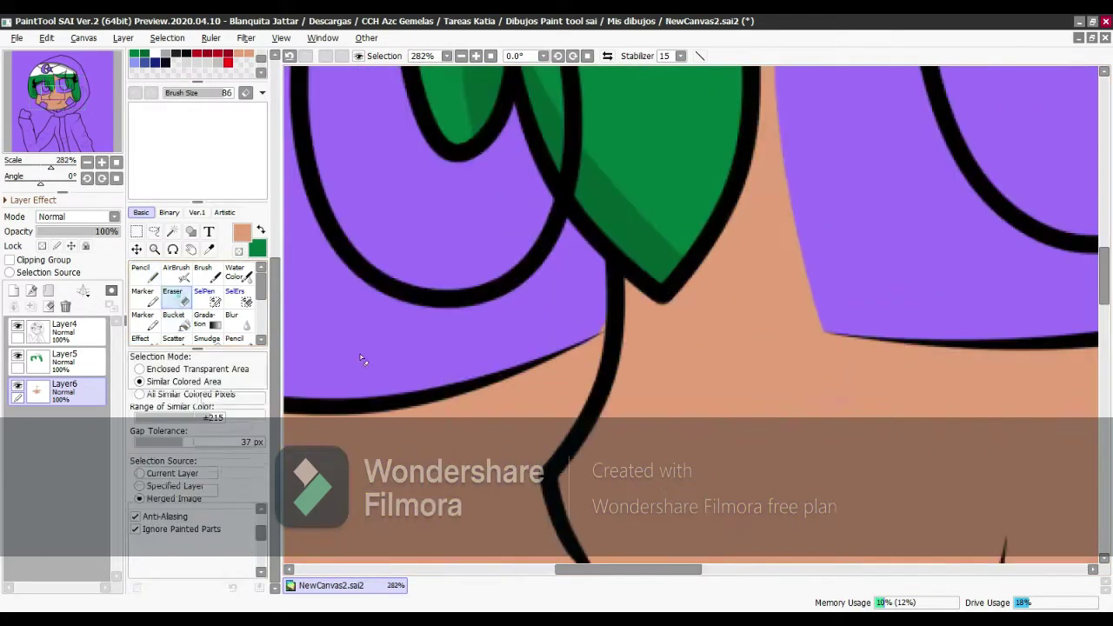
Clean up the skin at the left eye's inner corner with the size 5 Pencil and touch up the face at size 20.
{"action": "key", "text": "e"}
{"action": "scroll", "coordinate": [495, 168], "scroll_direction": "up", "scroll_amount": 2}
{"action": "key", "text": "n"}
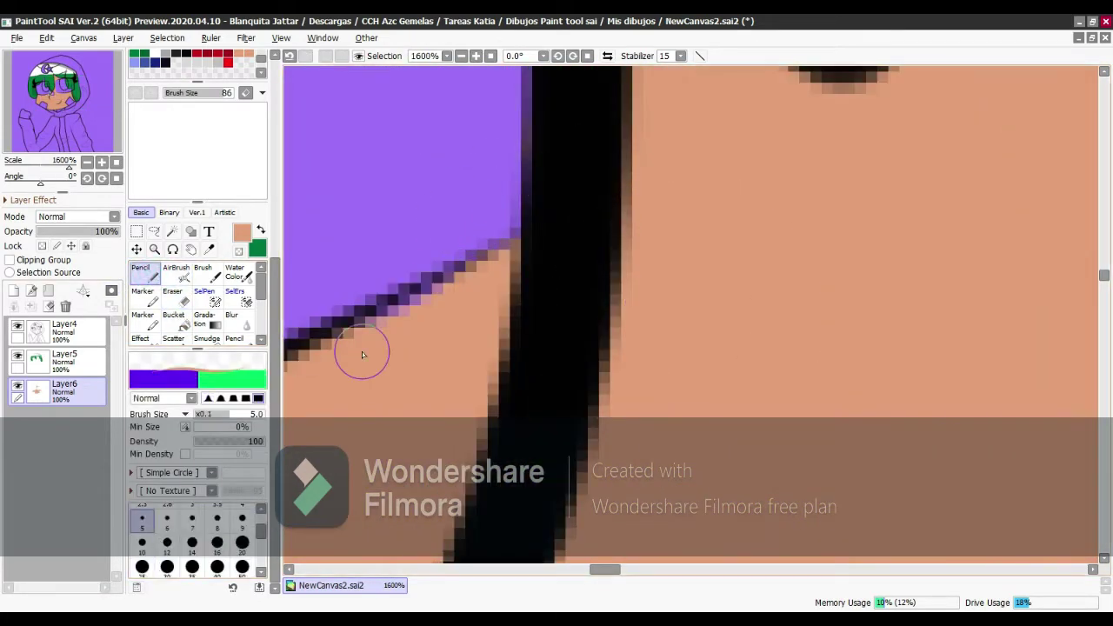
{"action": "scroll", "coordinate": [465, 303], "scroll_direction": "down", "scroll_amount": 4}
{"action": "left_click", "coordinate": [242, 541]}
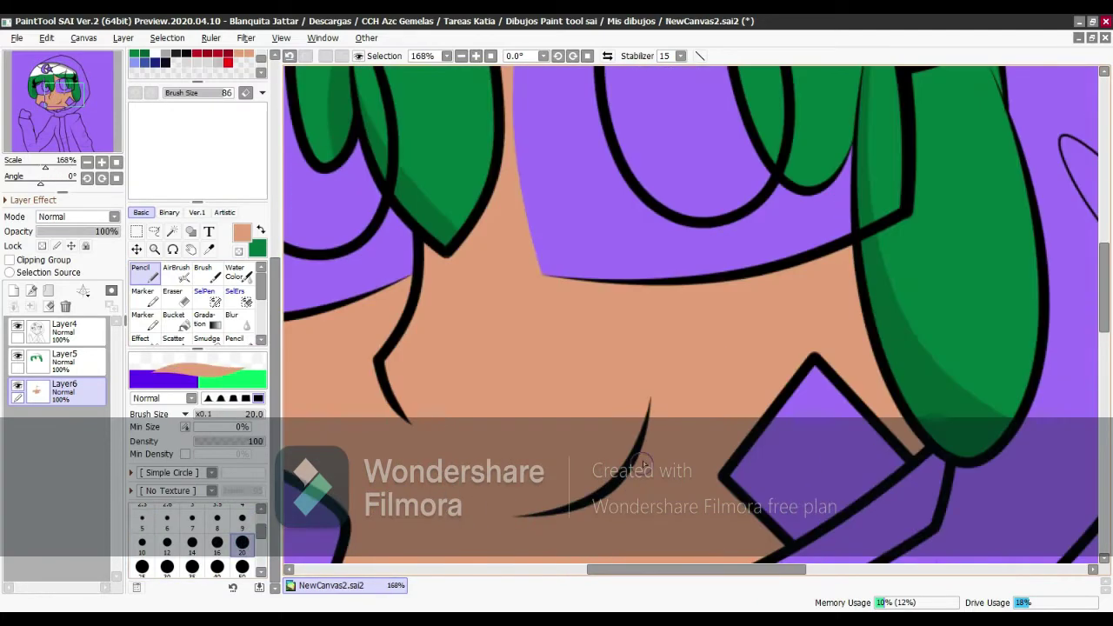
{"action": "scroll", "coordinate": [837, 478], "scroll_direction": "down", "scroll_amount": 4}
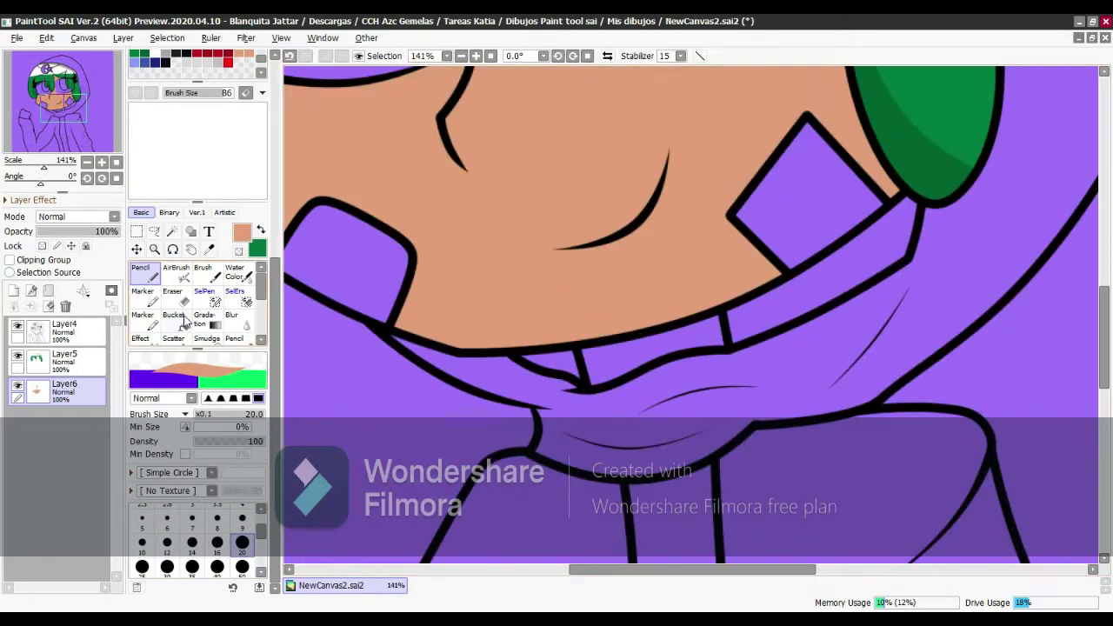
Fill the neck and the raised fist with the peach skin tone using the Bucket, and touch up with the Pencil.
{"action": "key", "text": "g"}
{"action": "scroll", "coordinate": [679, 330], "scroll_direction": "up", "scroll_amount": 2}
{"action": "key", "text": "n"}
{"action": "scroll", "coordinate": [559, 336], "scroll_direction": "up", "scroll_amount": 2}
{"action": "scroll", "coordinate": [559, 336], "scroll_direction": "down", "scroll_amount": 4}
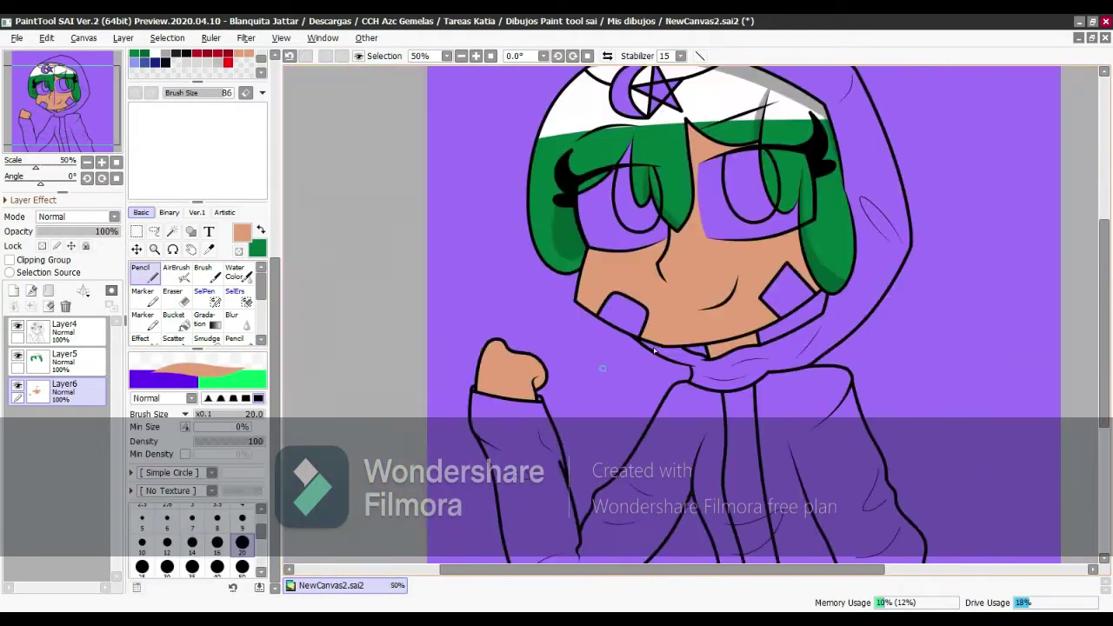
{"action": "scroll", "coordinate": [554, 265], "scroll_direction": "up", "scroll_amount": 2}
{"action": "left_click", "coordinate": [217, 566]}
{"action": "scroll", "coordinate": [554, 279], "scroll_direction": "up", "scroll_amount": 2}
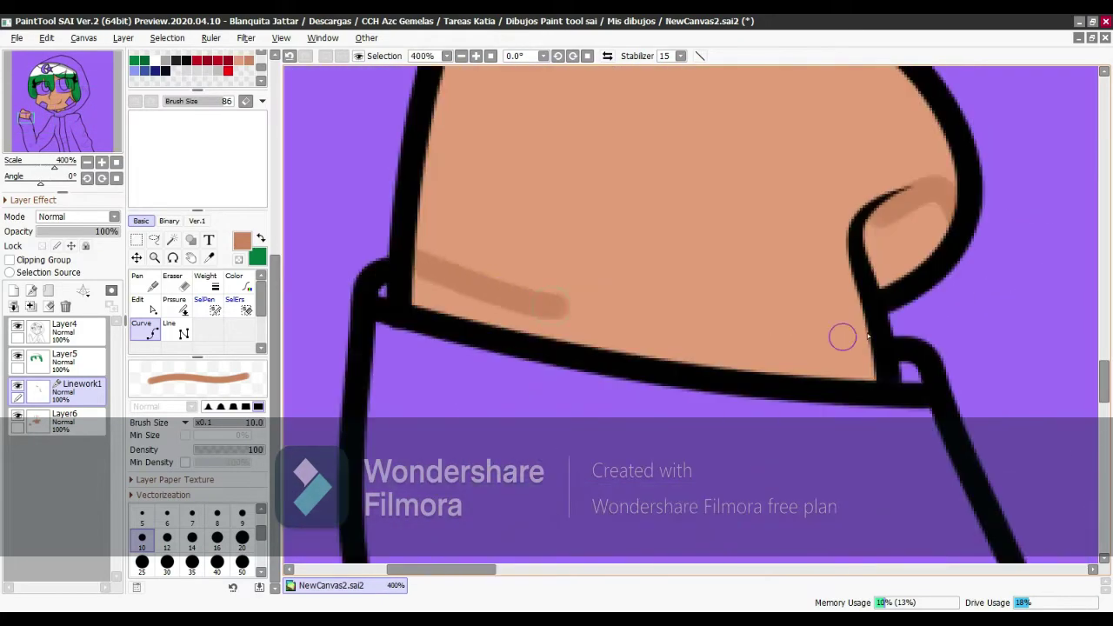
Draw darker peach shadow curves along the wrist and beside the nose line, and taper the nose shadow's lower end with the Pressure tool.
{"action": "left_click_drag", "start_coordinate": [840, 336], "coordinate": [614, 266]}
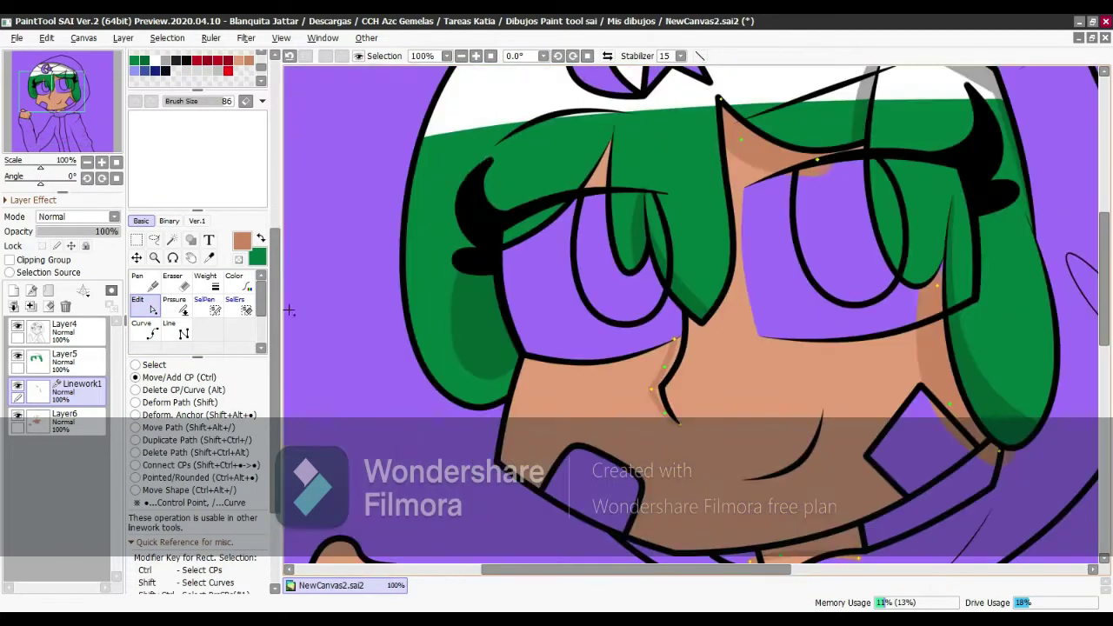
{"action": "key", "text": "c"}
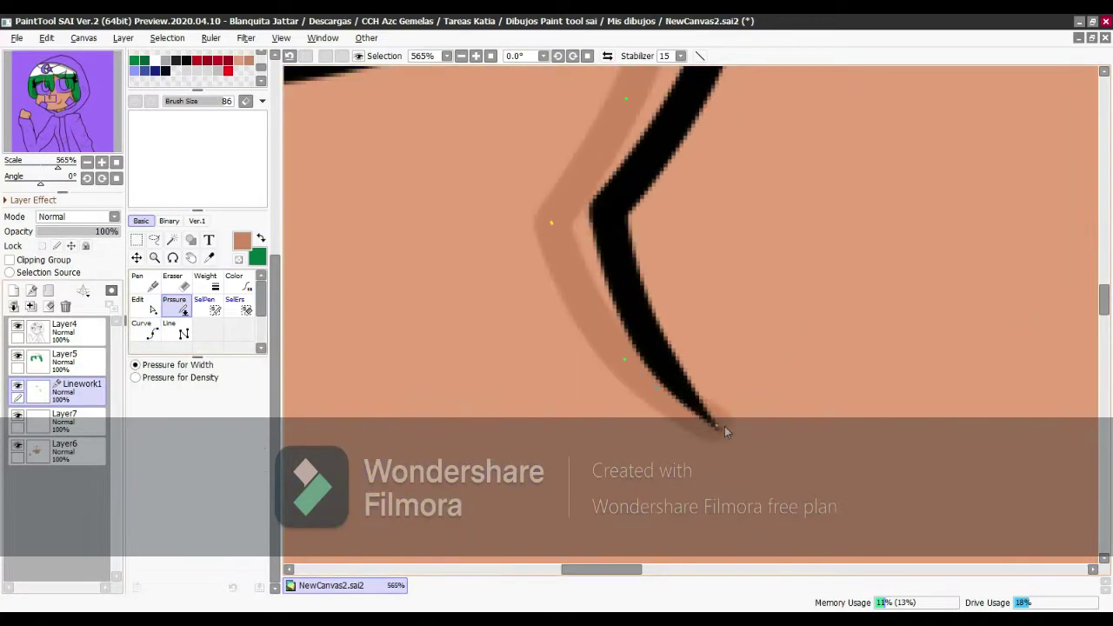
{"action": "key", "text": "e"}
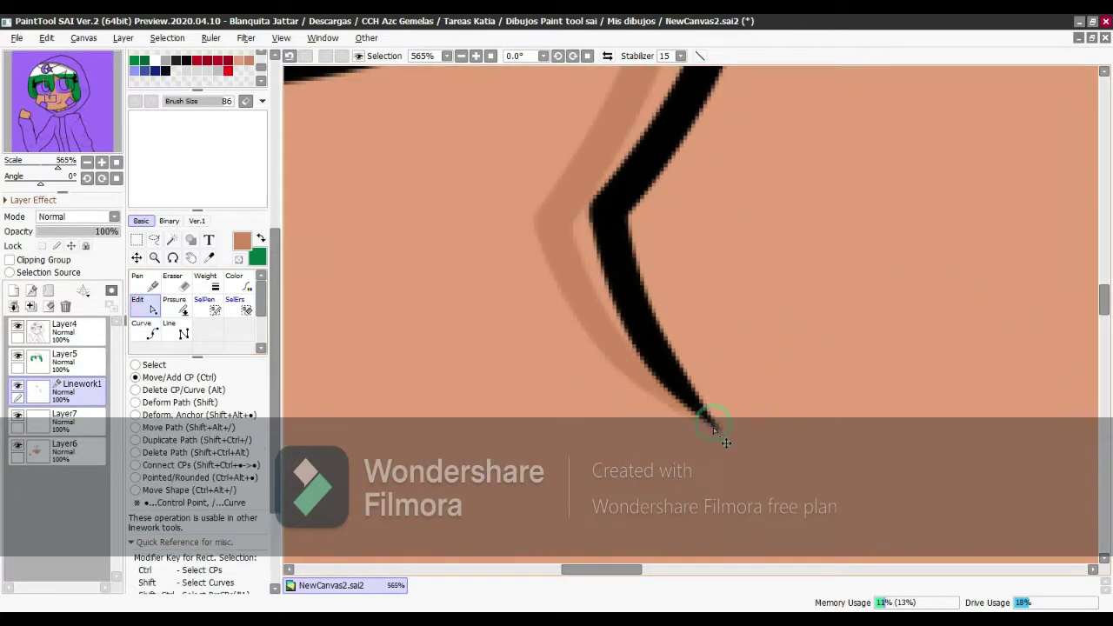
{"action": "scroll", "coordinate": [602, 370], "scroll_direction": "down", "scroll_amount": 10}
{"action": "scroll", "coordinate": [508, 165], "scroll_direction": "up", "scroll_amount": 6}
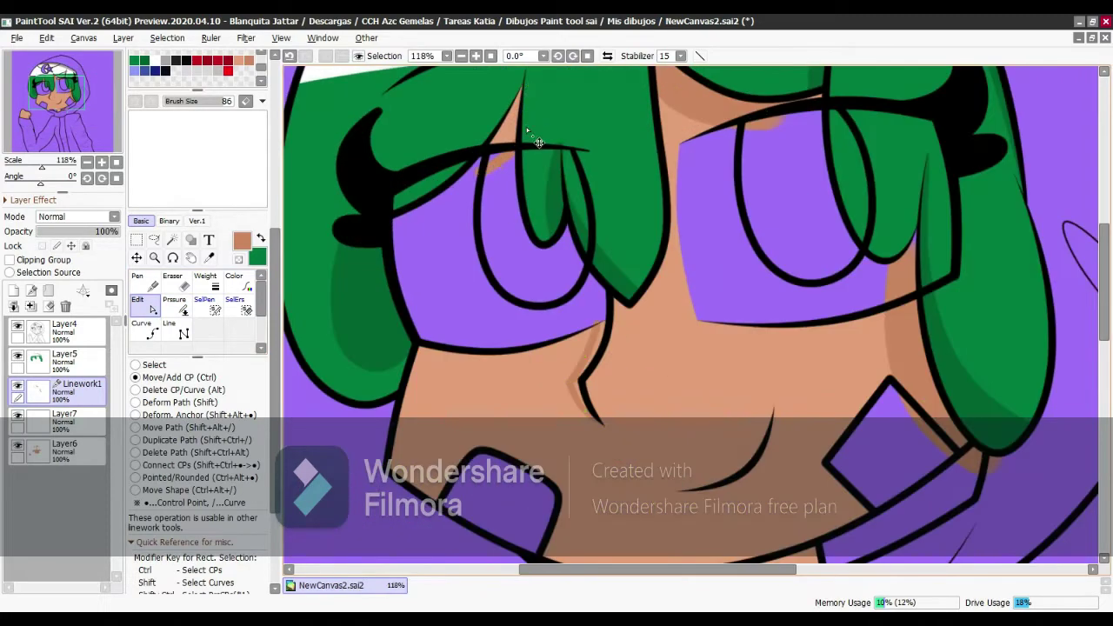
Fill the forehead shadow beneath the fringe with darker peach on the clipped Layer7 using the size 40 Pencil.
{"action": "left_click", "coordinate": [67, 420]}
{"action": "scroll", "coordinate": [487, 109], "scroll_direction": "up", "scroll_amount": 5}
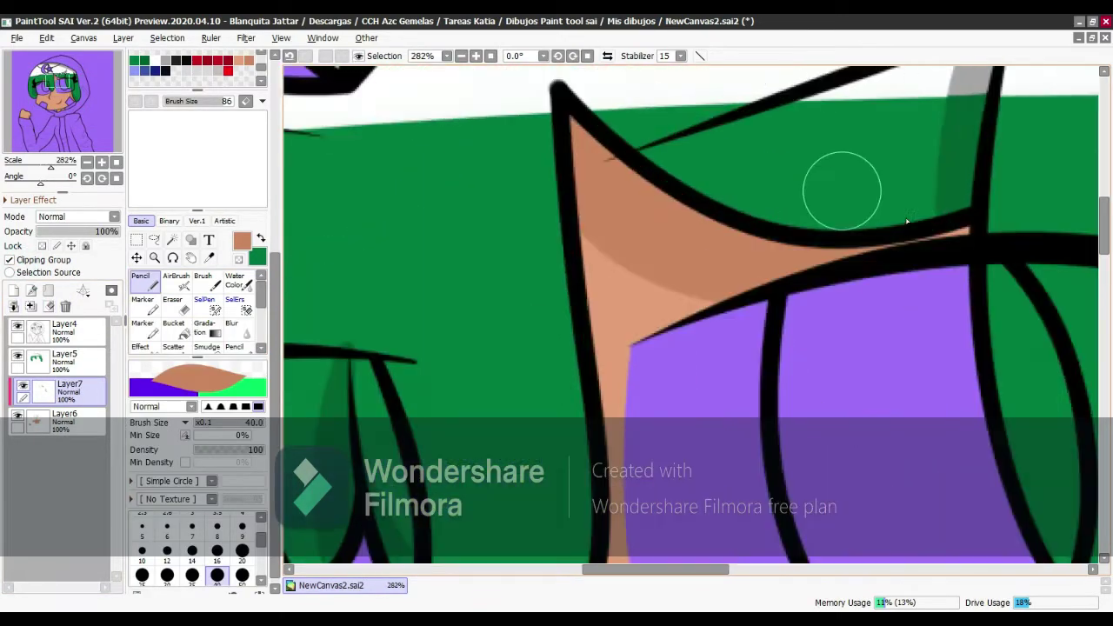
{"action": "scroll", "coordinate": [413, 185], "scroll_direction": "down", "scroll_amount": 6}
Fill the neck shadow below the chin with darker peach using the Pencil at size 10.
{"action": "scroll", "coordinate": [800, 390], "scroll_direction": "up", "scroll_amount": 8}
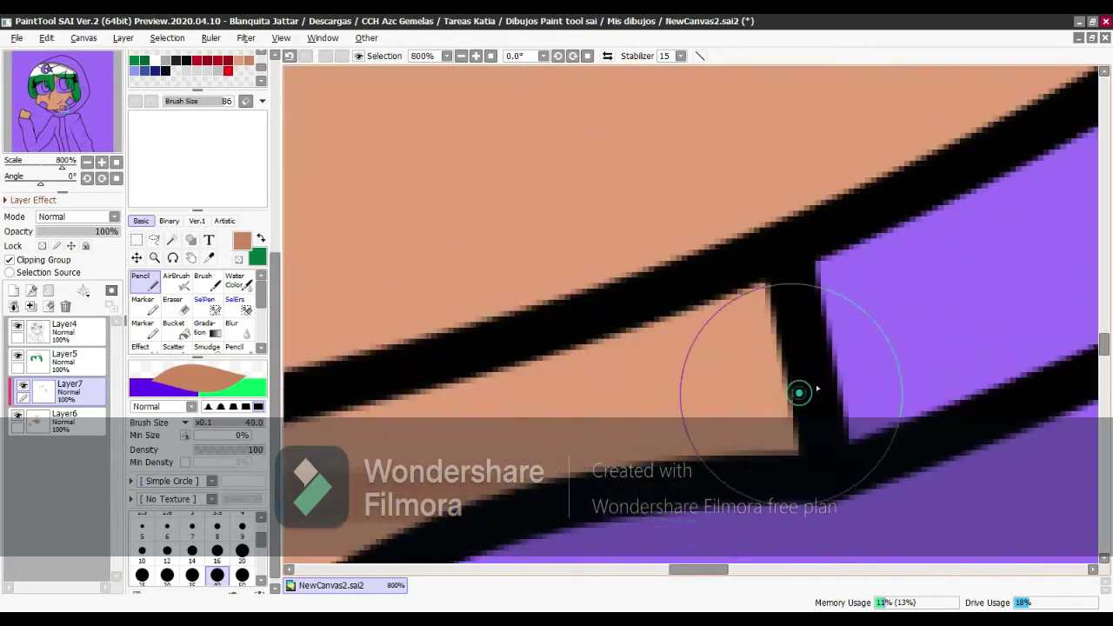
{"action": "key", "text": "["}
{"action": "key", "text": "["}
{"action": "key", "text": "["}
{"action": "key", "text": "["}
{"action": "key", "text": "["}
{"action": "key", "text": "["}
{"action": "key", "text": "["}
{"action": "key", "text": "["}
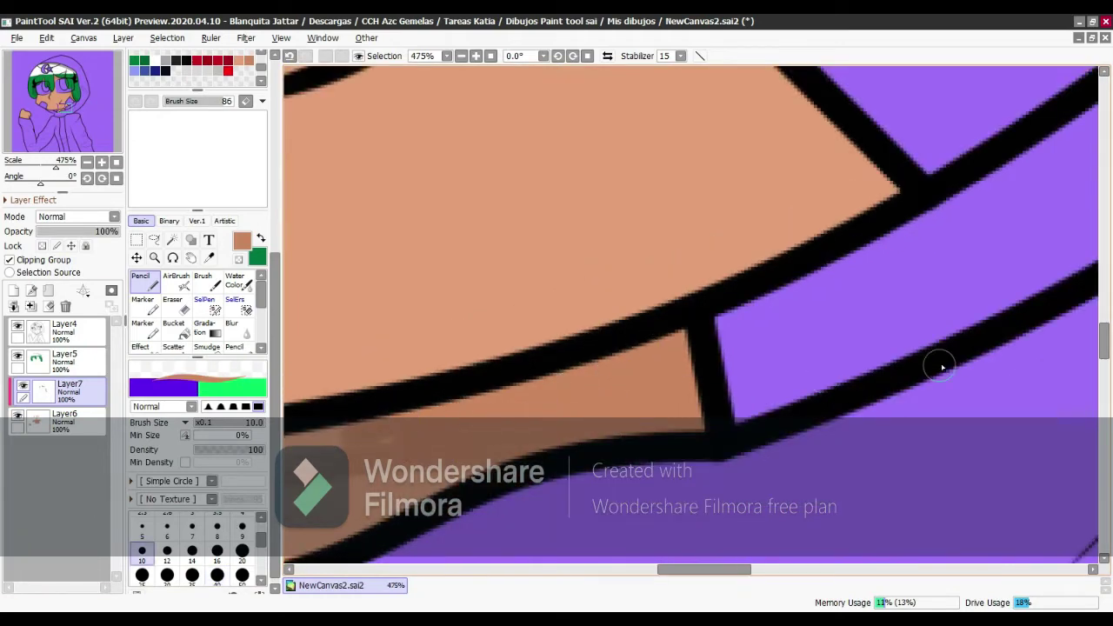
{"action": "scroll", "coordinate": [942, 367], "scroll_direction": "up", "scroll_amount": 1}
Fill the thumb's shadow with darker peach and the band along the wrist with the Pencil at size 16.
{"action": "scroll", "coordinate": [805, 292], "scroll_direction": "down", "scroll_amount": 6}
{"action": "scroll", "coordinate": [529, 293], "scroll_direction": "up", "scroll_amount": 9}
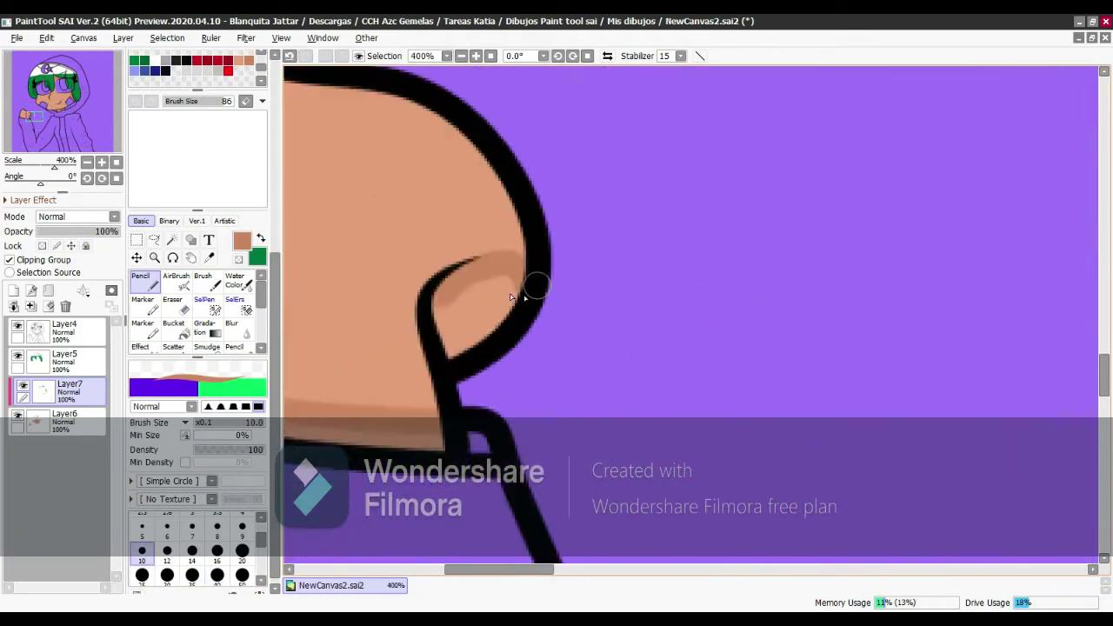
{"action": "scroll", "coordinate": [458, 392], "scroll_direction": "down", "scroll_amount": 4}
{"action": "scroll", "coordinate": [504, 326], "scroll_direction": "up", "scroll_amount": 2}
{"action": "key", "text": "bracketright"}
{"action": "key", "text": "bracketright"}
{"action": "key", "text": "bracketright"}
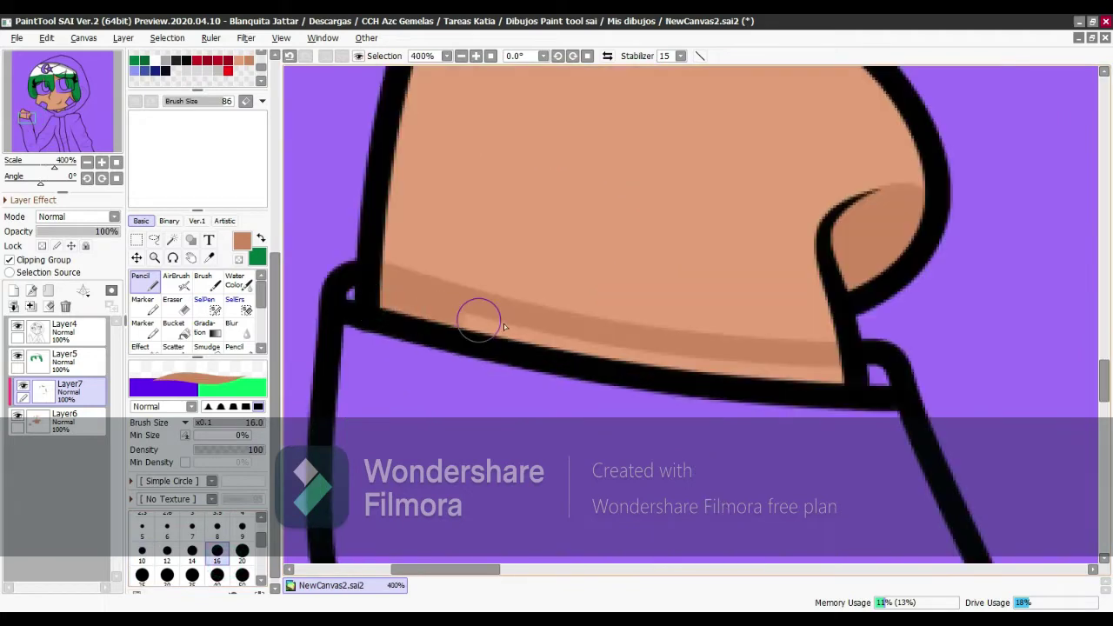
Fill the gap between the nose line and its shadow curve with darker peach, reducing the Pencil to size 6.
{"action": "scroll", "coordinate": [889, 374], "scroll_direction": "down", "scroll_amount": 4}
{"action": "scroll", "coordinate": [617, 266], "scroll_direction": "up", "scroll_amount": 7}
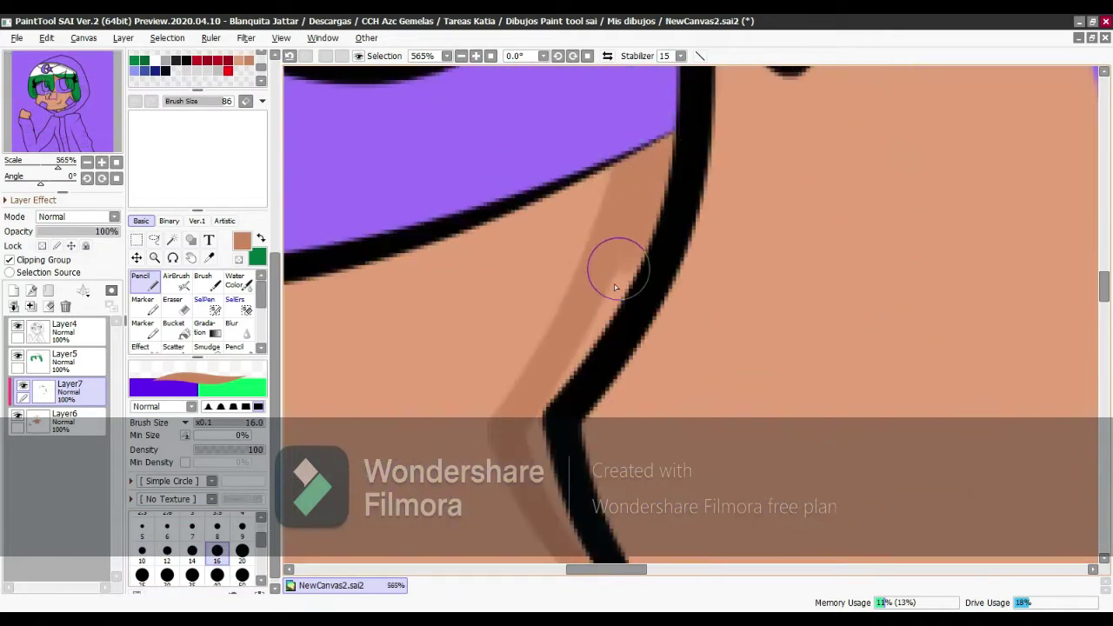
{"action": "key", "text": "bracketleft"}
{"action": "key", "text": "bracketleft"}
{"action": "key", "text": "bracketleft"}
{"action": "key", "text": "bracketleft"}
{"action": "key", "text": "bracketleft"}
{"action": "key", "text": "bracketleft"}
{"action": "key", "text": "bracketleft"}
{"action": "scroll", "coordinate": [588, 266], "scroll_direction": "down", "scroll_amount": 8}
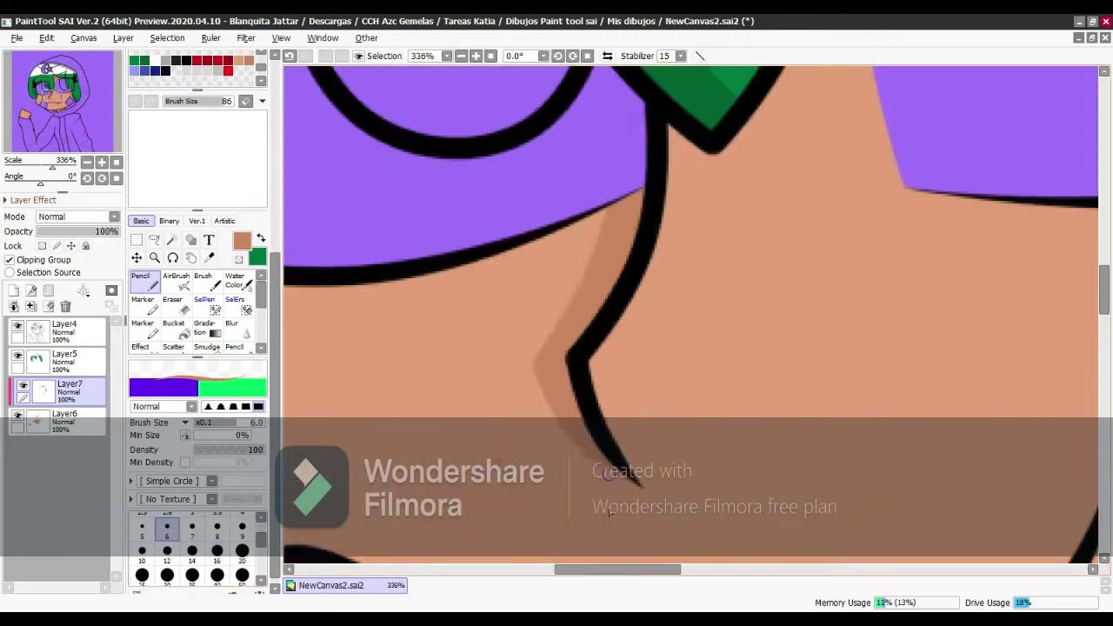
Shade the skin beside and below the central hair strand with darker peach using the Pencil at sizes 14 and 16.
{"action": "scroll", "coordinate": [700, 167], "scroll_direction": "up", "scroll_amount": 7}
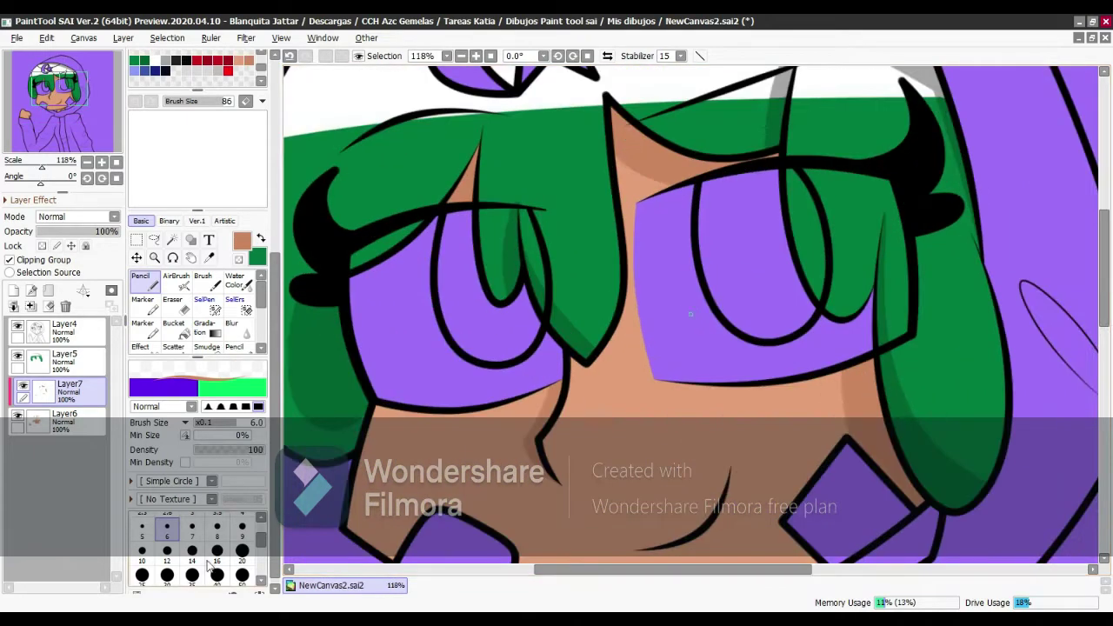
{"action": "key", "text": "bracketright"}
{"action": "key", "text": "bracketright"}
{"action": "key", "text": "bracketright"}
{"action": "key", "text": "bracketright"}
{"action": "key", "text": "bracketright"}
{"action": "key", "text": "bracketright"}
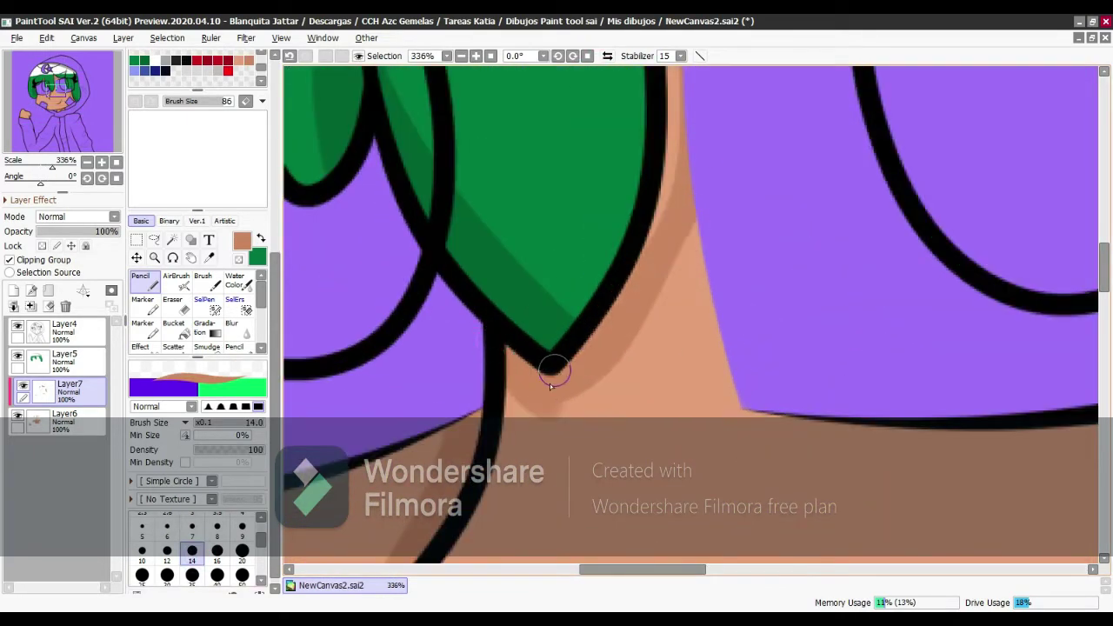
{"action": "key", "text": "bracketright"}
{"action": "scroll", "coordinate": [690, 311], "scroll_direction": "up", "scroll_amount": 5}
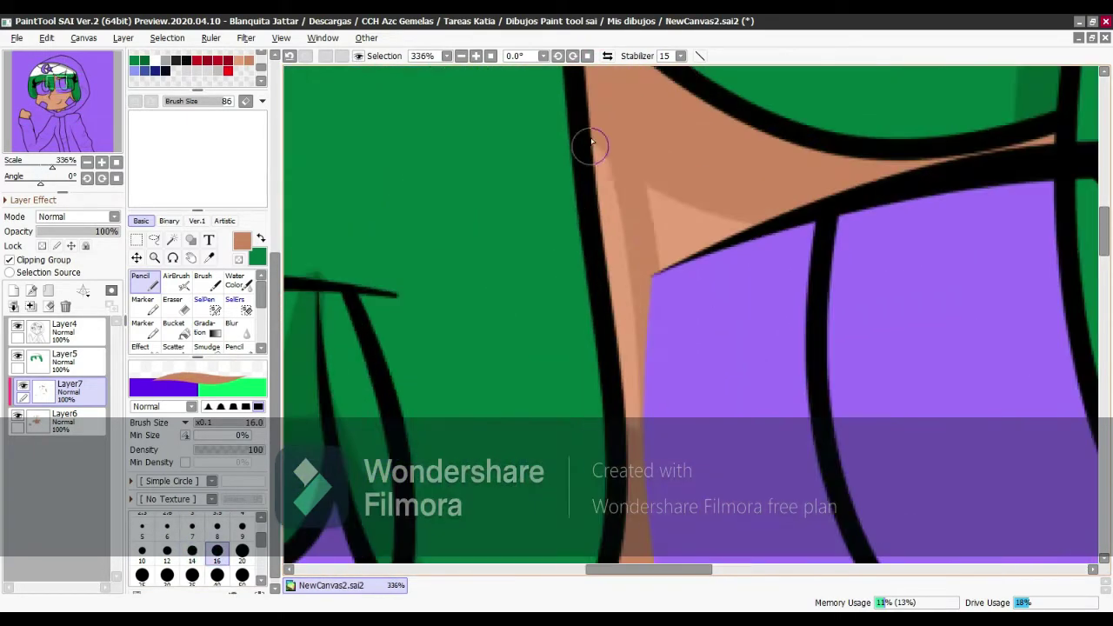
{"action": "mouse_move", "coordinate": [591, 143]}
{"action": "left_mouse_down"}
{"action": "mouse_move", "coordinate": [633, 356]}
{"action": "mouse_move", "coordinate": [599, 365]}
{"action": "left_mouse_up"}
Merge the skin shading, skin and hair layers into Layer6 and add an empty layer beneath it.
{"action": "scroll", "coordinate": [579, 124], "scroll_direction": "down", "scroll_amount": 6}
{"action": "left_click", "coordinate": [16, 294]}
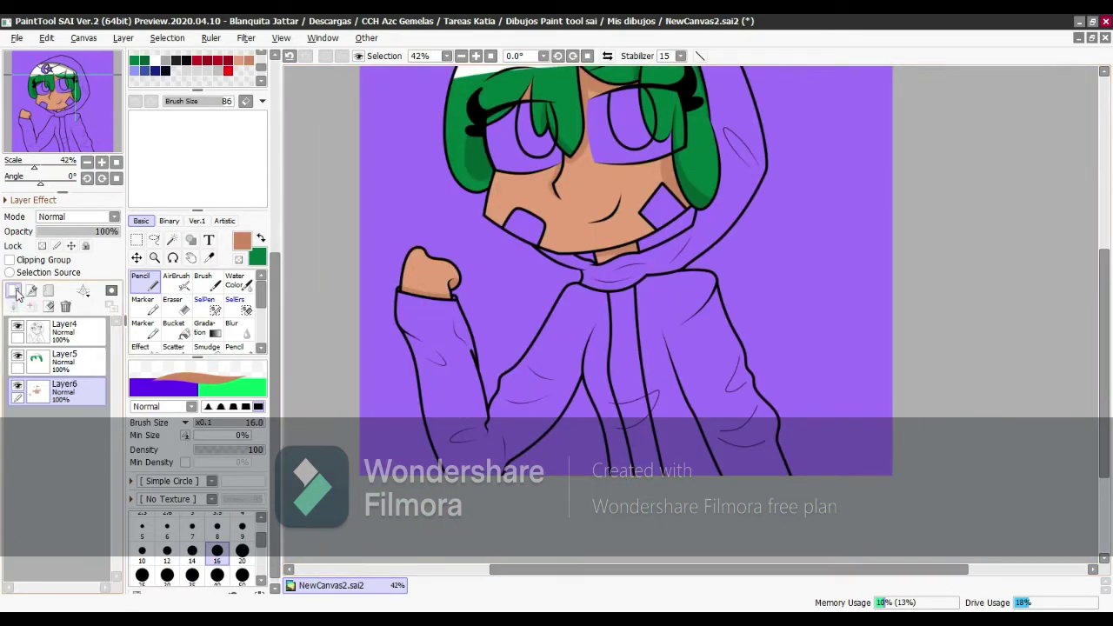
{"action": "key", "text": "ctrl+y"}
{"action": "key", "text": "ctrl+minus"}
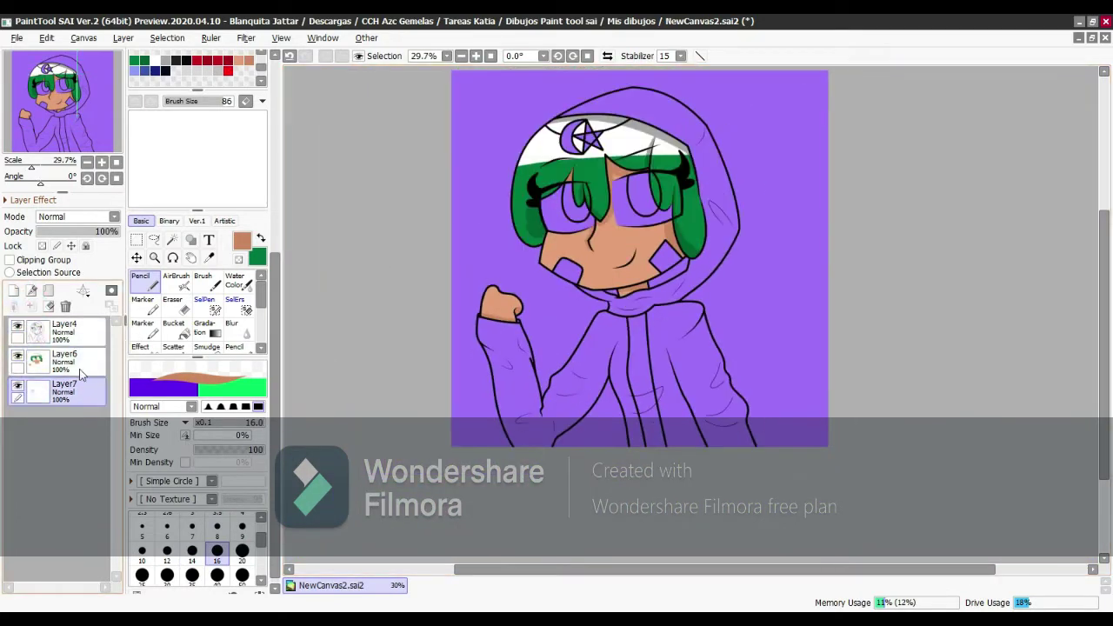
Erase the inner line crossing the star's left arm on Layer4, starting at Eraser size 5 and enlarging to size 12.
{"action": "key", "text": "e"}
{"action": "scroll", "coordinate": [578, 135], "scroll_direction": "up", "scroll_amount": 10}
{"action": "left_click", "coordinate": [529, 99], "text": "ctrl+shift"}
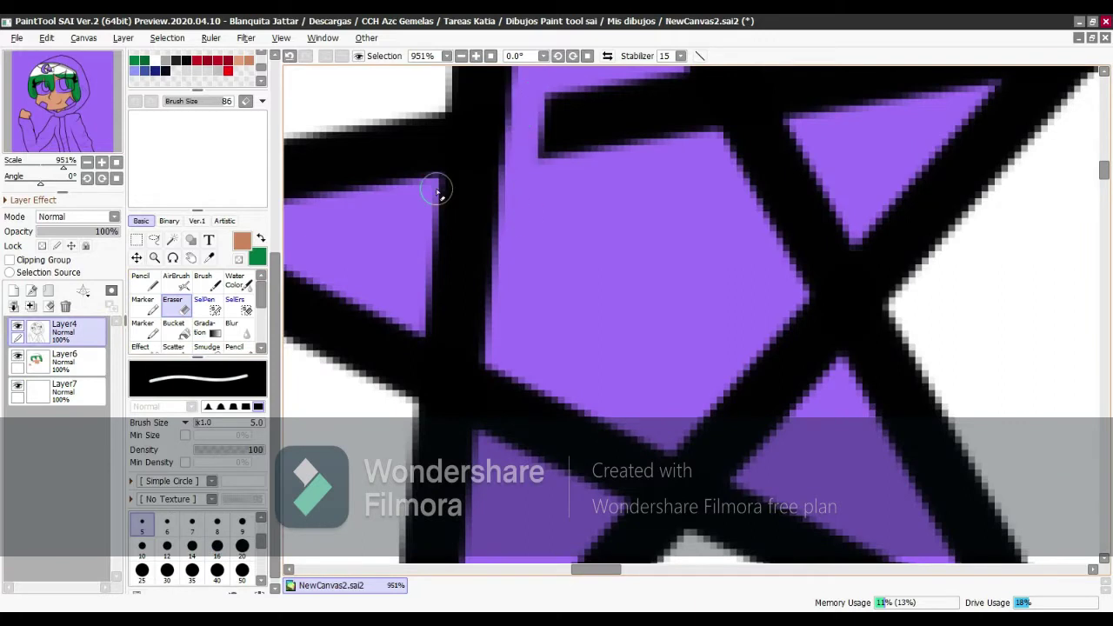
{"action": "mouse_move", "coordinate": [436, 191]}
{"action": "left_mouse_down"}
{"action": "mouse_move", "coordinate": [426, 318]}
{"action": "mouse_move", "coordinate": [548, 385]}
{"action": "mouse_move", "coordinate": [432, 259]}
{"action": "mouse_move", "coordinate": [547, 304]}
{"action": "left_mouse_up"}
{"action": "key", "text": "bracketright"}
{"action": "key", "text": "bracketright"}
{"action": "key", "text": "bracketright"}
{"action": "key", "text": "bracketright"}
{"action": "key", "text": "bracketright"}
{"action": "key", "text": "bracketright"}
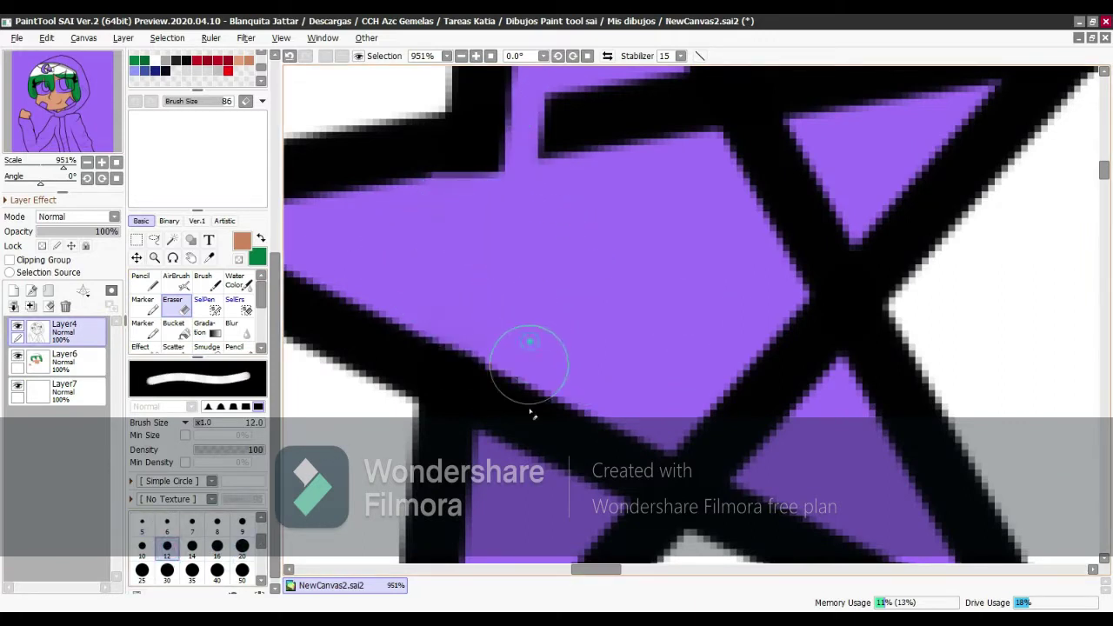
Erase the star's lower and right inner crossing lines on the headband with the size 12 Eraser.
{"action": "mouse_move", "coordinate": [529, 364]}
{"action": "left_mouse_down"}
{"action": "mouse_move", "coordinate": [648, 397]}
{"action": "mouse_move", "coordinate": [652, 424]}
{"action": "left_mouse_up"}
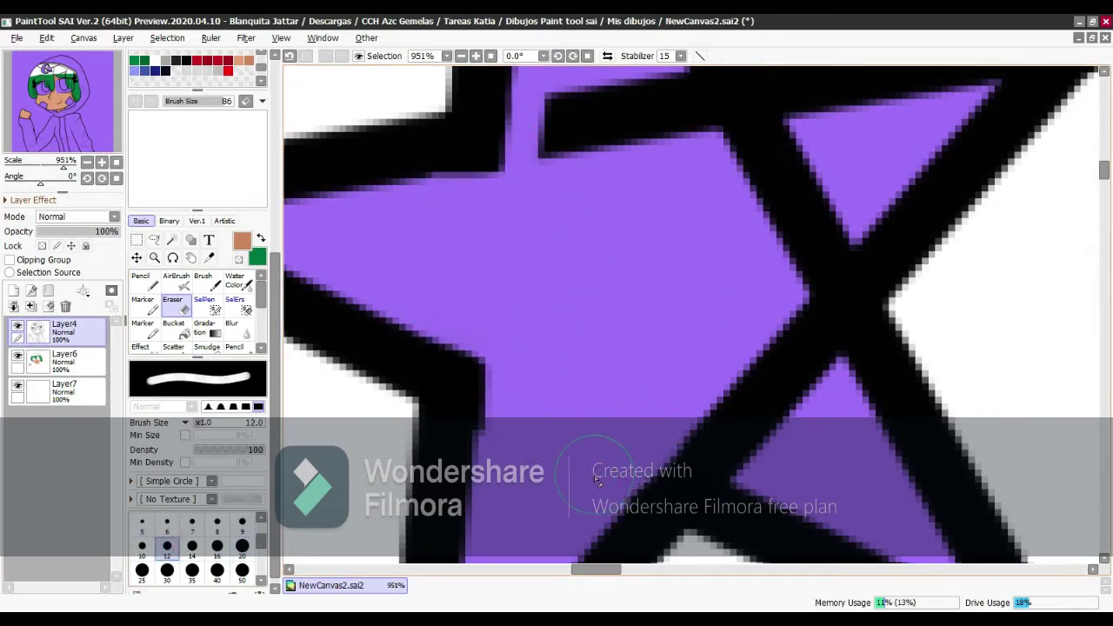
{"action": "mouse_move", "coordinate": [595, 478]}
{"action": "left_mouse_down"}
{"action": "mouse_move", "coordinate": [688, 428]}
{"action": "mouse_move", "coordinate": [748, 438]}
{"action": "mouse_move", "coordinate": [796, 421]}
{"action": "mouse_move", "coordinate": [813, 396]}
{"action": "mouse_move", "coordinate": [747, 228]}
{"action": "left_mouse_up"}
{"action": "scroll", "coordinate": [663, 294], "scroll_direction": "down", "scroll_amount": 2}
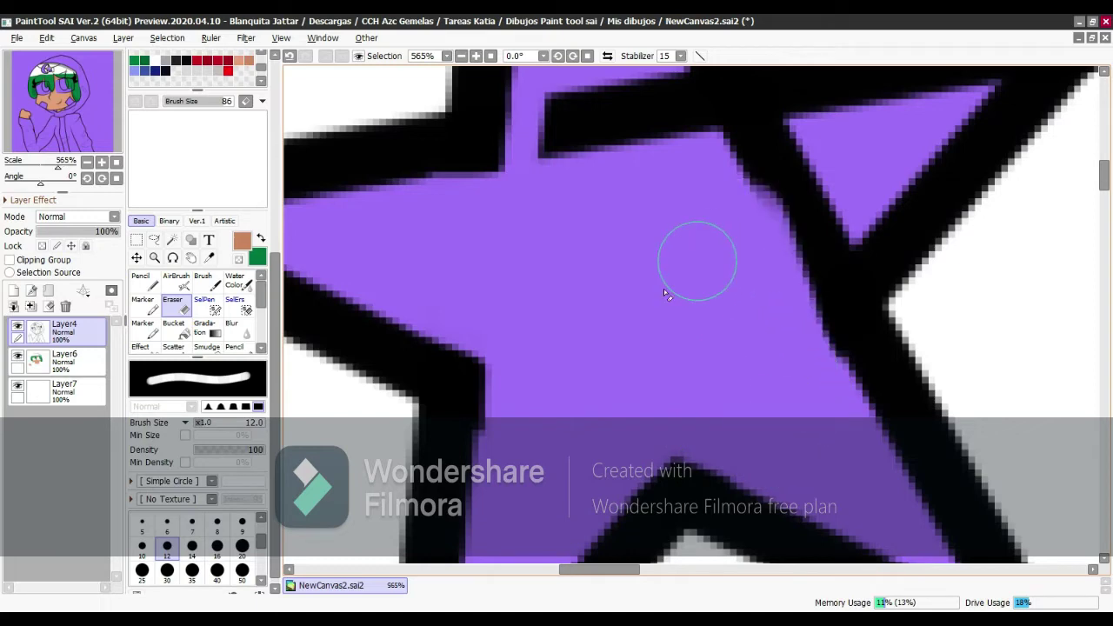
{"action": "scroll", "coordinate": [663, 293], "scroll_direction": "down", "scroll_amount": 2}
{"action": "scroll", "coordinate": [644, 388], "scroll_direction": "up", "scroll_amount": 3}
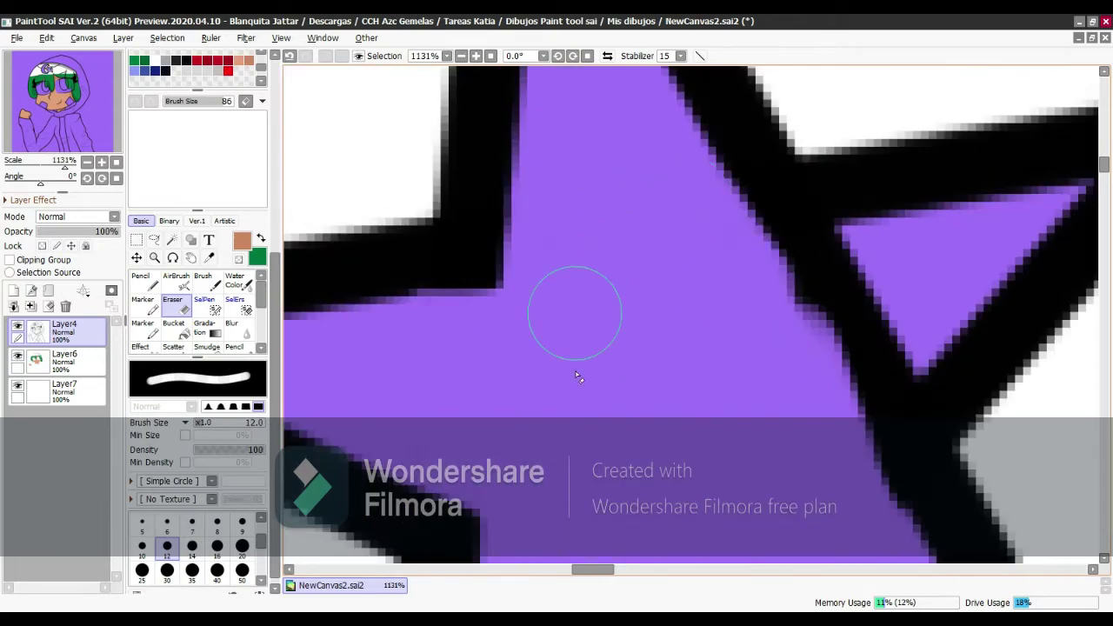
Erase the inner line closing off the star's upper-right arm, undoing and redoing the stroke near the outline.
{"action": "mouse_move", "coordinate": [913, 348]}
{"action": "left_mouse_down"}
{"action": "mouse_move", "coordinate": [847, 273]}
{"action": "mouse_move", "coordinate": [879, 288]}
{"action": "mouse_move", "coordinate": [867, 340]}
{"action": "mouse_move", "coordinate": [830, 415]}
{"action": "left_mouse_up"}
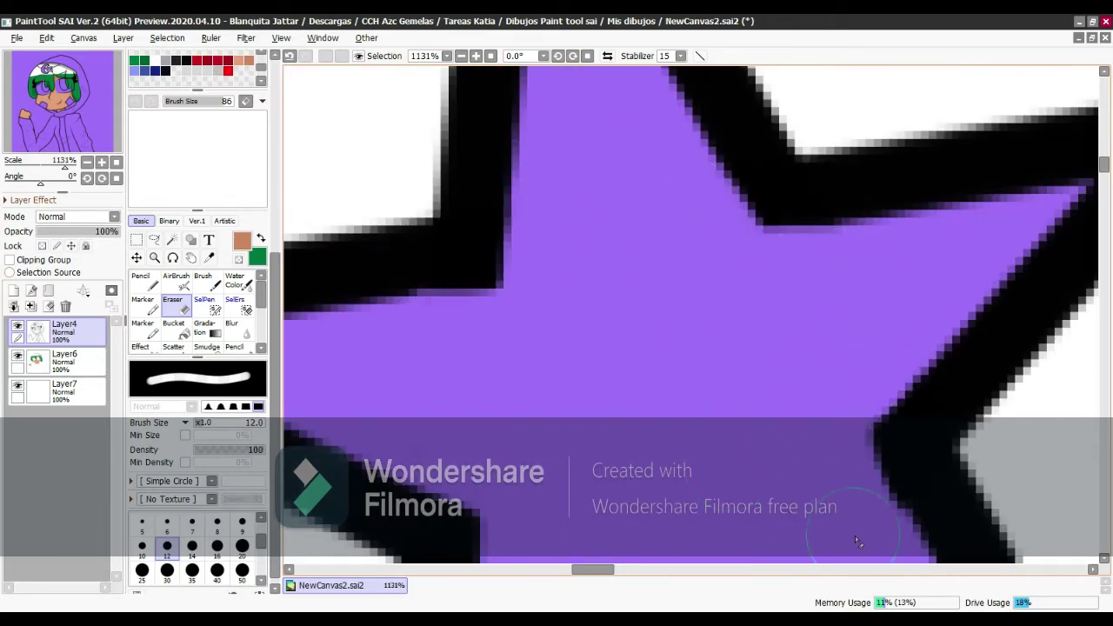
{"action": "key", "text": "ctrl+z"}
{"action": "left_click_drag", "start_coordinate": [908, 292], "coordinate": [855, 362]}
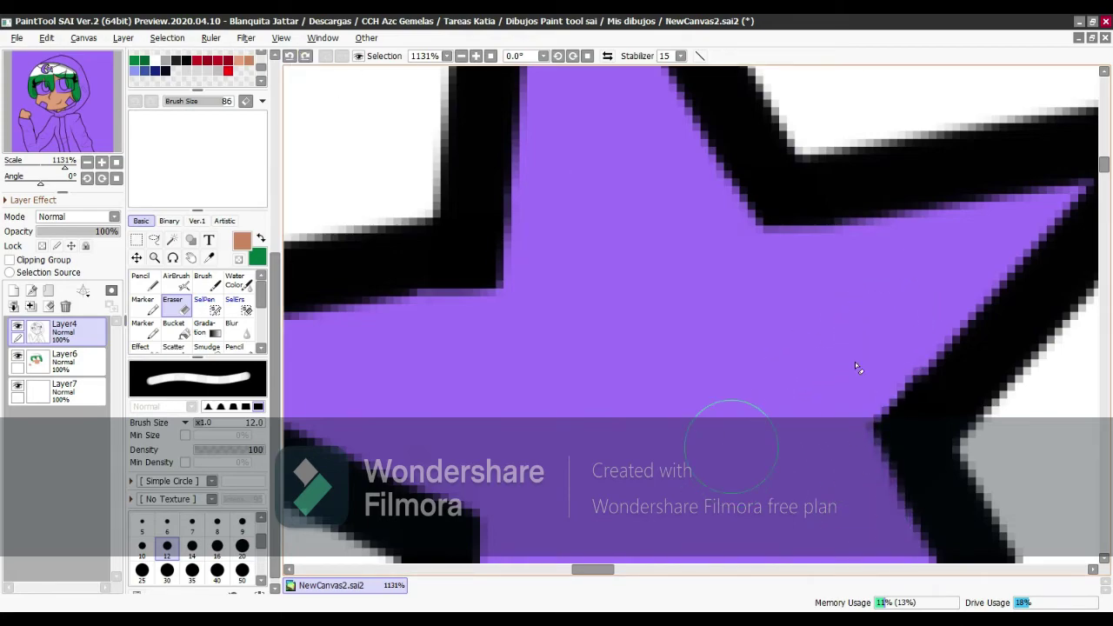
{"action": "scroll", "coordinate": [782, 304], "scroll_direction": "down", "scroll_amount": 3}
{"action": "scroll", "coordinate": [713, 261], "scroll_direction": "up", "scroll_amount": 1}
{"action": "scroll", "coordinate": [695, 226], "scroll_direction": "down", "scroll_amount": 3}
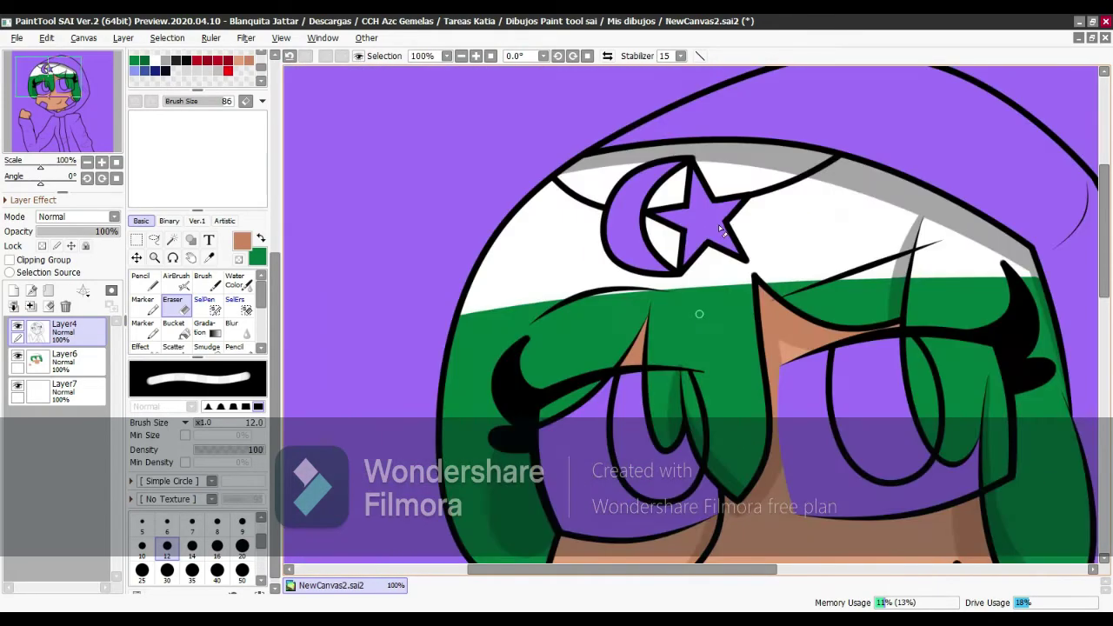
Paint the headband's crescent and star red on Layer7 with the size 50 Pencil.
{"action": "scroll", "coordinate": [721, 228], "scroll_direction": "up", "scroll_amount": 5}
{"action": "scroll", "coordinate": [647, 276], "scroll_direction": "down", "scroll_amount": 6}
{"action": "left_click", "coordinate": [64, 387]}
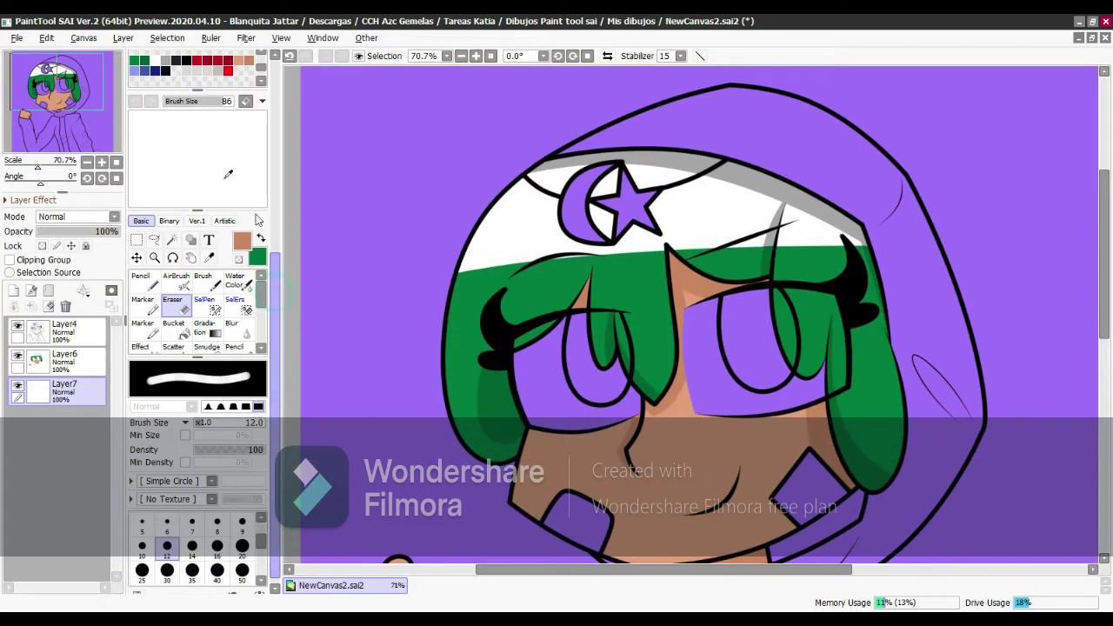
{"action": "key", "text": "n"}
{"action": "scroll", "coordinate": [696, 152], "scroll_direction": "up", "scroll_amount": 4}
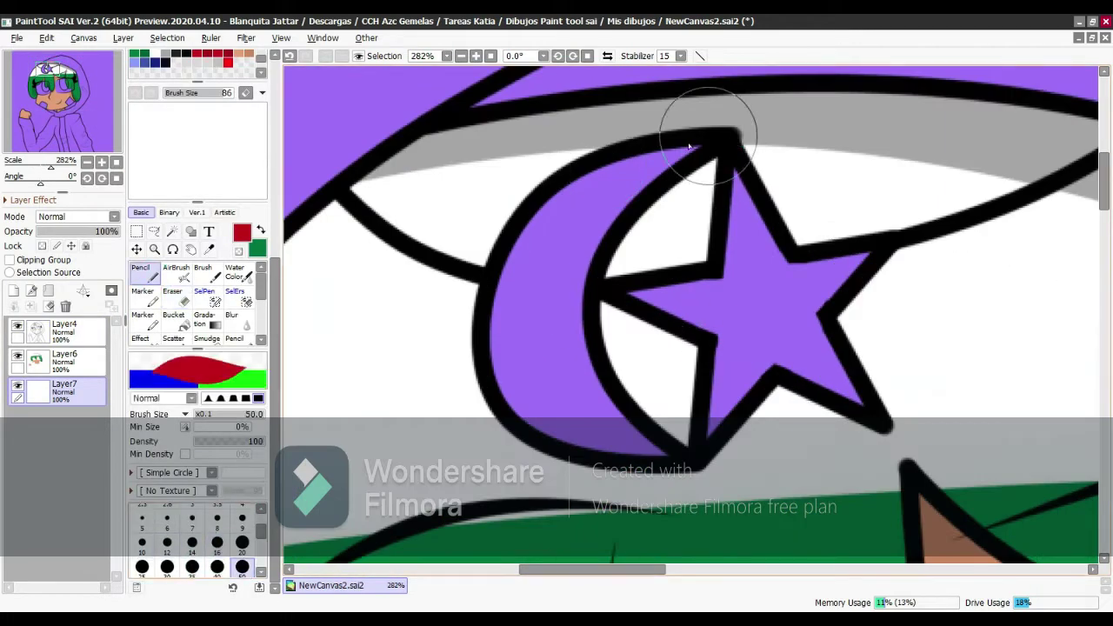
{"action": "mouse_move", "coordinate": [689, 146]}
{"action": "left_mouse_down"}
{"action": "mouse_move", "coordinate": [709, 454]}
{"action": "mouse_move", "coordinate": [734, 193]}
{"action": "mouse_move", "coordinate": [718, 373]}
{"action": "mouse_move", "coordinate": [873, 409]}
{"action": "mouse_move", "coordinate": [721, 304]}
{"action": "left_mouse_up"}
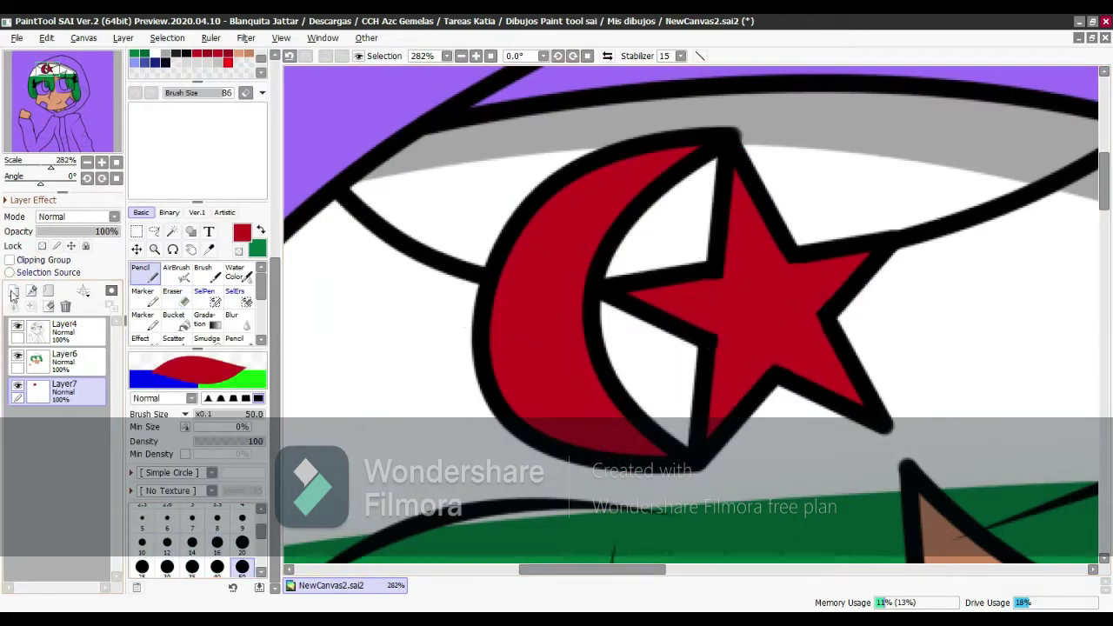
Add a layer clipped to Layer7 and shade the crescent's inner edge with dark red using the size 12 Pencil.
{"action": "left_click", "coordinate": [13, 295]}
{"action": "left_click", "coordinate": [10, 260]}
{"action": "left_click", "coordinate": [167, 543]}
{"action": "scroll", "coordinate": [1009, 383], "scroll_direction": "up", "scroll_amount": 1}
{"action": "left_click_drag", "start_coordinate": [657, 110], "coordinate": [520, 239]}
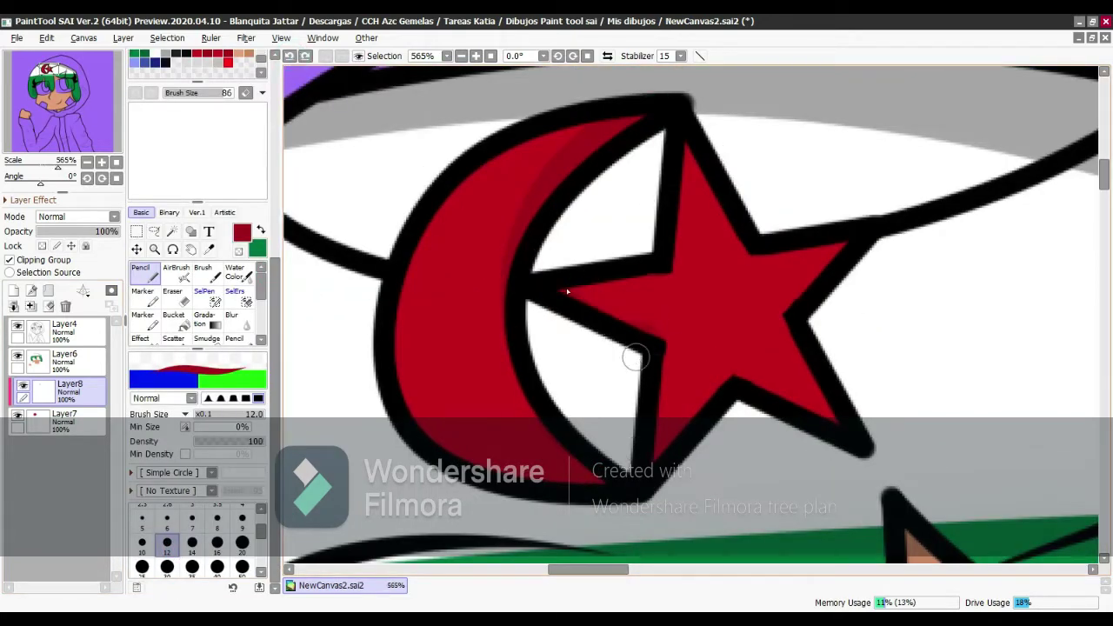
{"action": "scroll", "coordinate": [653, 334], "scroll_direction": "up", "scroll_amount": 3}
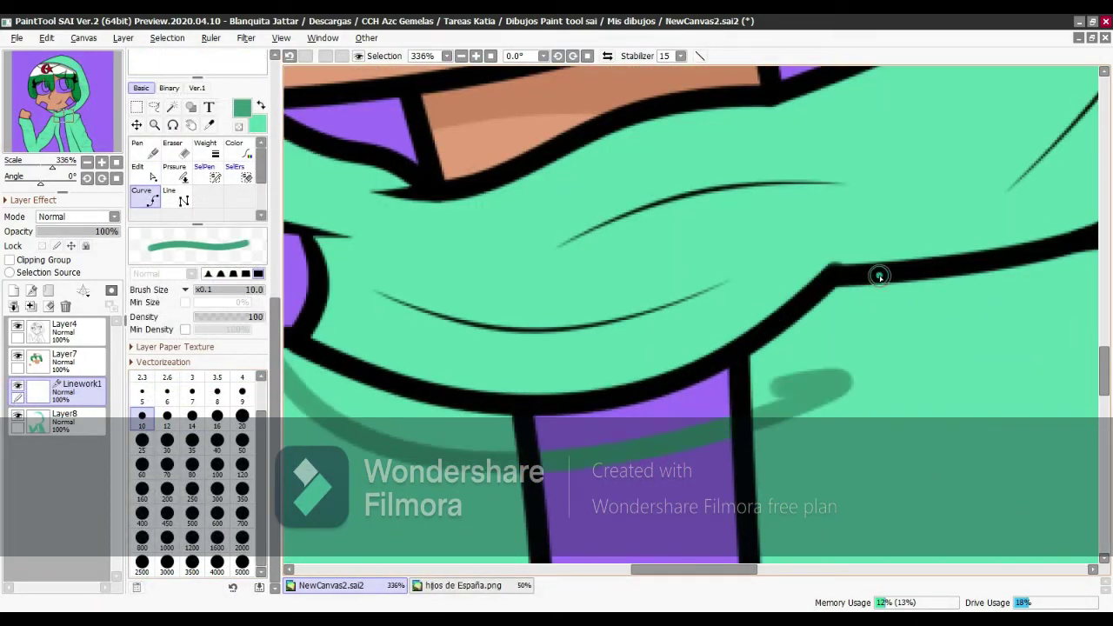
Draw dark green shadow curves under the hoodie's collar, across the shoulder and along the sleeve crease with the size 10 Curve tool.
{"action": "scroll", "coordinate": [879, 276], "scroll_direction": "up", "scroll_amount": 1}
{"action": "mouse_move", "coordinate": [524, 365]}
{"action": "left_mouse_down"}
{"action": "mouse_move", "coordinate": [844, 293]}
{"action": "mouse_move", "coordinate": [529, 308]}
{"action": "left_mouse_up"}
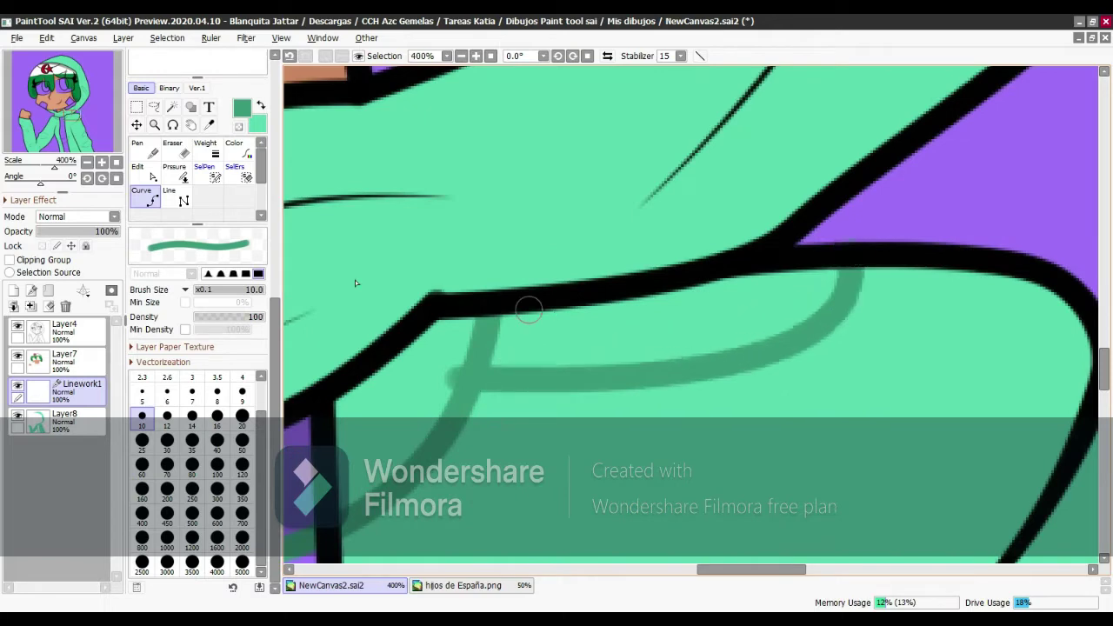
{"action": "left_click_drag", "start_coordinate": [462, 380], "coordinate": [869, 291]}
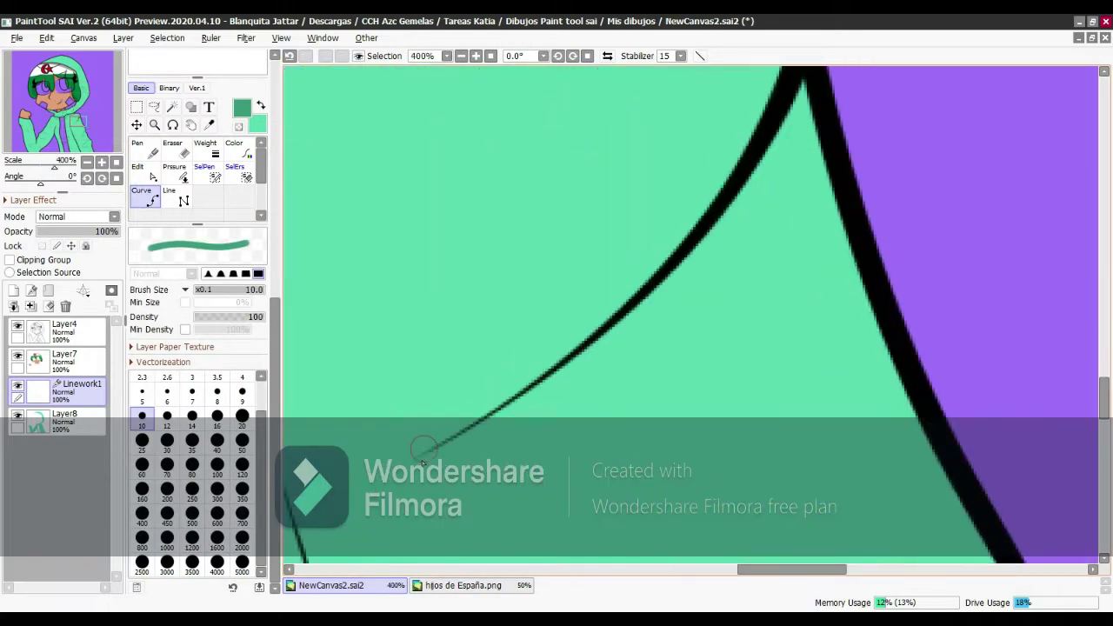
{"action": "mouse_move", "coordinate": [435, 459]}
{"action": "left_mouse_down"}
{"action": "mouse_move", "coordinate": [676, 310]}
{"action": "mouse_move", "coordinate": [833, 116]}
{"action": "left_mouse_up"}
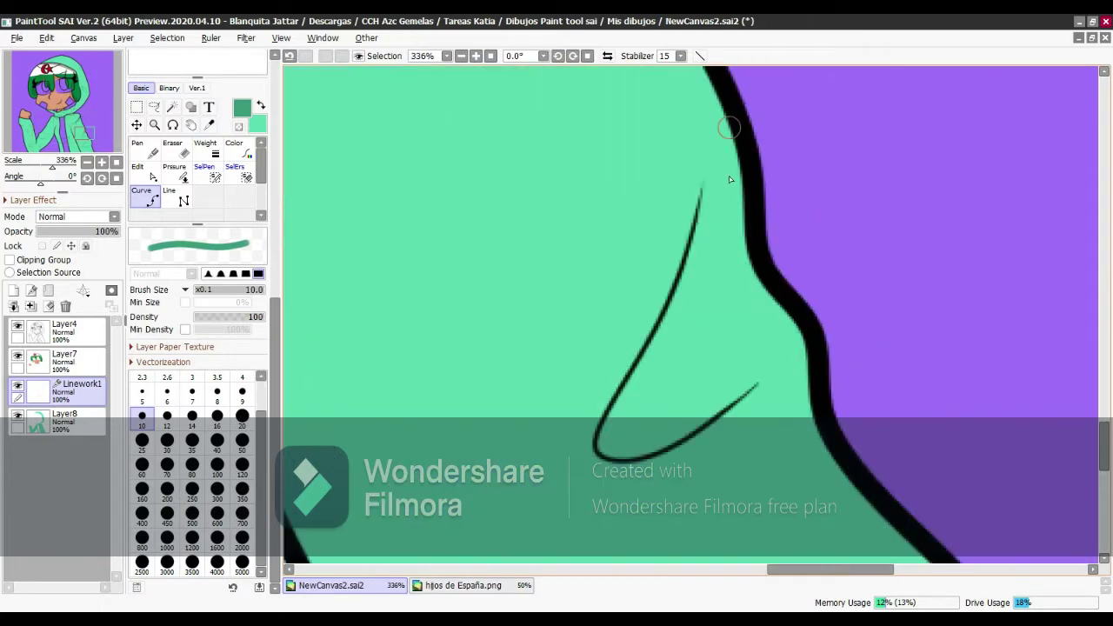
Draw dark green shadow curves from the sleeve's outer outline to both ends of the fold line, and adjust their control points.
{"action": "left_click_drag", "start_coordinate": [696, 71], "coordinate": [706, 167]}
{"action": "left_click", "coordinate": [697, 304]}
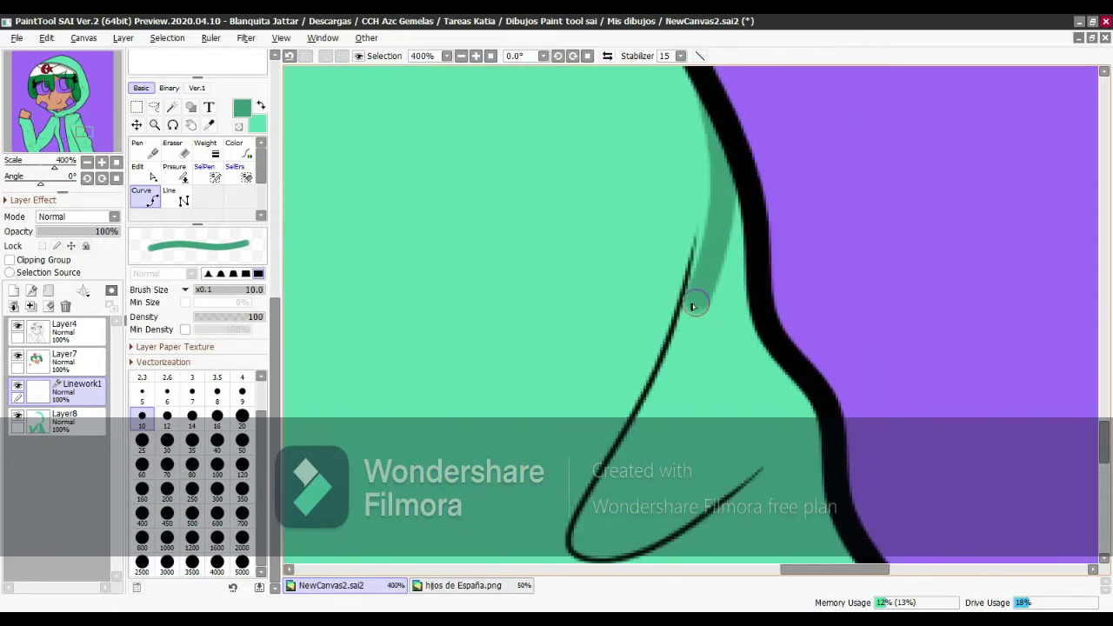
{"action": "left_click", "coordinate": [817, 427]}
{"action": "double_click", "coordinate": [747, 474]}
{"action": "left_click", "coordinate": [152, 176]}
{"action": "scroll", "coordinate": [730, 197], "scroll_direction": "down", "scroll_amount": 1}
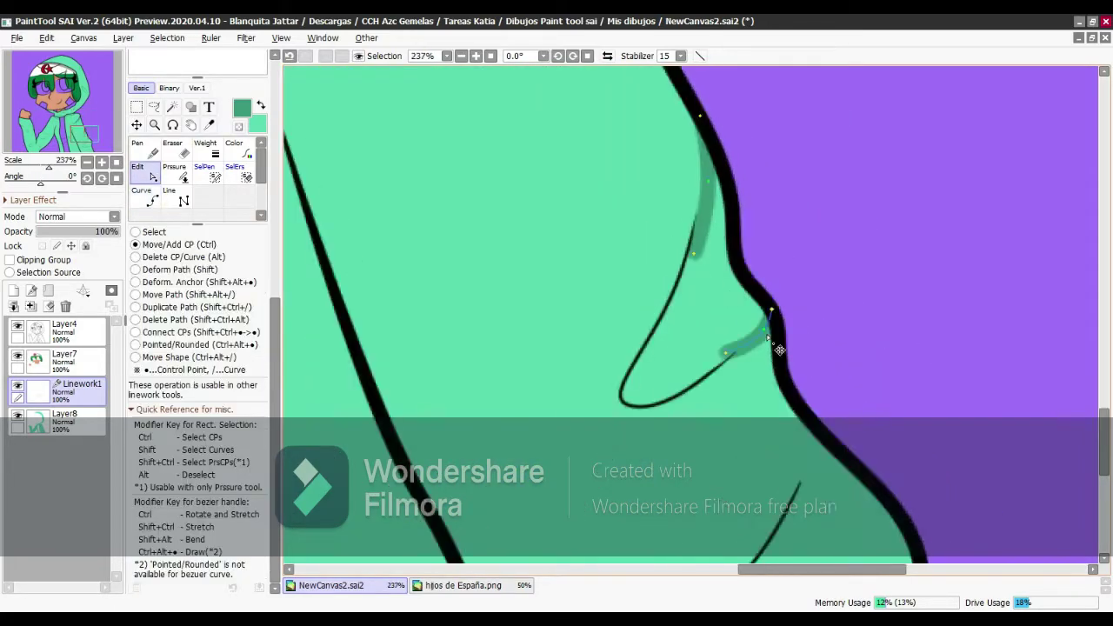
{"action": "scroll", "coordinate": [643, 379], "scroll_direction": "up", "scroll_amount": 2}
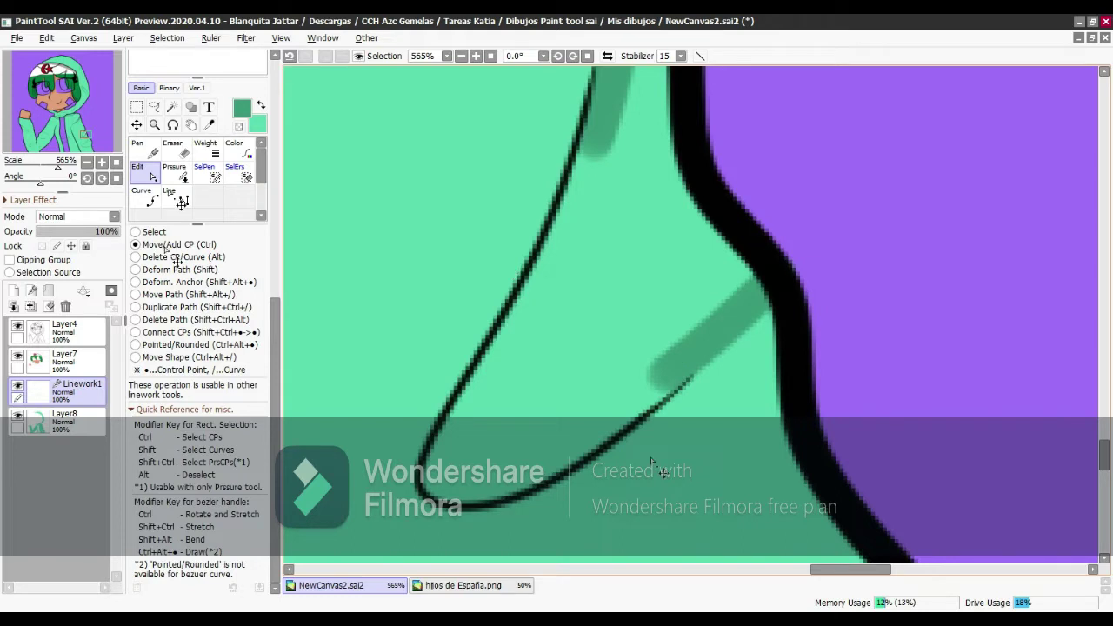
Draw dark green shadow curves from the sleeve's inner outline to both lower fold lines, and from its outer outline to the lowest fold.
{"action": "scroll", "coordinate": [650, 457], "scroll_direction": "down", "scroll_amount": 5}
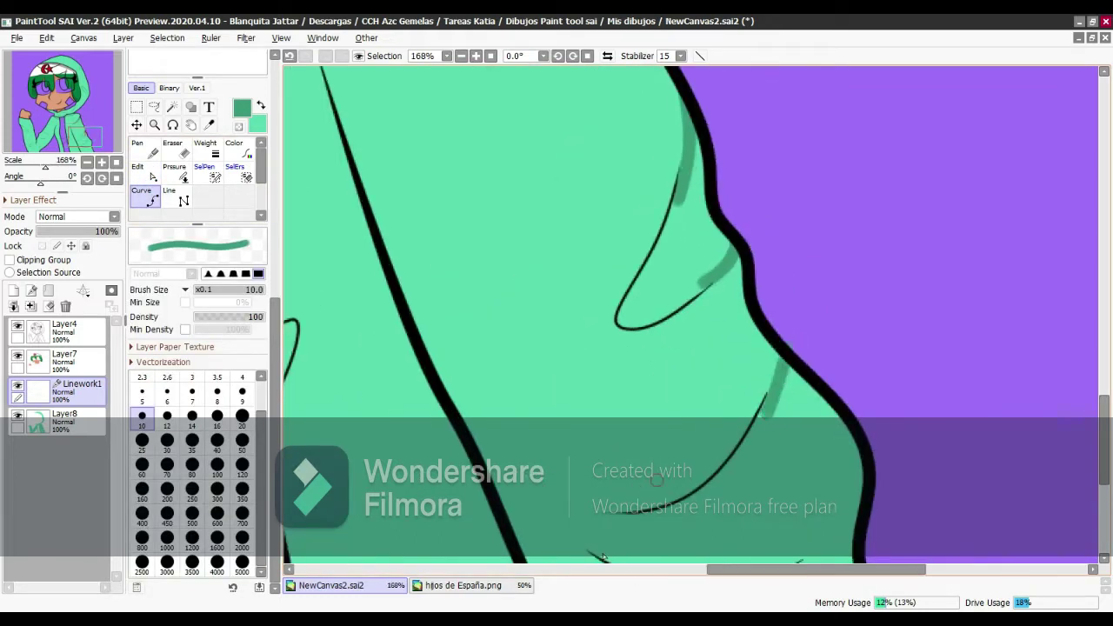
{"action": "scroll", "coordinate": [635, 515], "scroll_direction": "down", "scroll_amount": 2}
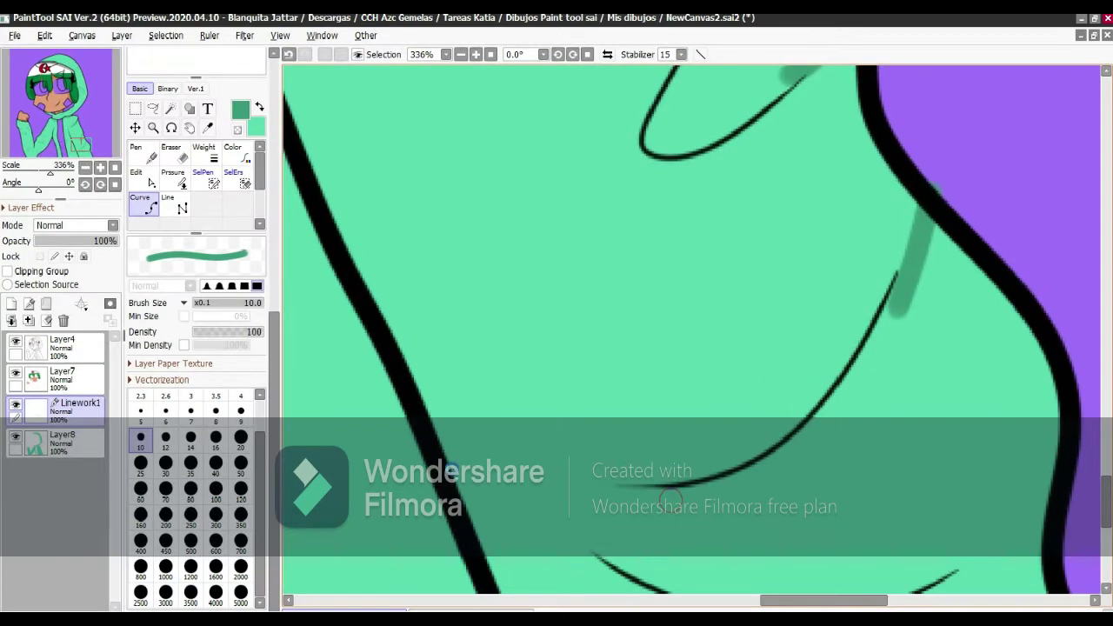
{"action": "left_click_drag", "start_coordinate": [670, 496], "coordinate": [441, 415]}
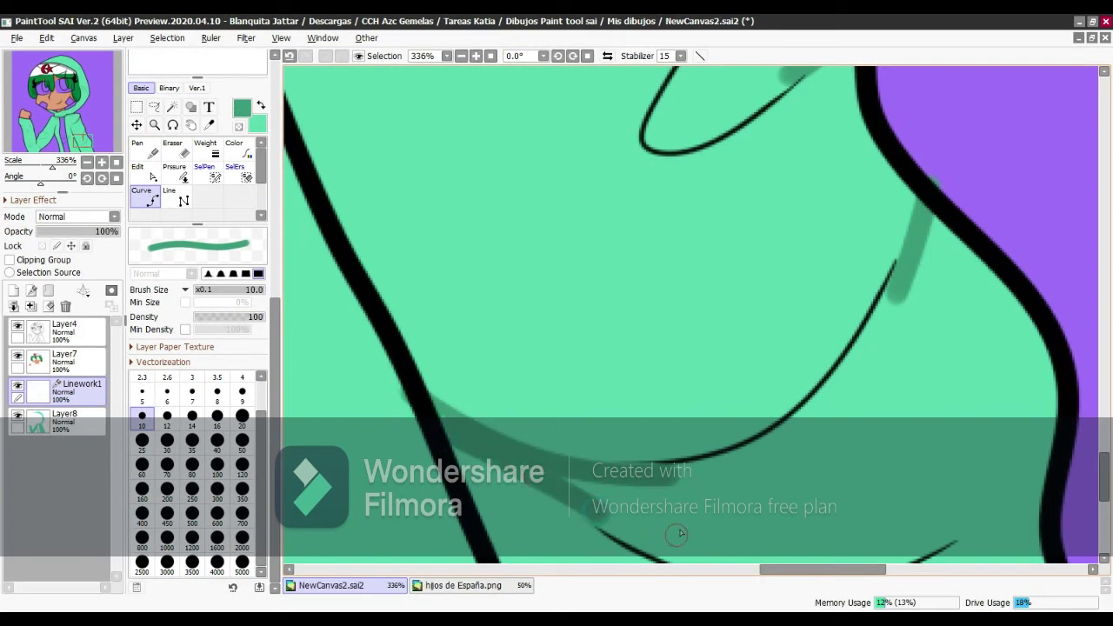
{"action": "left_click_drag", "start_coordinate": [677, 535], "coordinate": [639, 543]}
{"action": "scroll", "coordinate": [866, 406], "scroll_direction": "up", "scroll_amount": 5}
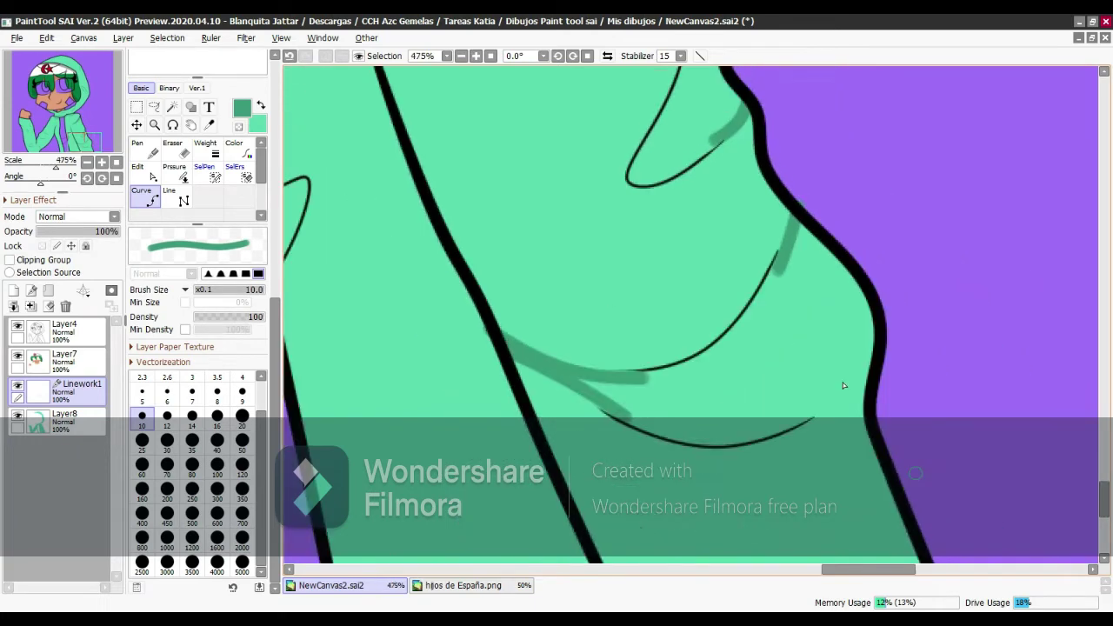
{"action": "mouse_move", "coordinate": [869, 249]}
{"action": "left_mouse_down"}
{"action": "mouse_move", "coordinate": [752, 357]}
{"action": "mouse_move", "coordinate": [767, 347]}
{"action": "mouse_move", "coordinate": [731, 360]}
{"action": "mouse_move", "coordinate": [719, 389]}
{"action": "left_mouse_up"}
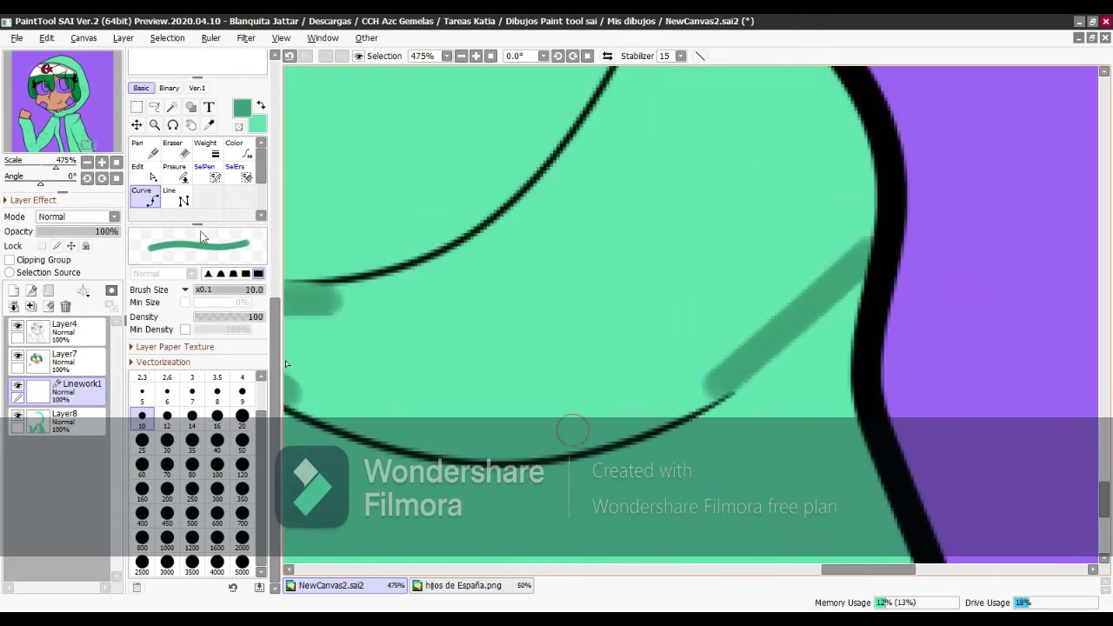
Bend the sleeve's shadow curves to follow the fold lines by moving their control points.
{"action": "key", "text": "ctrl"}
{"action": "scroll", "coordinate": [658, 390], "scroll_direction": "up", "scroll_amount": 1}
{"action": "key", "text": "h"}
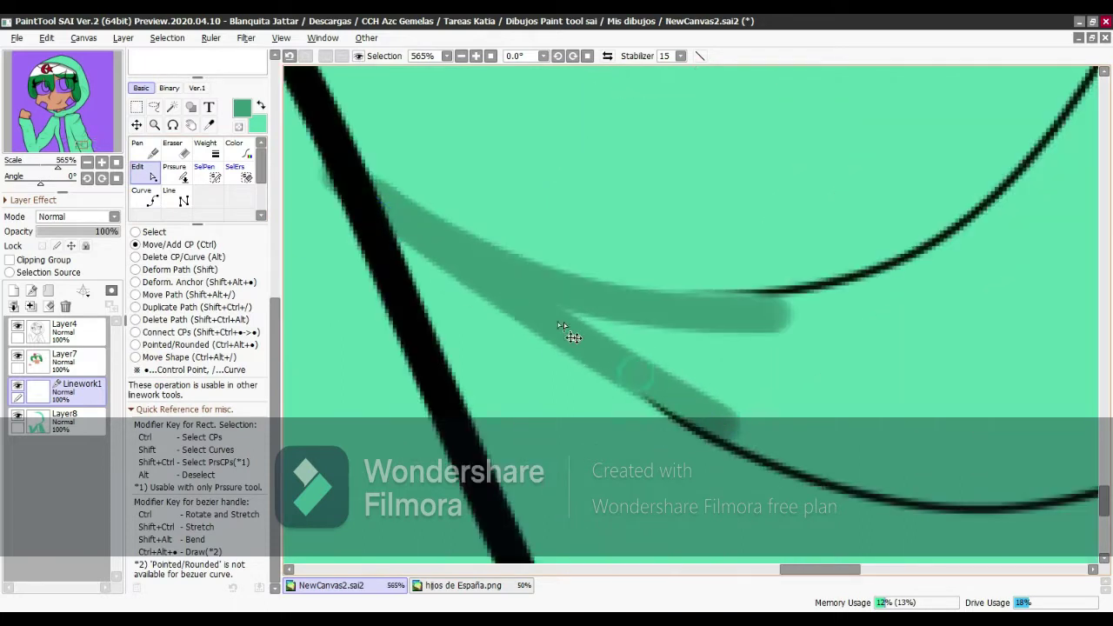
{"action": "scroll", "coordinate": [557, 321], "scroll_direction": "up", "scroll_amount": 2}
{"action": "key", "text": "ctrl+z"}
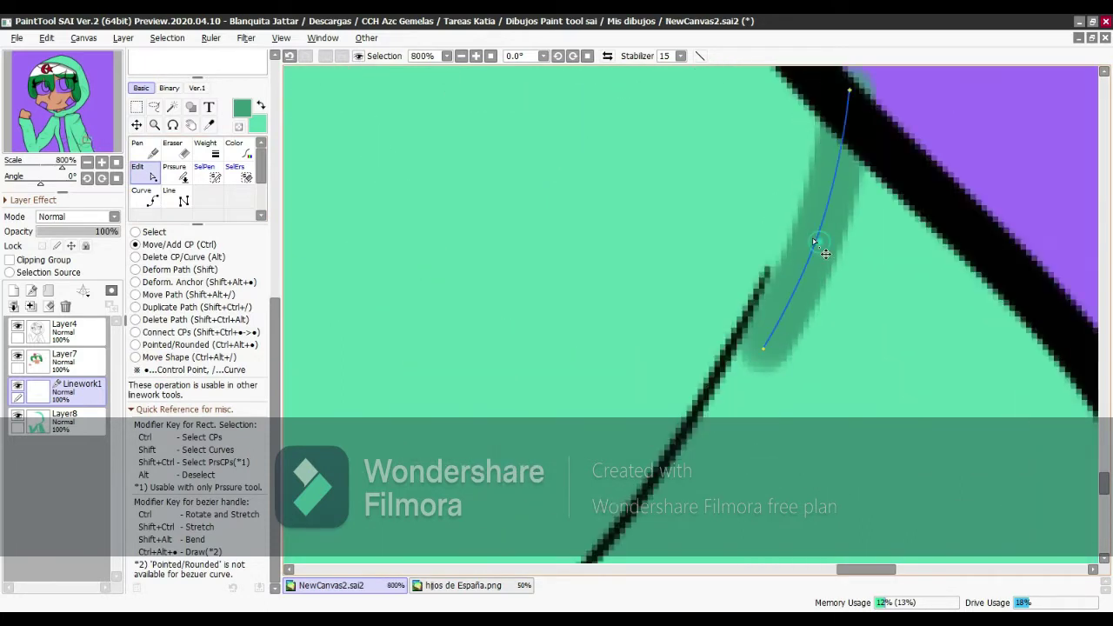
{"action": "key", "text": "ctrl+y"}
{"action": "scroll", "coordinate": [820, 249], "scroll_direction": "down", "scroll_amount": 7}
{"action": "scroll", "coordinate": [666, 390], "scroll_direction": "down", "scroll_amount": 1}
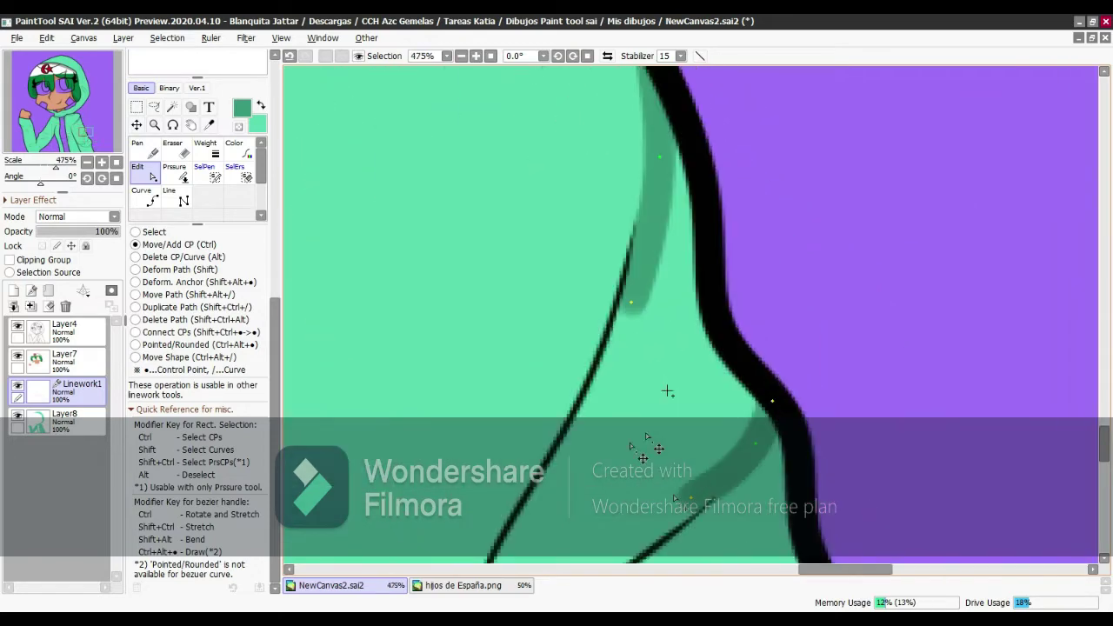
{"action": "scroll", "coordinate": [740, 362], "scroll_direction": "up", "scroll_amount": 1}
{"action": "scroll", "coordinate": [944, 397], "scroll_direction": "down", "scroll_amount": 2}
Draw dark green shadow curves from the front panel's outline to the starts of its two fold lines, and adjust their control points.
{"action": "scroll", "coordinate": [467, 308], "scroll_direction": "up", "scroll_amount": 7}
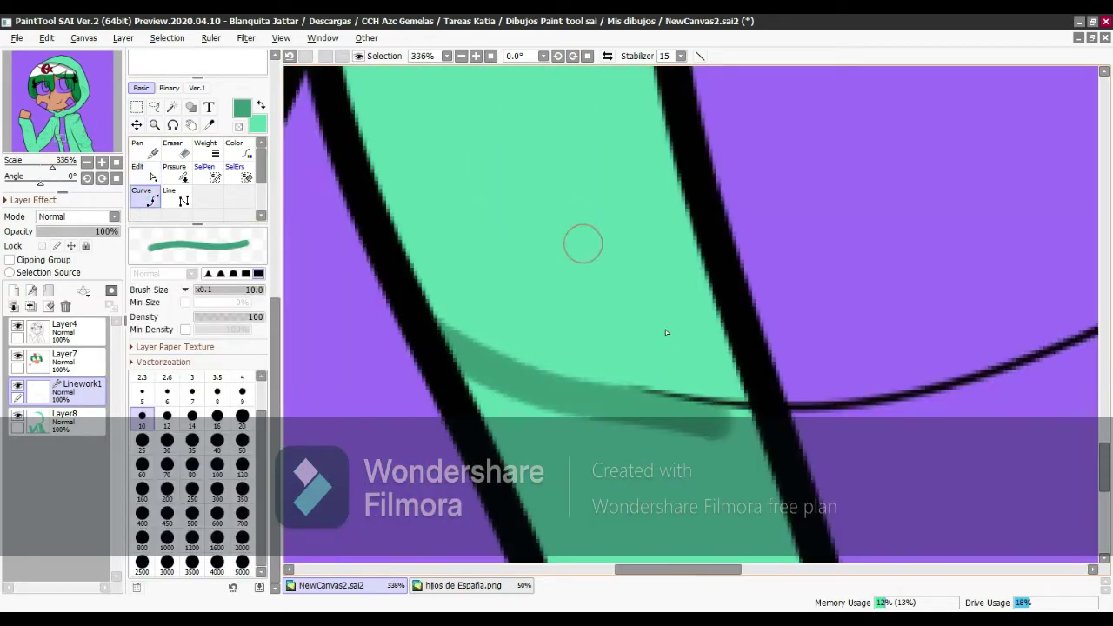
{"action": "scroll", "coordinate": [486, 286], "scroll_direction": "down", "scroll_amount": 2}
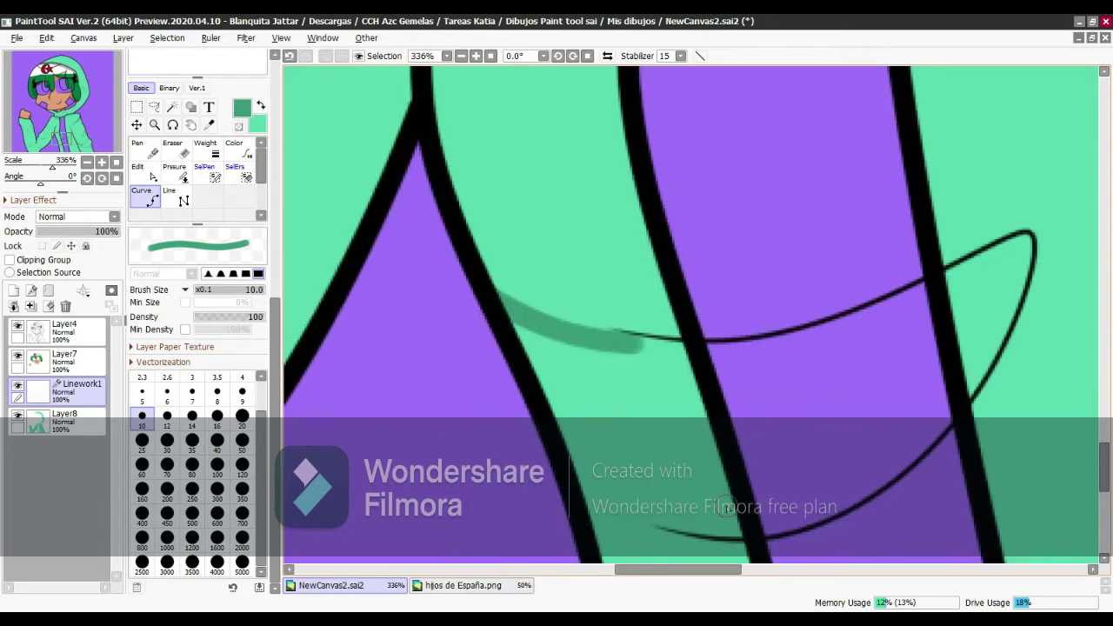
{"action": "scroll", "coordinate": [583, 317], "scroll_direction": "down", "scroll_amount": 2}
{"action": "left_click", "coordinate": [146, 172]}
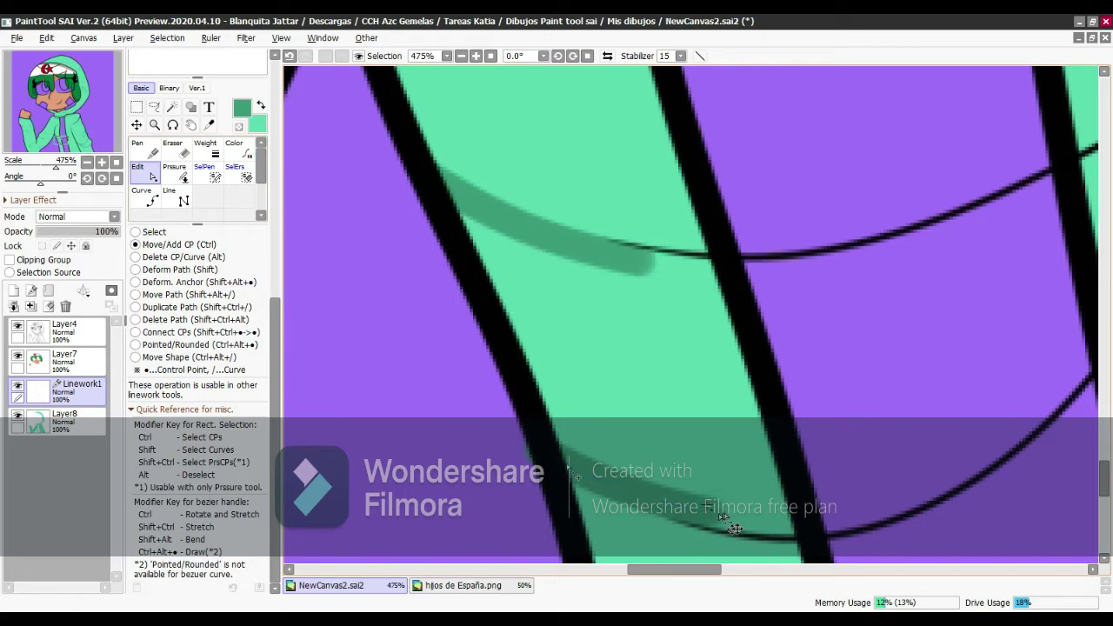
Draw dark green shadow curves at the bent arm's upper fold line and join it to the lower one with a sharp bend.
{"action": "scroll", "coordinate": [554, 452], "scroll_direction": "down", "scroll_amount": 3}
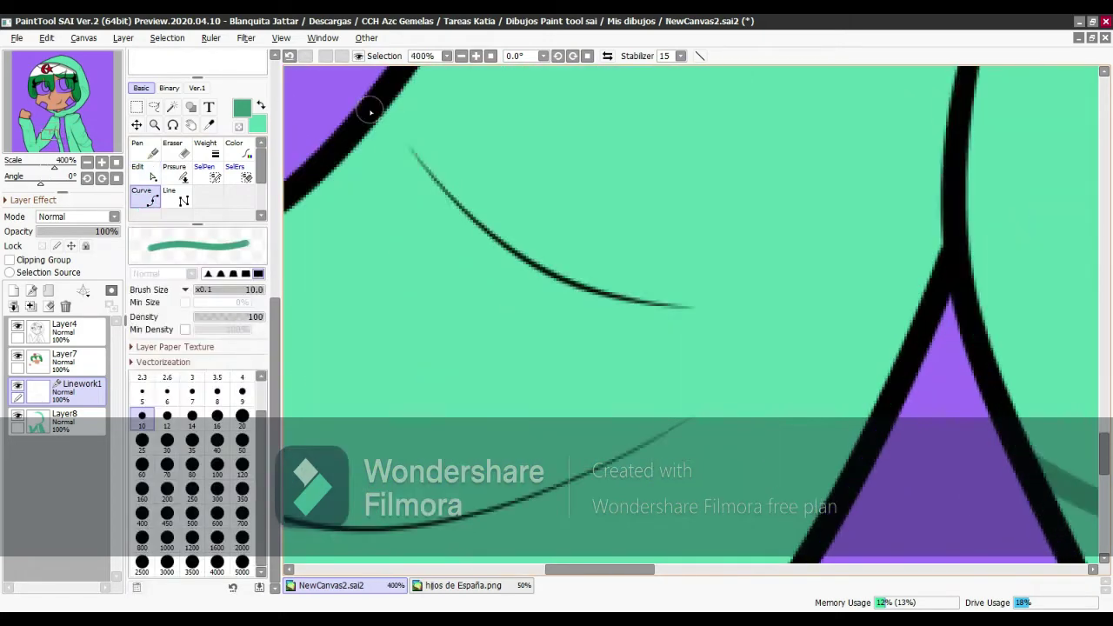
{"action": "left_click", "coordinate": [791, 330]}
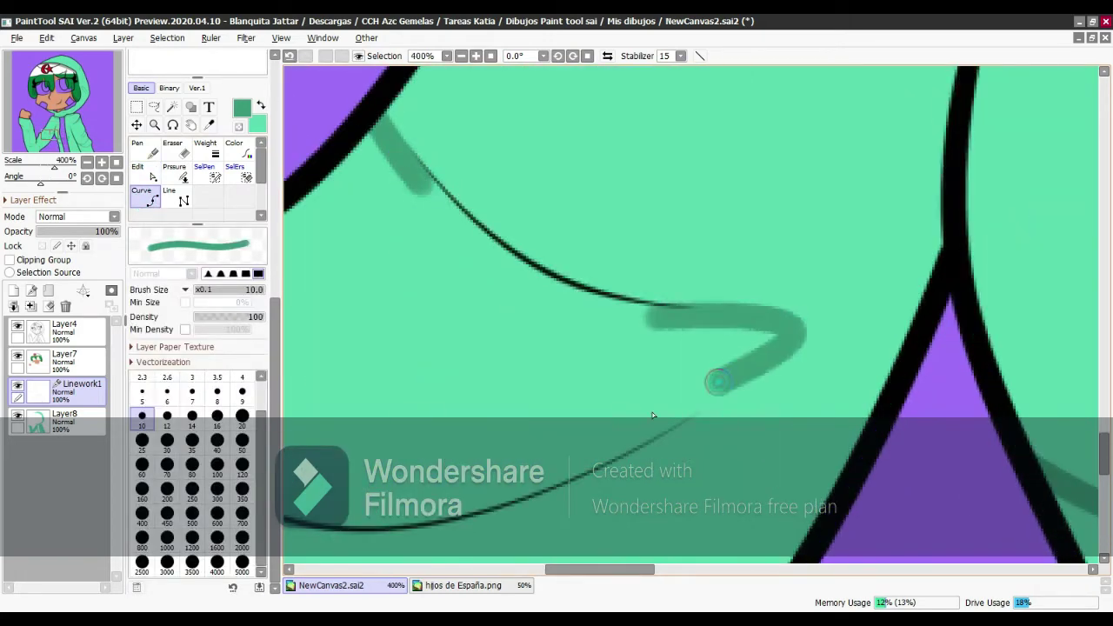
{"action": "left_click", "coordinate": [669, 416]}
{"action": "key", "text": "ctrl"}
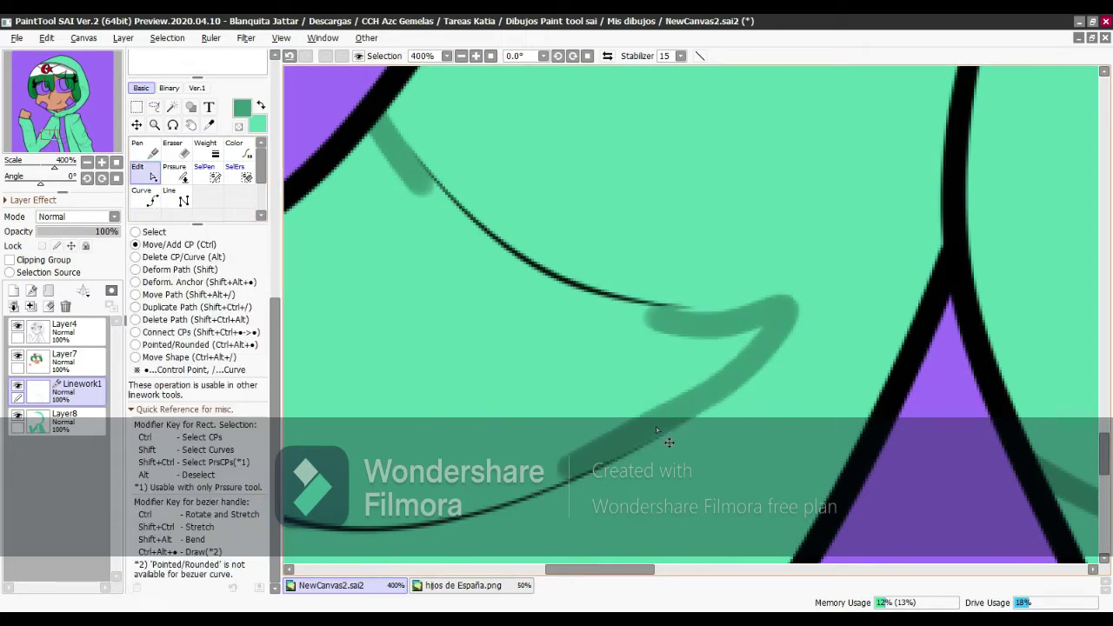
{"action": "left_click_drag", "start_coordinate": [657, 429], "coordinate": [726, 380]}
Draw a dark green shadow curve from the bent arm's outline to the lower fold line's outer end, and adjust its control points.
{"action": "scroll", "coordinate": [669, 448], "scroll_direction": "down", "scroll_amount": 5}
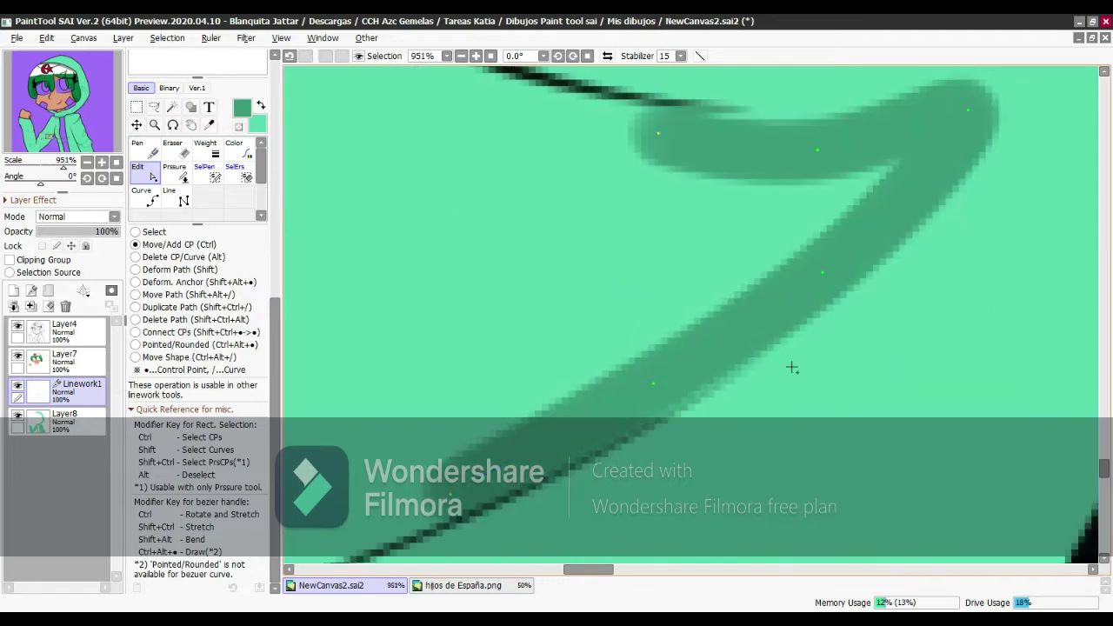
{"action": "left_click", "coordinate": [152, 154]}
{"action": "scroll", "coordinate": [448, 413], "scroll_direction": "up", "scroll_amount": 2}
{"action": "mouse_move", "coordinate": [395, 372]}
{"action": "left_mouse_down"}
{"action": "mouse_move", "coordinate": [429, 405]}
{"action": "mouse_move", "coordinate": [468, 419]}
{"action": "left_mouse_up"}
{"action": "left_click", "coordinate": [152, 171]}
{"action": "scroll", "coordinate": [505, 448], "scroll_direction": "down", "scroll_amount": 2}
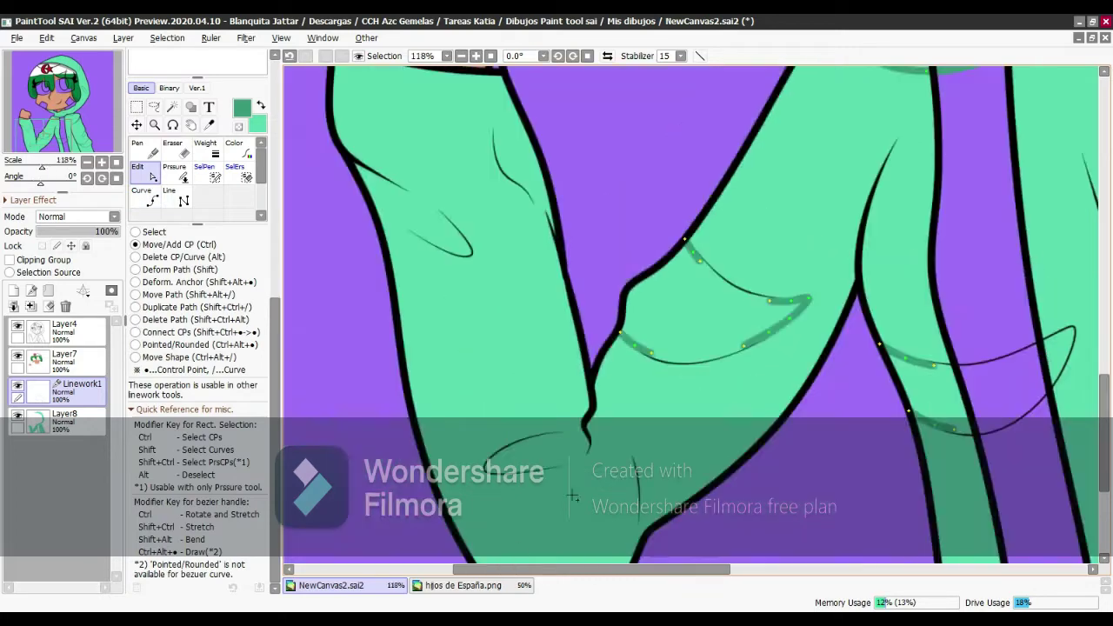
Draw dark green shadow curves around the elbow crease to both ends of the looped fold line, and adjust their control points.
{"action": "left_click", "coordinate": [142, 196]}
{"action": "left_click", "coordinate": [639, 263]}
{"action": "left_click", "coordinate": [696, 259]}
{"action": "left_click", "coordinate": [735, 85]}
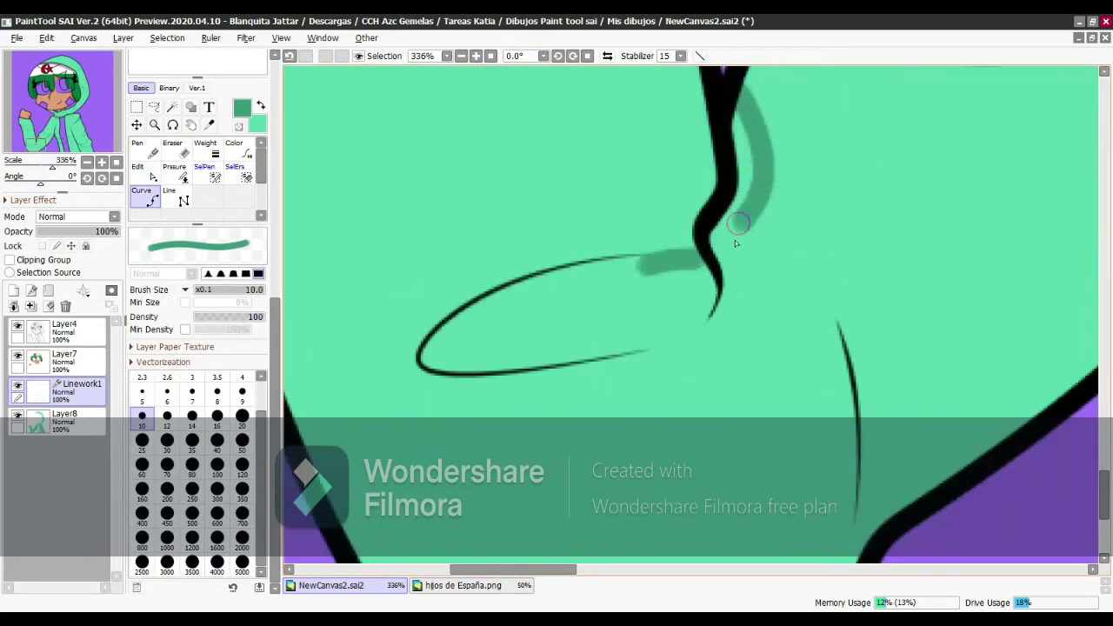
{"action": "double_click", "coordinate": [619, 342]}
{"action": "left_click", "coordinate": [152, 171]}
{"action": "scroll", "coordinate": [618, 341], "scroll_direction": "up", "scroll_amount": 1}
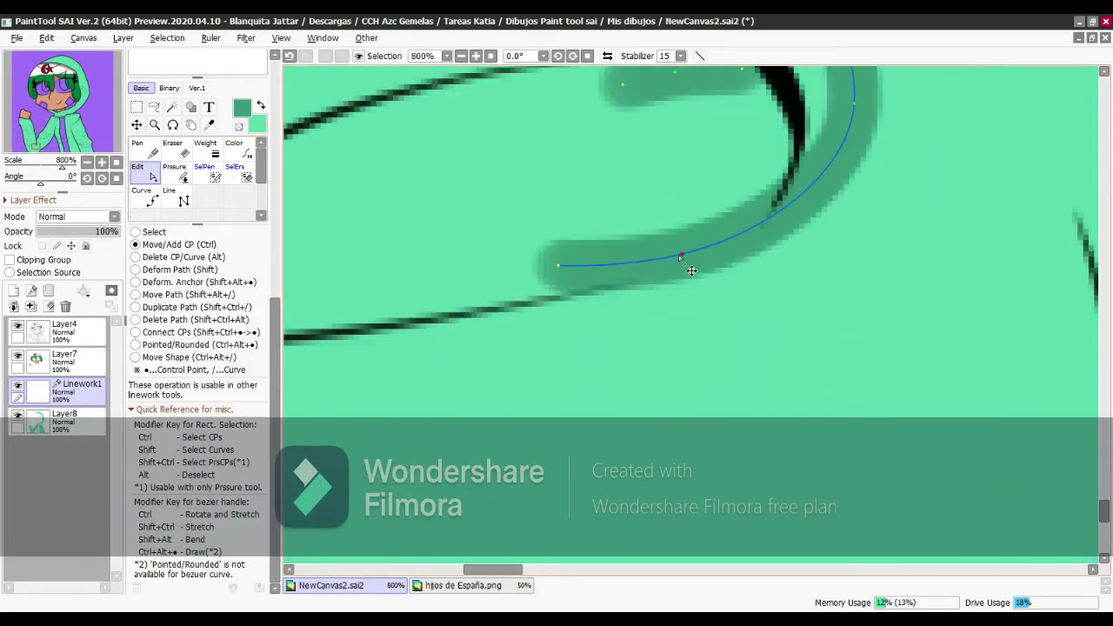
{"action": "scroll", "coordinate": [576, 289], "scroll_direction": "up", "scroll_amount": 3}
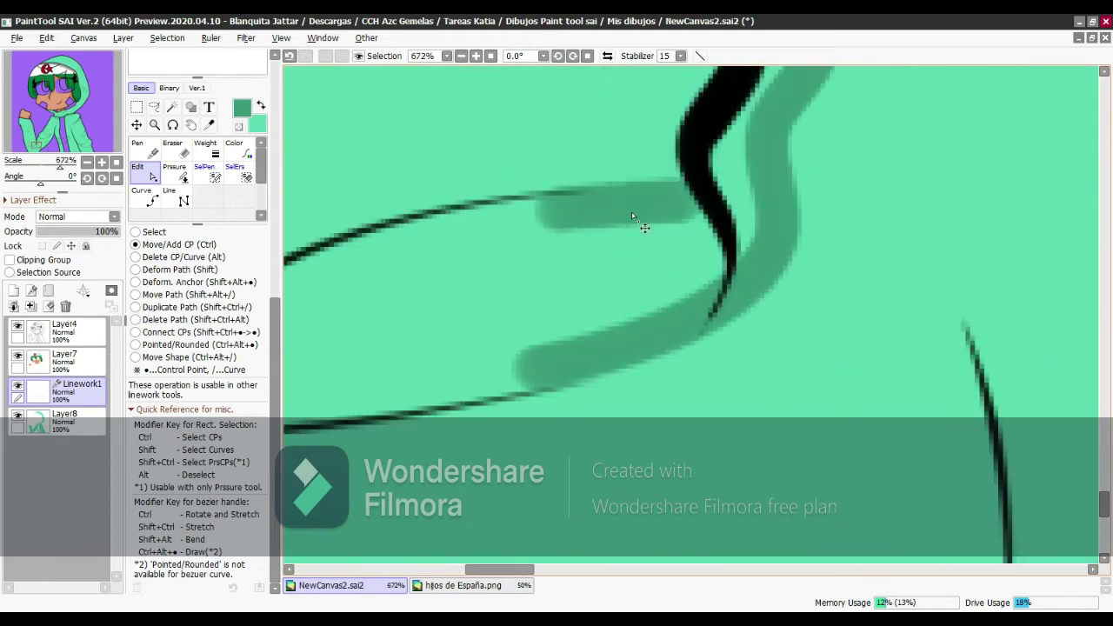
{"action": "scroll", "coordinate": [712, 226], "scroll_direction": "down", "scroll_amount": 3}
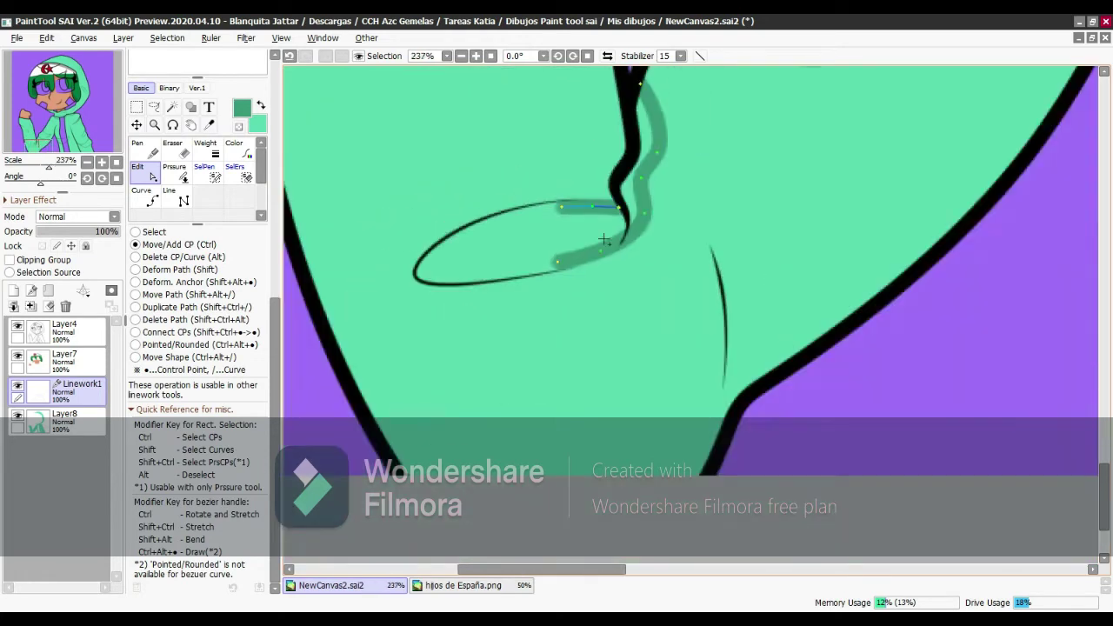
Draw a rounded dark green shadow outline beside the short elbow fold line with the size 5 Curve tool, joining both line ends.
{"action": "key", "text": "c"}
{"action": "left_click", "coordinate": [720, 240]}
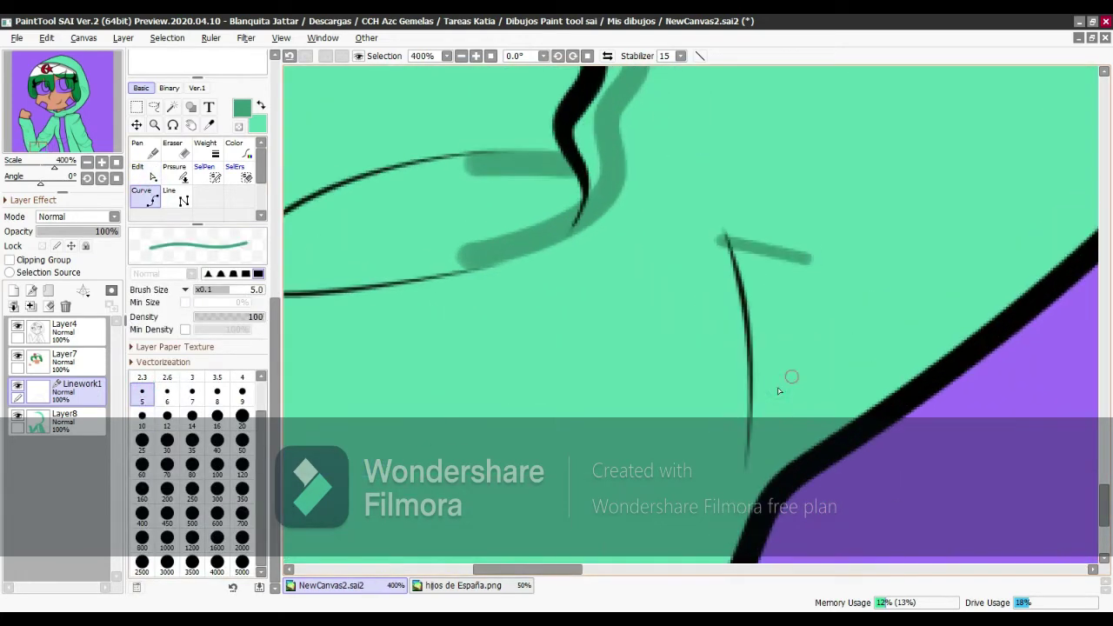
{"action": "double_click", "coordinate": [742, 464]}
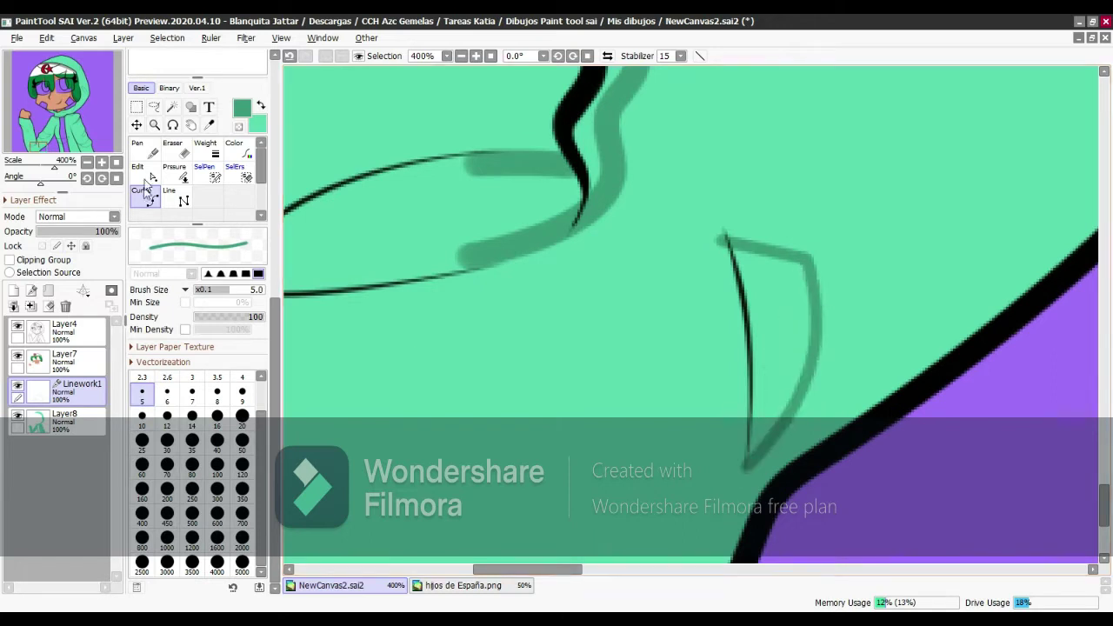
{"action": "key", "text": "ctrl"}
{"action": "left_click_drag", "start_coordinate": [804, 273], "coordinate": [741, 250]}
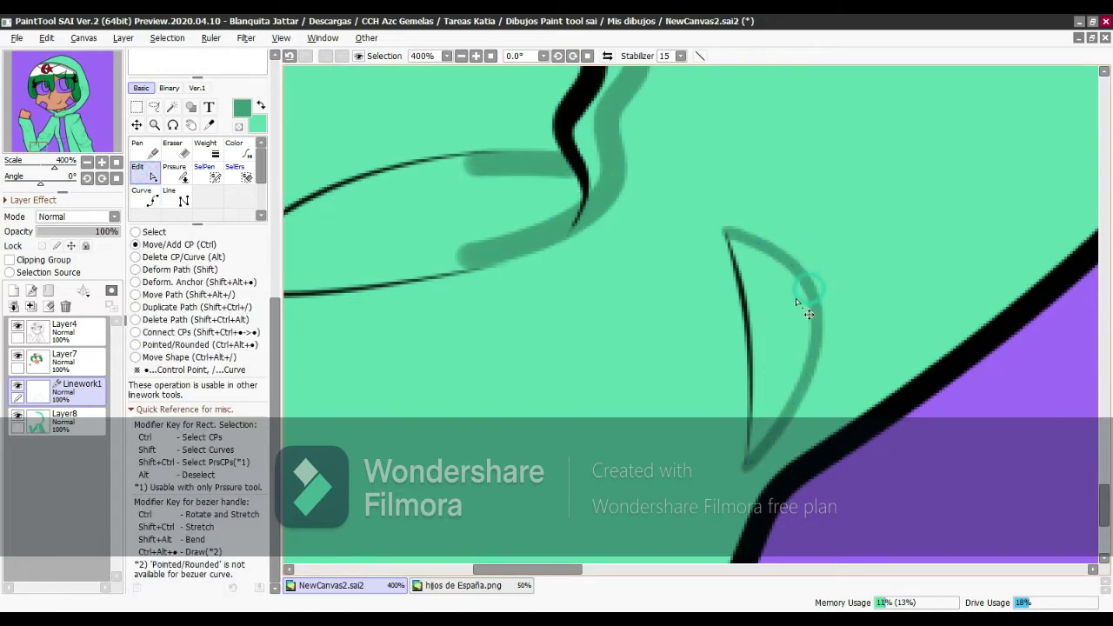
Taper the lower end of the rounded elbow shadow outline to 0% width with the Pressure tool.
{"action": "left_click", "coordinate": [174, 171]}
{"action": "scroll", "coordinate": [729, 459], "scroll_direction": "up", "scroll_amount": 2}
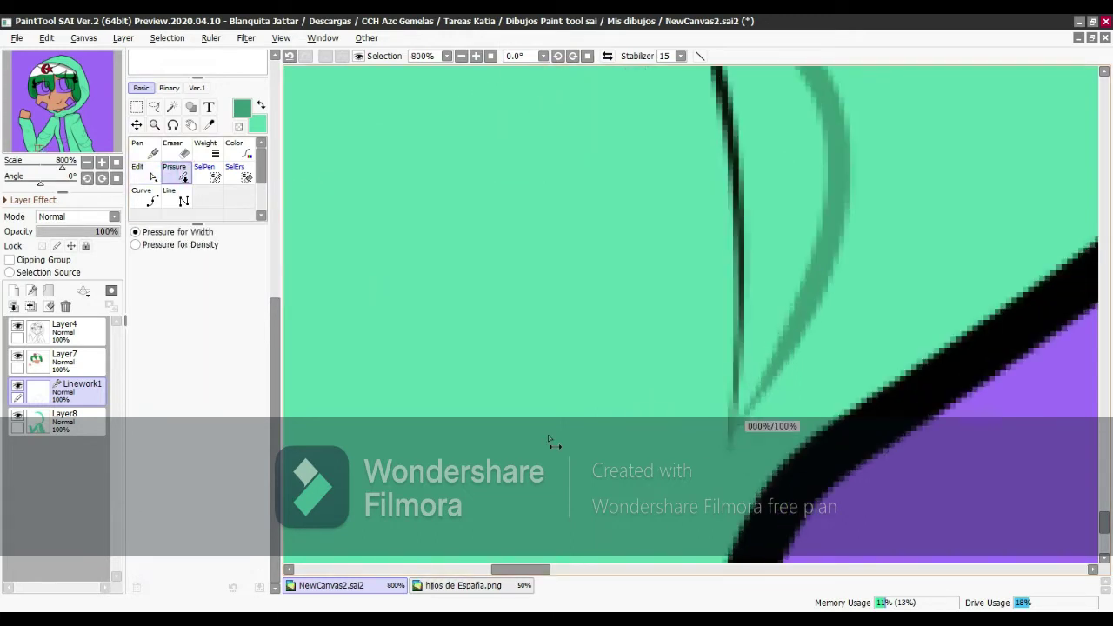
{"action": "scroll", "coordinate": [548, 435], "scroll_direction": "down", "scroll_amount": 2}
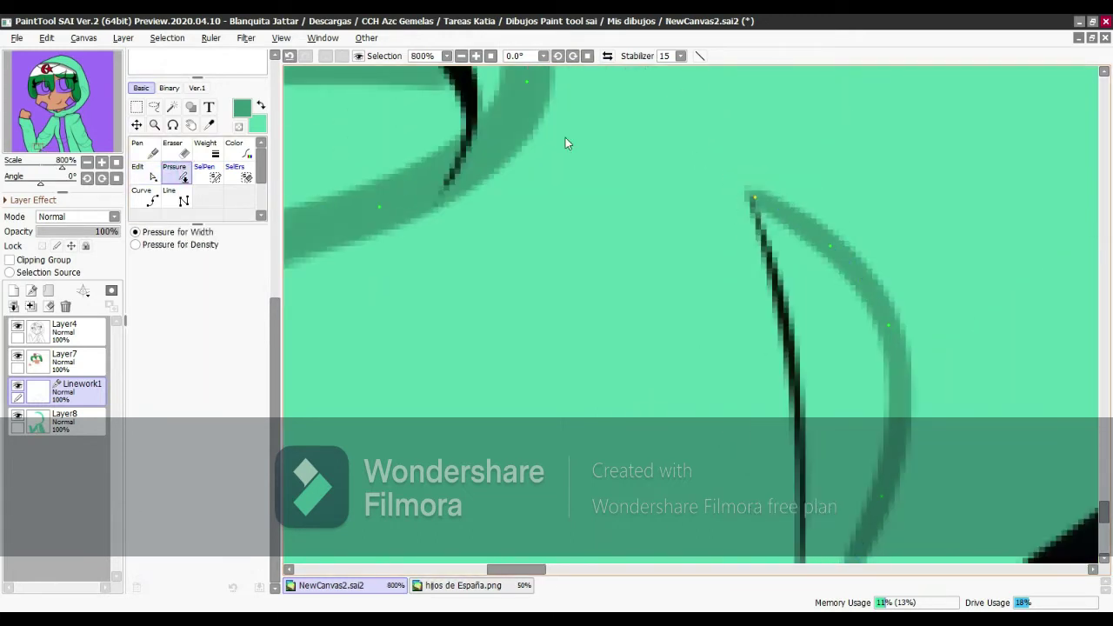
{"action": "scroll", "coordinate": [723, 265], "scroll_direction": "down", "scroll_amount": 3}
Draw size 5 dark green curves linking the raised forearm's looped fold to the crease above and the sleeve outline, and adjust them.
{"action": "scroll", "coordinate": [663, 93], "scroll_direction": "up", "scroll_amount": 6}
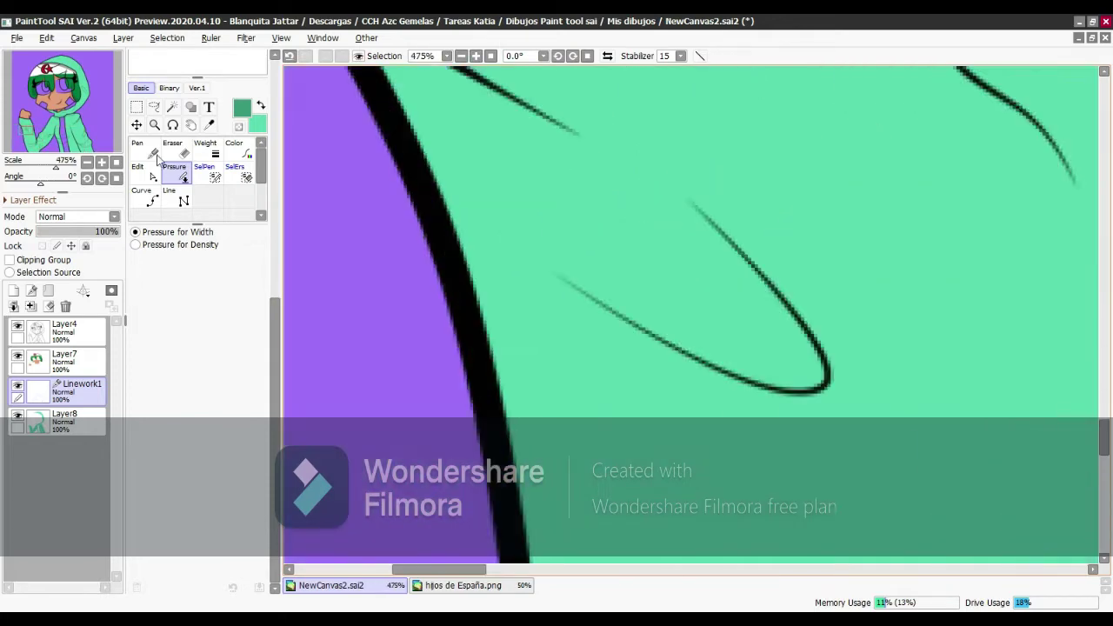
{"action": "left_click", "coordinate": [152, 200]}
{"action": "double_click", "coordinate": [755, 306]}
{"action": "key", "text": "e"}
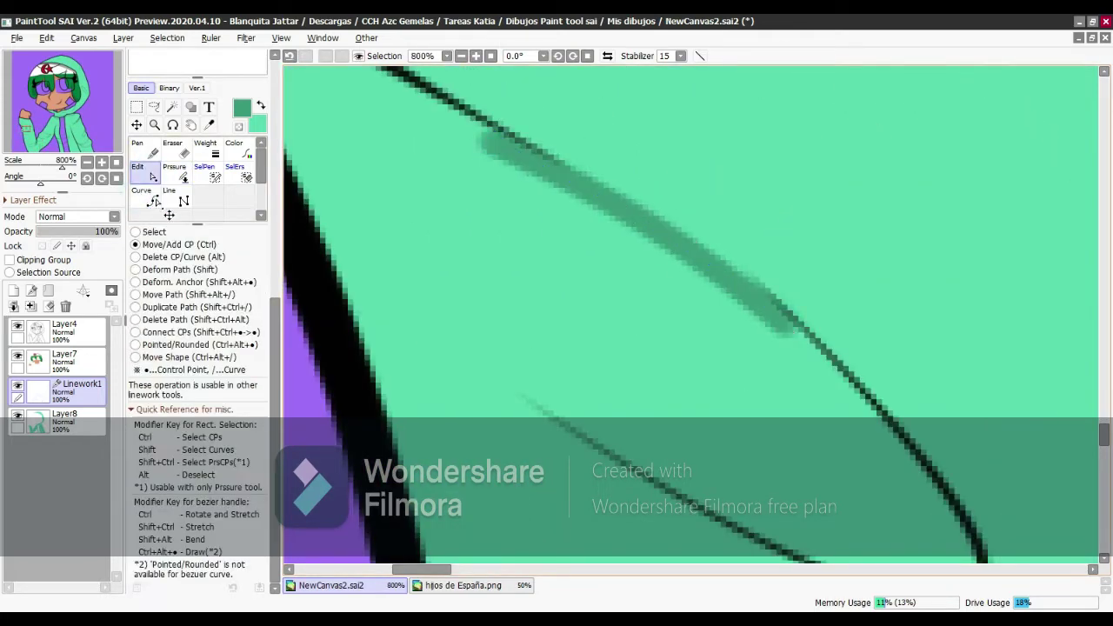
{"action": "left_click", "coordinate": [156, 202]}
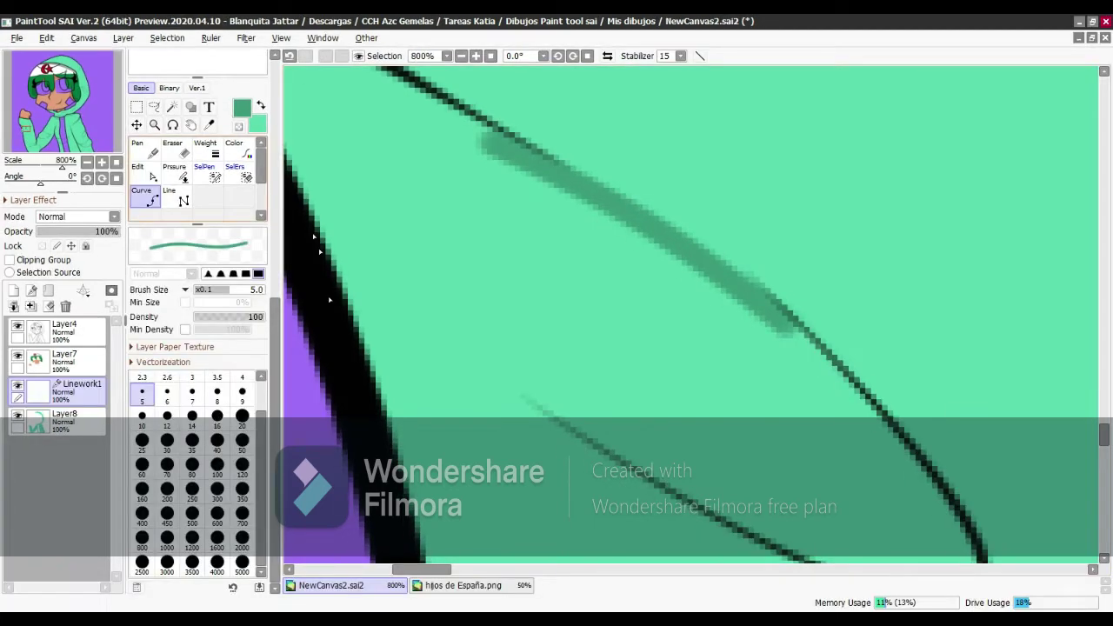
{"action": "double_click", "coordinate": [505, 364]}
{"action": "left_click", "coordinate": [617, 447]}
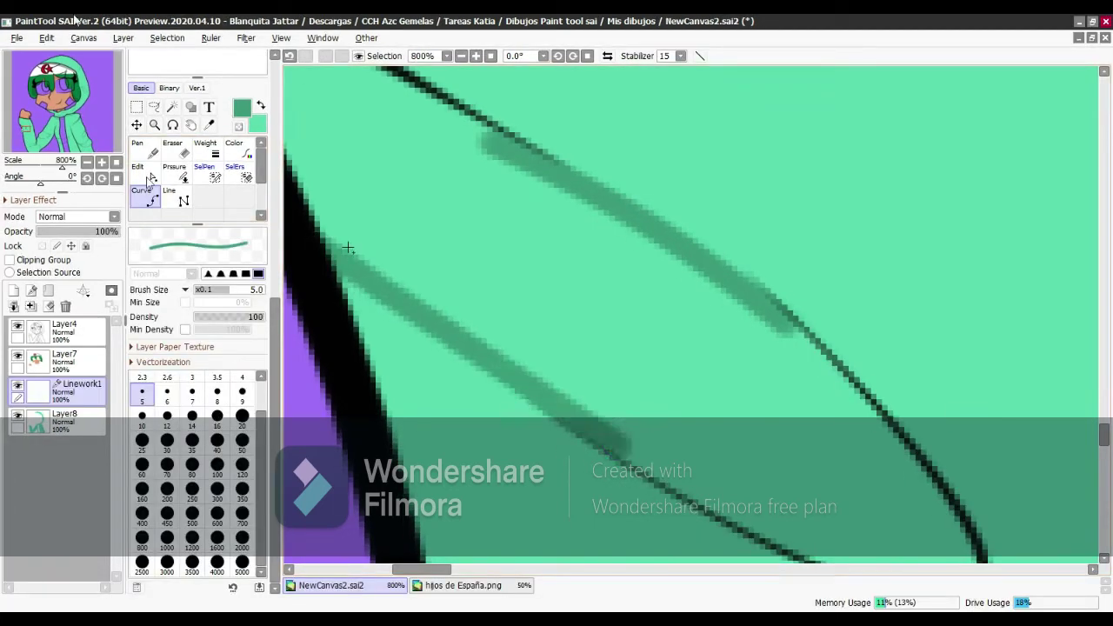
{"action": "key", "text": "ctrl"}
{"action": "scroll", "coordinate": [483, 358], "scroll_direction": "down", "scroll_amount": 1}
{"action": "left_click_drag", "start_coordinate": [484, 358], "coordinate": [602, 403]}
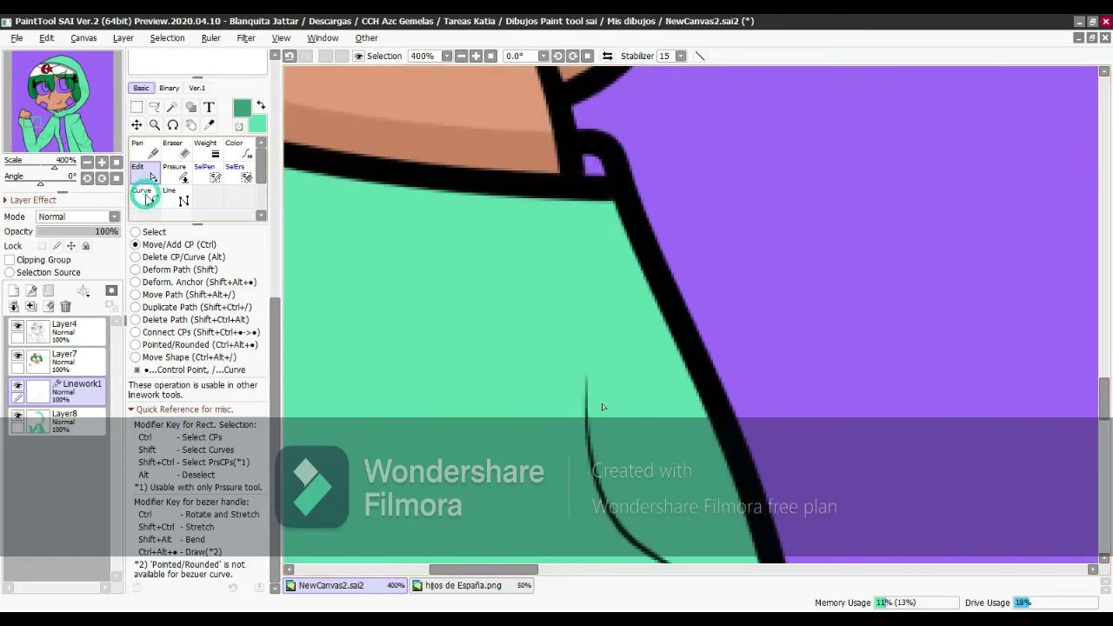
Draw dark green curves from the raised sleeve's outline near the cuff to the wavy fold line, and from its lower end to the crease.
{"action": "left_click", "coordinate": [589, 404]}
{"action": "double_click", "coordinate": [589, 404]}
{"action": "scroll", "coordinate": [495, 182], "scroll_direction": "down", "scroll_amount": 1}
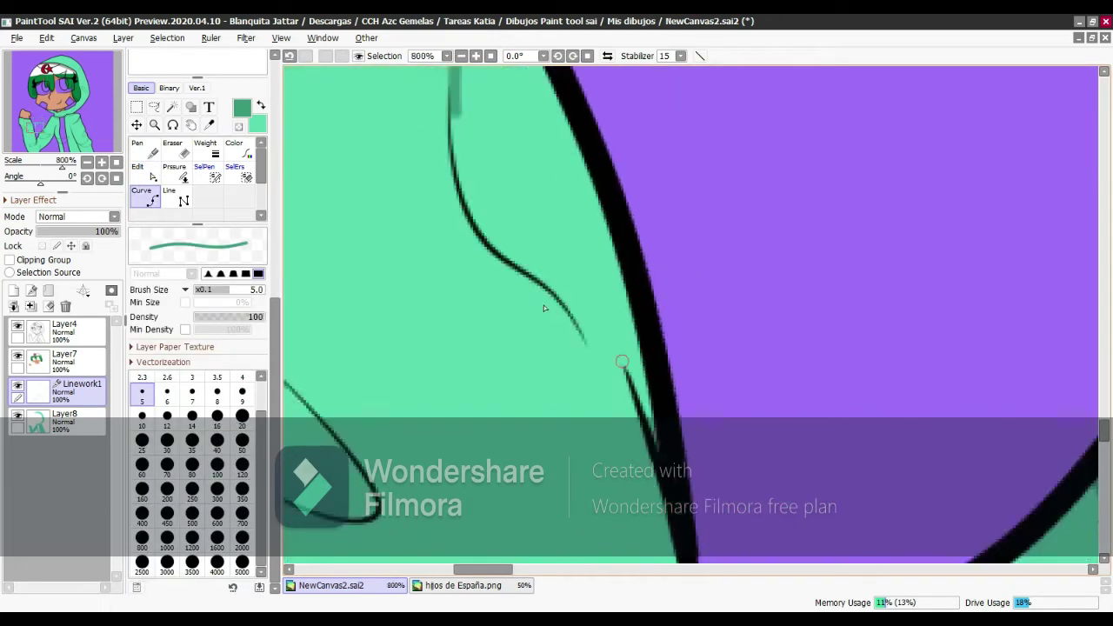
{"action": "left_click", "coordinate": [550, 297]}
{"action": "key", "text": "ctrl"}
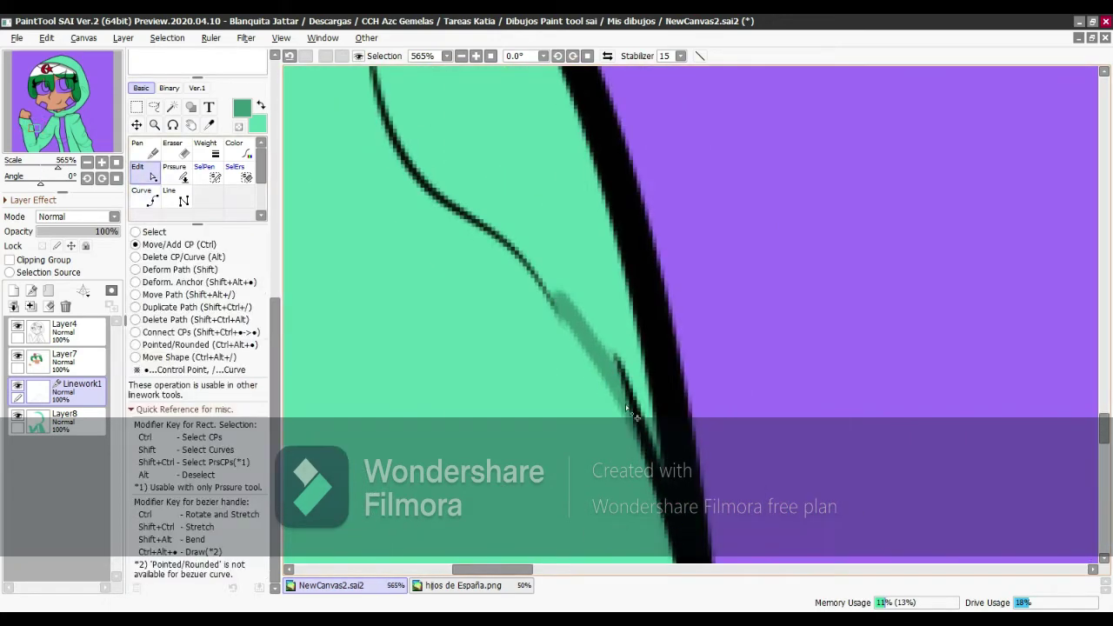
Fill the small purple gap at the raised sleeve's cuff with mint green on Layer8 using the size 25 Pencil.
{"action": "scroll", "coordinate": [745, 372], "scroll_direction": "down", "scroll_amount": 9}
{"action": "left_click", "coordinate": [77, 418]}
{"action": "scroll", "coordinate": [632, 230], "scroll_direction": "up", "scroll_amount": 8}
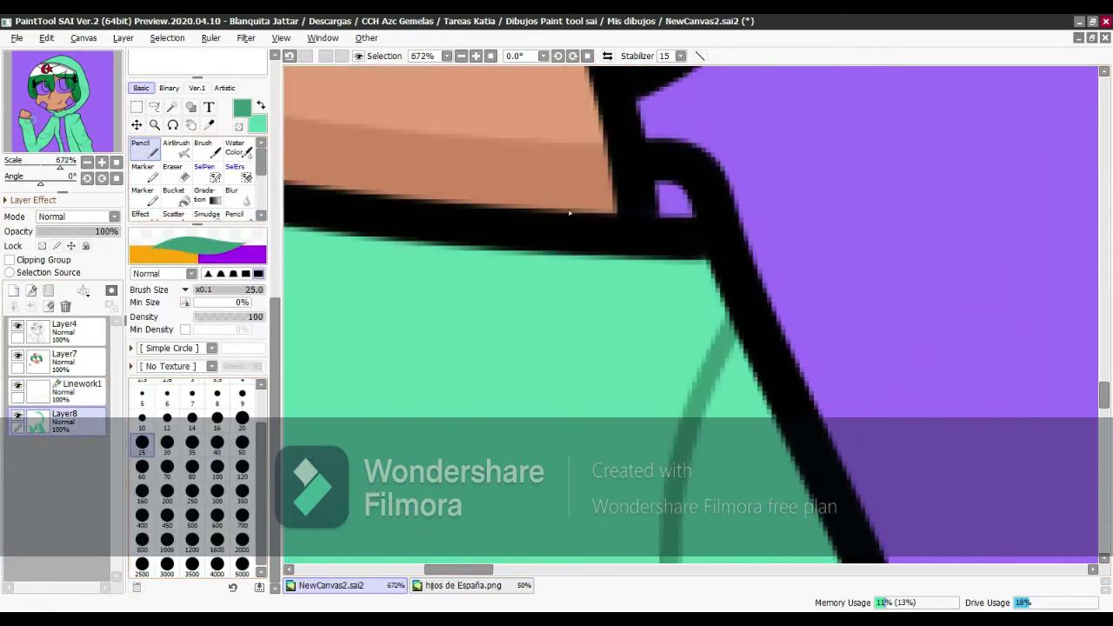
{"action": "scroll", "coordinate": [620, 214], "scroll_direction": "down", "scroll_amount": 6}
{"action": "scroll", "coordinate": [599, 182], "scroll_direction": "down", "scroll_amount": 5}
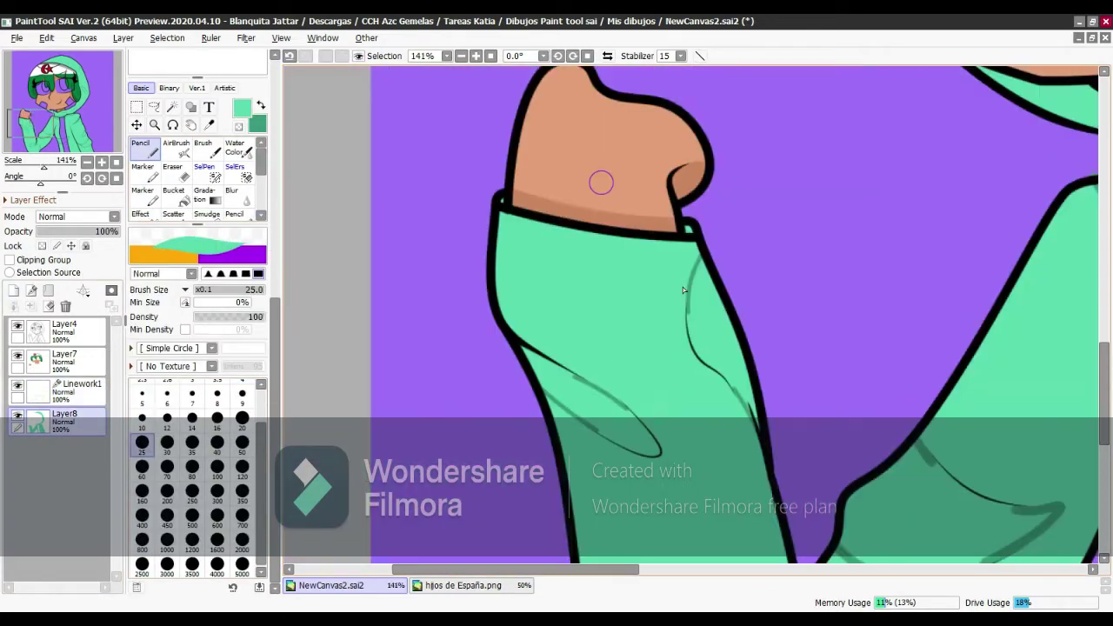
{"action": "scroll", "coordinate": [677, 369], "scroll_direction": "down", "scroll_amount": 5}
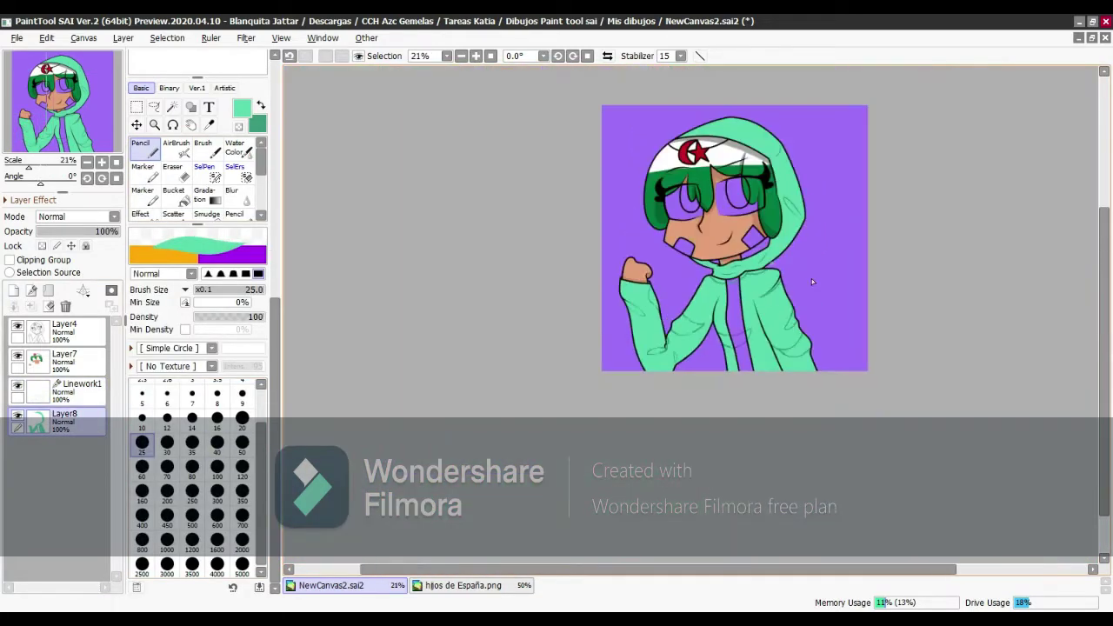
Draw a size 5 dark green curve on Linework1 closing the lower end of the hood's long side fold, and adjust its points.
{"action": "scroll", "coordinate": [811, 279], "scroll_direction": "up", "scroll_amount": 7}
{"action": "left_click", "coordinate": [76, 388]}
{"action": "key", "text": "x"}
{"action": "scroll", "coordinate": [744, 285], "scroll_direction": "up", "scroll_amount": 3}
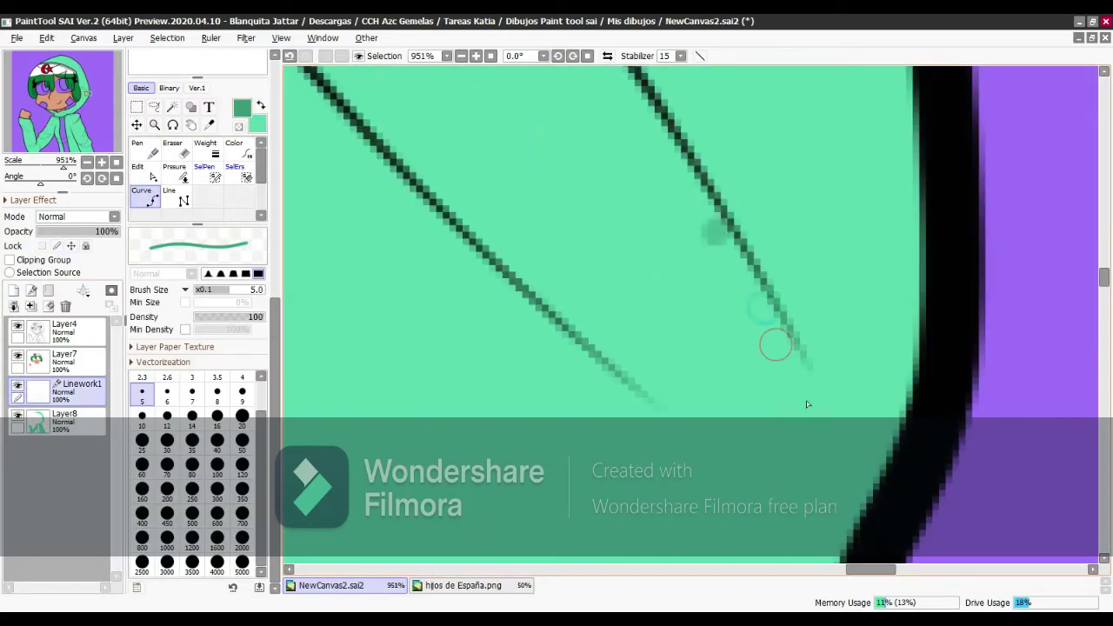
{"action": "left_click", "coordinate": [806, 404]}
{"action": "key", "text": "ctrl"}
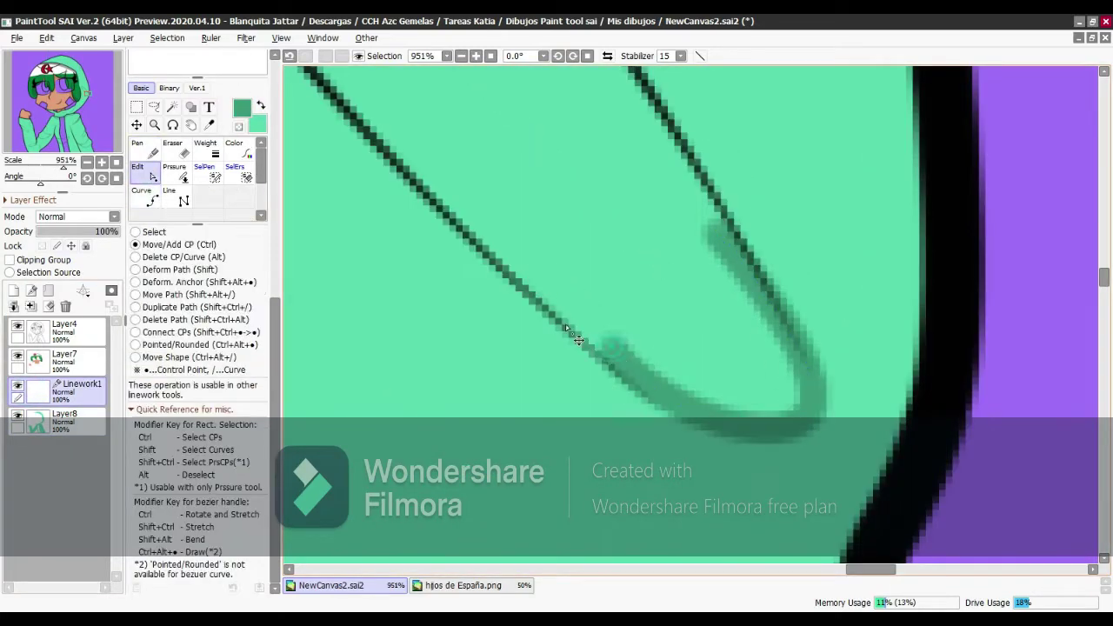
{"action": "left_click", "coordinate": [805, 362]}
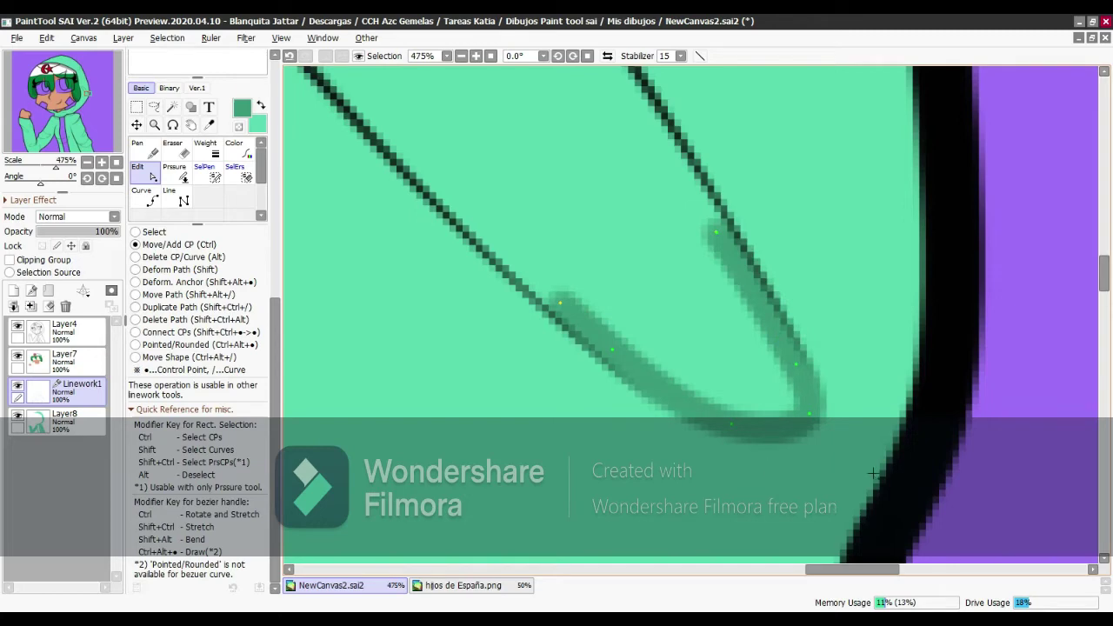
Draw a dark green crescent curve beside the hood's upper fold line and taper its lower end with the Pressure tool.
{"action": "scroll", "coordinate": [692, 313], "scroll_direction": "up", "scroll_amount": 3}
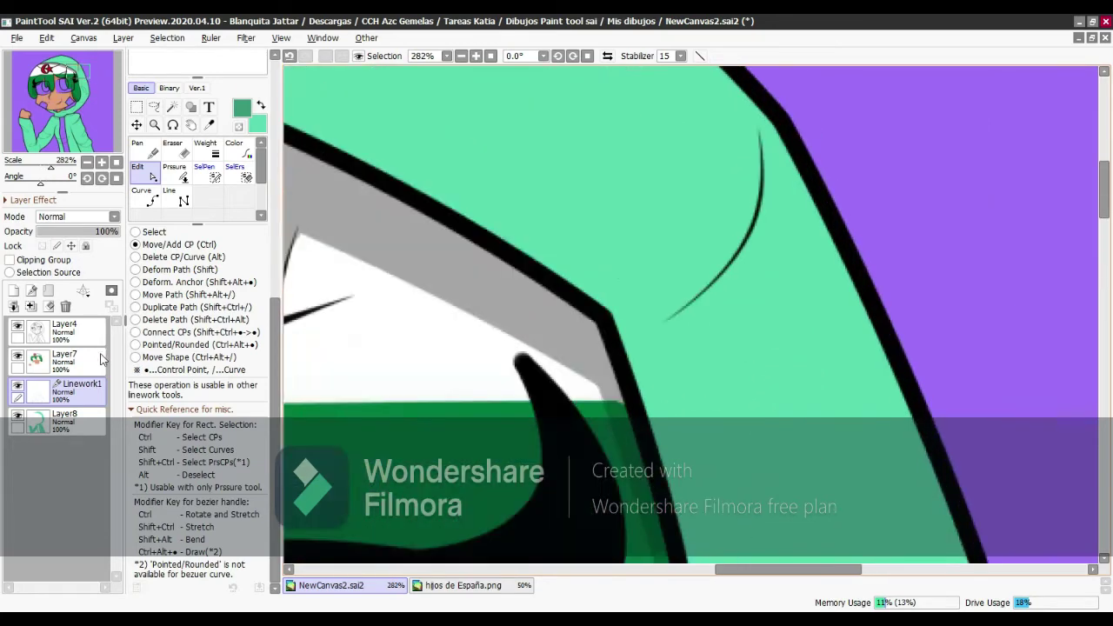
{"action": "key", "text": "ctrl"}
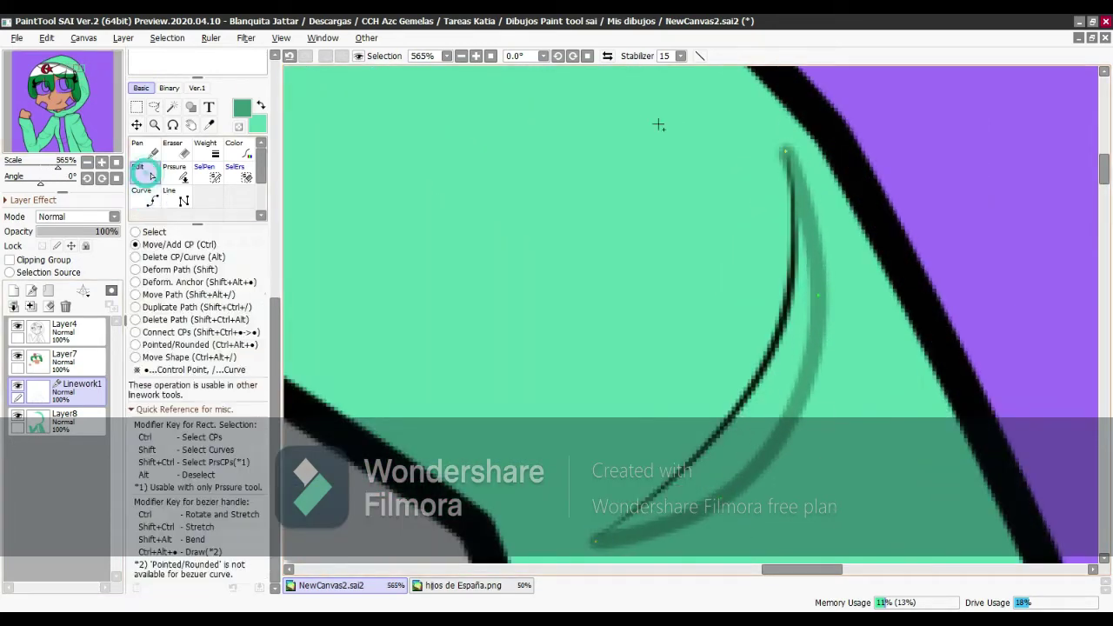
{"action": "scroll", "coordinate": [835, 162], "scroll_direction": "up", "scroll_amount": 1}
{"action": "scroll", "coordinate": [739, 298], "scroll_direction": "down", "scroll_amount": 5}
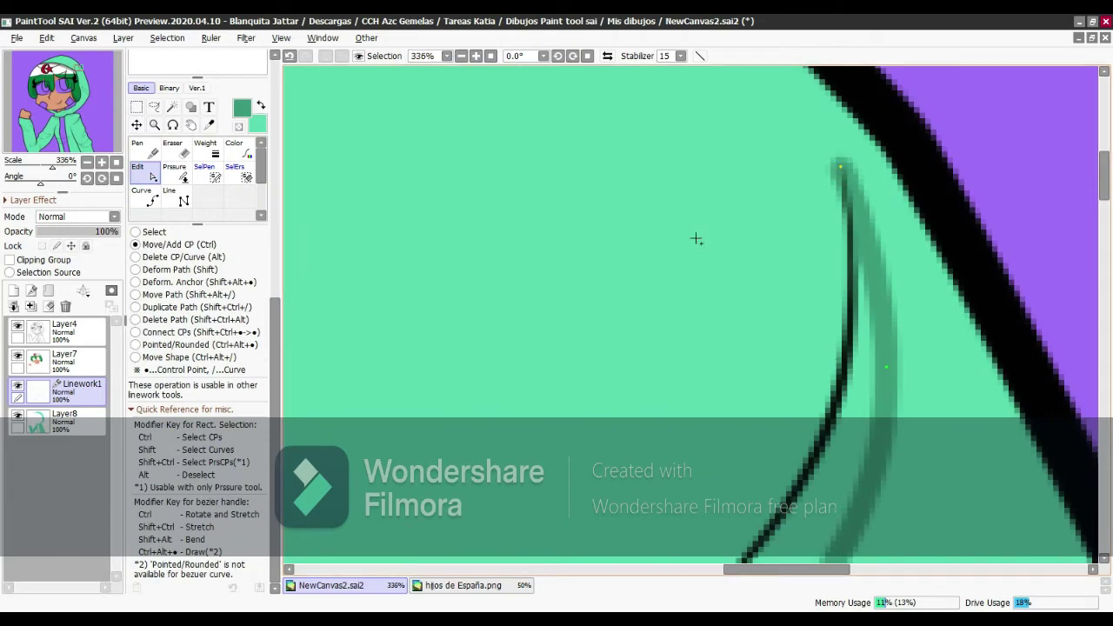
{"action": "scroll", "coordinate": [696, 238], "scroll_direction": "up", "scroll_amount": 5}
{"action": "key", "text": "p"}
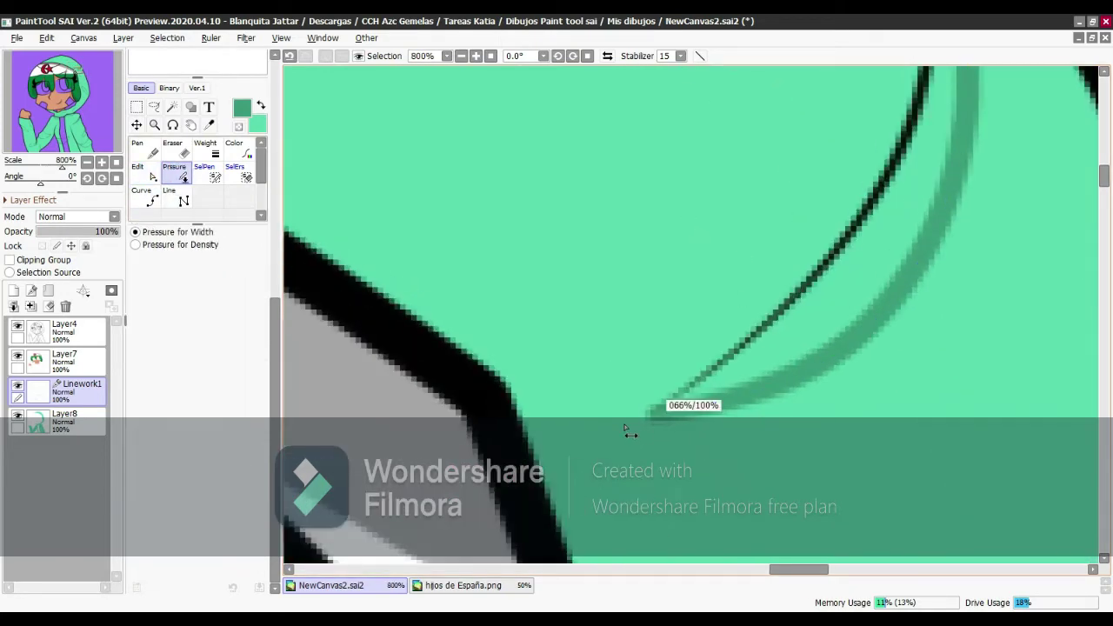
{"action": "scroll", "coordinate": [623, 429], "scroll_direction": "down", "scroll_amount": 10}
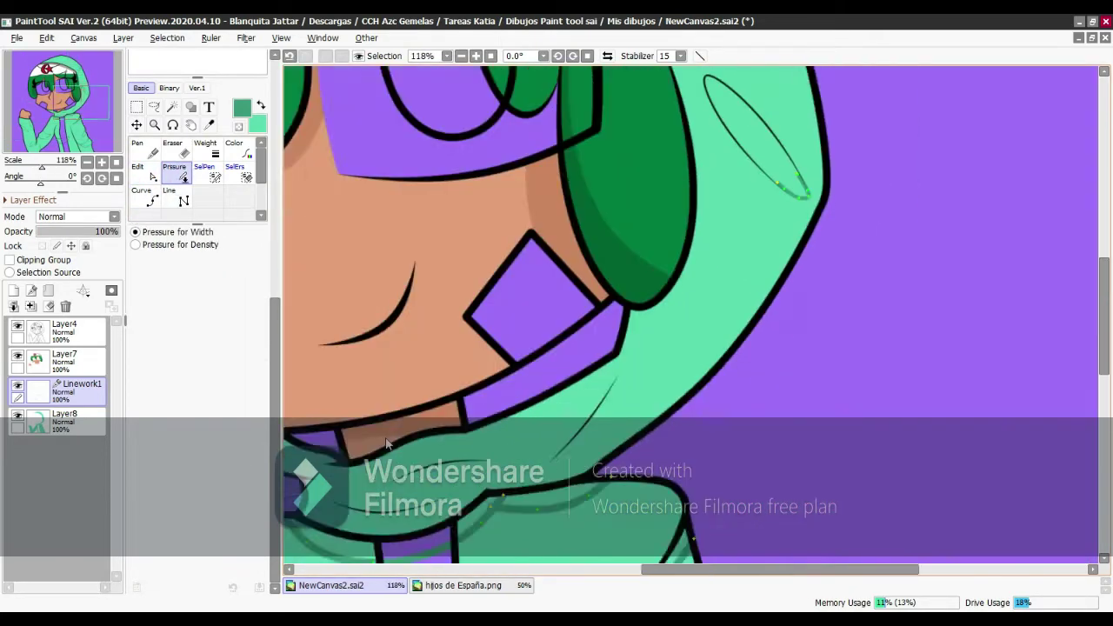
Draw dark green curves linking the hood opening's corner, the collar's fold lines and the outline under the chin.
{"action": "scroll", "coordinate": [570, 372], "scroll_direction": "up", "scroll_amount": 5}
{"action": "key", "text": "c"}
{"action": "left_click", "coordinate": [658, 271]}
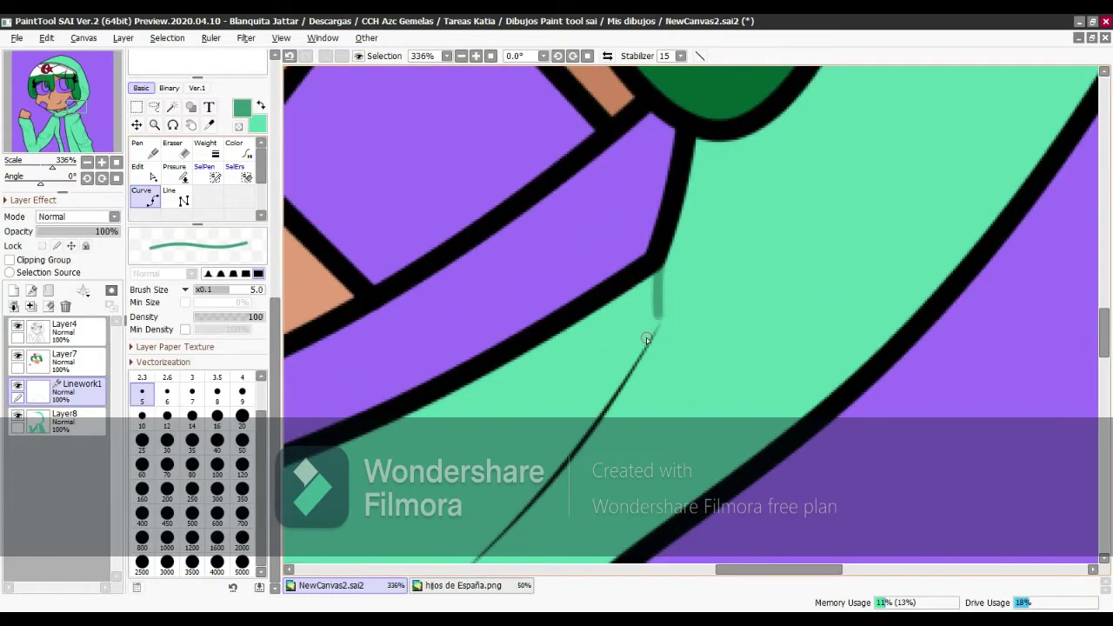
{"action": "scroll", "coordinate": [646, 338], "scroll_direction": "up", "scroll_amount": 1}
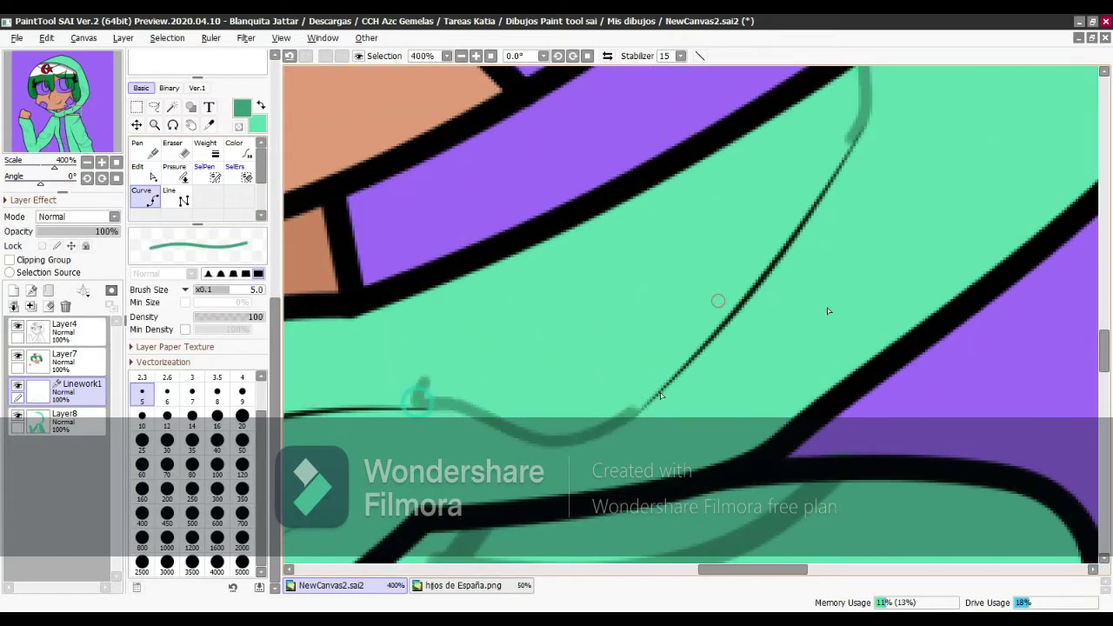
{"action": "scroll", "coordinate": [828, 310], "scroll_direction": "down", "scroll_amount": 3}
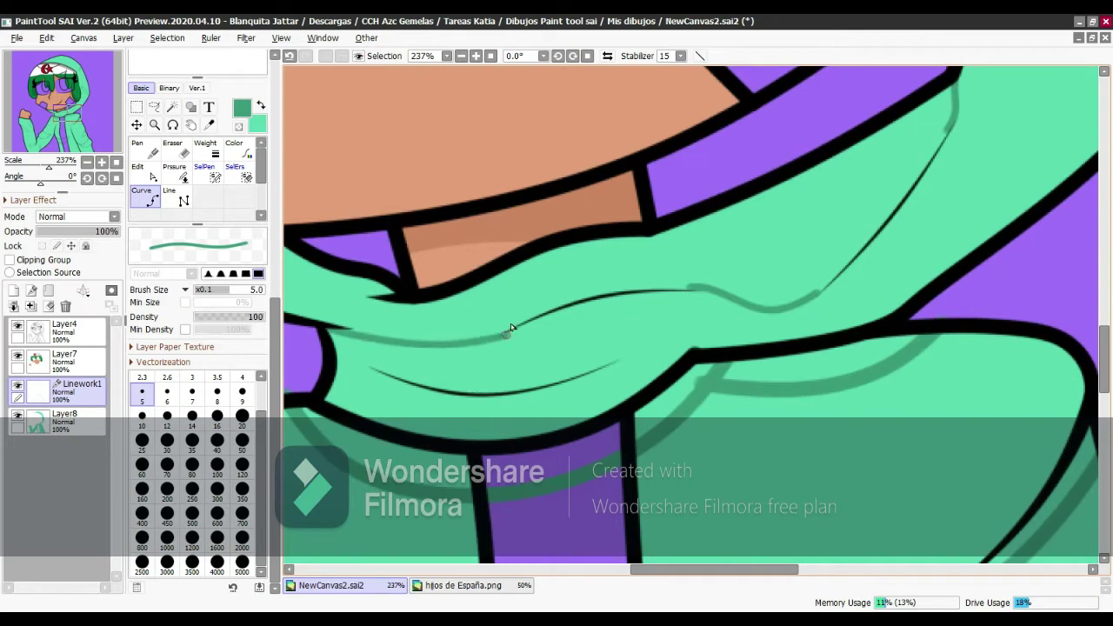
{"action": "scroll", "coordinate": [329, 335], "scroll_direction": "up", "scroll_amount": 4}
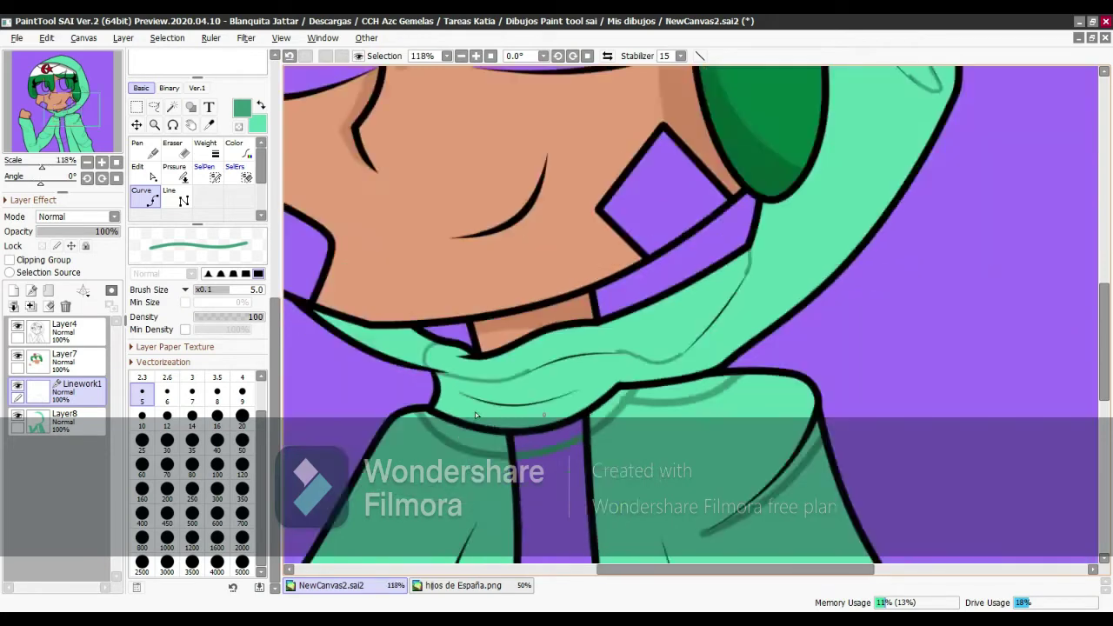
Draw a dark green crescent curve under the collar's short lower fold and adjust its end points.
{"action": "left_click", "coordinate": [382, 363]}
{"action": "left_click", "coordinate": [661, 403]}
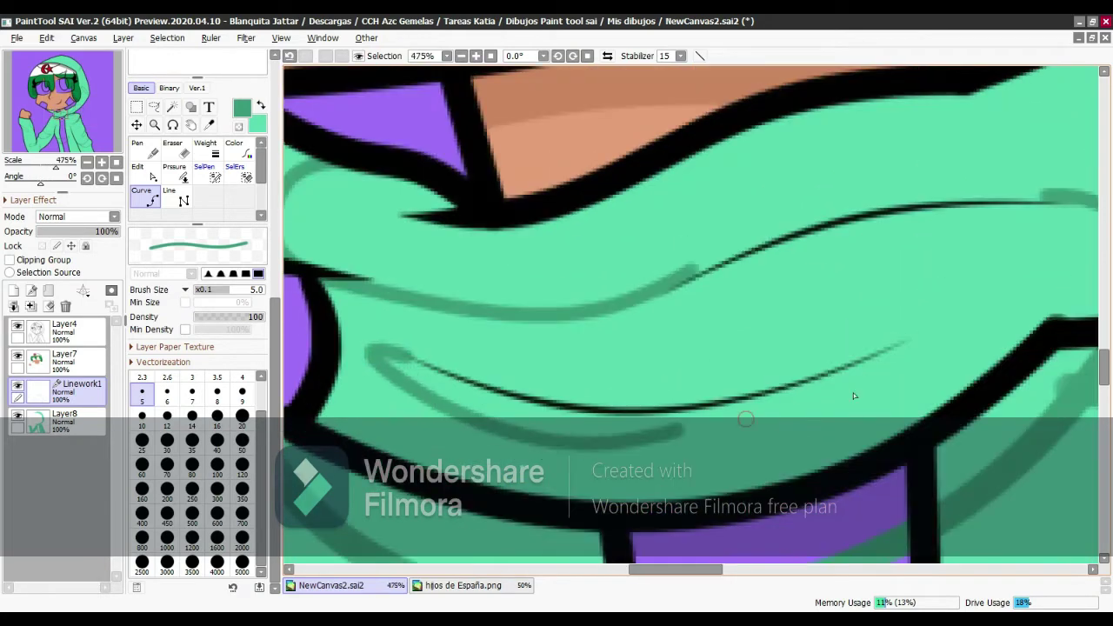
{"action": "double_click", "coordinate": [909, 352]}
{"action": "key", "text": "ctrl"}
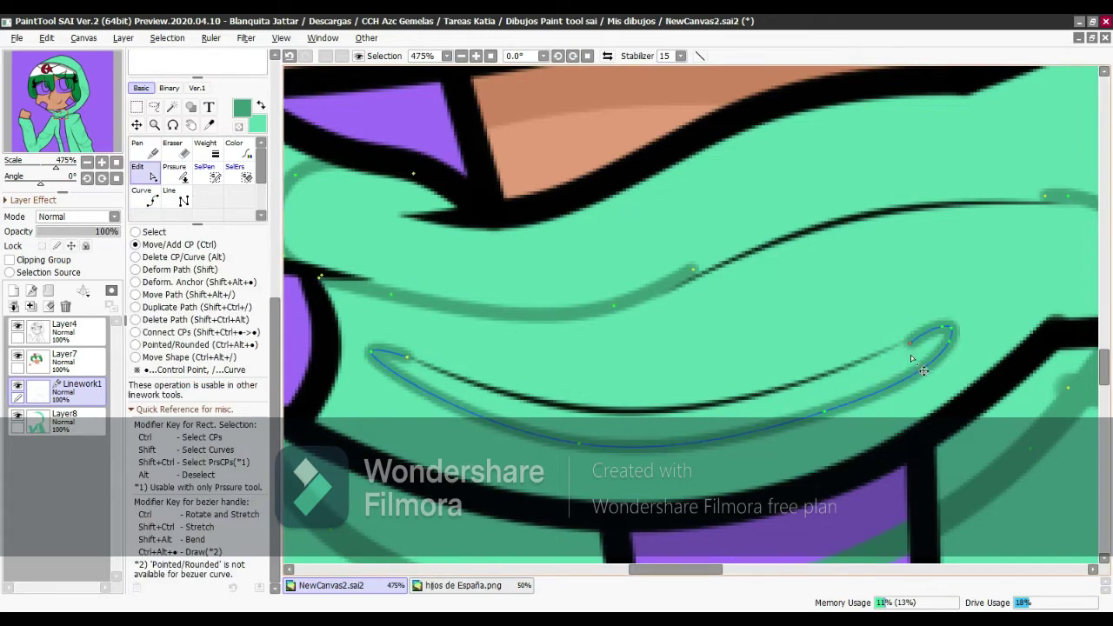
Draw a dark green curve across the narrow hood edge below the chin, extending past its outline.
{"action": "scroll", "coordinate": [952, 344], "scroll_direction": "down", "scroll_amount": 2}
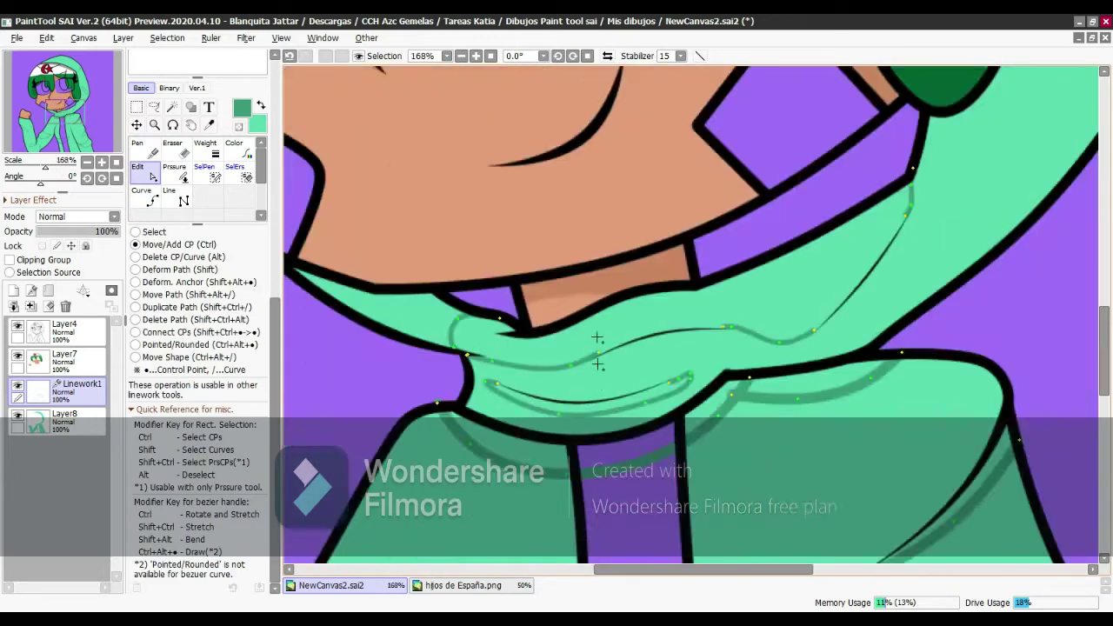
{"action": "scroll", "coordinate": [745, 430], "scroll_direction": "up", "scroll_amount": 2}
{"action": "scroll", "coordinate": [745, 430], "scroll_direction": "down", "scroll_amount": 4}
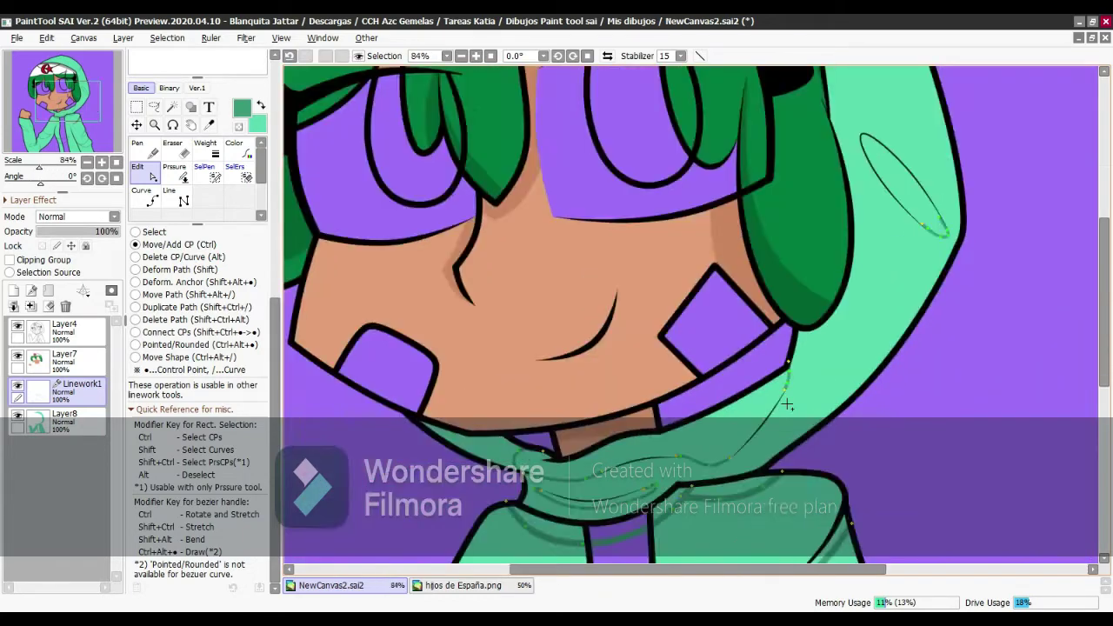
{"action": "scroll", "coordinate": [720, 411], "scroll_direction": "up", "scroll_amount": 3}
{"action": "scroll", "coordinate": [616, 459], "scroll_direction": "up", "scroll_amount": 2}
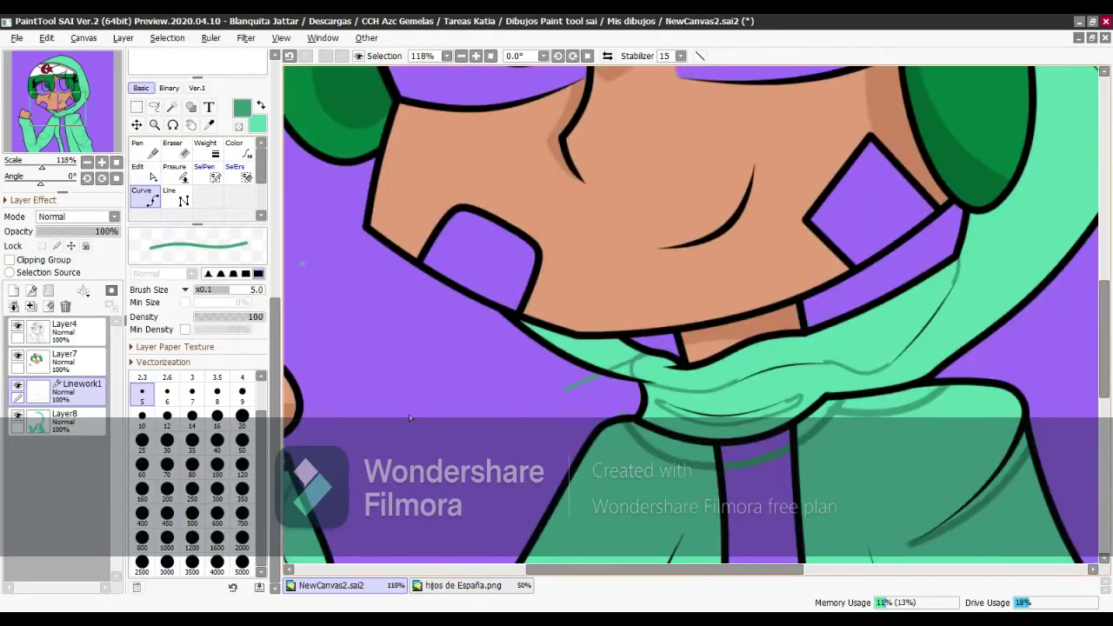
{"action": "scroll", "coordinate": [615, 459], "scroll_direction": "down", "scroll_amount": 4}
Add Layer9, merge Linework1 into it, and clip it to Layer8.
{"action": "left_click", "coordinate": [13, 290]}
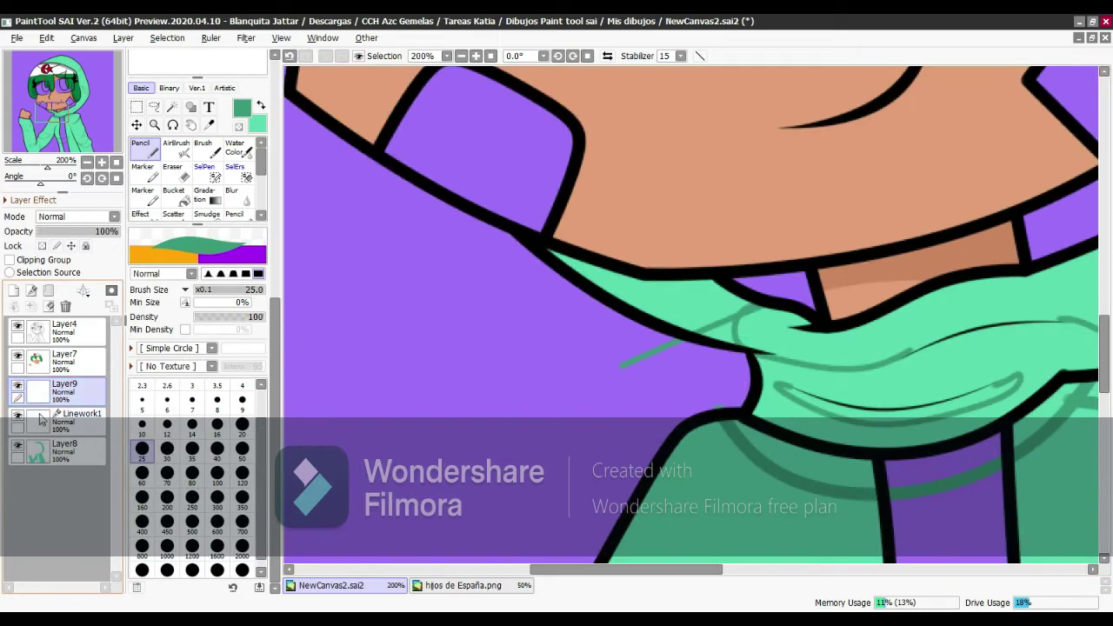
{"action": "left_click_drag", "start_coordinate": [39, 420], "coordinate": [37, 387]}
{"action": "left_click", "coordinate": [33, 306]}
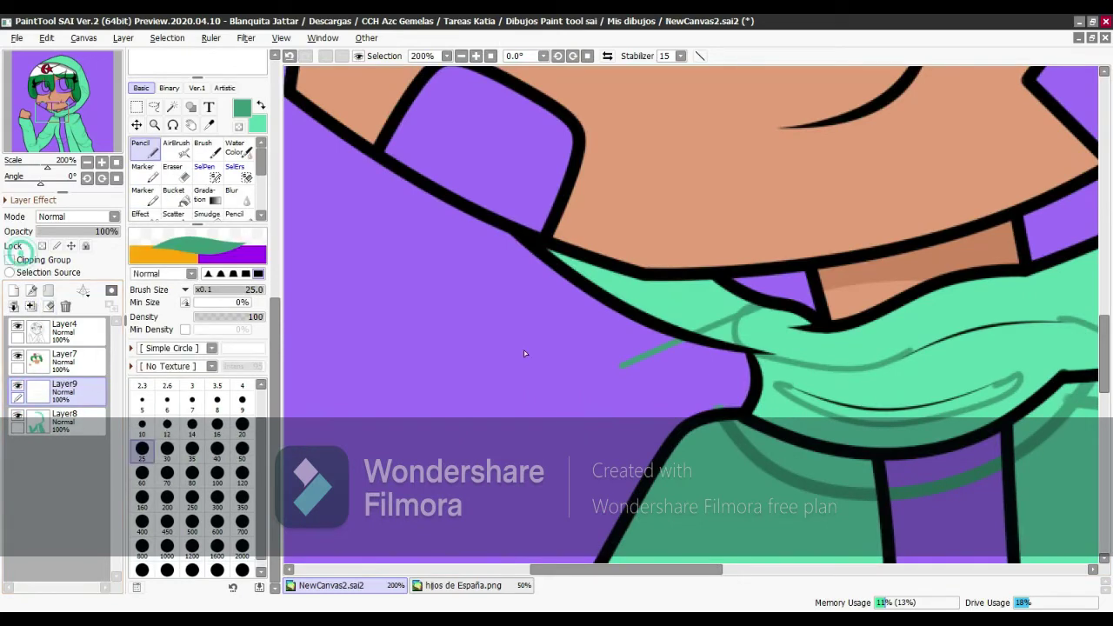
Fill the narrow hood edge below the chin and the collar area under the neck with dark green using the size 25 Pencil.
{"action": "scroll", "coordinate": [631, 418], "scroll_direction": "up", "scroll_amount": 5}
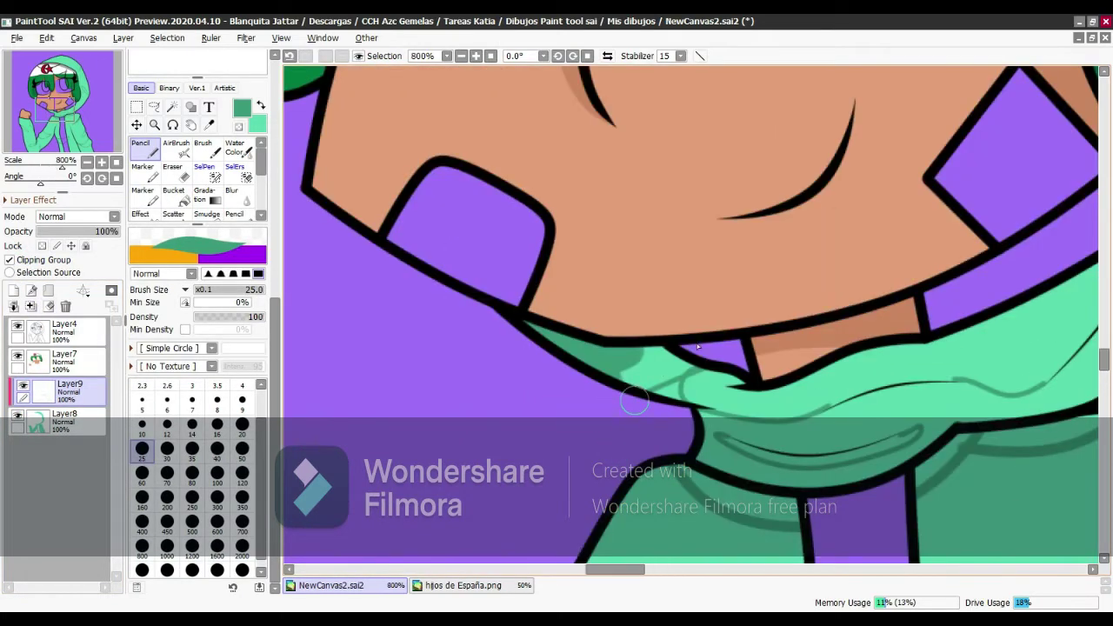
{"action": "scroll", "coordinate": [539, 240], "scroll_direction": "down", "scroll_amount": 2}
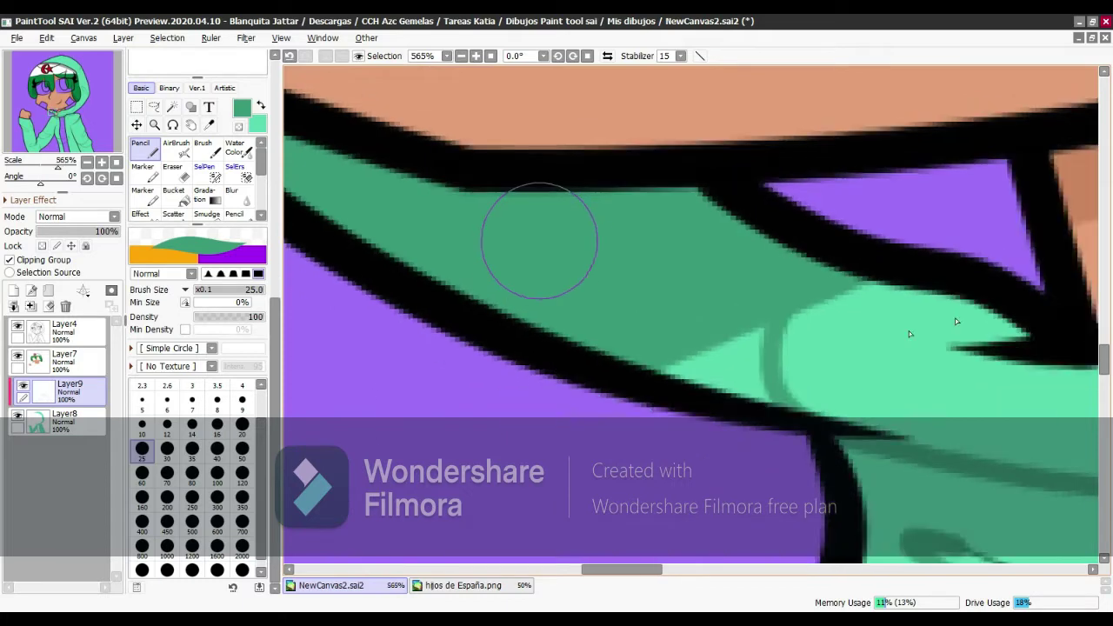
{"action": "left_click_drag", "start_coordinate": [749, 375], "coordinate": [939, 335]}
{"action": "scroll", "coordinate": [697, 346], "scroll_direction": "up", "scroll_amount": 2}
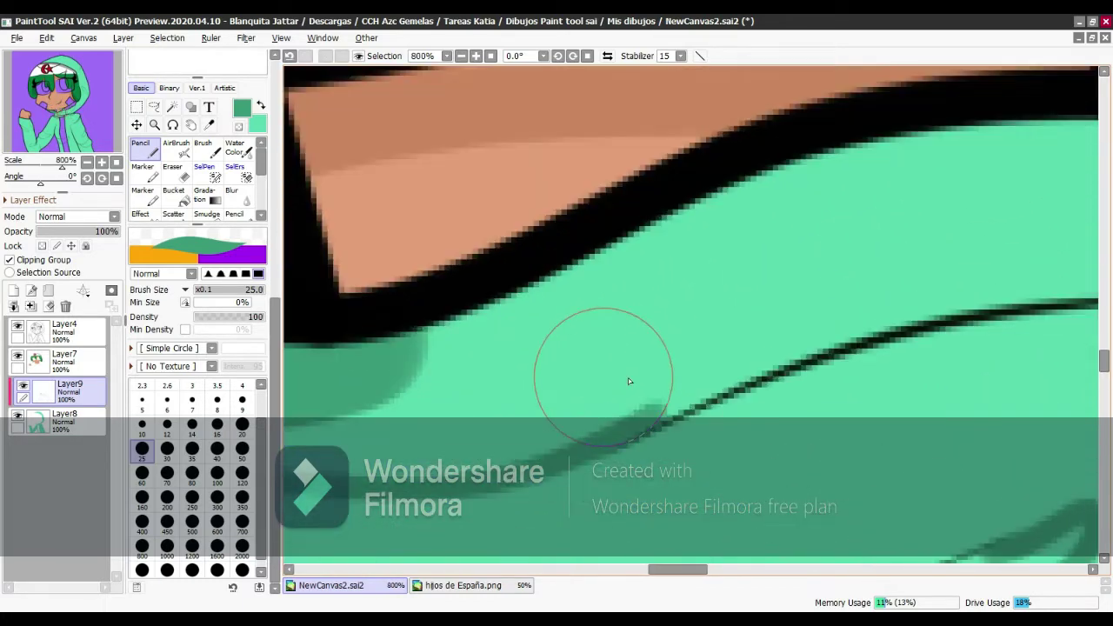
{"action": "mouse_move", "coordinate": [626, 380]}
{"action": "left_mouse_down"}
{"action": "mouse_move", "coordinate": [858, 269]}
{"action": "mouse_move", "coordinate": [931, 247]}
{"action": "mouse_move", "coordinate": [645, 341]}
{"action": "mouse_move", "coordinate": [496, 420]}
{"action": "mouse_move", "coordinate": [885, 290]}
{"action": "left_mouse_up"}
{"action": "scroll", "coordinate": [885, 290], "scroll_direction": "down", "scroll_amount": 2}
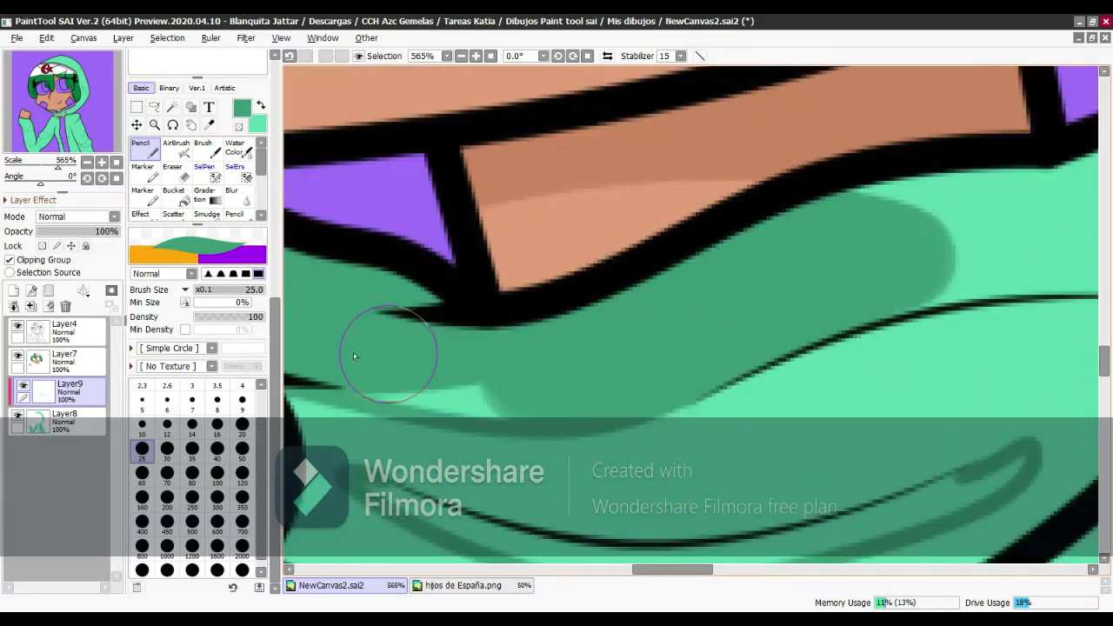
Extend the dark green collar shadow along the upper fold line to the hood opening's corner, using the size 25 Pencil.
{"action": "scroll", "coordinate": [843, 336], "scroll_direction": "up", "scroll_amount": 1}
{"action": "mouse_move", "coordinate": [844, 337]}
{"action": "left_mouse_down"}
{"action": "mouse_move", "coordinate": [582, 307]}
{"action": "mouse_move", "coordinate": [745, 336]}
{"action": "left_mouse_up"}
{"action": "scroll", "coordinate": [441, 371], "scroll_direction": "down", "scroll_amount": 1}
{"action": "scroll", "coordinate": [441, 275], "scroll_direction": "up", "scroll_amount": 1}
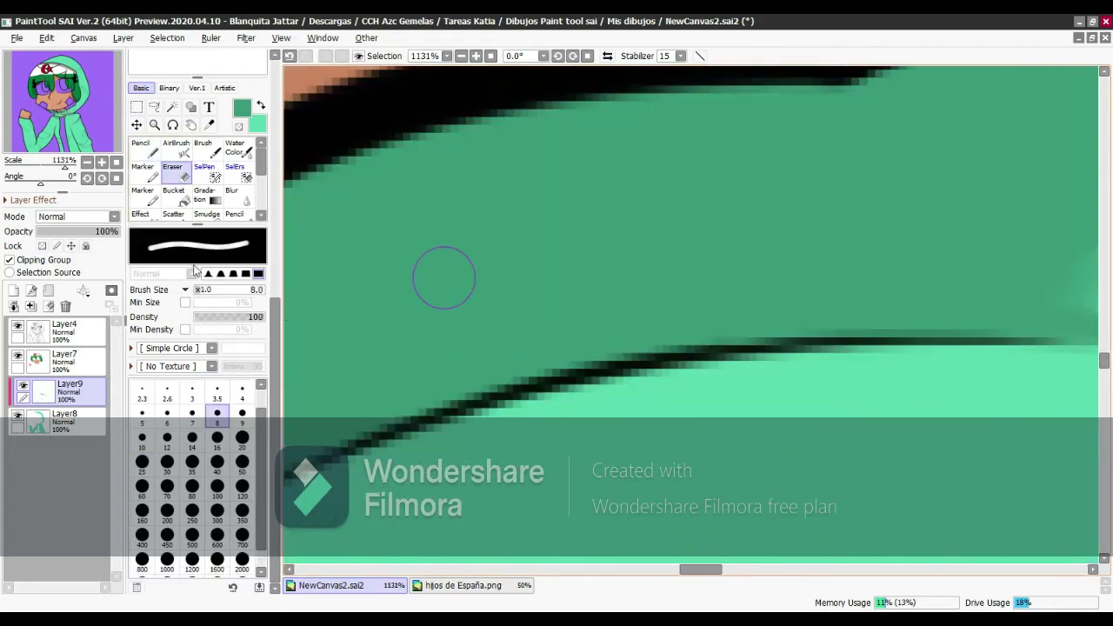
{"action": "scroll", "coordinate": [641, 236], "scroll_direction": "down", "scroll_amount": 1}
{"action": "mouse_move", "coordinate": [570, 303]}
{"action": "left_mouse_down"}
{"action": "mouse_move", "coordinate": [728, 350]}
{"action": "mouse_move", "coordinate": [831, 318]}
{"action": "mouse_move", "coordinate": [880, 269]}
{"action": "mouse_move", "coordinate": [527, 358]}
{"action": "mouse_move", "coordinate": [834, 141]}
{"action": "mouse_move", "coordinate": [810, 127]}
{"action": "mouse_move", "coordinate": [551, 265]}
{"action": "mouse_move", "coordinate": [730, 141]}
{"action": "mouse_move", "coordinate": [611, 431]}
{"action": "left_mouse_up"}
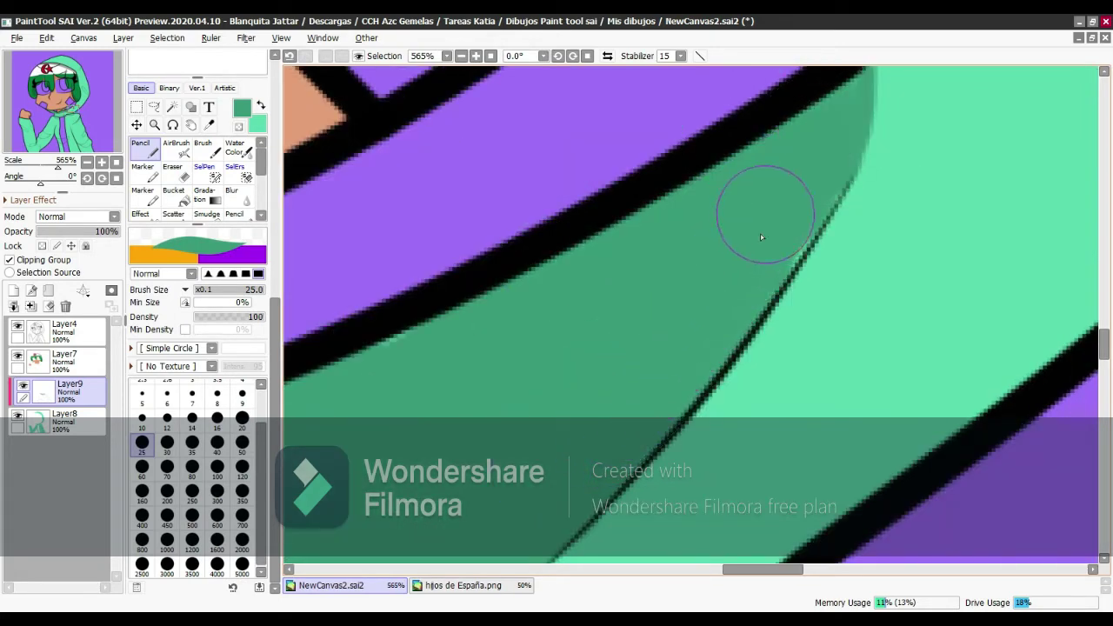
Fill both ends of the collar's lower crescent shadow with dark green using the size 5 Pencil.
{"action": "scroll", "coordinate": [909, 259], "scroll_direction": "down", "scroll_amount": 2}
{"action": "left_click", "coordinate": [142, 395]}
{"action": "scroll", "coordinate": [609, 348], "scroll_direction": "up", "scroll_amount": 4}
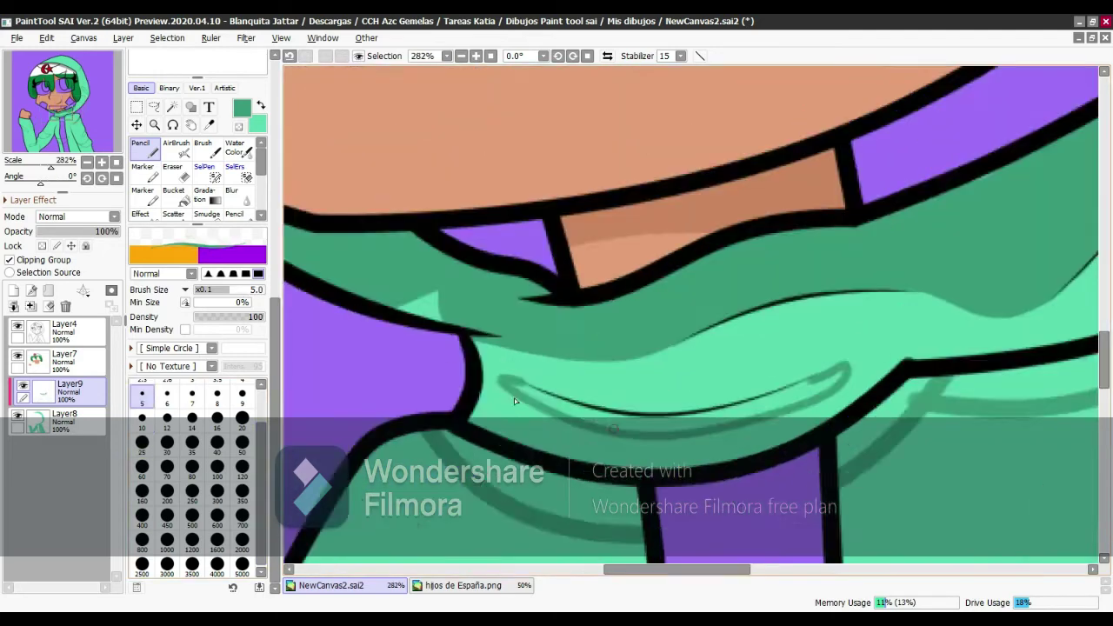
{"action": "mouse_move", "coordinate": [470, 332]}
{"action": "left_mouse_down"}
{"action": "mouse_move", "coordinate": [674, 442]}
{"action": "mouse_move", "coordinate": [813, 474]}
{"action": "mouse_move", "coordinate": [1000, 488]}
{"action": "left_mouse_up"}
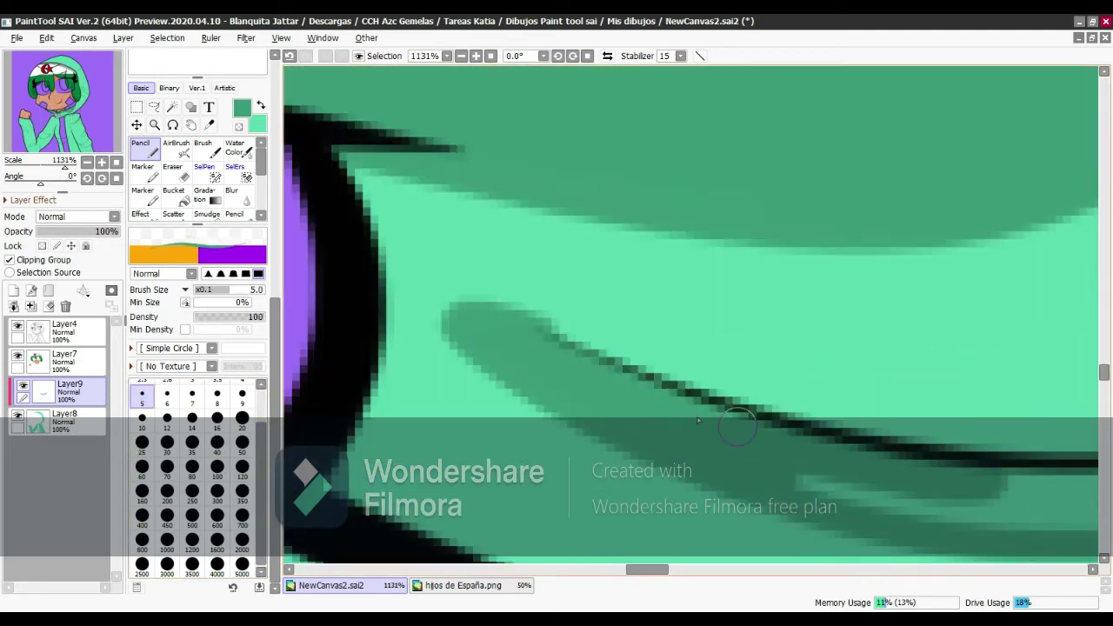
{"action": "scroll", "coordinate": [907, 304], "scroll_direction": "right", "scroll_amount": 3}
{"action": "mouse_move", "coordinate": [906, 303]}
{"action": "left_mouse_down"}
{"action": "mouse_move", "coordinate": [837, 325]}
{"action": "mouse_move", "coordinate": [924, 323]}
{"action": "mouse_move", "coordinate": [501, 451]}
{"action": "left_mouse_up"}
{"action": "scroll", "coordinate": [570, 346], "scroll_direction": "down", "scroll_amount": 2}
{"action": "scroll", "coordinate": [192, 470], "scroll_direction": "up", "scroll_amount": 2}
Set the Pencil to size 7 and fill the remaining gap in the middle of the collar's crescent shadow.
{"action": "left_click", "coordinate": [191, 445]}
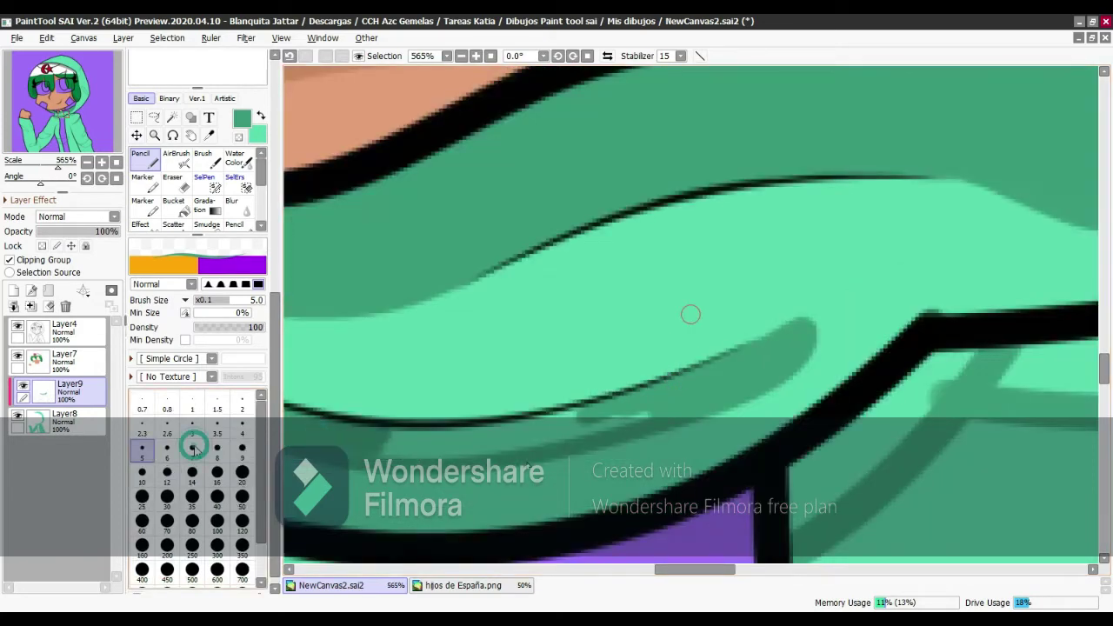
{"action": "scroll", "coordinate": [634, 374], "scroll_direction": "up", "scroll_amount": 2}
{"action": "left_click_drag", "start_coordinate": [634, 375], "coordinate": [583, 415]}
{"action": "scroll", "coordinate": [583, 415], "scroll_direction": "up", "scroll_amount": 2}
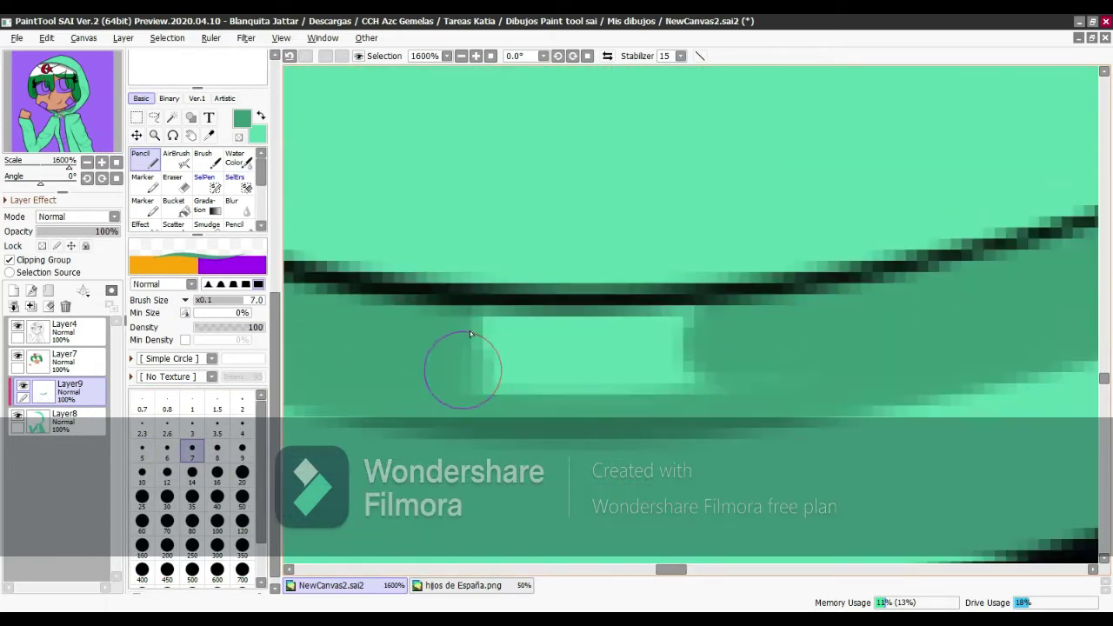
{"action": "mouse_move", "coordinate": [470, 330]}
{"action": "left_mouse_down"}
{"action": "mouse_move", "coordinate": [547, 345]}
{"action": "mouse_move", "coordinate": [747, 338]}
{"action": "left_mouse_up"}
Fill the shadow below the collar on the raised-arm side of the hoodie with dark green using the size 16 Pencil.
{"action": "scroll", "coordinate": [747, 337], "scroll_direction": "down", "scroll_amount": 2}
{"action": "left_click_drag", "start_coordinate": [540, 313], "coordinate": [510, 223]}
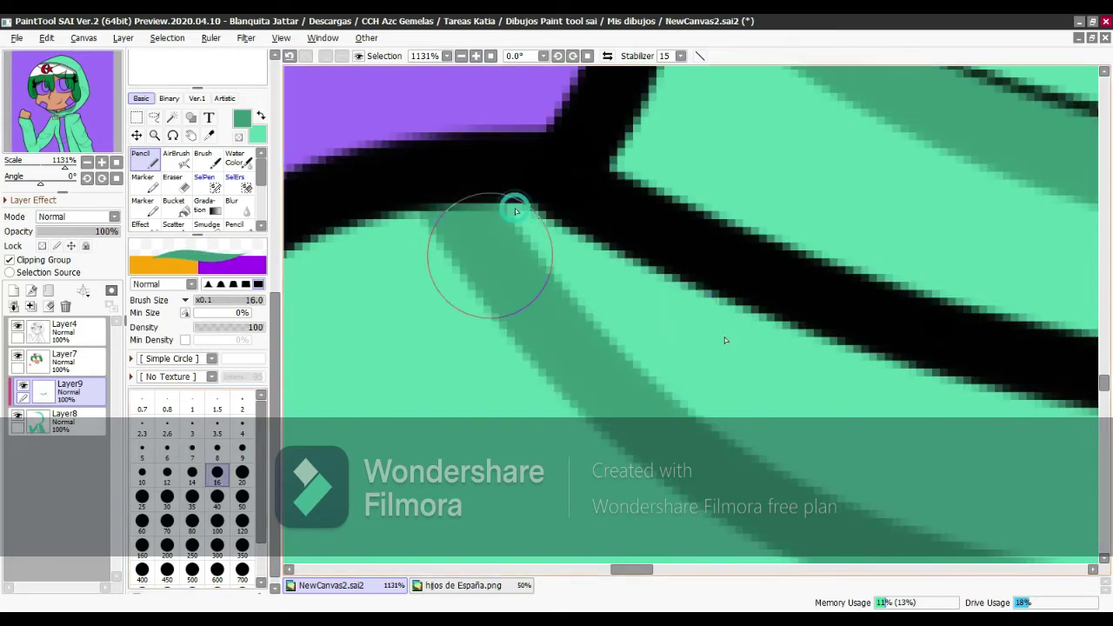
{"action": "scroll", "coordinate": [721, 363], "scroll_direction": "down", "scroll_amount": 2}
{"action": "left_click_drag", "start_coordinate": [721, 362], "coordinate": [873, 395]}
{"action": "mouse_move", "coordinate": [720, 391]}
{"action": "left_mouse_down"}
{"action": "mouse_move", "coordinate": [948, 442]}
{"action": "mouse_move", "coordinate": [673, 401]}
{"action": "left_mouse_up"}
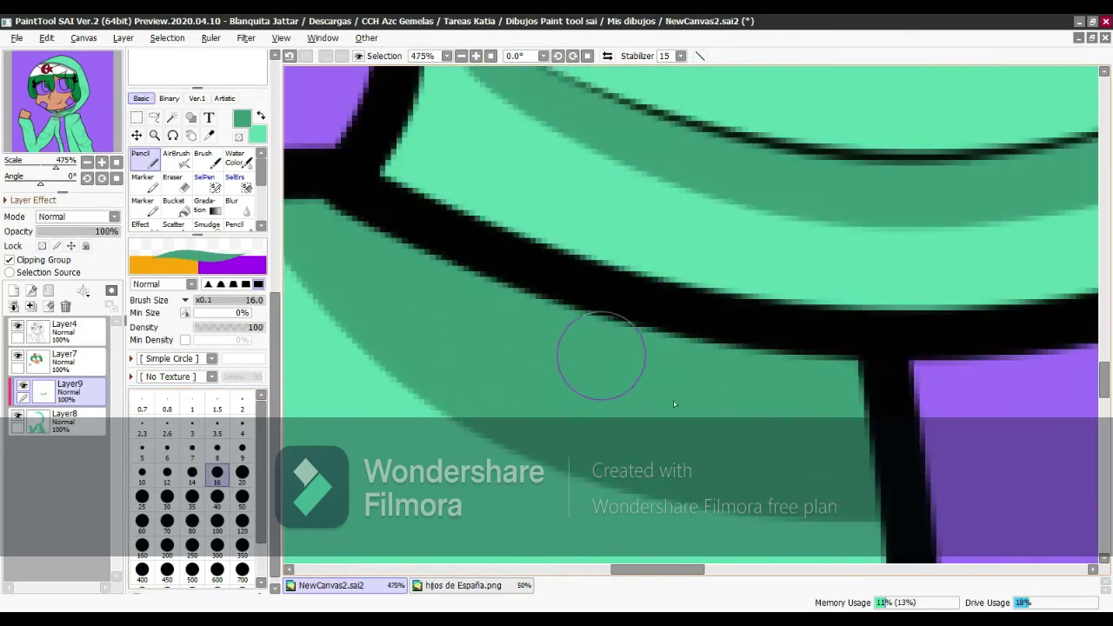
Fill the shadow below the collar on the lowered-arm side of the hoodie with dark green using the size 16 Pencil.
{"action": "scroll", "coordinate": [673, 401], "scroll_direction": "down", "scroll_amount": 1}
{"action": "left_click_drag", "start_coordinate": [815, 289], "coordinate": [648, 430]}
{"action": "scroll", "coordinate": [649, 312], "scroll_direction": "down", "scroll_amount": 1}
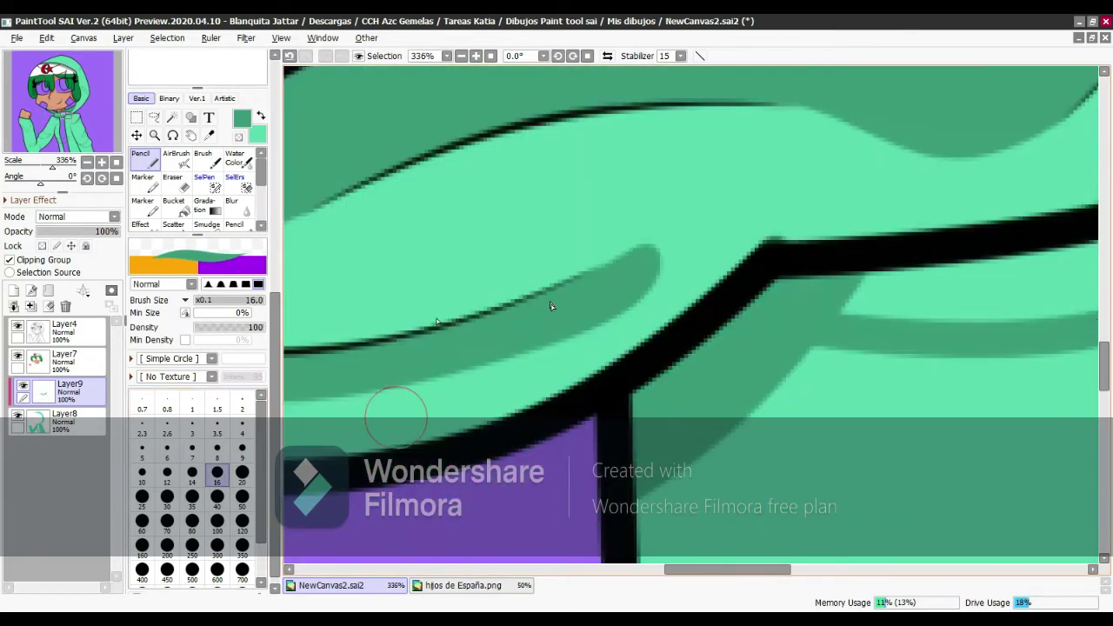
{"action": "scroll", "coordinate": [867, 285], "scroll_direction": "up", "scroll_amount": 3}
{"action": "mouse_move", "coordinate": [669, 339]}
{"action": "left_mouse_down"}
{"action": "mouse_move", "coordinate": [826, 314]}
{"action": "mouse_move", "coordinate": [814, 354]}
{"action": "left_mouse_up"}
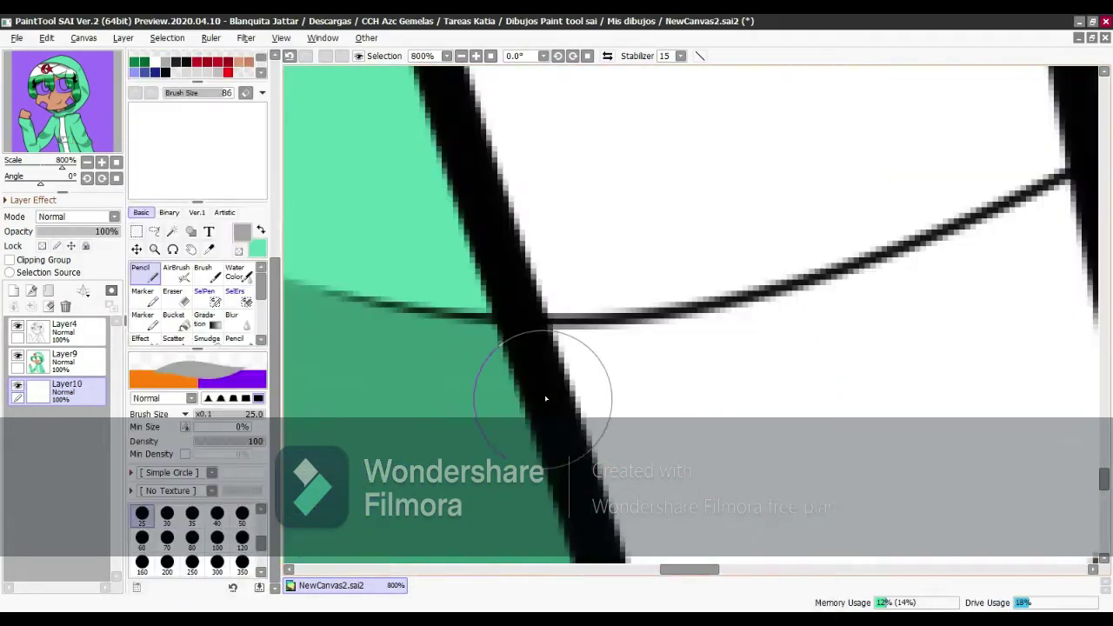
Fill the lower fold shadow on the white shirt strip between the hoodie's halves with grey using the size 25 Pencil.
{"action": "mouse_move", "coordinate": [547, 398]}
{"action": "left_mouse_down"}
{"action": "mouse_move", "coordinate": [773, 374]}
{"action": "mouse_move", "coordinate": [895, 322]}
{"action": "mouse_move", "coordinate": [721, 385]}
{"action": "left_mouse_up"}
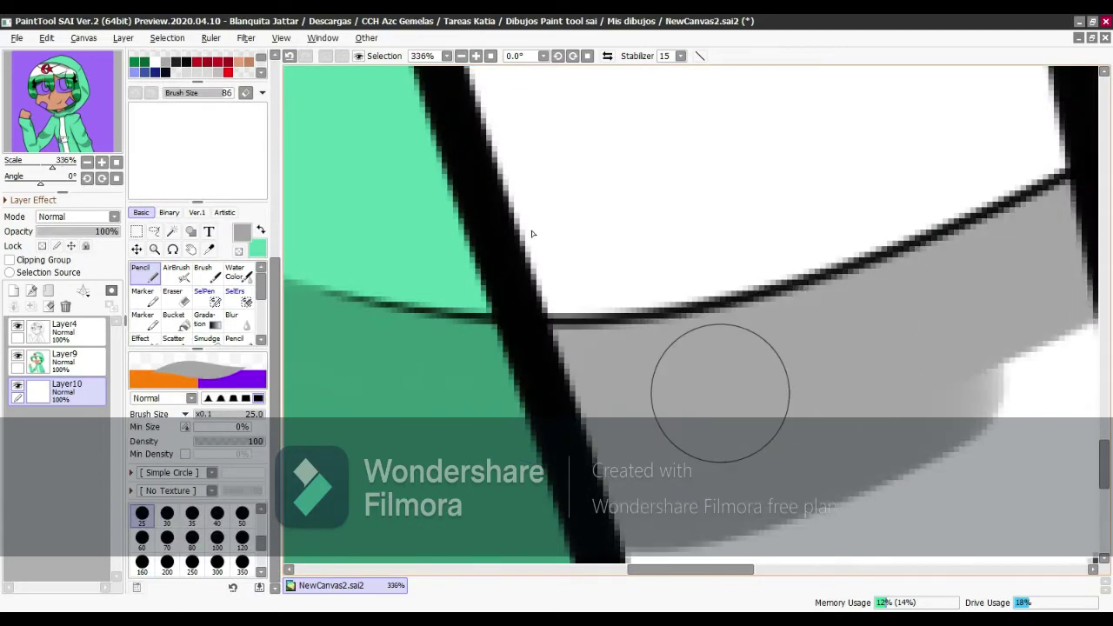
{"action": "scroll", "coordinate": [684, 392], "scroll_direction": "down", "scroll_amount": 4}
{"action": "scroll", "coordinate": [963, 415], "scroll_direction": "up", "scroll_amount": 8}
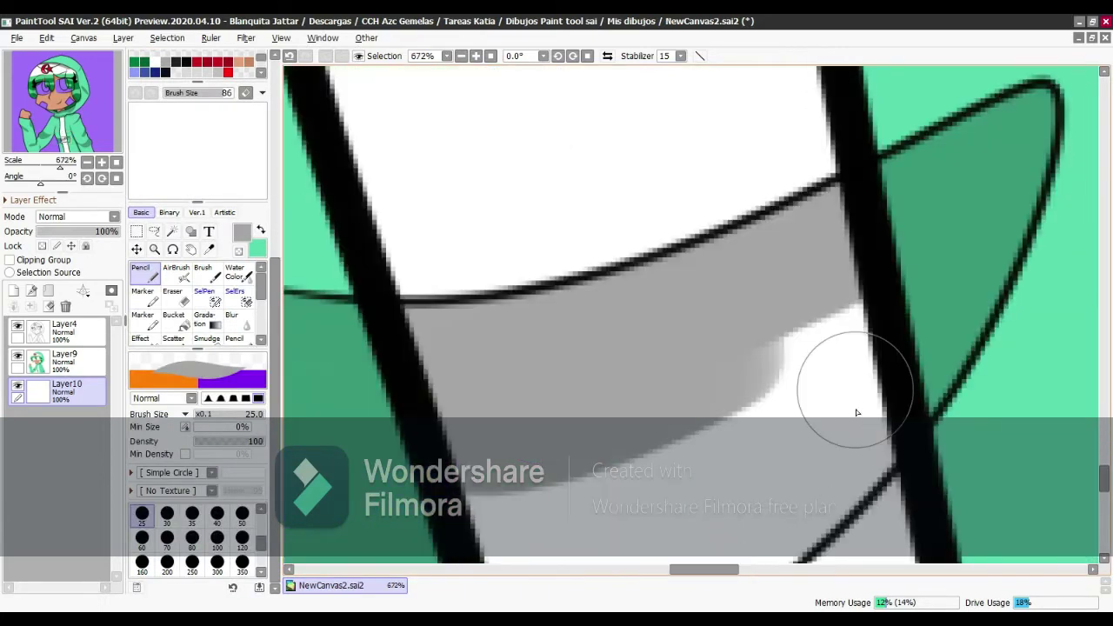
{"action": "mouse_move", "coordinate": [858, 410]}
{"action": "left_mouse_down"}
{"action": "mouse_move", "coordinate": [799, 343]}
{"action": "mouse_move", "coordinate": [773, 361]}
{"action": "left_mouse_up"}
{"action": "scroll", "coordinate": [813, 472], "scroll_direction": "down", "scroll_amount": 2}
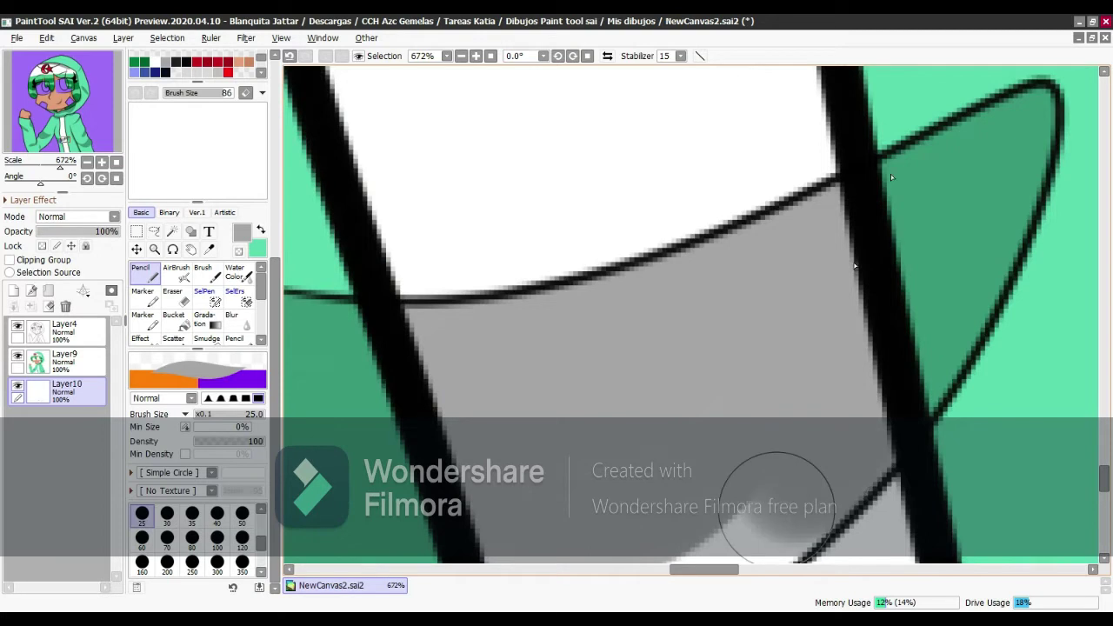
{"action": "scroll", "coordinate": [733, 447], "scroll_direction": "up", "scroll_amount": 2}
{"action": "mouse_move", "coordinate": [644, 469]}
{"action": "left_mouse_down"}
{"action": "mouse_move", "coordinate": [742, 431]}
{"action": "mouse_move", "coordinate": [874, 357]}
{"action": "left_mouse_up"}
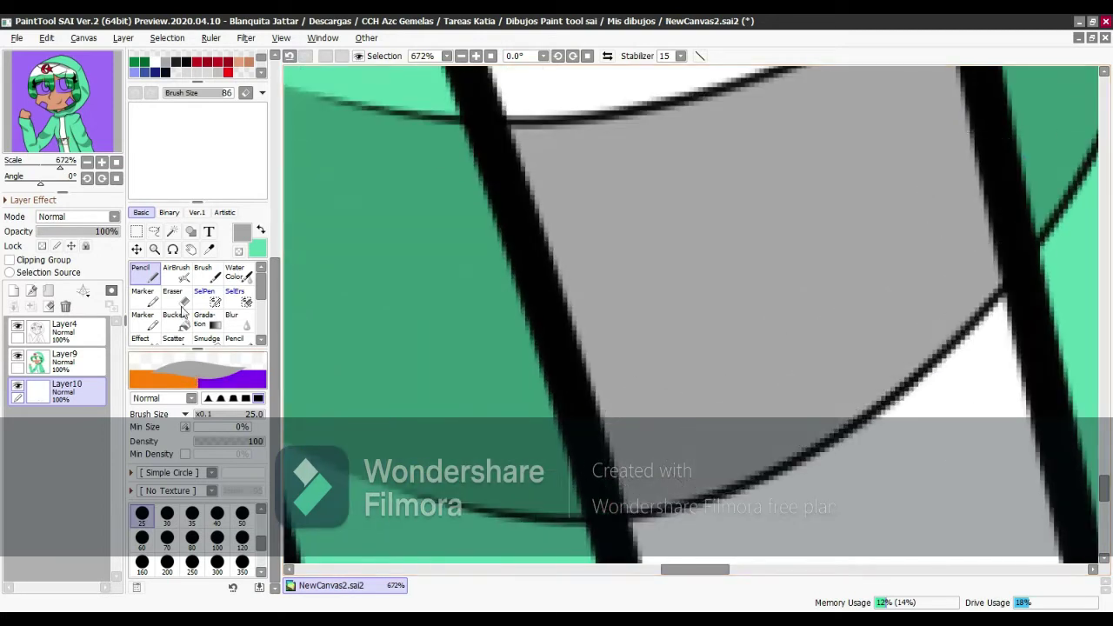
{"action": "key", "text": "alt"}
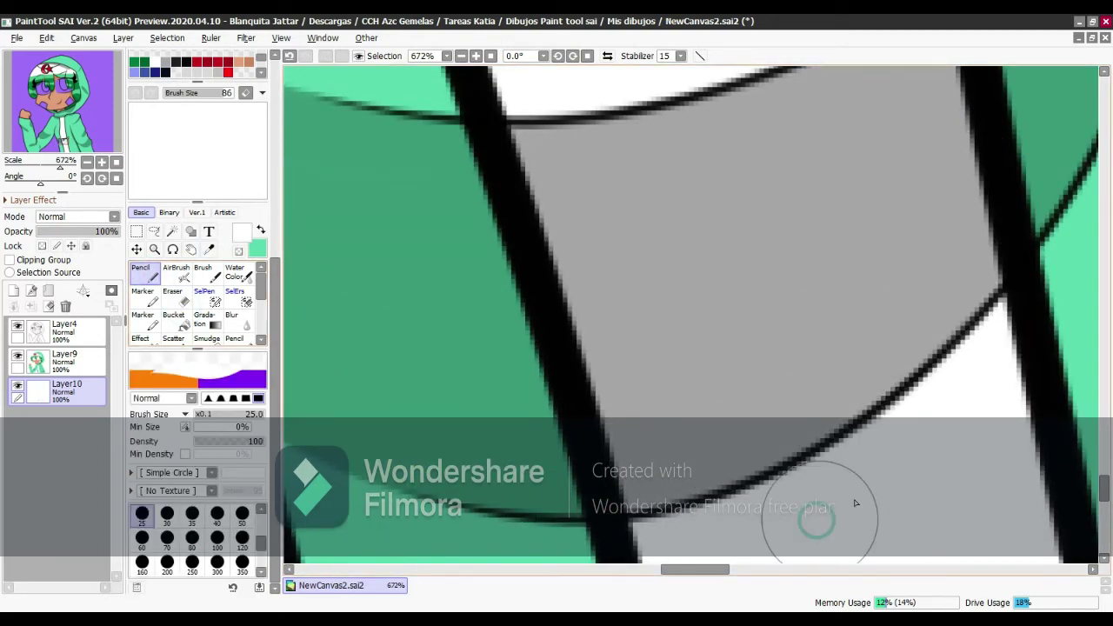
{"action": "scroll", "coordinate": [944, 447], "scroll_direction": "down", "scroll_amount": 14}
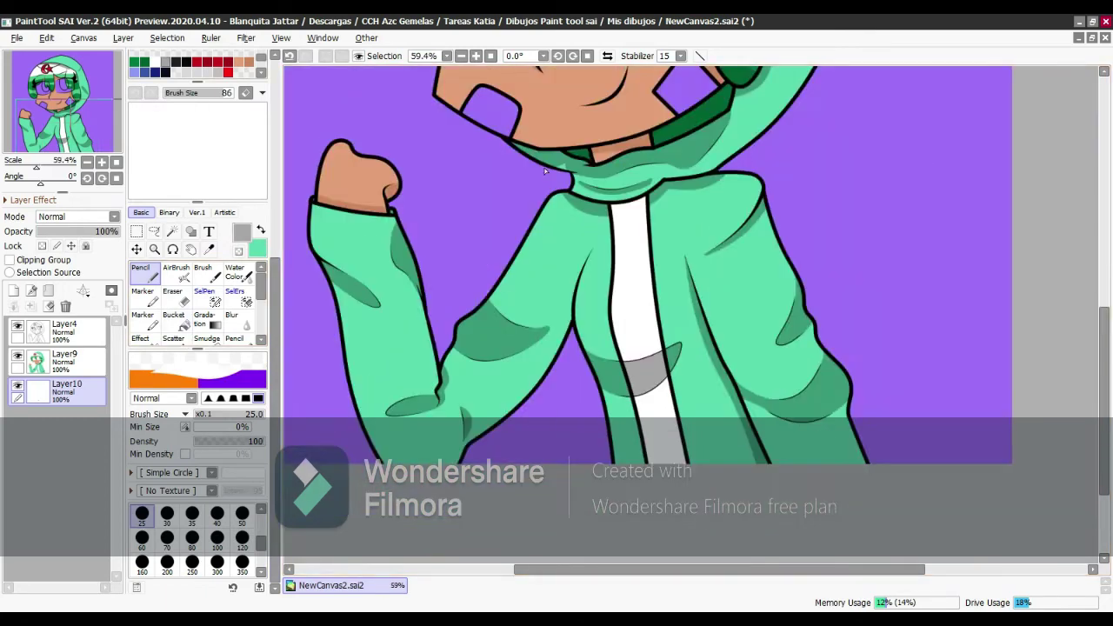
Fill the shadow on the white shirt directly below the collar with grey using the size 25 Pencil.
{"action": "scroll", "coordinate": [545, 172], "scroll_direction": "up", "scroll_amount": 8}
{"action": "mouse_move", "coordinate": [857, 206]}
{"action": "left_mouse_down"}
{"action": "mouse_move", "coordinate": [633, 285]}
{"action": "mouse_move", "coordinate": [875, 199]}
{"action": "left_mouse_up"}
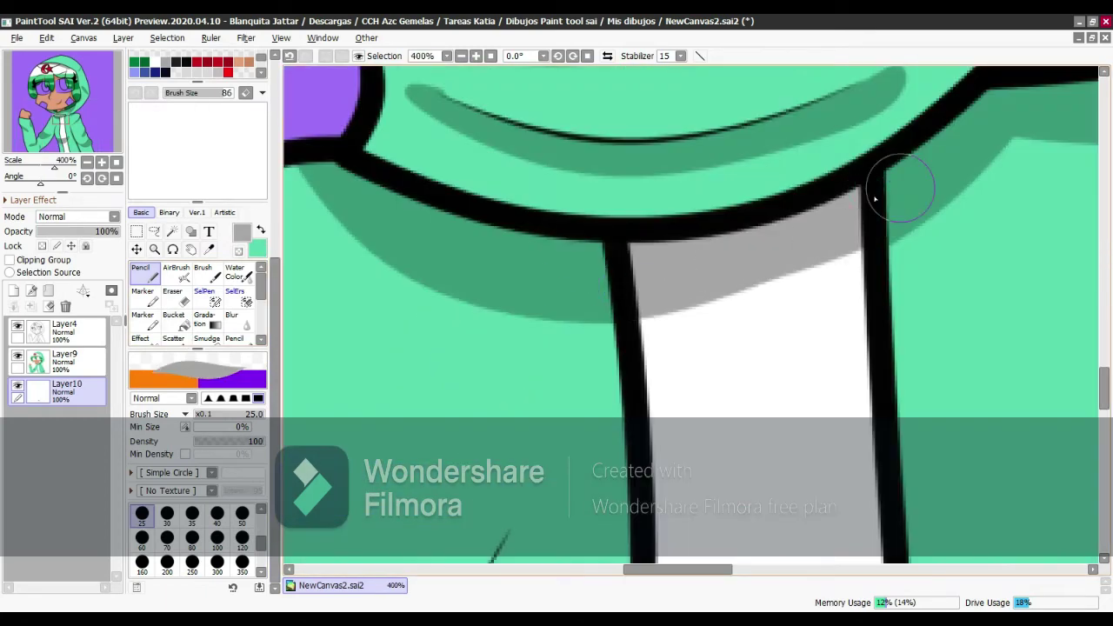
{"action": "key", "text": "e"}
{"action": "scroll", "coordinate": [701, 345], "scroll_direction": "down", "scroll_amount": 6}
On a new layer beneath the merged colours, fill the diamond-shaped cheek patch with brown using the size 60 Pencil.
{"action": "left_click", "coordinate": [66, 359]}
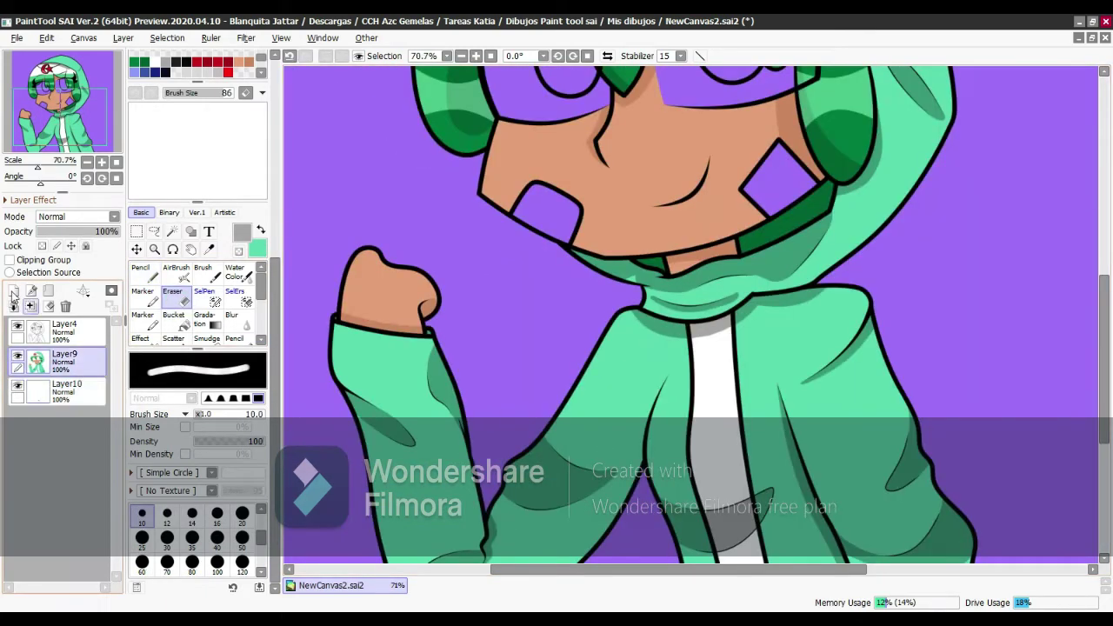
{"action": "left_click", "coordinate": [14, 296]}
{"action": "scroll", "coordinate": [270, 116], "scroll_direction": "up", "scroll_amount": 5}
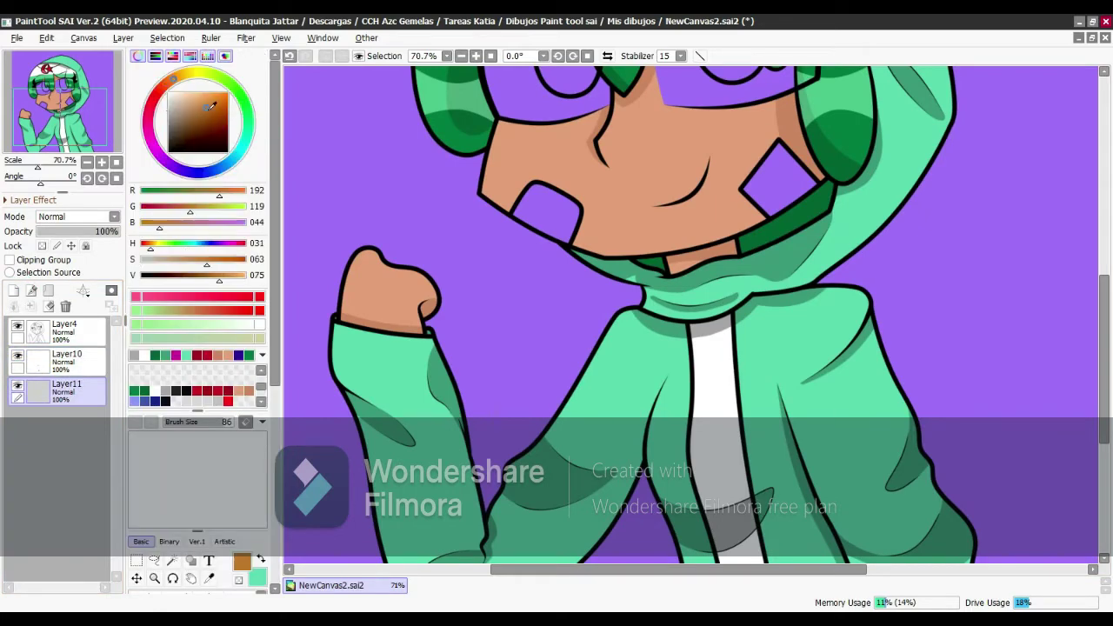
{"action": "left_click", "coordinate": [216, 113]}
{"action": "left_click", "coordinate": [209, 117]}
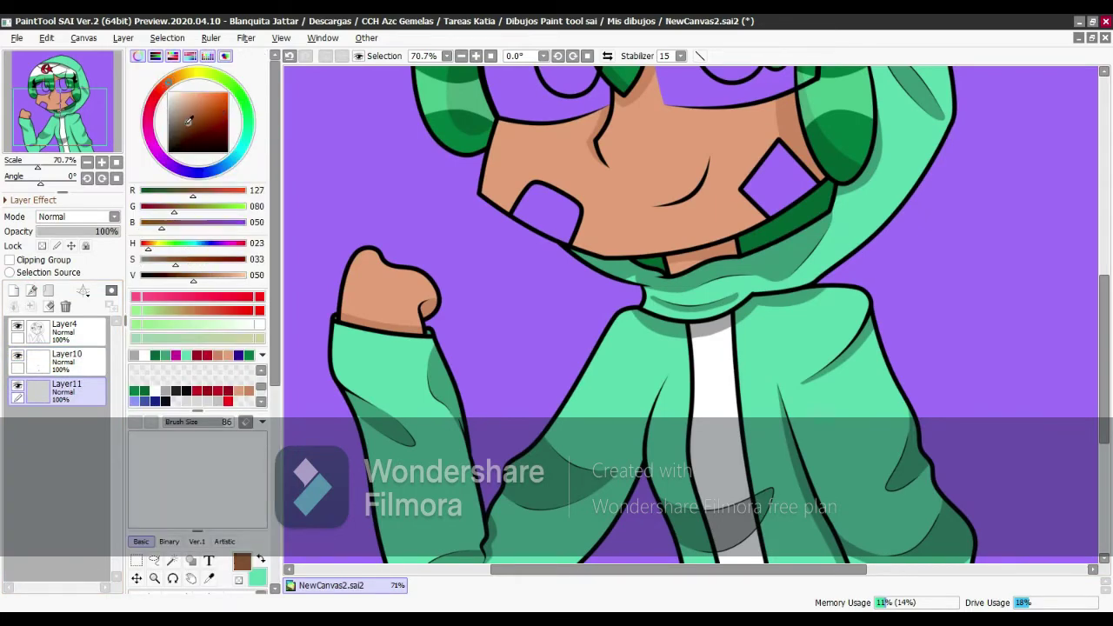
{"action": "scroll", "coordinate": [783, 180], "scroll_direction": "up", "scroll_amount": 5}
{"action": "scroll", "coordinate": [198, 530], "scroll_direction": "down", "scroll_amount": 5}
{"action": "key", "text": "n"}
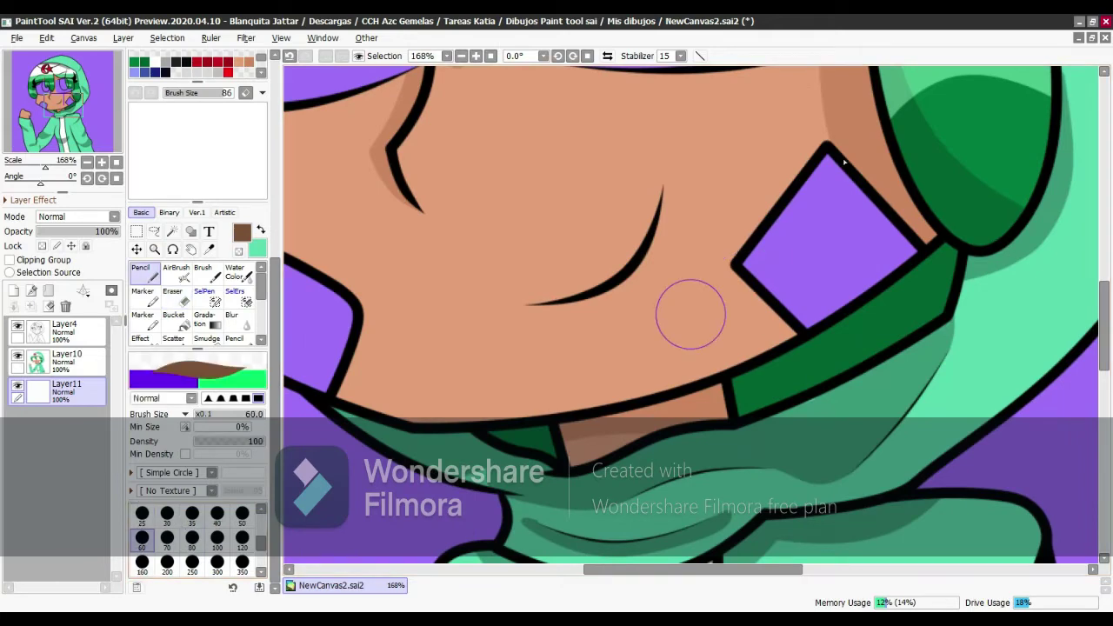
{"action": "left_click_drag", "start_coordinate": [798, 314], "coordinate": [933, 296]}
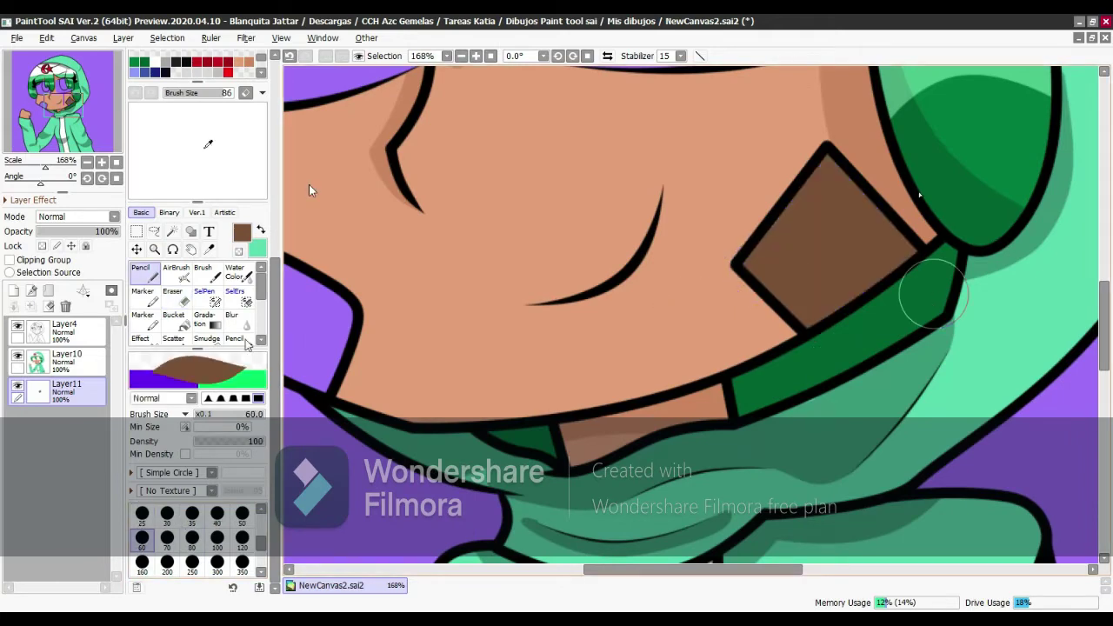
Fill the rounded cheek patch on the other side of the face with a lighter reddish brown.
{"action": "scroll", "coordinate": [198, 261], "scroll_direction": "up", "scroll_amount": 5}
{"action": "scroll", "coordinate": [696, 313], "scroll_direction": "left", "scroll_amount": 3}
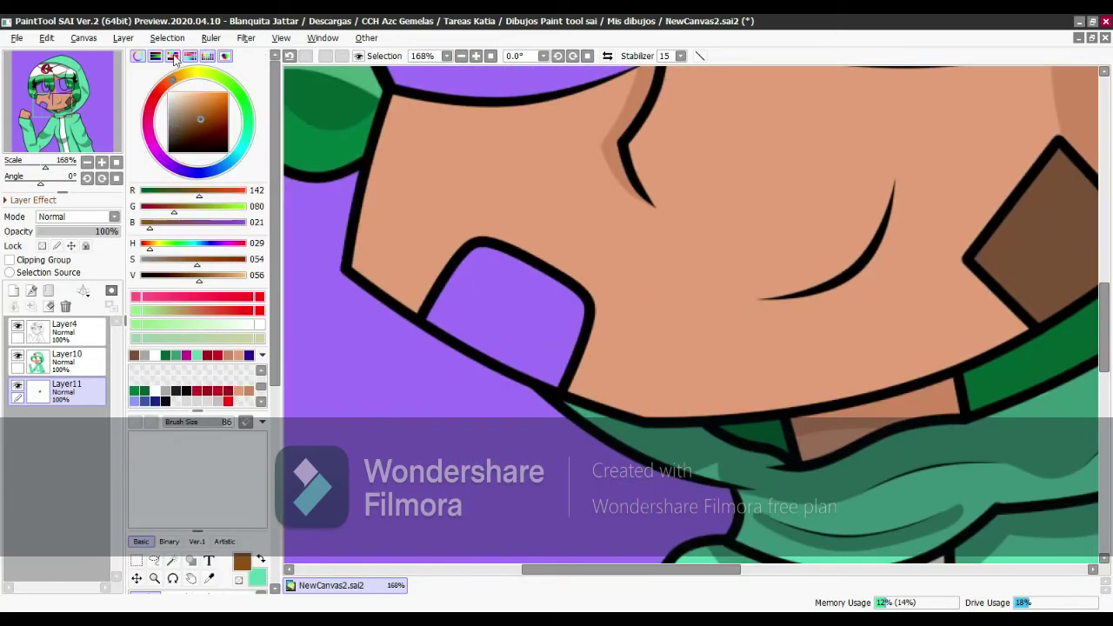
{"action": "left_click", "coordinate": [172, 83]}
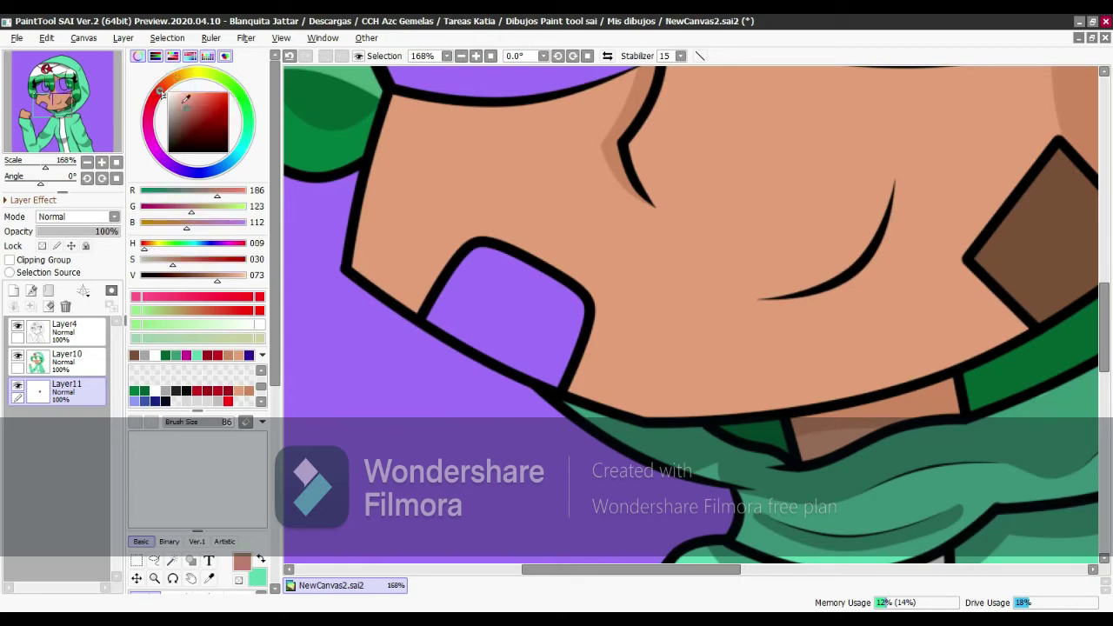
{"action": "left_click", "coordinate": [193, 113]}
{"action": "scroll", "coordinate": [745, 360], "scroll_direction": "up", "scroll_amount": 2}
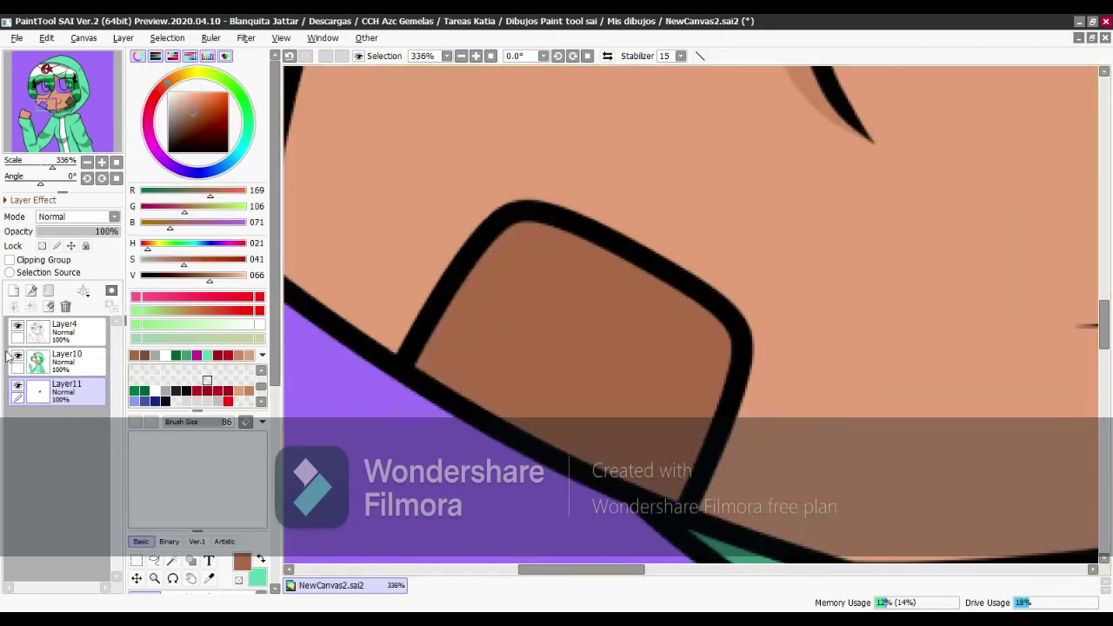
Add a clipped layer above the patch layer and shade the diamond patch's outer edge with dark brown using the size 60 Pencil.
{"action": "left_click", "coordinate": [13, 290]}
{"action": "left_click", "coordinate": [9, 259]}
{"action": "scroll", "coordinate": [763, 206], "scroll_direction": "down", "scroll_amount": 5}
{"action": "scroll", "coordinate": [763, 206], "scroll_direction": "up", "scroll_amount": 5}
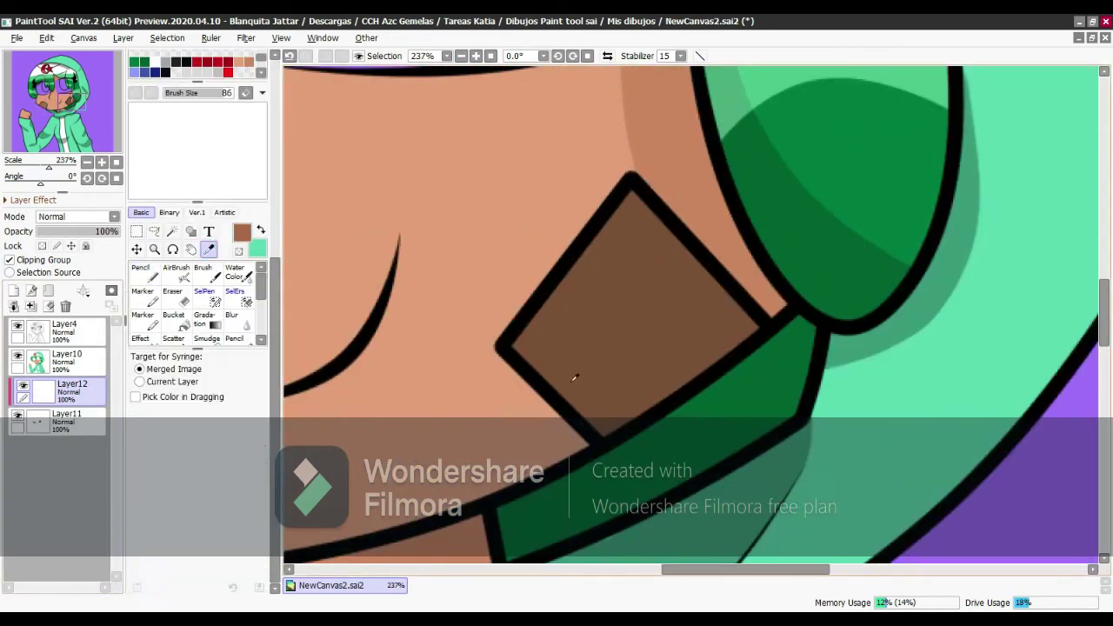
{"action": "left_click", "coordinate": [574, 377], "text": "alt"}
{"action": "left_click", "coordinate": [195, 138]}
{"action": "scroll", "coordinate": [196, 174], "scroll_direction": "down", "scroll_amount": 5}
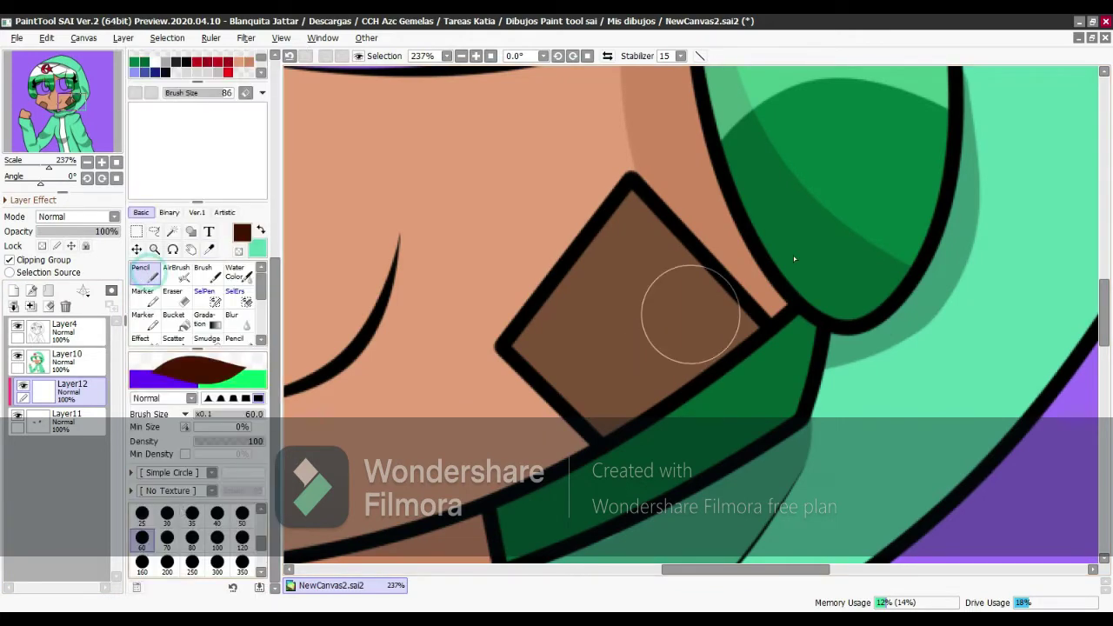
{"action": "left_click_drag", "start_coordinate": [690, 186], "coordinate": [756, 339]}
{"action": "scroll", "coordinate": [532, 411], "scroll_direction": "down", "scroll_amount": 5}
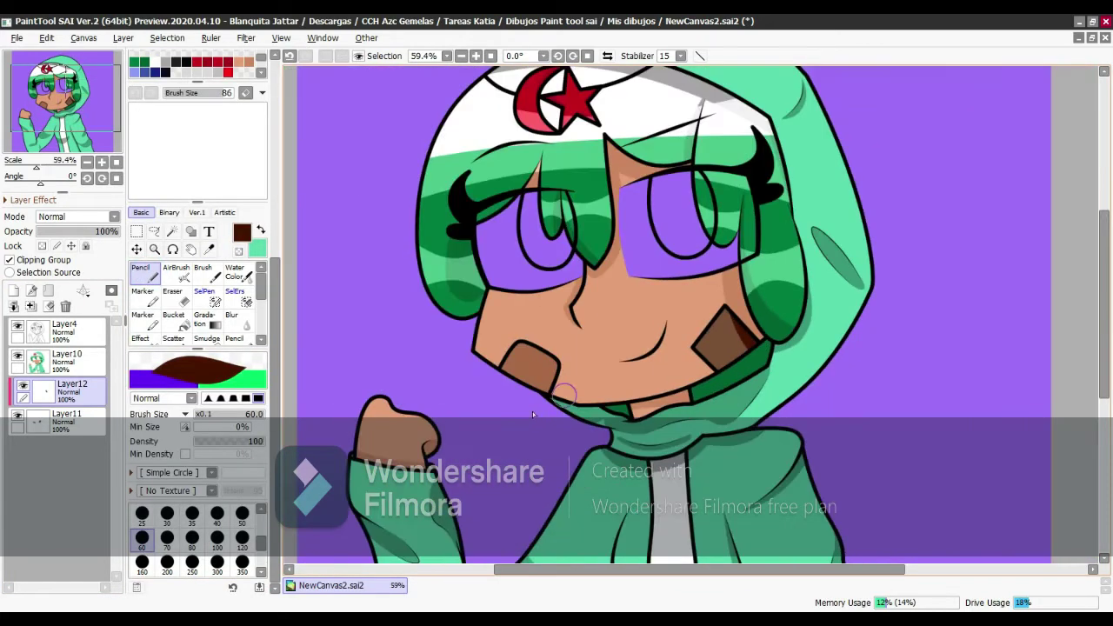
Merge the patch layers with the character's colours and place a new empty layer beneath them.
{"action": "left_click", "coordinate": [16, 305]}
{"action": "left_click", "coordinate": [15, 304]}
{"action": "left_click", "coordinate": [15, 294]}
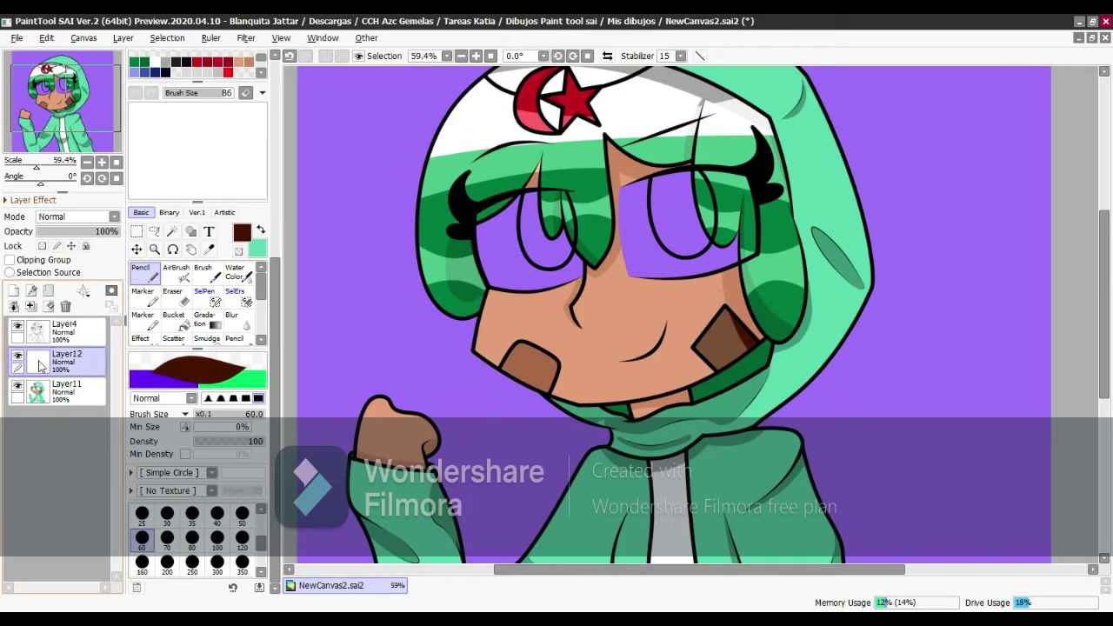
{"action": "left_click_drag", "start_coordinate": [39, 366], "coordinate": [40, 398]}
Paint the inside of both eyes white on Layer12.
{"action": "scroll", "coordinate": [248, 581], "scroll_direction": "up", "scroll_amount": 5}
{"action": "scroll", "coordinate": [545, 234], "scroll_direction": "up", "scroll_amount": 4}
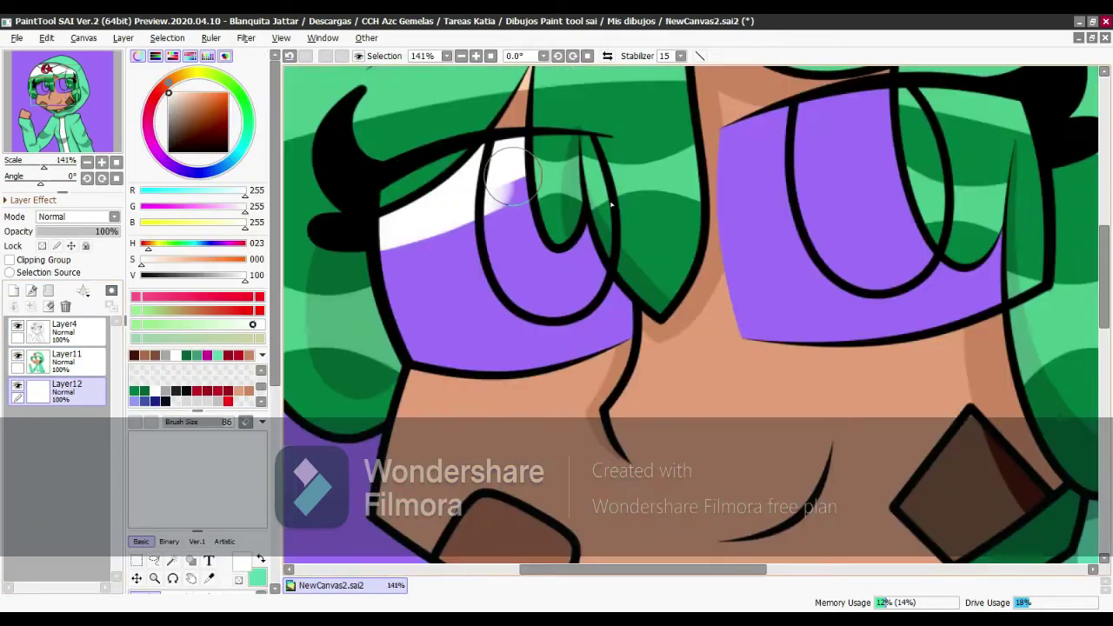
{"action": "mouse_move", "coordinate": [439, 311]}
{"action": "left_mouse_down"}
{"action": "mouse_move", "coordinate": [795, 368]}
{"action": "mouse_move", "coordinate": [864, 187]}
{"action": "mouse_move", "coordinate": [974, 368]}
{"action": "left_mouse_up"}
Add Layer13 above the eye whites and fill one iris with blue and the other with light grey using the Bucket.
{"action": "left_click", "coordinate": [13, 290]}
{"action": "left_click", "coordinate": [144, 400]}
{"action": "scroll", "coordinate": [199, 487], "scroll_direction": "down", "scroll_amount": 5}
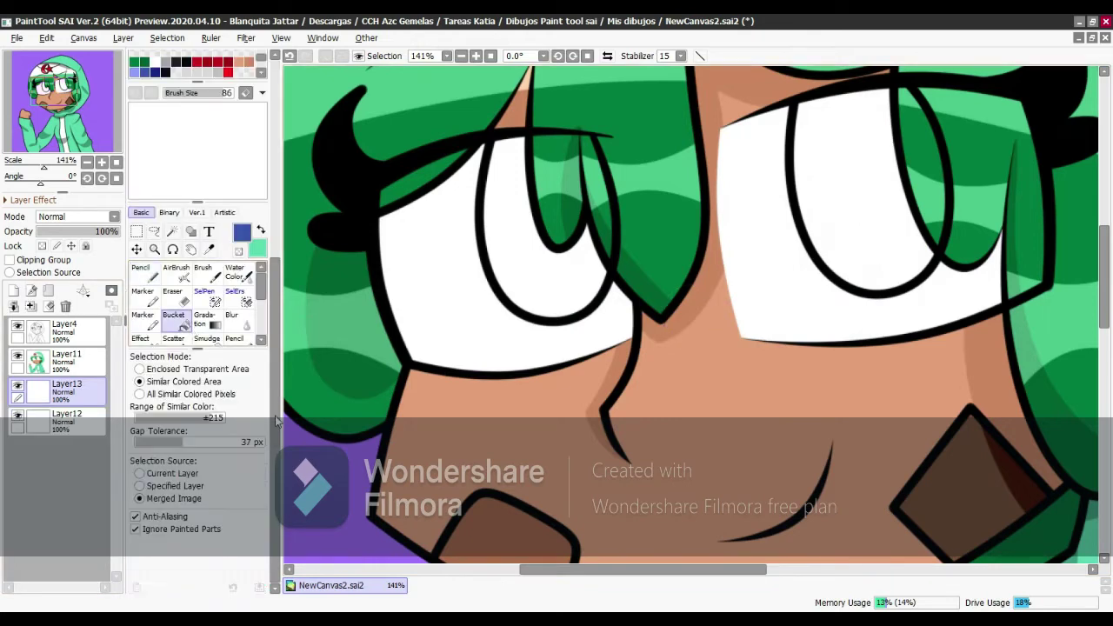
{"action": "left_click", "coordinate": [173, 364]}
{"action": "left_click", "coordinate": [539, 243]}
{"action": "left_click", "coordinate": [838, 188]}
Add a layer clipped to the iris colours and set its blending mode to Multiply.
{"action": "left_click", "coordinate": [13, 290]}
{"action": "left_click", "coordinate": [10, 259]}
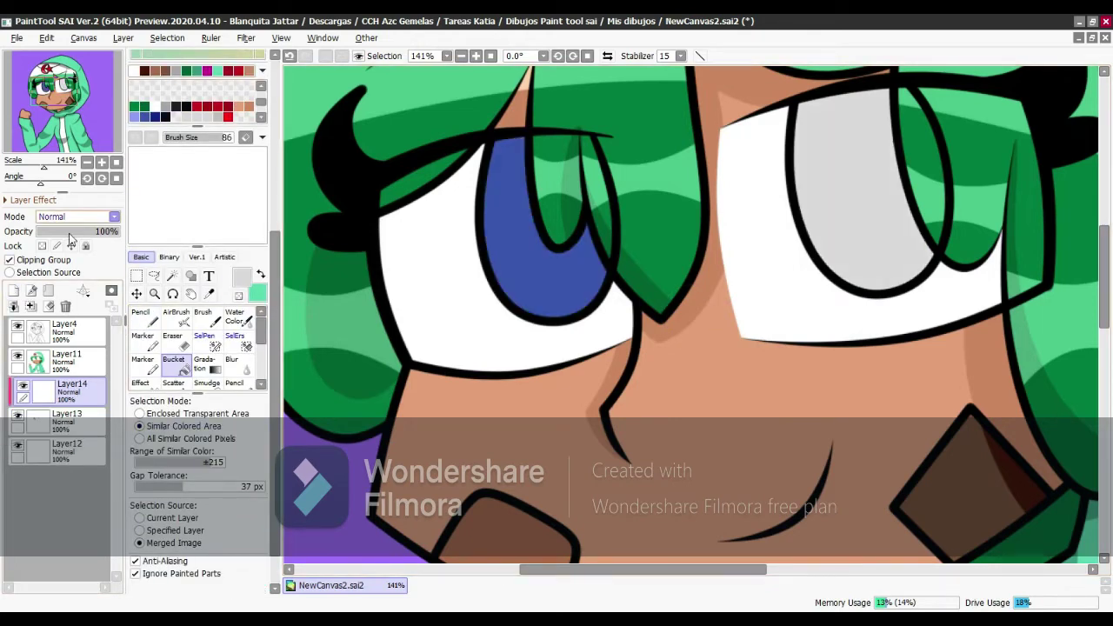
{"action": "left_click", "coordinate": [77, 217]}
{"action": "left_click", "coordinate": [74, 240]}
Shade the upper part of the blue iris with dark blue using the size 60 Pencil.
{"action": "left_click", "coordinate": [141, 317]}
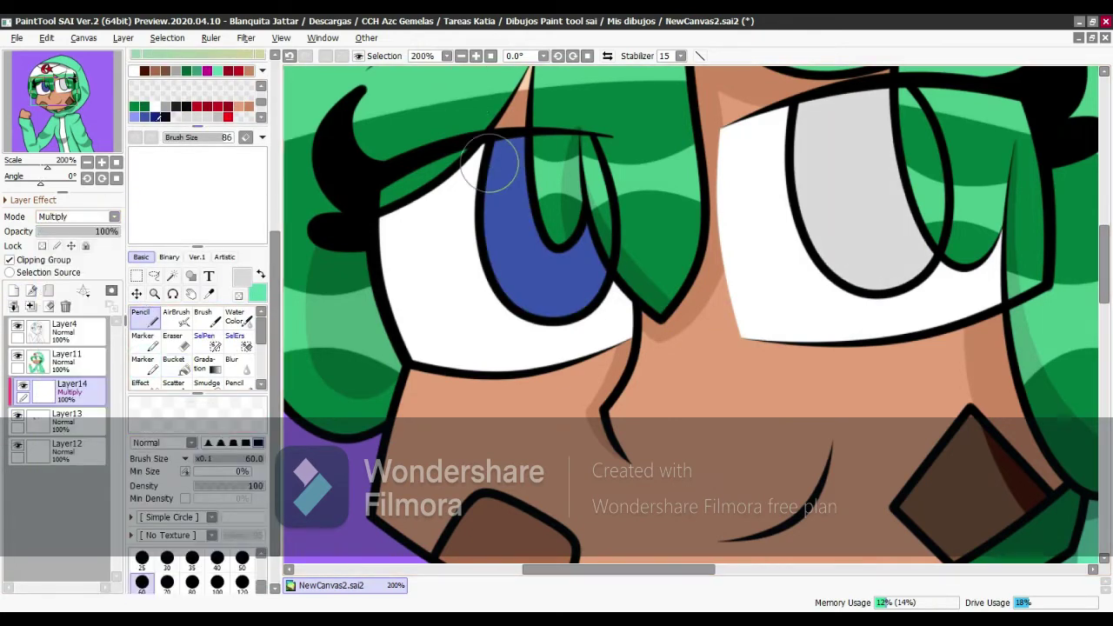
{"action": "left_click", "coordinate": [489, 162], "text": "alt"}
{"action": "scroll", "coordinate": [488, 157], "scroll_direction": "up", "scroll_amount": 1}
{"action": "left_click_drag", "start_coordinate": [442, 186], "coordinate": [410, 218]}
{"action": "scroll", "coordinate": [715, 256], "scroll_direction": "down", "scroll_amount": 1}
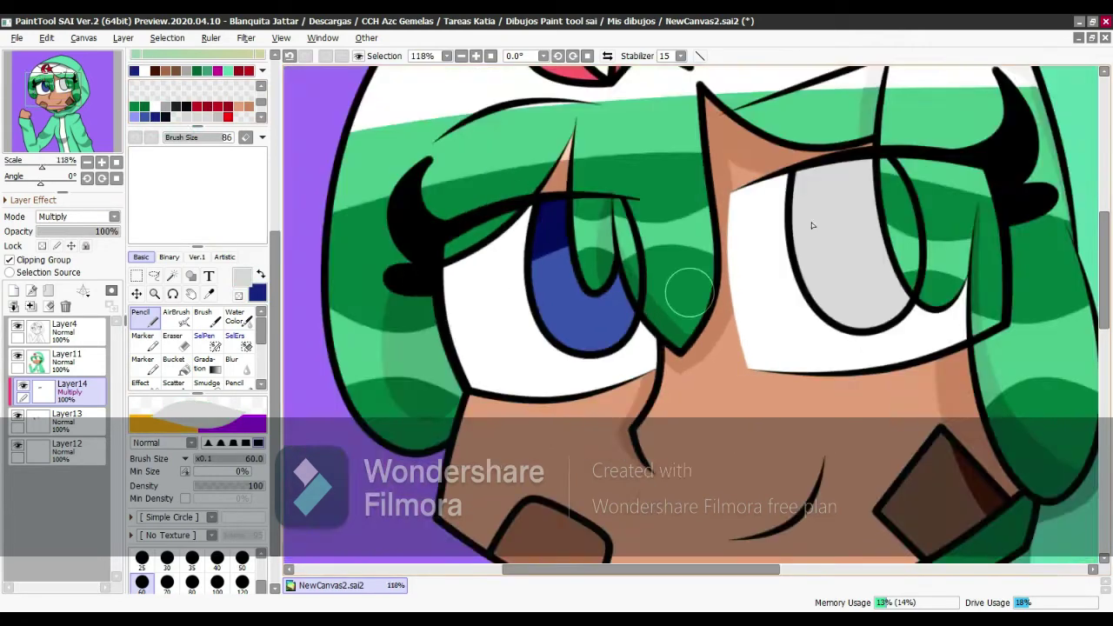
Shade the upper part of the grey iris with light grey and soften the shadow's edge with the size 35 Blur.
{"action": "scroll", "coordinate": [715, 256], "scroll_direction": "up", "scroll_amount": 2}
{"action": "left_click_drag", "start_coordinate": [716, 255], "coordinate": [947, 96]}
{"action": "left_click", "coordinate": [232, 359]}
{"action": "scroll", "coordinate": [275, 565], "scroll_direction": "down", "scroll_amount": 1}
{"action": "left_click", "coordinate": [192, 563]}
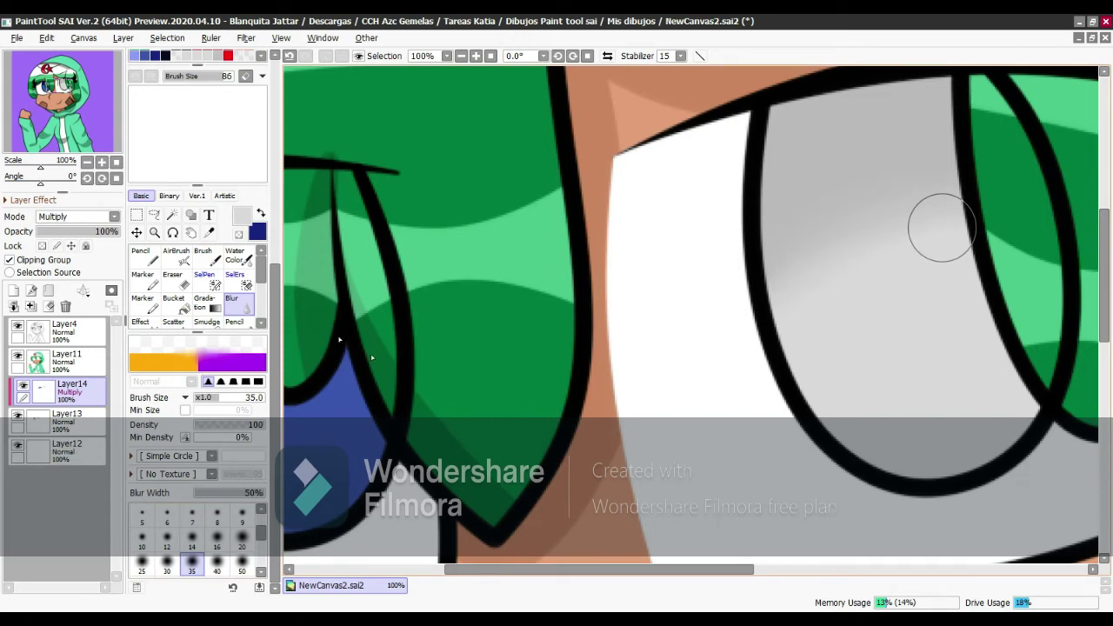
{"action": "scroll", "coordinate": [689, 239], "scroll_direction": "down", "scroll_amount": 1}
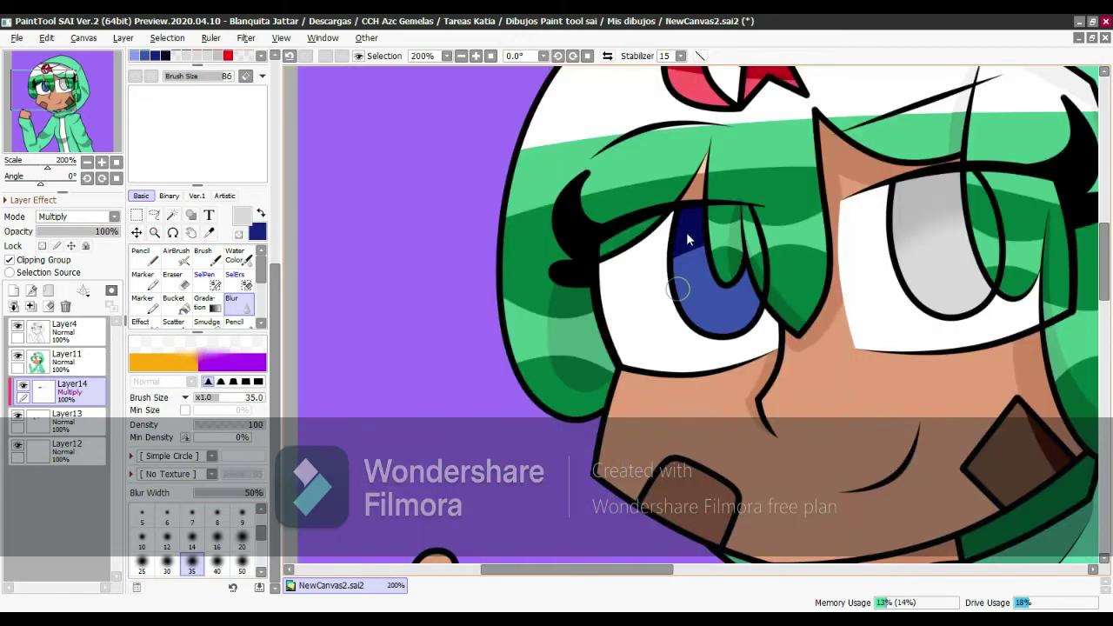
Soften the lower edge of the blue iris's dark shadow with the size 35 Blur.
{"action": "scroll", "coordinate": [686, 232], "scroll_direction": "up", "scroll_amount": 2}
{"action": "key", "text": "n"}
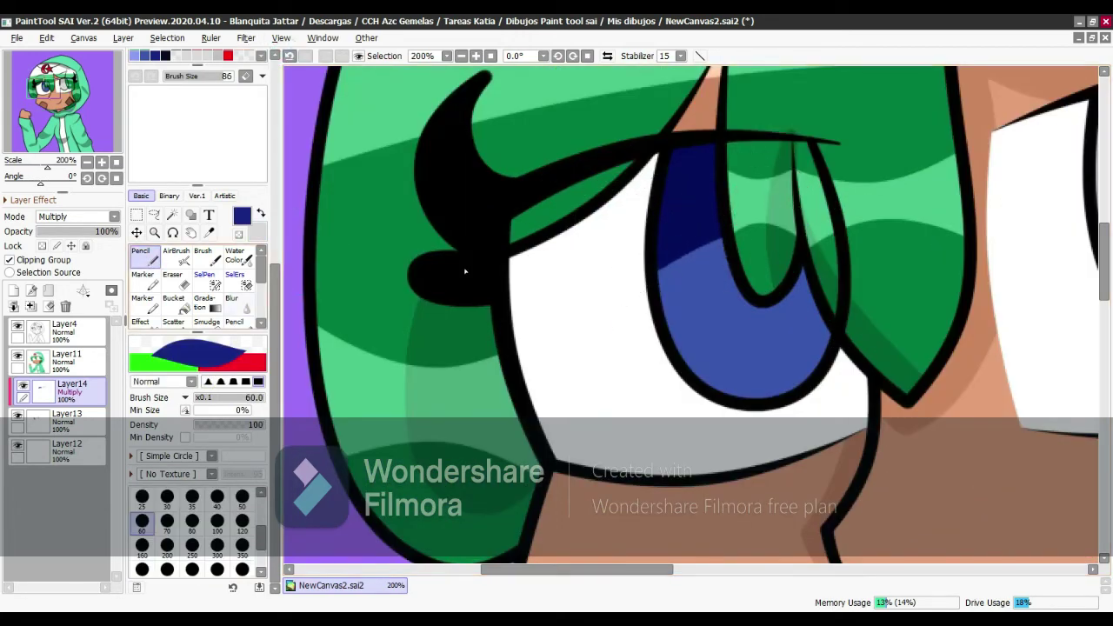
{"action": "key", "text": "n"}
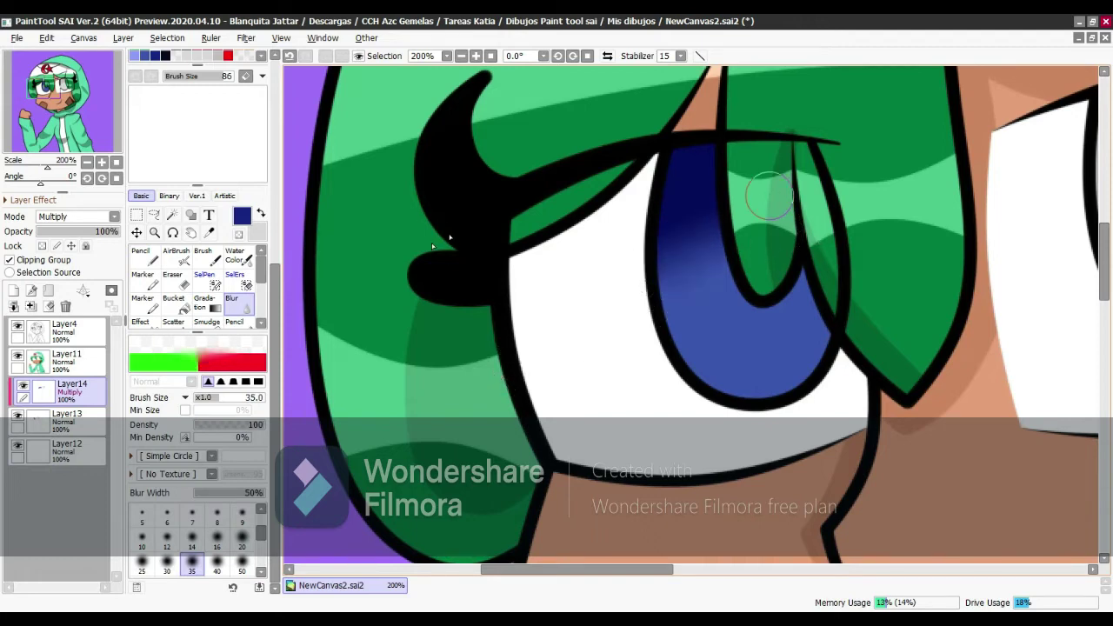
{"action": "scroll", "coordinate": [769, 195], "scroll_direction": "down", "scroll_amount": 2}
{"action": "scroll", "coordinate": [769, 195], "scroll_direction": "up", "scroll_amount": 1}
Add a clipped Multiply layer and paint a near-black pupil in the blue iris using the size 60 Pencil.
{"action": "key", "text": "ctrl+shift+n"}
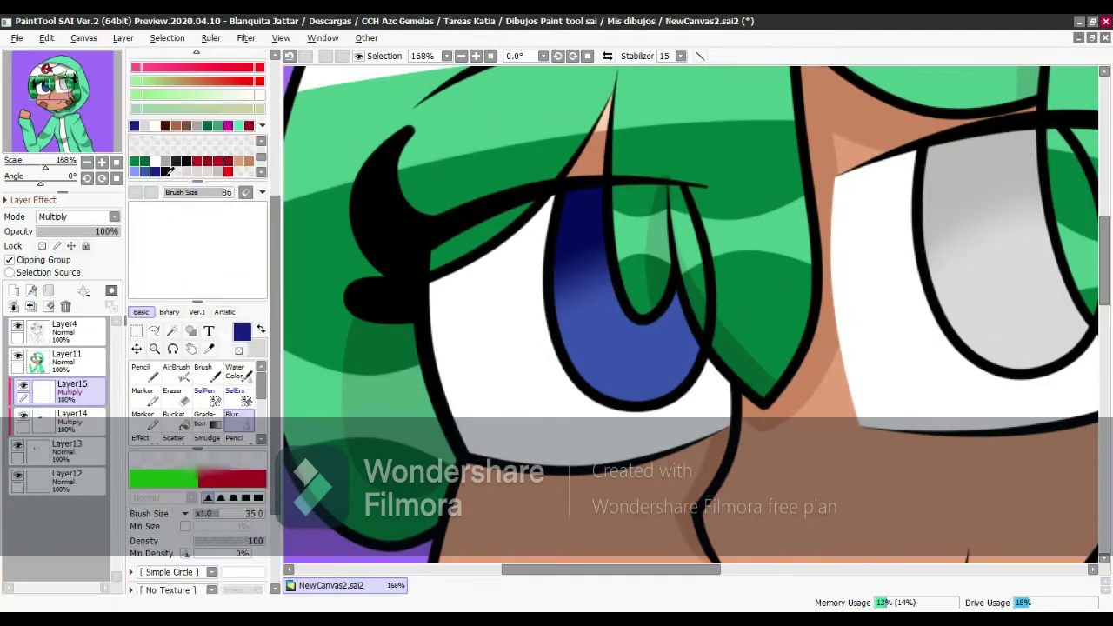
{"action": "key", "text": "n"}
{"action": "scroll", "coordinate": [589, 293], "scroll_direction": "up", "scroll_amount": 3}
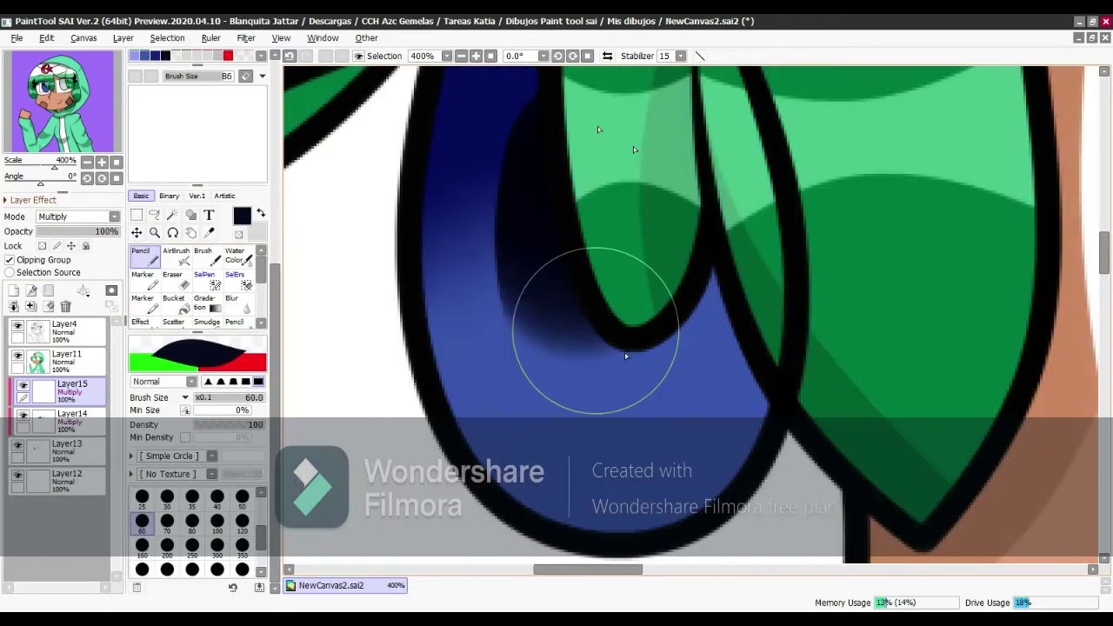
{"action": "left_click_drag", "start_coordinate": [596, 328], "coordinate": [611, 346]}
{"action": "scroll", "coordinate": [276, 298], "scroll_direction": "up", "scroll_amount": 5}
{"action": "scroll", "coordinate": [715, 372], "scroll_direction": "down", "scroll_amount": 5}
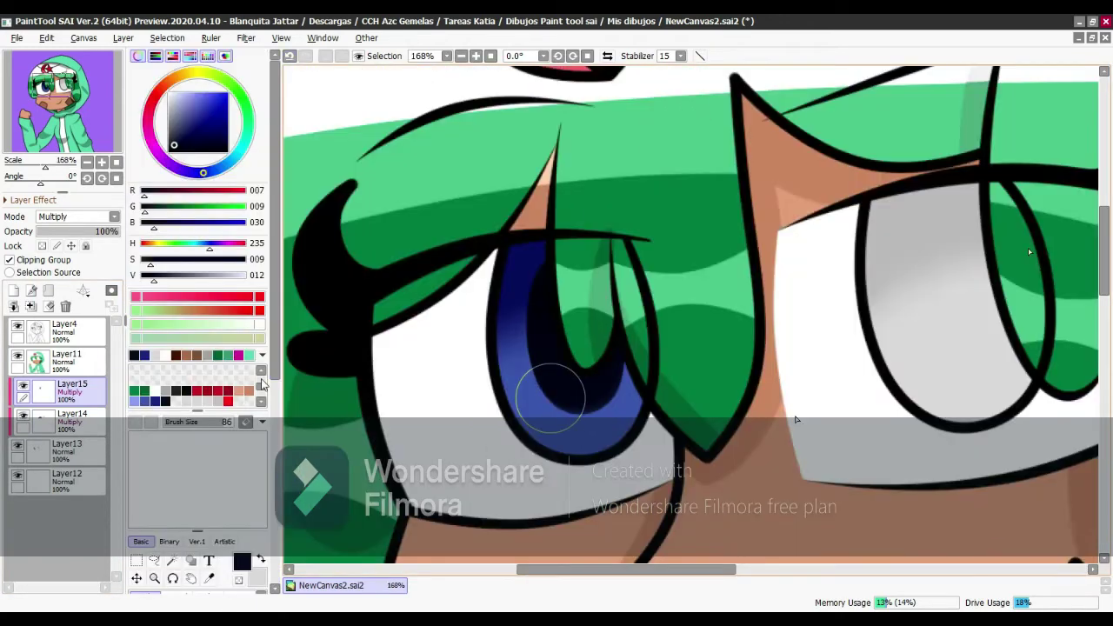
Paint a grey pupil in the grey iris on the same Multiply layer.
{"action": "scroll", "coordinate": [715, 373], "scroll_direction": "up", "scroll_amount": 2}
{"action": "mouse_move", "coordinate": [714, 372]}
{"action": "left_mouse_down"}
{"action": "mouse_move", "coordinate": [667, 257]}
{"action": "mouse_move", "coordinate": [683, 258]}
{"action": "mouse_move", "coordinate": [663, 326]}
{"action": "mouse_move", "coordinate": [690, 410]}
{"action": "left_mouse_up"}
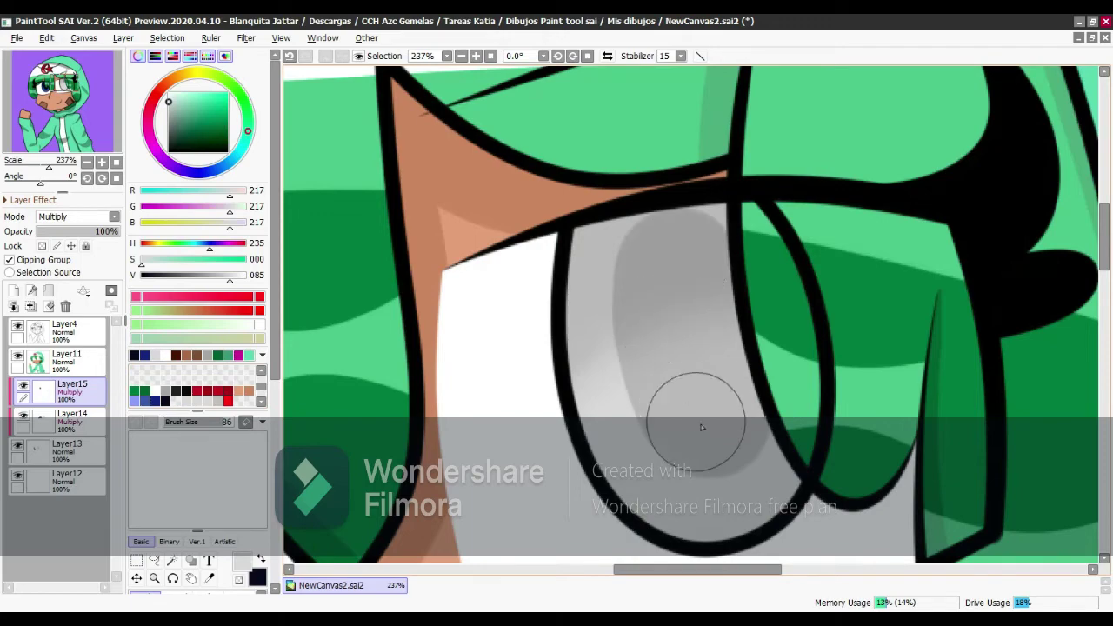
{"action": "scroll", "coordinate": [607, 275], "scroll_direction": "down", "scroll_amount": 4}
{"action": "scroll", "coordinate": [607, 275], "scroll_direction": "up", "scroll_amount": 4}
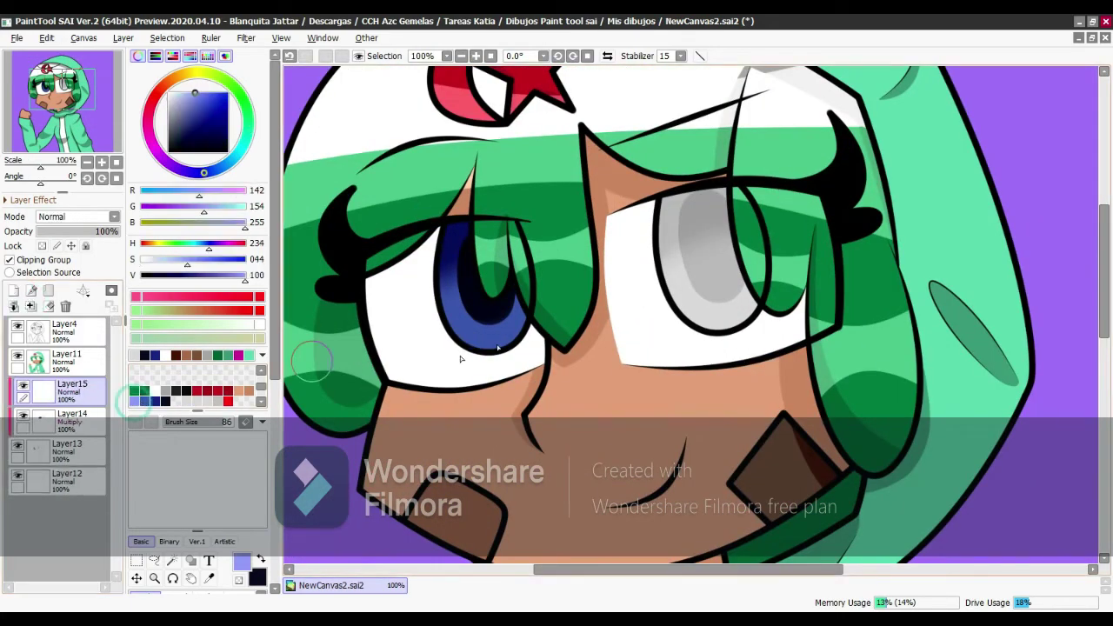
Set the clipped Layer15 to Shine and paint light highlights across the lower part of the irises.
{"action": "left_click", "coordinate": [76, 216]}
{"action": "left_click", "coordinate": [49, 307]}
{"action": "scroll", "coordinate": [485, 323], "scroll_direction": "up", "scroll_amount": 2}
{"action": "mouse_move", "coordinate": [484, 322]}
{"action": "left_mouse_down"}
{"action": "mouse_move", "coordinate": [517, 343]}
{"action": "mouse_move", "coordinate": [443, 343]}
{"action": "mouse_move", "coordinate": [409, 374]}
{"action": "mouse_move", "coordinate": [385, 318]}
{"action": "mouse_move", "coordinate": [455, 288]}
{"action": "mouse_move", "coordinate": [461, 321]}
{"action": "left_mouse_up"}
{"action": "scroll", "coordinate": [253, 522], "scroll_direction": "down", "scroll_amount": 5}
Soften the upper edge of the grey iris's highlight with the size 20 Blur.
{"action": "left_click", "coordinate": [231, 393]}
{"action": "scroll", "coordinate": [461, 322], "scroll_direction": "down", "scroll_amount": 2}
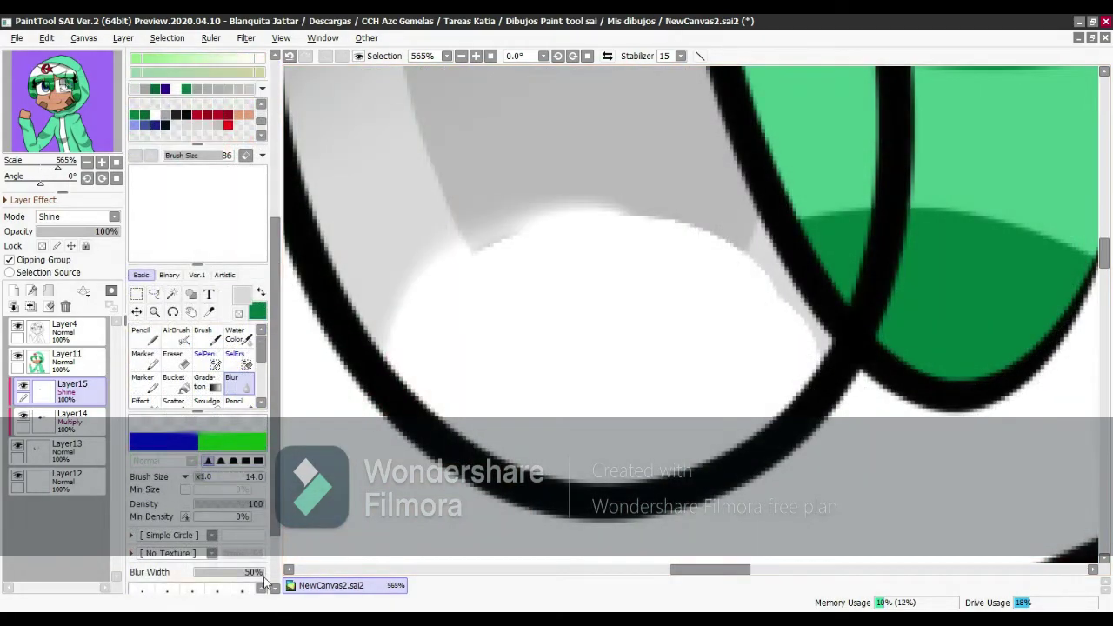
{"action": "scroll", "coordinate": [265, 581], "scroll_direction": "down", "scroll_amount": 2}
{"action": "left_click", "coordinate": [242, 563]}
{"action": "mouse_move", "coordinate": [405, 315]}
{"action": "left_mouse_down"}
{"action": "mouse_move", "coordinate": [551, 241]}
{"action": "mouse_move", "coordinate": [810, 373]}
{"action": "mouse_move", "coordinate": [784, 297]}
{"action": "left_mouse_up"}
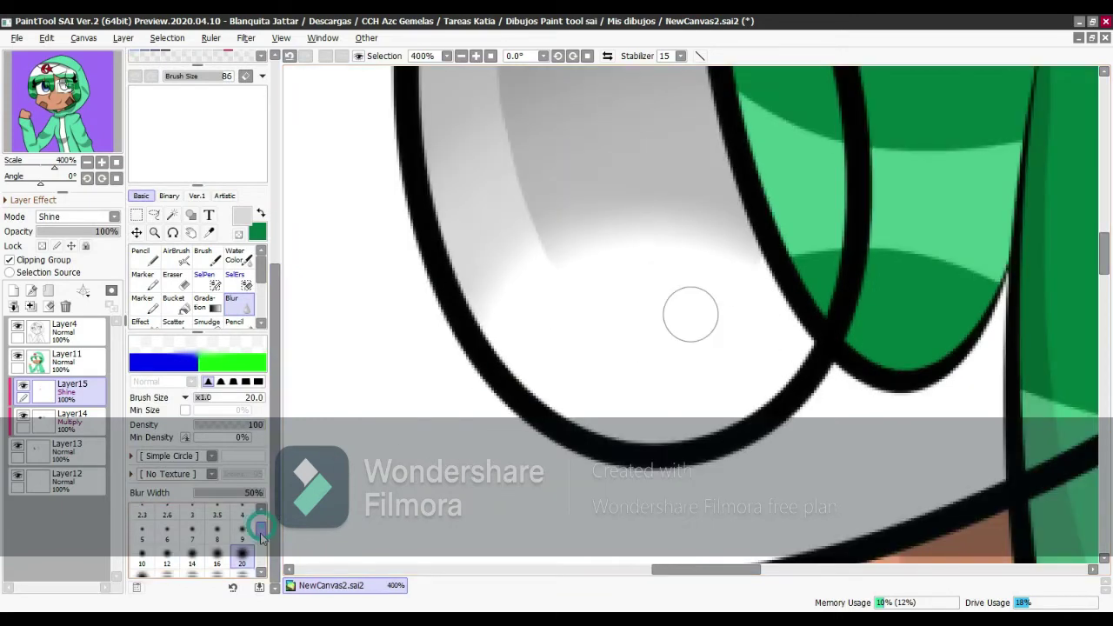
Smooth the grey iris's highlight with the size 100 Blur and add a clipped Shine layer above it.
{"action": "mouse_move", "coordinate": [623, 319]}
{"action": "left_mouse_down"}
{"action": "mouse_move", "coordinate": [666, 308]}
{"action": "mouse_move", "coordinate": [633, 337]}
{"action": "mouse_move", "coordinate": [864, 407]}
{"action": "left_mouse_up"}
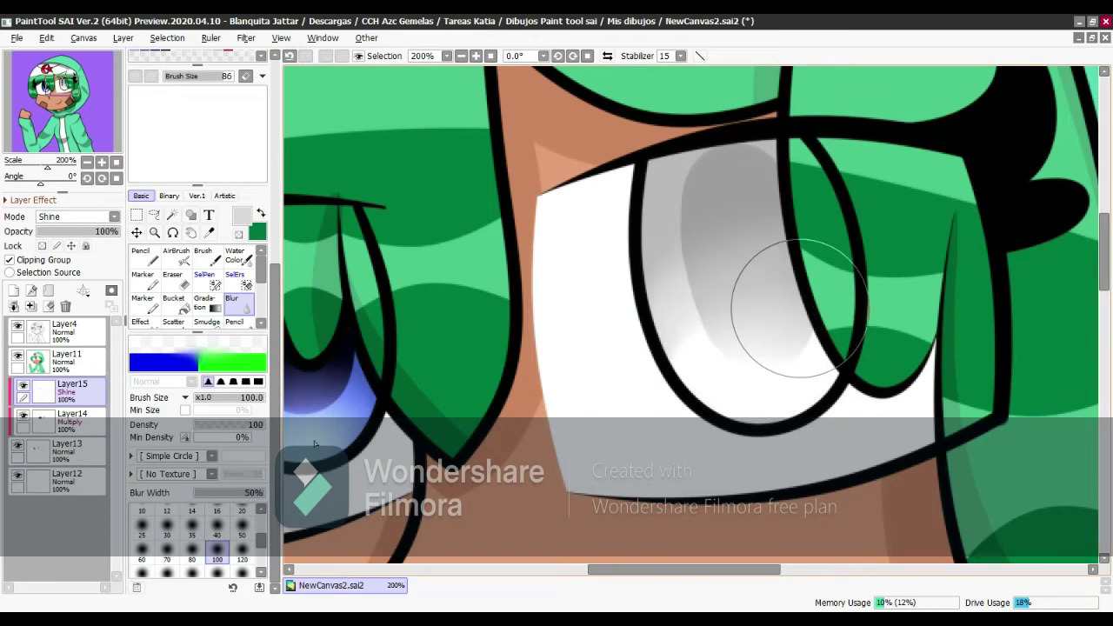
{"action": "left_click", "coordinate": [14, 290]}
{"action": "left_click", "coordinate": [115, 216]}
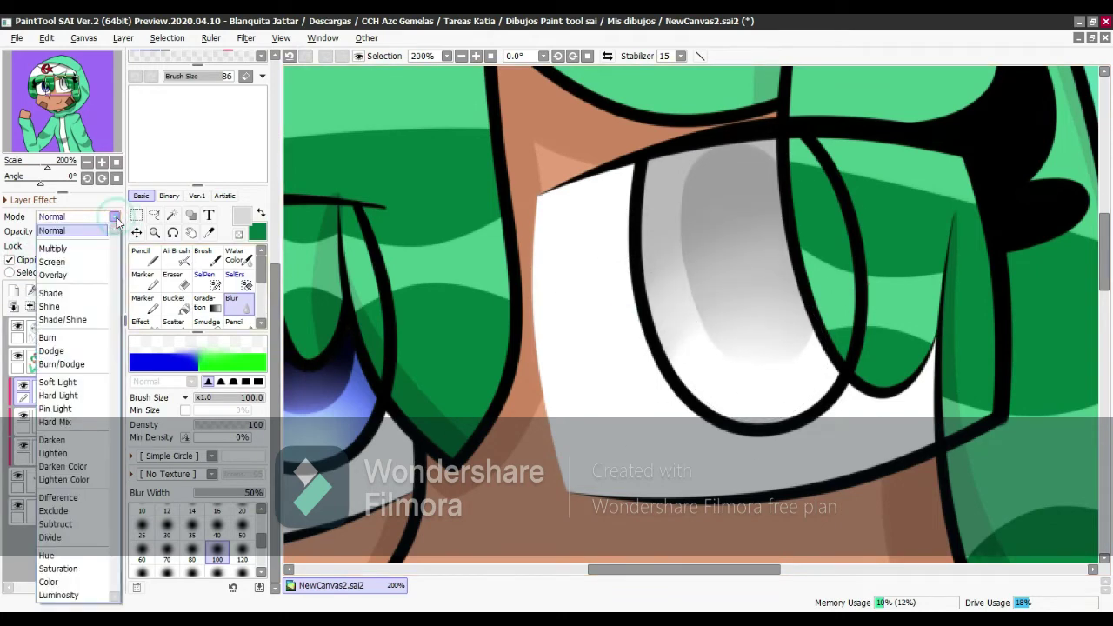
{"action": "left_click", "coordinate": [63, 307]}
{"action": "scroll", "coordinate": [200, 348], "scroll_direction": "up", "scroll_amount": 5}
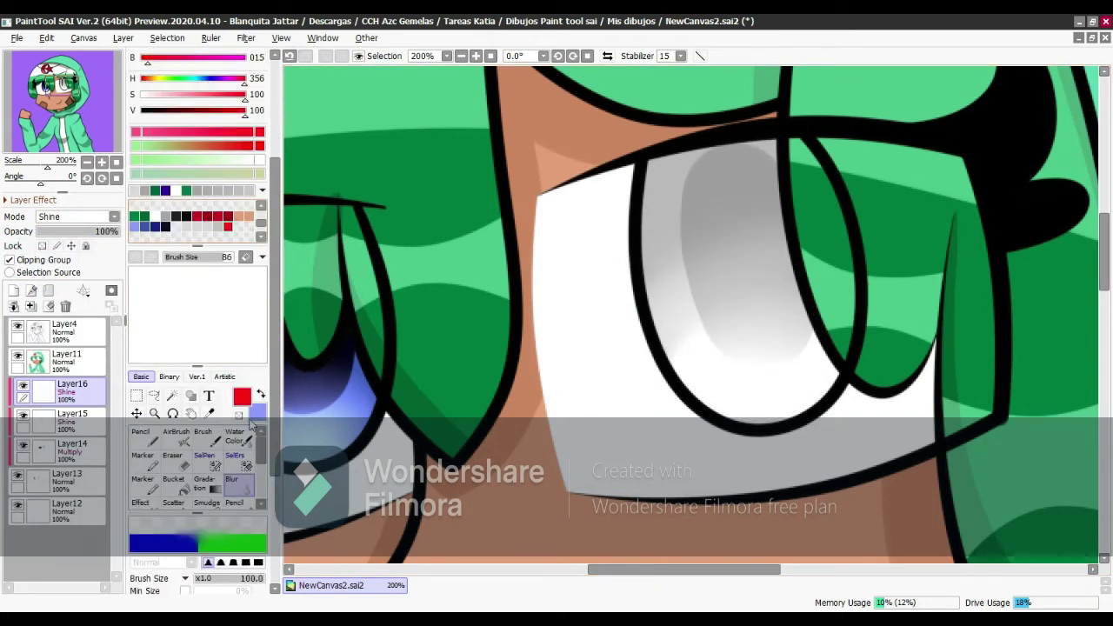
Paint red highlights across the lower part and upper corner of the grey iris with the size 40 Pencil and set the layer's opacity to 30%.
{"action": "scroll", "coordinate": [252, 423], "scroll_direction": "down", "scroll_amount": 2}
{"action": "scroll", "coordinate": [773, 293], "scroll_direction": "up", "scroll_amount": 3, "text": "ctrl"}
{"action": "left_click_drag", "start_coordinate": [713, 300], "coordinate": [826, 296]}
{"action": "scroll", "coordinate": [200, 348], "scroll_direction": "down", "scroll_amount": 3}
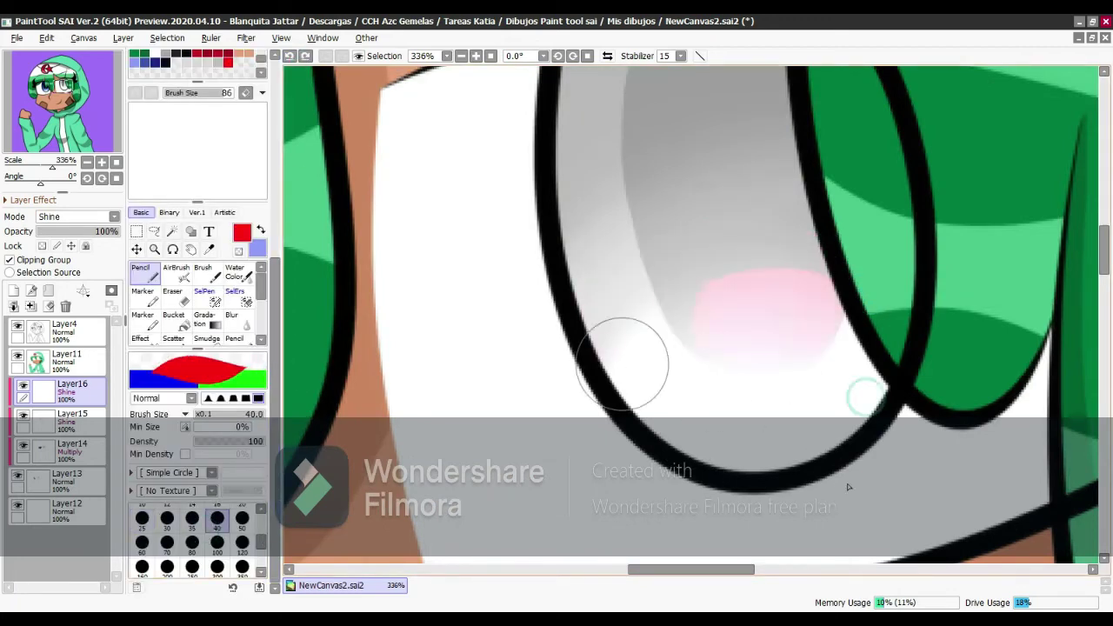
{"action": "left_click_drag", "start_coordinate": [687, 309], "coordinate": [613, 339]}
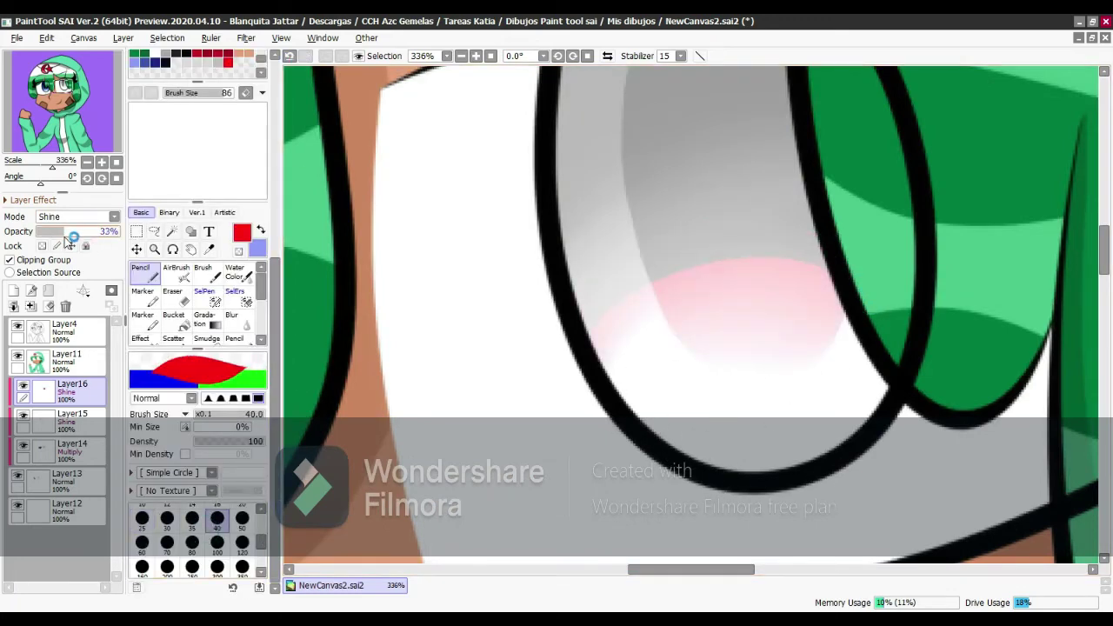
{"action": "left_click_drag", "start_coordinate": [69, 239], "coordinate": [67, 239]}
{"action": "scroll", "coordinate": [641, 377], "scroll_direction": "down", "scroll_amount": 5}
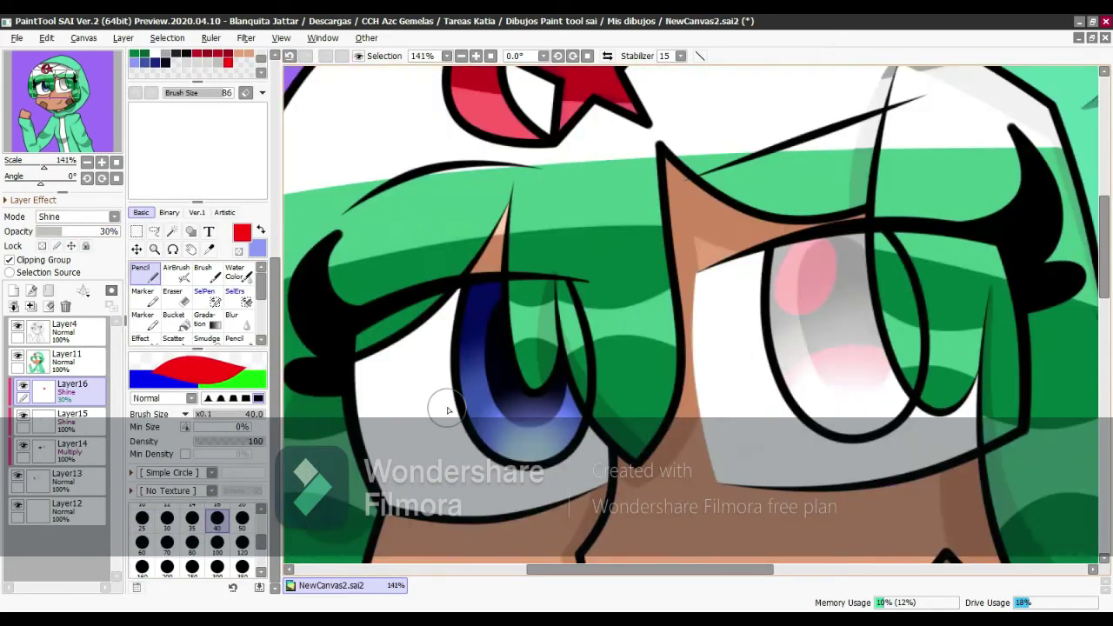
Paint matching periwinkle highlights across the bottom and upper side of the blue iris with the size 40 Pencil.
{"action": "scroll", "coordinate": [448, 410], "scroll_direction": "up", "scroll_amount": 6}
{"action": "key", "text": "x"}
{"action": "mouse_move", "coordinate": [643, 383]}
{"action": "left_mouse_down"}
{"action": "mouse_move", "coordinate": [658, 410]}
{"action": "mouse_move", "coordinate": [529, 510]}
{"action": "left_mouse_up"}
{"action": "key", "text": "ctrl+z"}
{"action": "left_click_drag", "start_coordinate": [609, 487], "coordinate": [722, 465]}
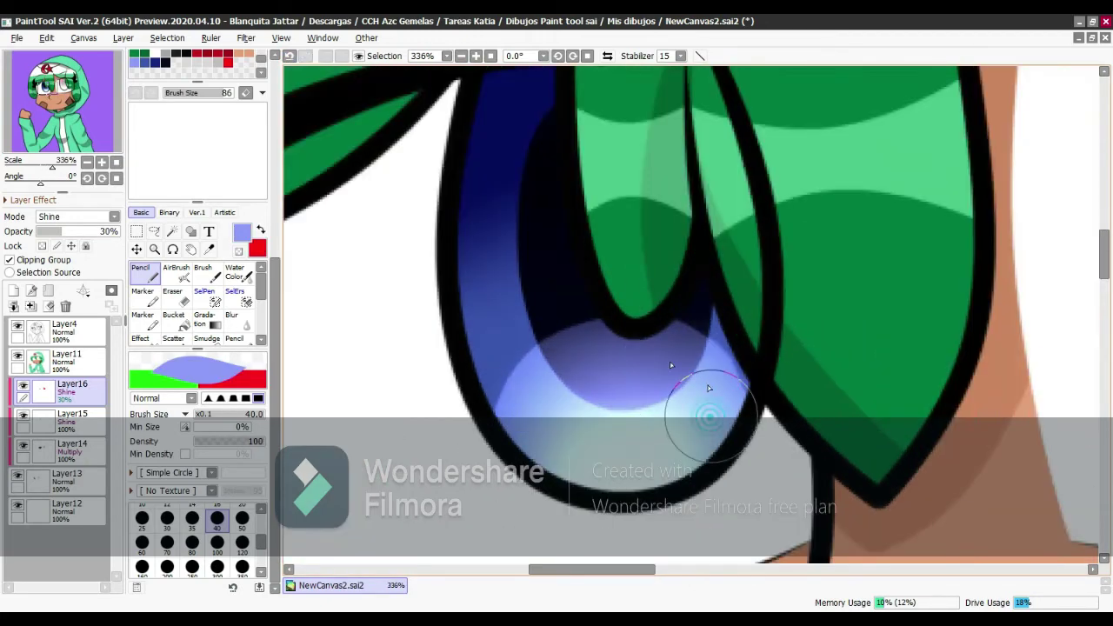
{"action": "scroll", "coordinate": [652, 374], "scroll_direction": "up", "scroll_amount": 4}
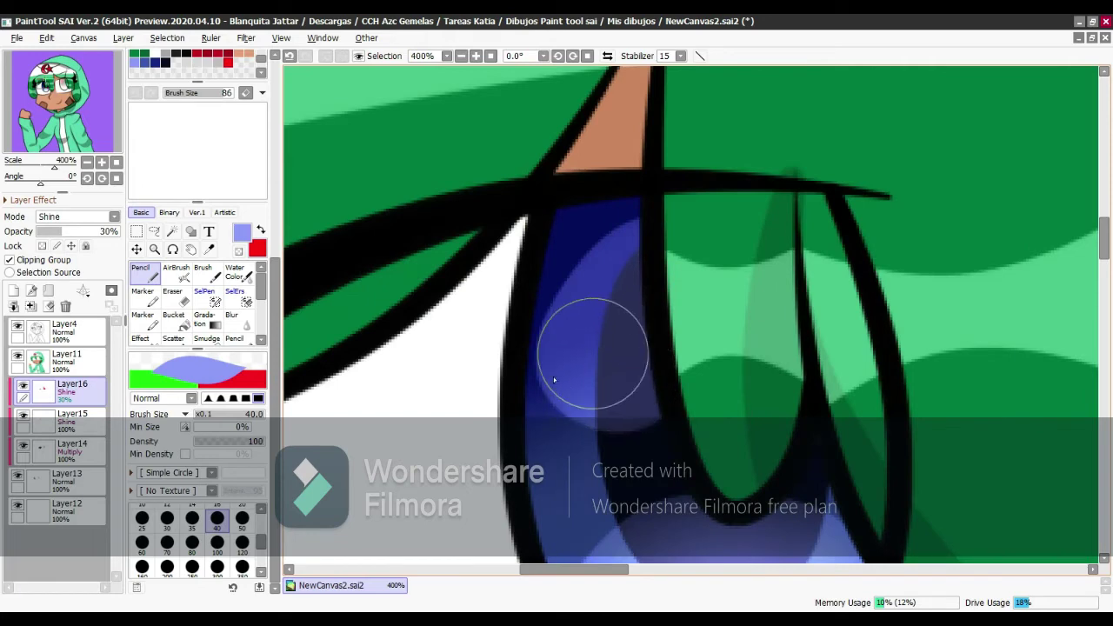
Add a clipped Shine layer at 30% opacity and paint a rounded periwinkle highlight inside the blue iris's pupil.
{"action": "scroll", "coordinate": [651, 397], "scroll_direction": "down", "scroll_amount": 6}
{"action": "scroll", "coordinate": [392, 258], "scroll_direction": "up", "scroll_amount": 2}
{"action": "key", "text": "ctrl+shift+n"}
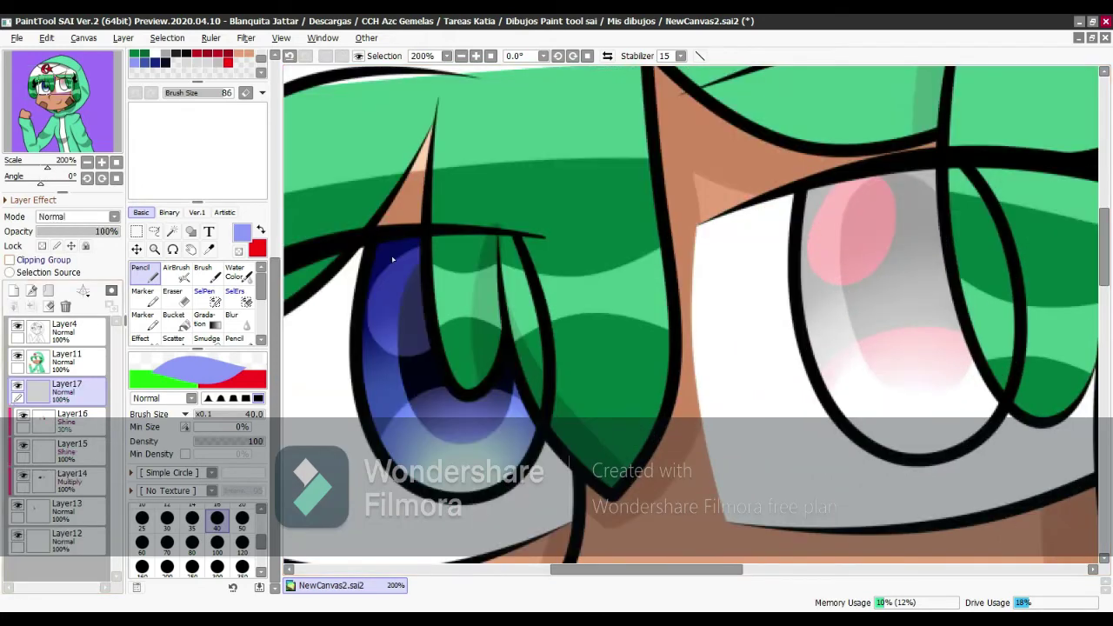
{"action": "scroll", "coordinate": [392, 258], "scroll_direction": "up", "scroll_amount": 3}
{"action": "left_click", "coordinate": [78, 217]}
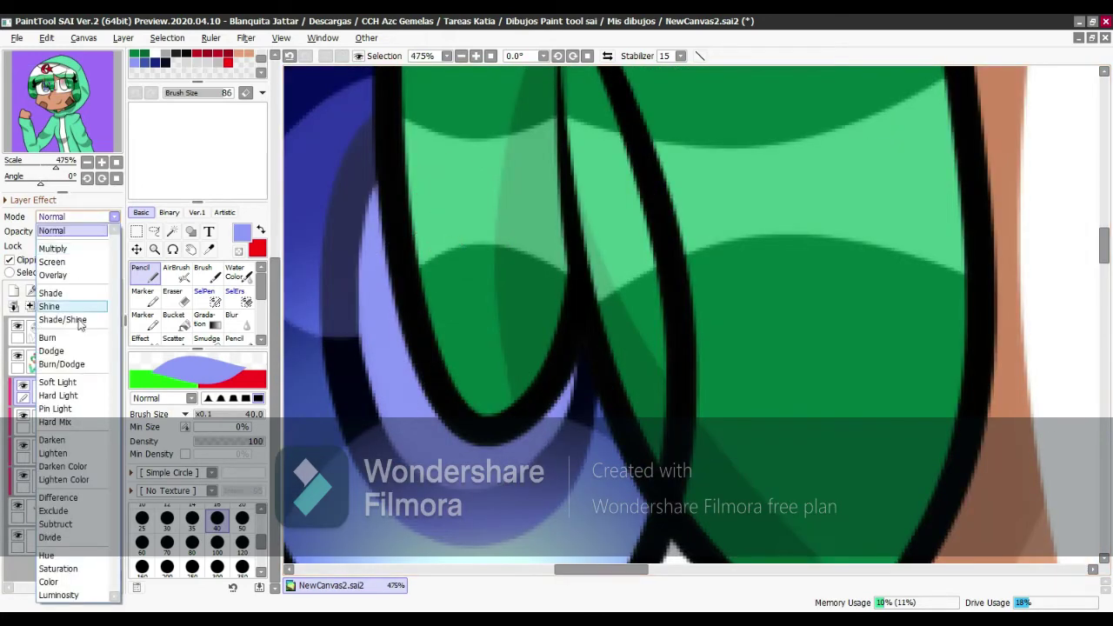
{"action": "left_click", "coordinate": [61, 306]}
{"action": "left_click_drag", "start_coordinate": [119, 232], "coordinate": [62, 231]}
{"action": "scroll", "coordinate": [652, 304], "scroll_direction": "down", "scroll_amount": 5}
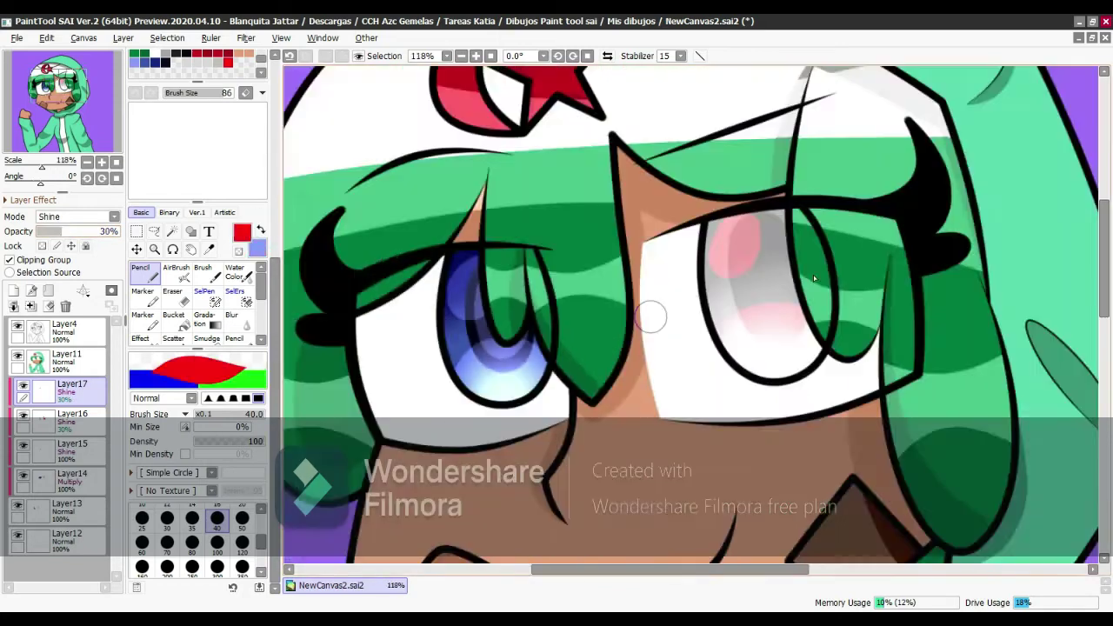
Paint a rounded red highlight over the grey iris's pupil on the same Shine layer.
{"action": "scroll", "coordinate": [813, 275], "scroll_direction": "up", "scroll_amount": 4}
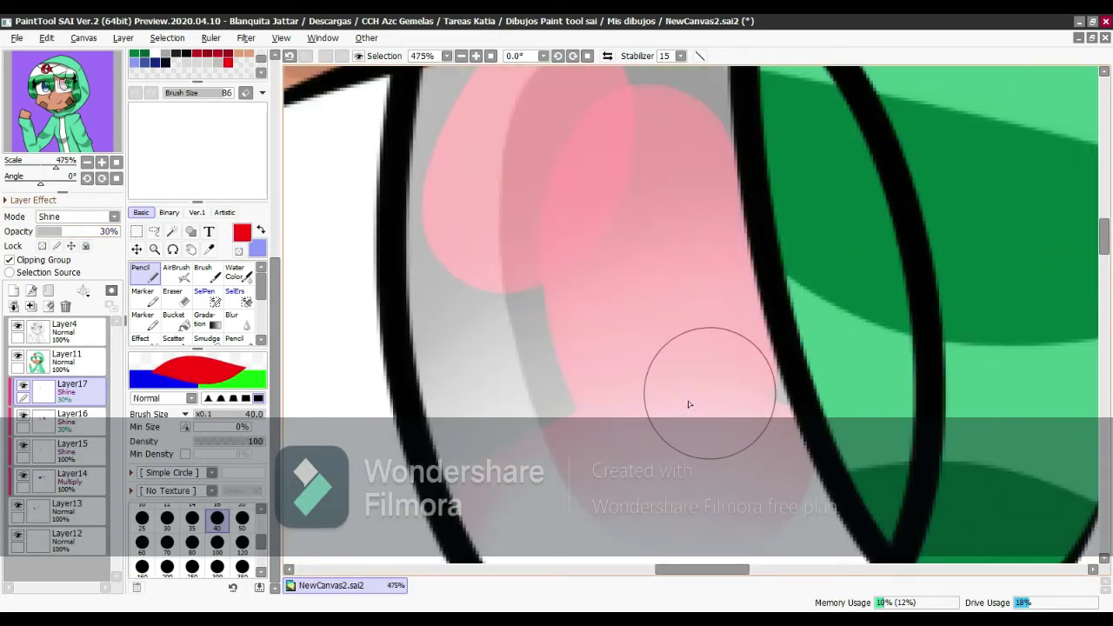
{"action": "scroll", "coordinate": [626, 295], "scroll_direction": "down", "scroll_amount": 4}
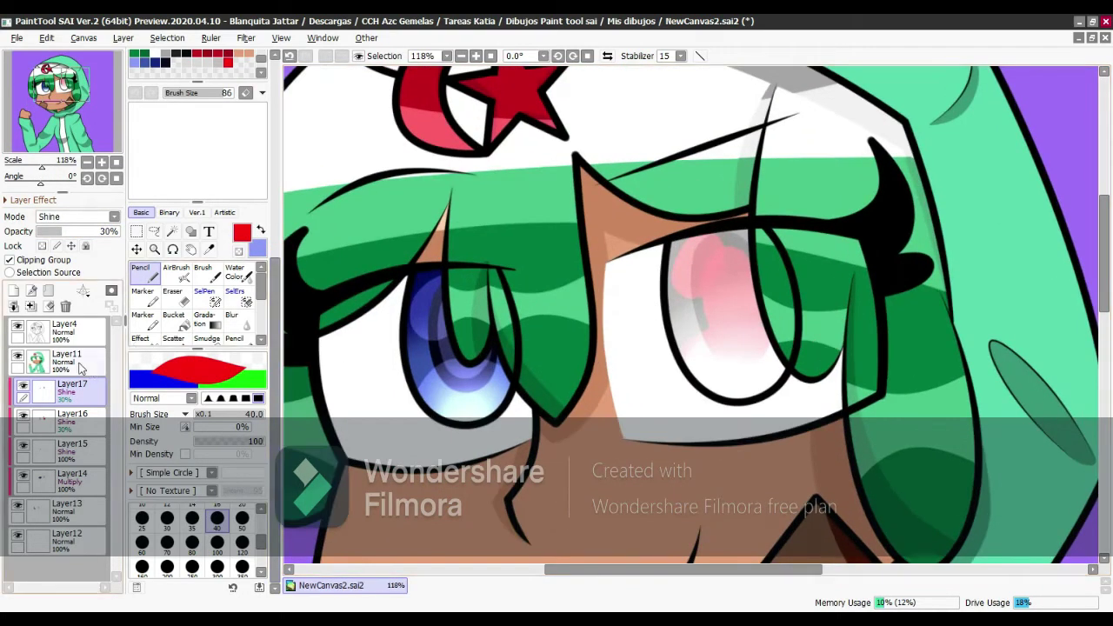
Add a clipped Normal layer at 30% opacity and paint two crossing red bands over the grey iris with the size 25 Pencil.
{"action": "scroll", "coordinate": [721, 316], "scroll_direction": "up", "scroll_amount": 2}
{"action": "left_click", "coordinate": [14, 306]}
{"action": "left_click_drag", "start_coordinate": [105, 231], "coordinate": [77, 239]}
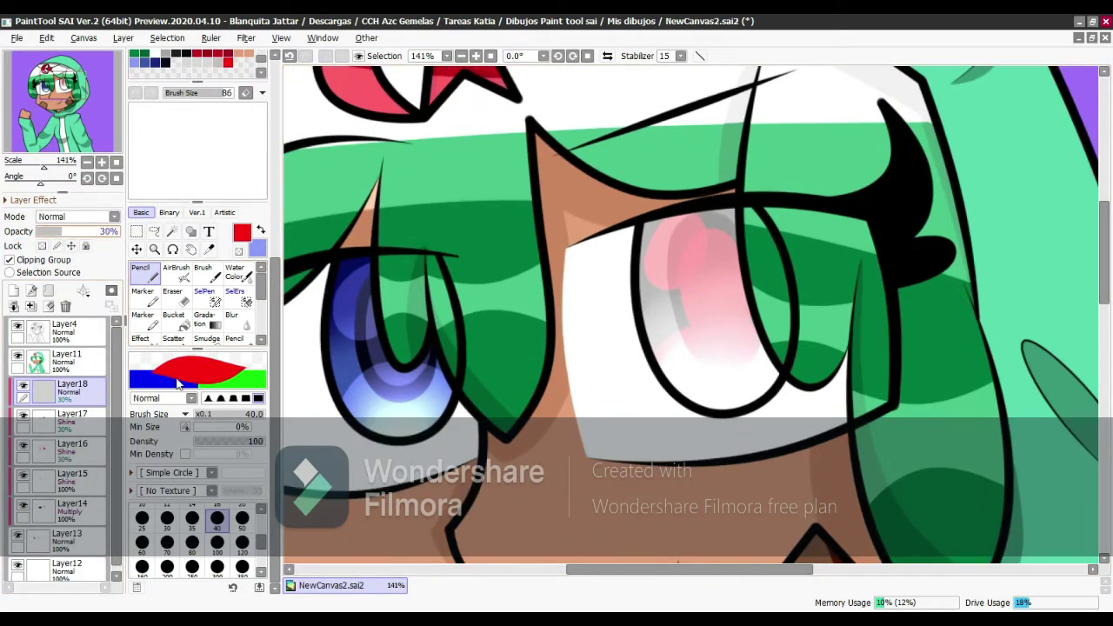
{"action": "key", "text": "bracketleft"}
{"action": "key", "text": "bracketleft"}
{"action": "key", "text": "bracketleft"}
{"action": "scroll", "coordinate": [690, 314], "scroll_direction": "up", "scroll_amount": 3}
{"action": "left_click_drag", "start_coordinate": [374, 278], "coordinate": [613, 387]}
{"action": "left_click_drag", "start_coordinate": [600, 265], "coordinate": [404, 452]}
{"action": "key", "text": "ctrl+z"}
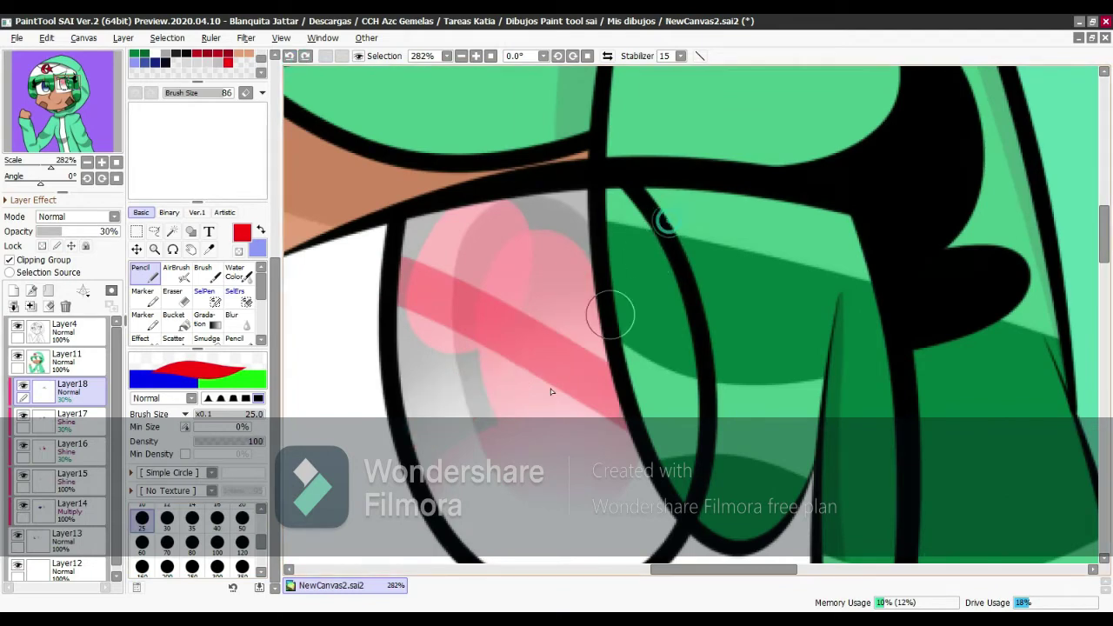
{"action": "left_click_drag", "start_coordinate": [611, 315], "coordinate": [452, 461]}
Paint short red strokes across the crossing bands in the grey iris with the size 16 Pencil.
{"action": "scroll", "coordinate": [522, 392], "scroll_direction": "up", "scroll_amount": 2}
{"action": "key", "text": "bracketleft"}
{"action": "key", "text": "bracketleft"}
{"action": "scroll", "coordinate": [472, 360], "scroll_direction": "up", "scroll_amount": 1}
{"action": "mouse_move", "coordinate": [472, 360]}
{"action": "left_mouse_down"}
{"action": "mouse_move", "coordinate": [673, 440]}
{"action": "mouse_move", "coordinate": [702, 410]}
{"action": "left_mouse_up"}
{"action": "left_click_drag", "start_coordinate": [748, 374], "coordinate": [1014, 377]}
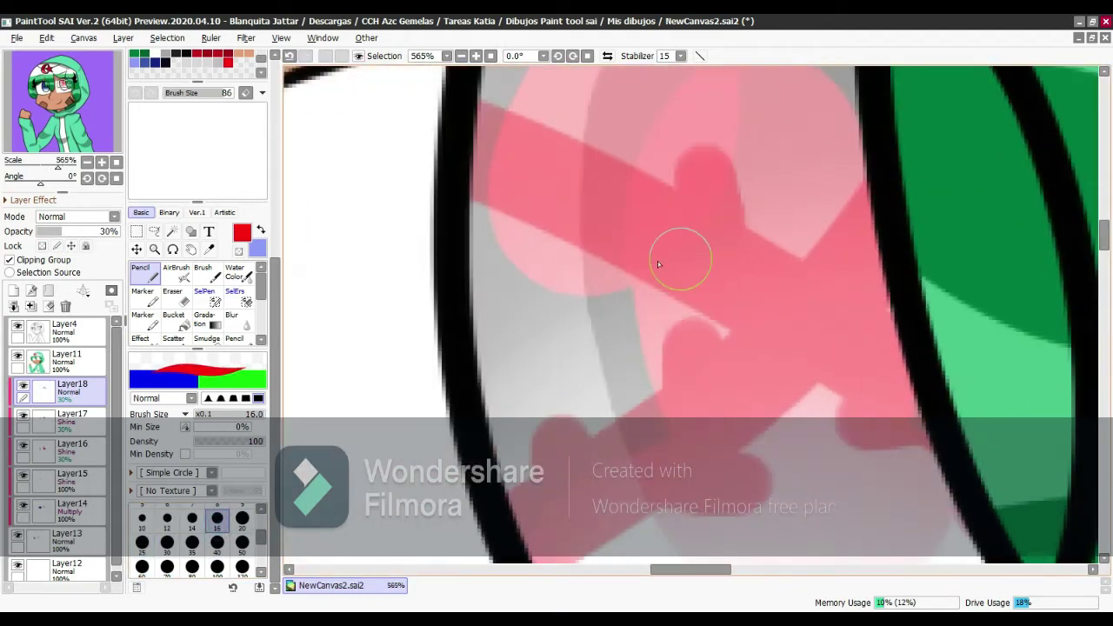
{"action": "mouse_move", "coordinate": [676, 256]}
{"action": "left_mouse_down"}
{"action": "mouse_move", "coordinate": [627, 252]}
{"action": "mouse_move", "coordinate": [557, 87]}
{"action": "left_mouse_up"}
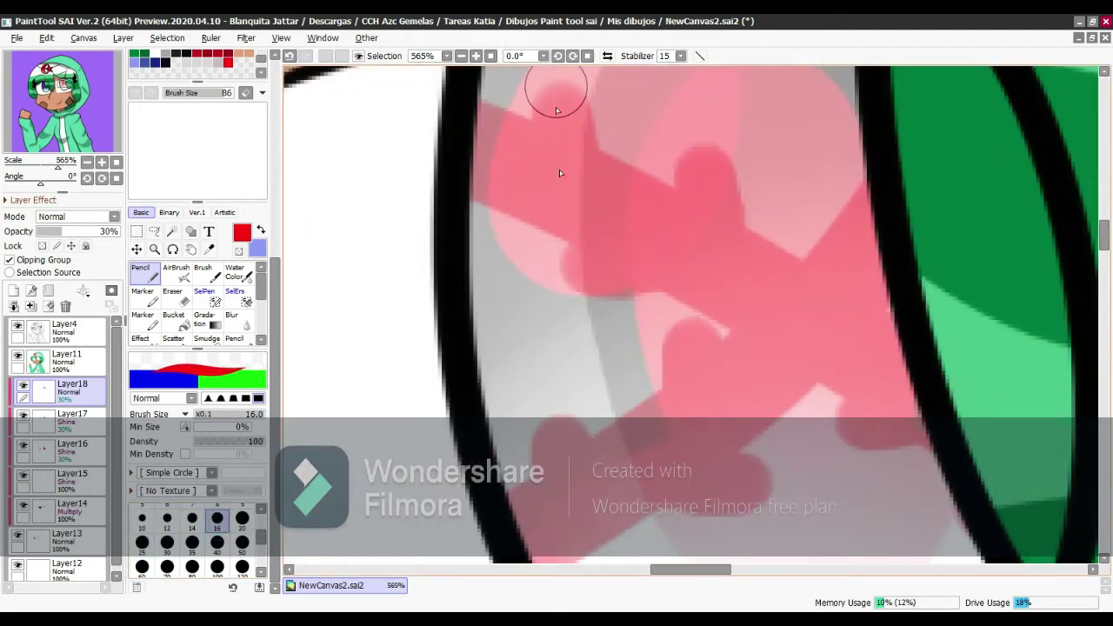
{"action": "scroll", "coordinate": [621, 318], "scroll_direction": "down", "scroll_amount": 8}
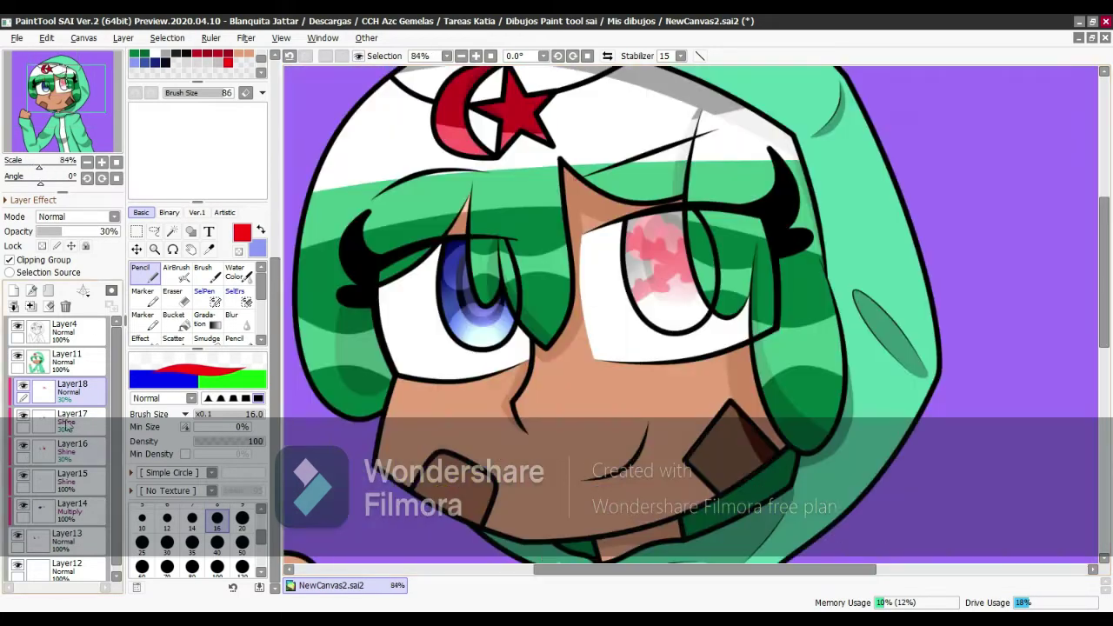
Add a clipped linework layer and draw a size 10 periwinkle curve along the bottom of the blue iris.
{"action": "left_click", "coordinate": [13, 291]}
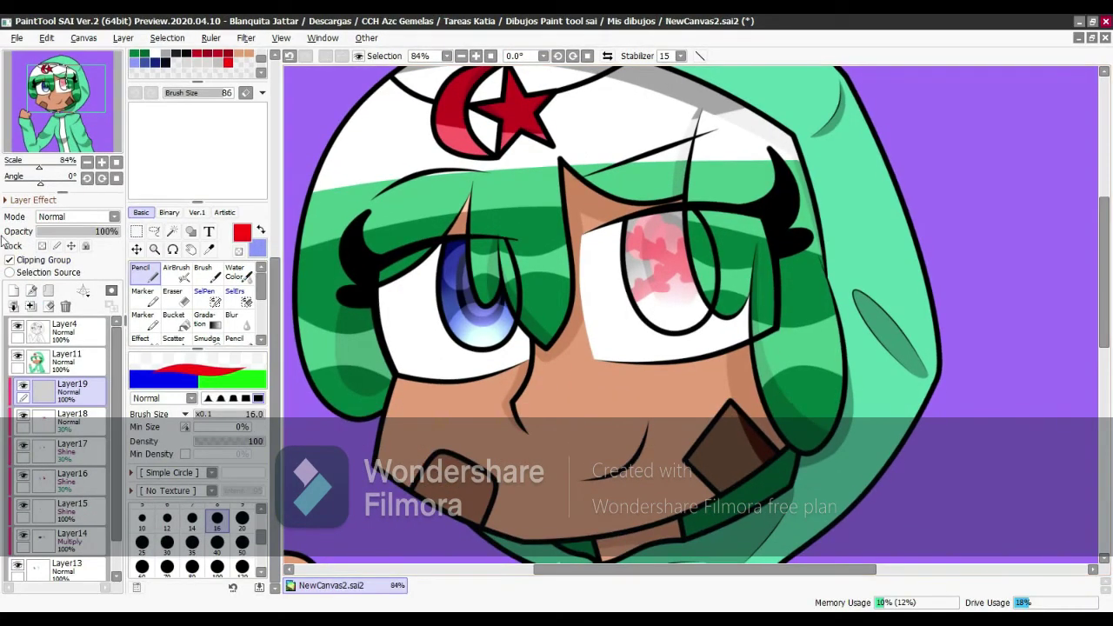
{"action": "left_click", "coordinate": [13, 290]}
{"action": "left_click", "coordinate": [30, 291]}
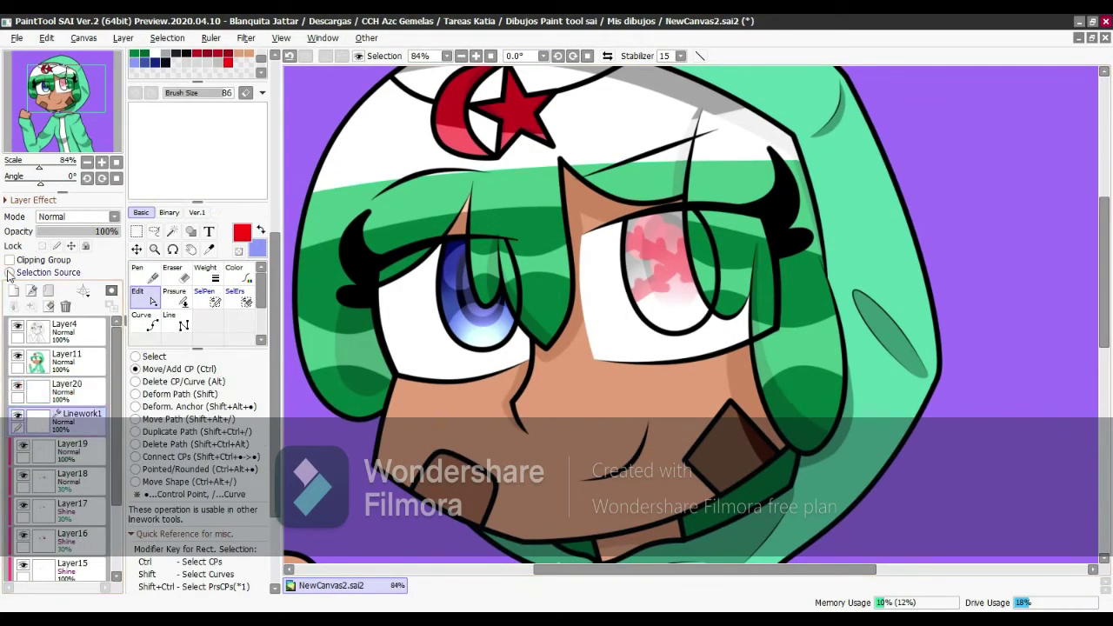
{"action": "left_click", "coordinate": [151, 325]}
{"action": "scroll", "coordinate": [510, 255], "scroll_direction": "up", "scroll_amount": 5}
{"action": "key", "text": "x"}
{"action": "left_click", "coordinate": [524, 286]}
{"action": "left_click", "coordinate": [609, 337]}
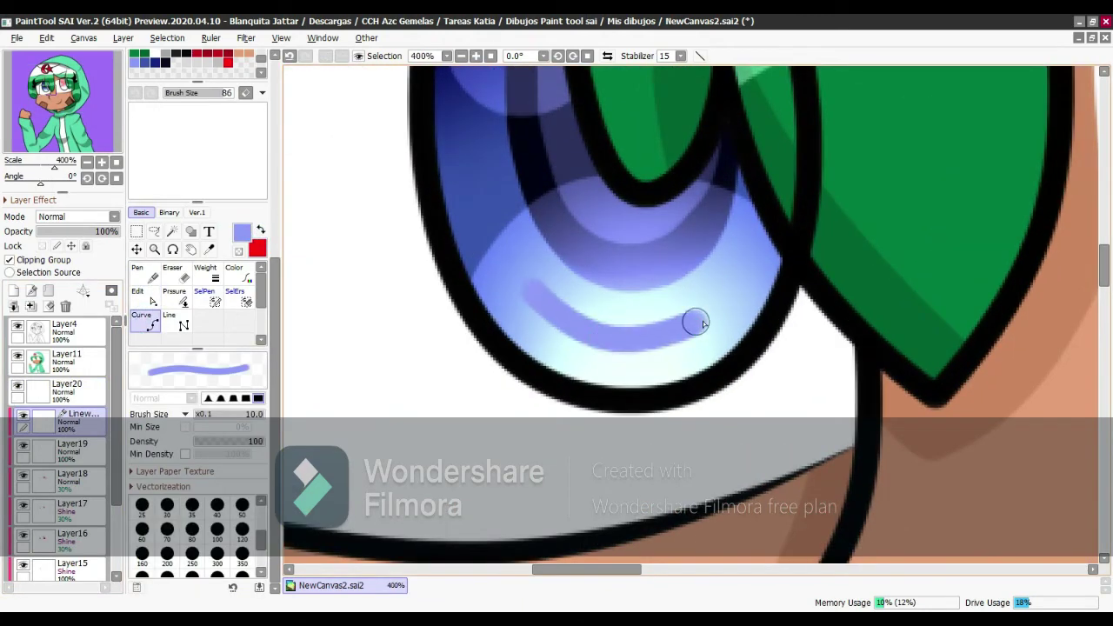
Transfer the linework curve onto the clipped Layer20 and set that layer to Shine.
{"action": "left_click", "coordinate": [76, 216]}
{"action": "left_click", "coordinate": [52, 303]}
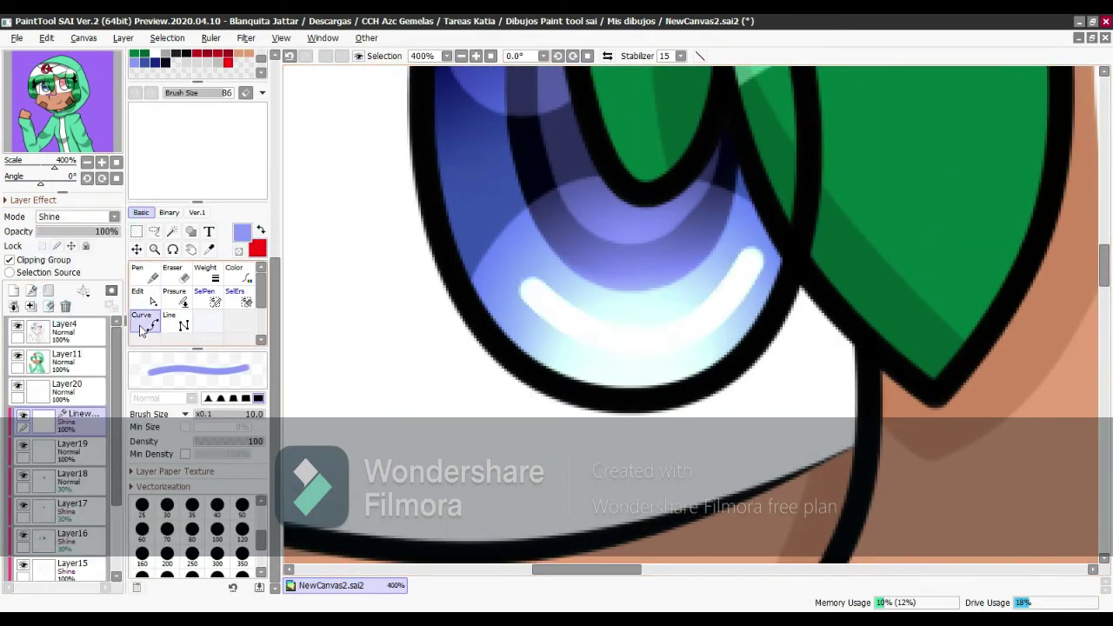
{"action": "left_click_drag", "start_coordinate": [43, 421], "coordinate": [42, 397]}
{"action": "left_click", "coordinate": [61, 421]}
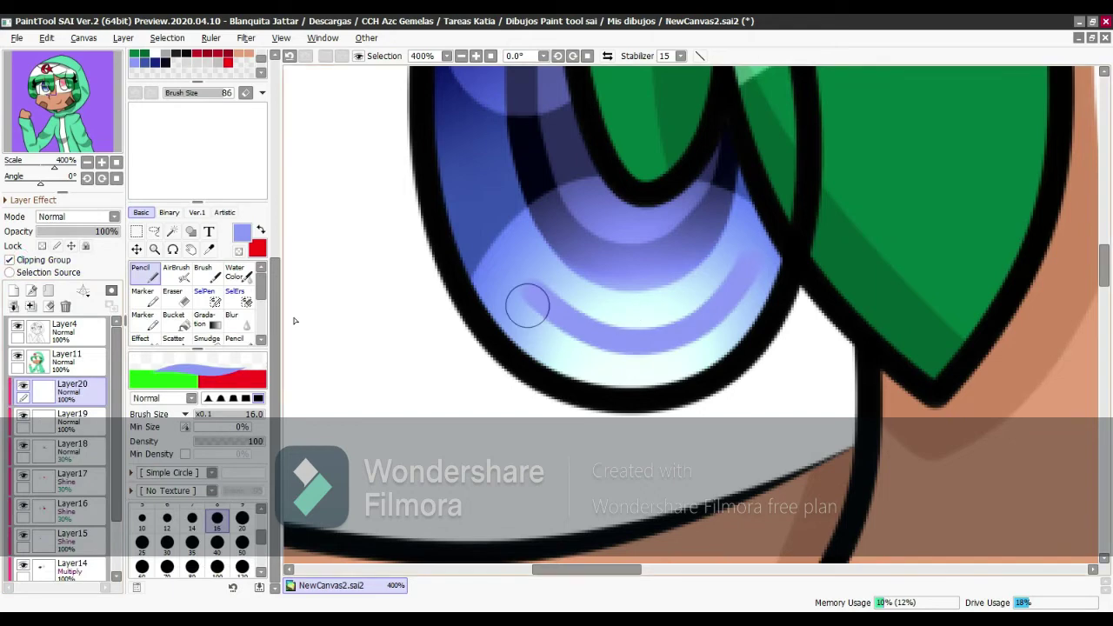
{"action": "left_click", "coordinate": [76, 216]}
{"action": "left_click", "coordinate": [48, 306]}
Soften the curved highlight at the bottom of the blue iris with the size 30 Blur.
{"action": "left_click", "coordinate": [231, 319]}
{"action": "scroll", "coordinate": [745, 298], "scroll_direction": "down", "scroll_amount": 6}
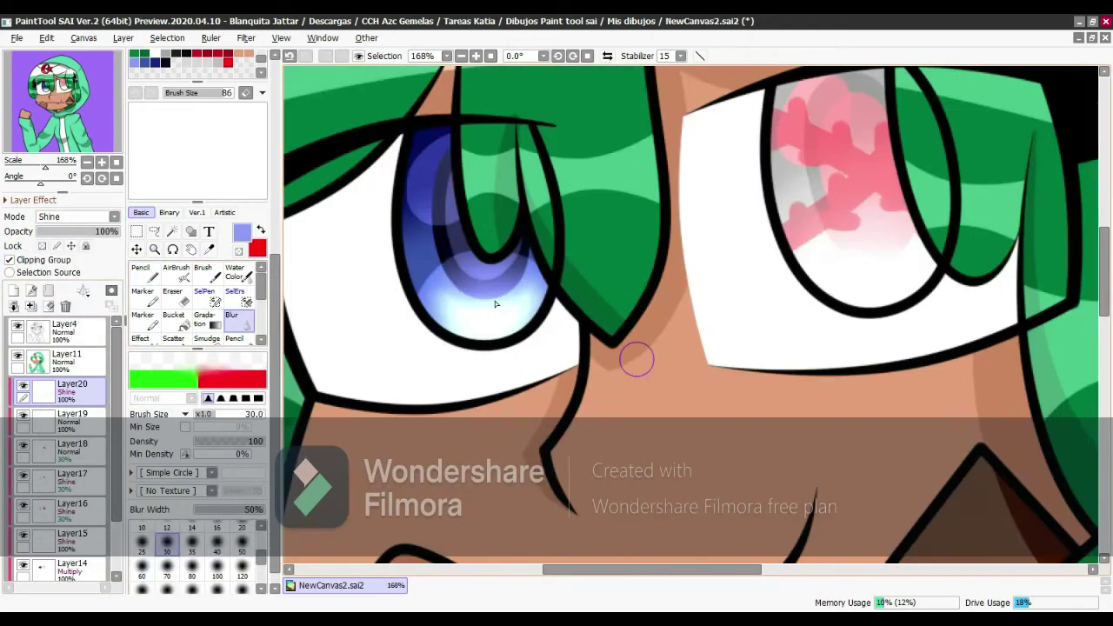
{"action": "scroll", "coordinate": [638, 360], "scroll_direction": "up", "scroll_amount": 2}
{"action": "scroll", "coordinate": [658, 274], "scroll_direction": "up", "scroll_amount": 1}
{"action": "scroll", "coordinate": [721, 330], "scroll_direction": "down", "scroll_amount": 2}
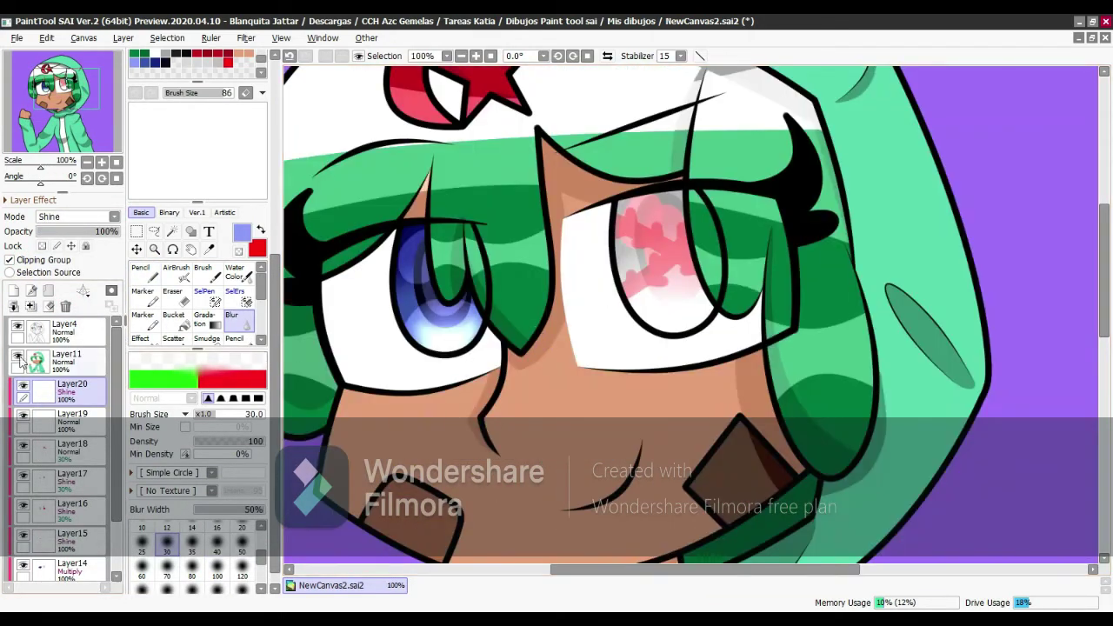
Add a clipped Shine layer at 50% opacity and draw small periwinkle cross sparkles in the blue iris with the size 1.4 Pencil.
{"action": "left_click", "coordinate": [10, 260]}
{"action": "left_click", "coordinate": [77, 216]}
{"action": "left_click", "coordinate": [48, 306]}
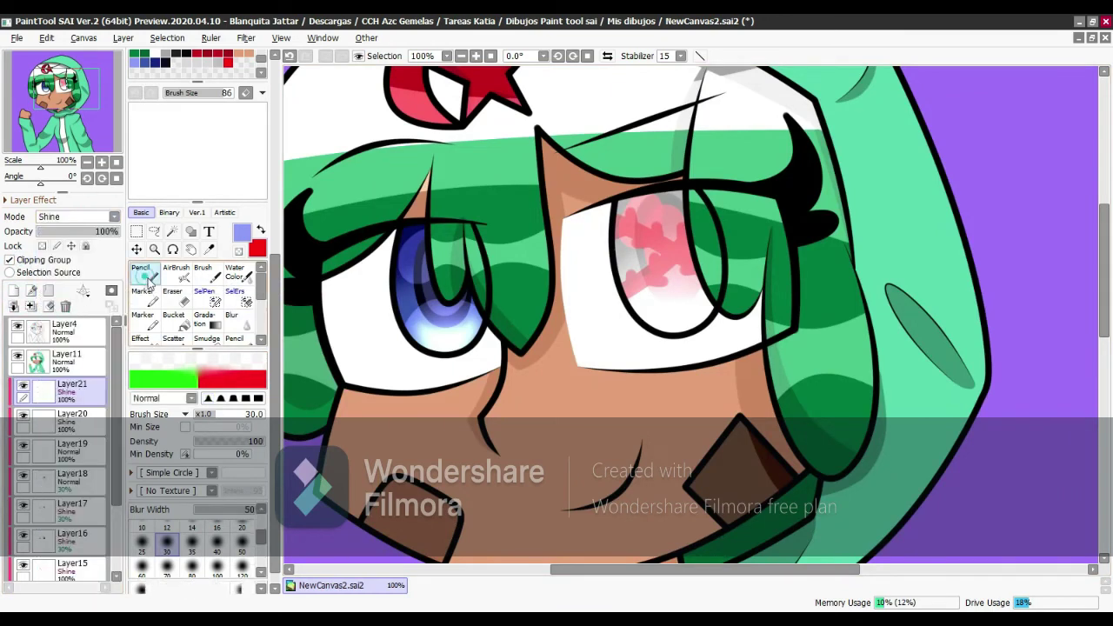
{"action": "scroll", "coordinate": [200, 300], "scroll_direction": "down", "scroll_amount": 3}
{"action": "left_click", "coordinate": [171, 296]}
{"action": "scroll", "coordinate": [425, 331], "scroll_direction": "up", "scroll_amount": 5}
{"action": "left_click", "coordinate": [76, 232]}
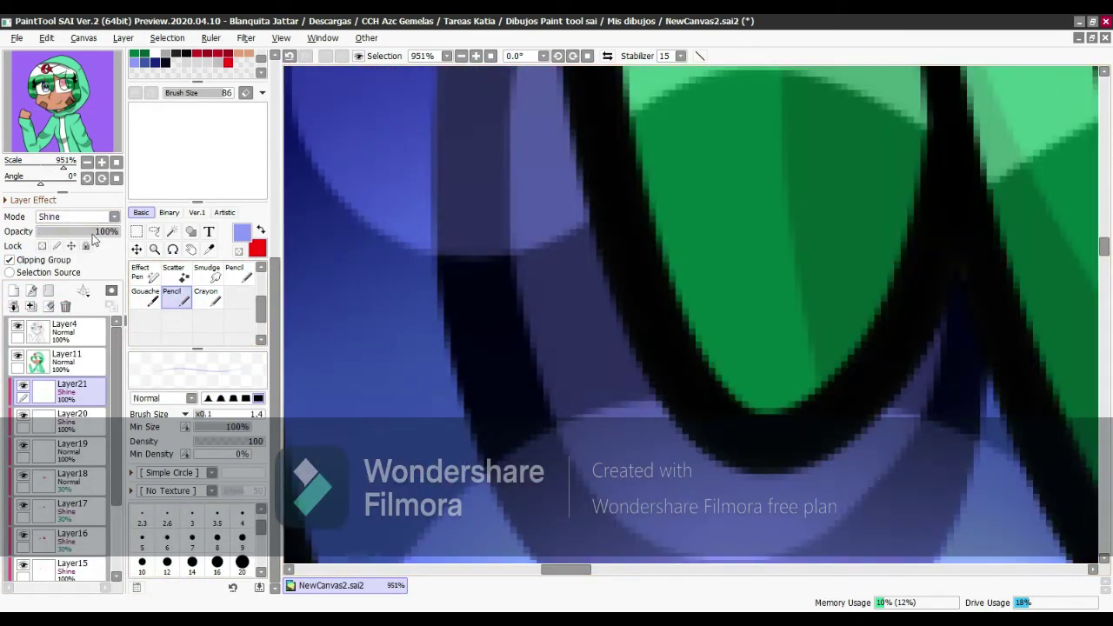
{"action": "mouse_move", "coordinate": [402, 211]}
{"action": "left_mouse_down"}
{"action": "mouse_move", "coordinate": [404, 278]}
{"action": "mouse_move", "coordinate": [432, 241]}
{"action": "left_mouse_up"}
{"action": "scroll", "coordinate": [348, 282], "scroll_direction": "up", "scroll_amount": 2}
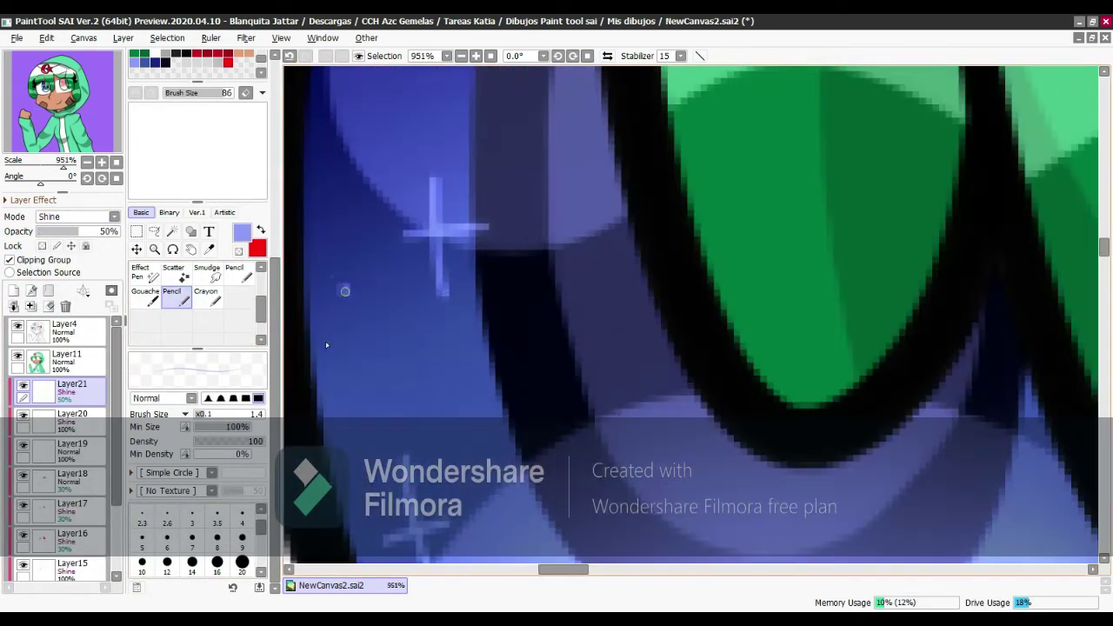
Scatter small periwinkle dots around the sparkles in the blue iris, using the Pencil at sizes 1.5 and 3.
{"action": "key", "text": "n"}
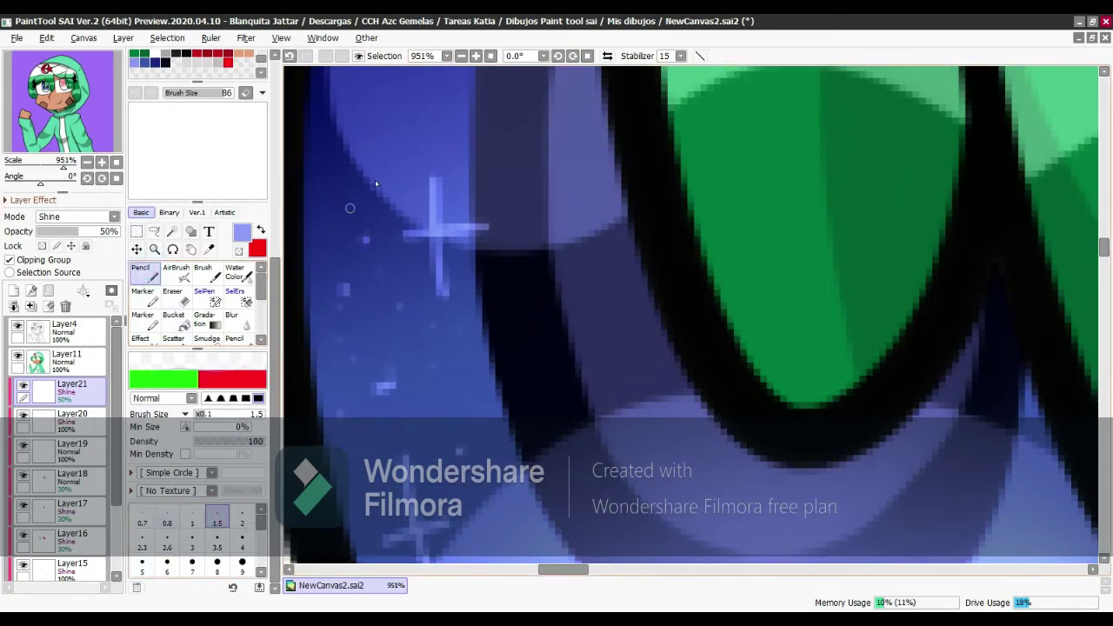
{"action": "key", "text": "bracketright"}
{"action": "key", "text": "bracketright"}
{"action": "key", "text": "bracketright"}
{"action": "key", "text": "bracketright"}
{"action": "scroll", "coordinate": [422, 376], "scroll_direction": "down", "scroll_amount": 6}
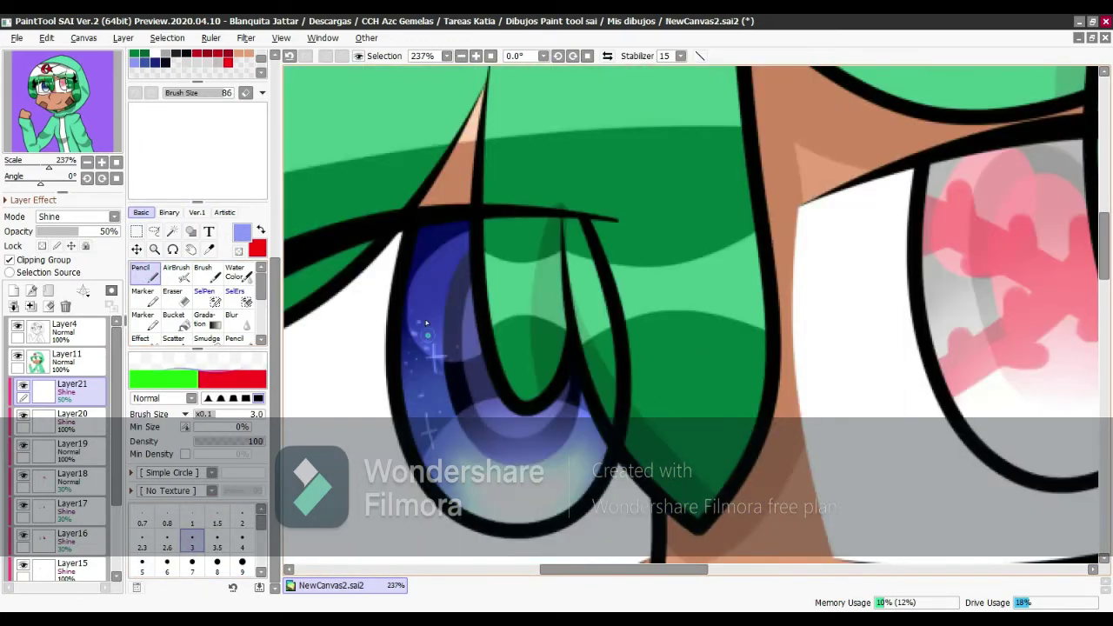
Draw red cross sparkles in the grey iris with the size 1.4 Pencil.
{"action": "scroll", "coordinate": [613, 347], "scroll_direction": "up", "scroll_amount": 3}
{"action": "key", "text": "x"}
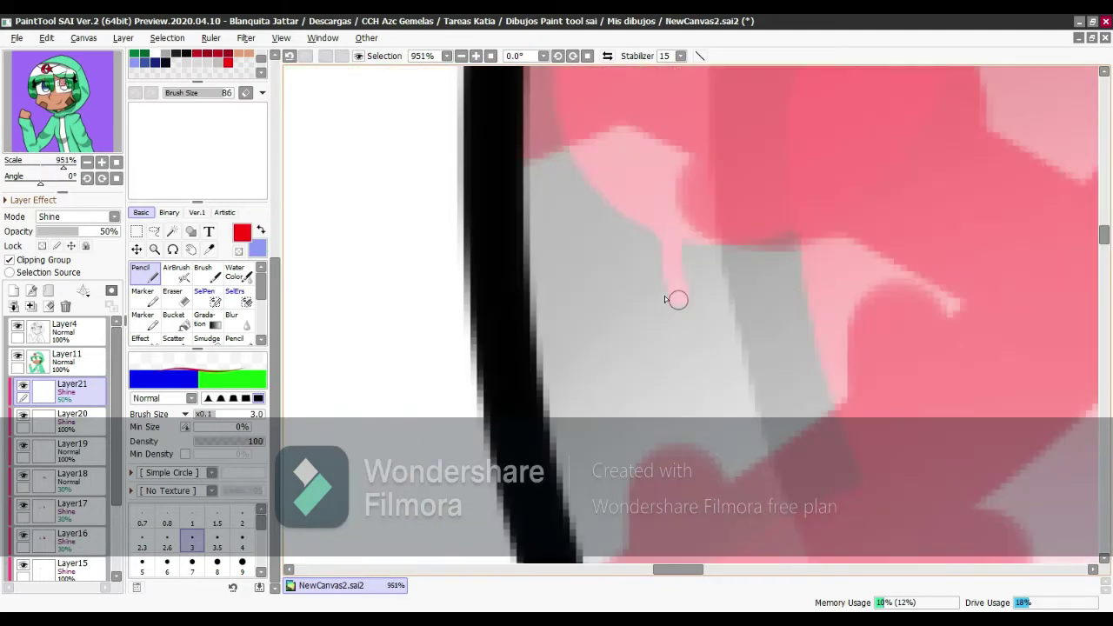
{"action": "scroll", "coordinate": [185, 323], "scroll_direction": "down", "scroll_amount": 2}
{"action": "left_click", "coordinate": [177, 320]}
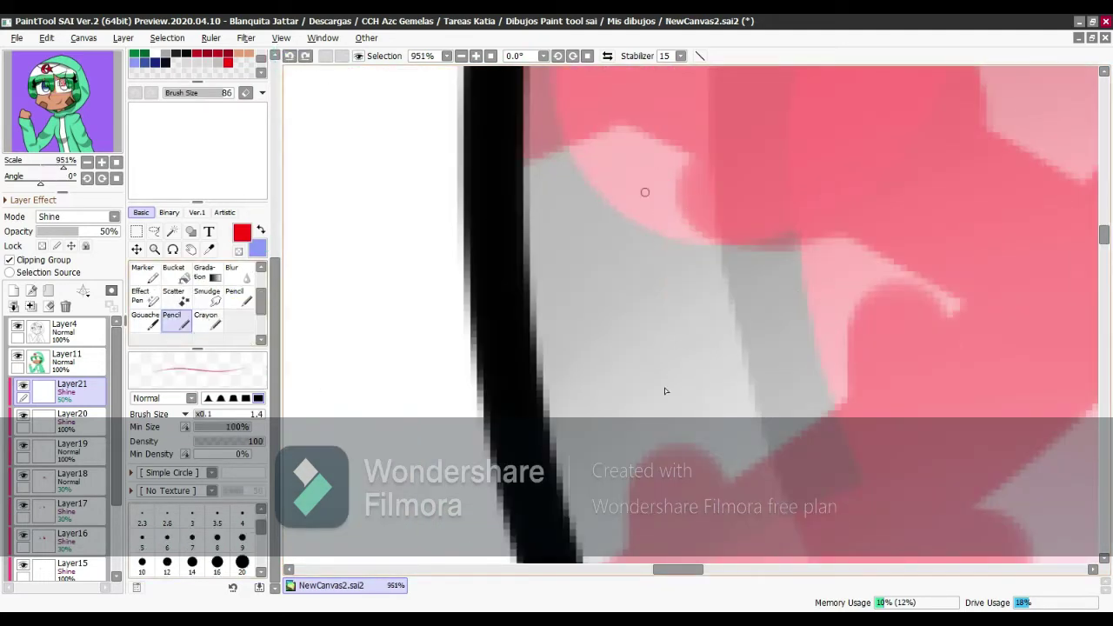
{"action": "left_click_drag", "start_coordinate": [588, 292], "coordinate": [704, 287]}
{"action": "scroll", "coordinate": [590, 261], "scroll_direction": "down", "scroll_amount": 3}
{"action": "scroll", "coordinate": [589, 362], "scroll_direction": "up", "scroll_amount": 2}
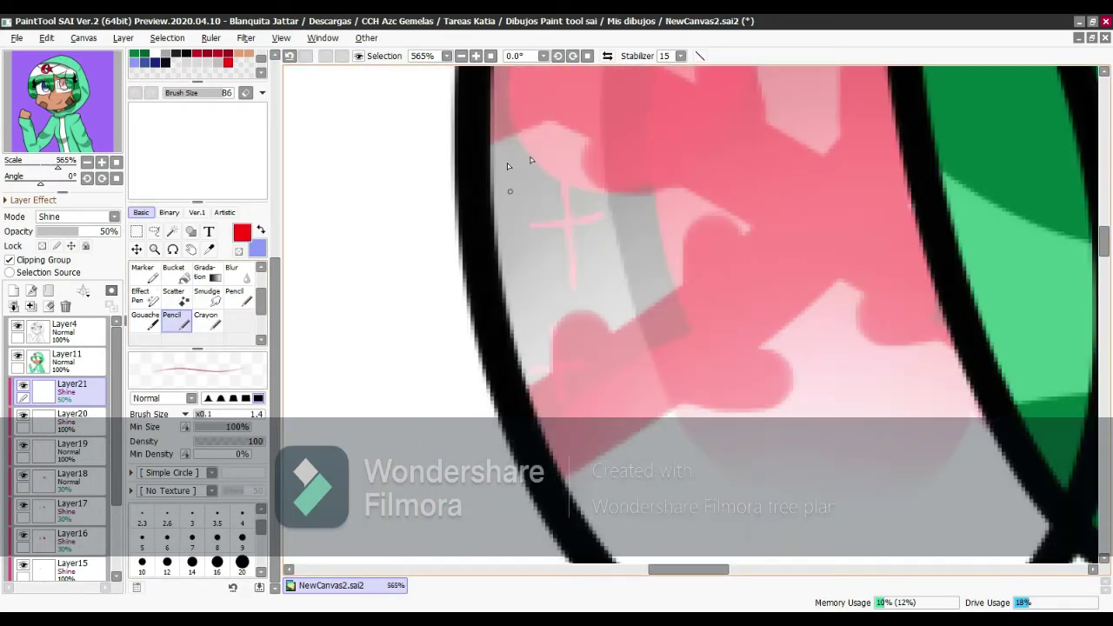
Scatter small red dots near the sparkle and along the upper part of the grey iris.
{"action": "scroll", "coordinate": [530, 160], "scroll_direction": "up", "scroll_amount": 3}
{"action": "scroll", "coordinate": [740, 282], "scroll_direction": "down", "scroll_amount": 2}
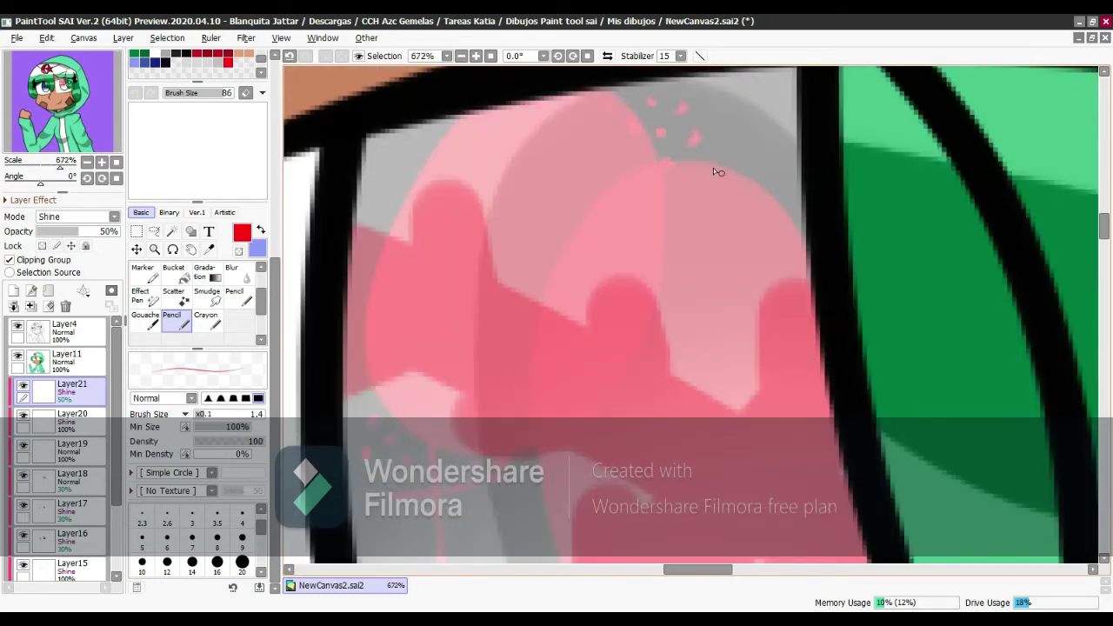
{"action": "scroll", "coordinate": [512, 379], "scroll_direction": "down", "scroll_amount": 5}
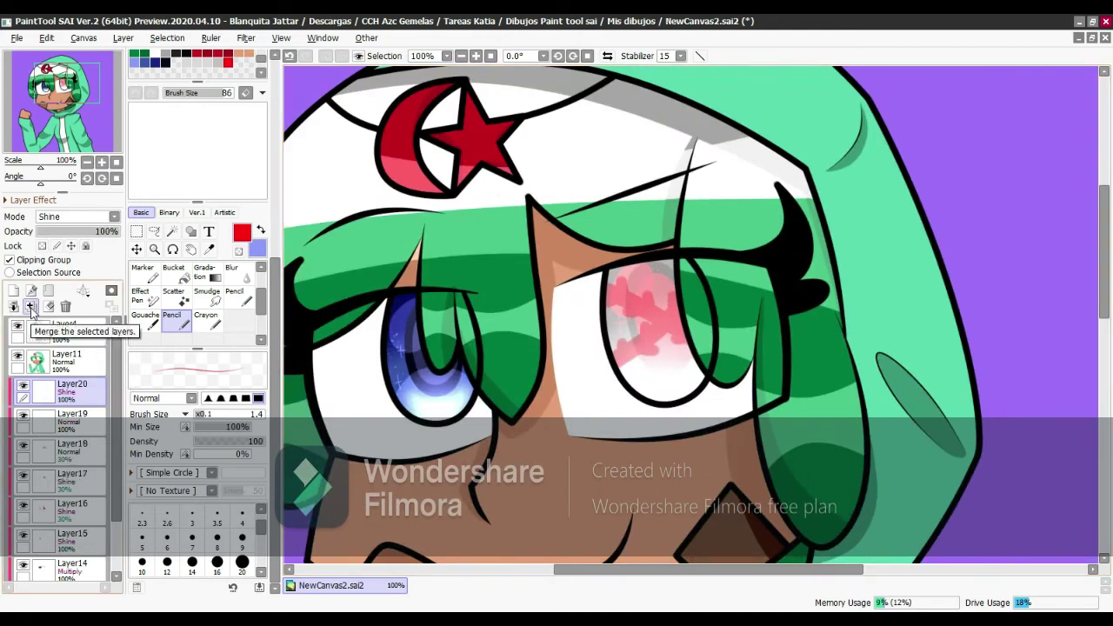
Merge the clipped eye shading layers downward and add a new clipped layer above the Shine layer.
{"action": "left_click", "coordinate": [31, 308]}
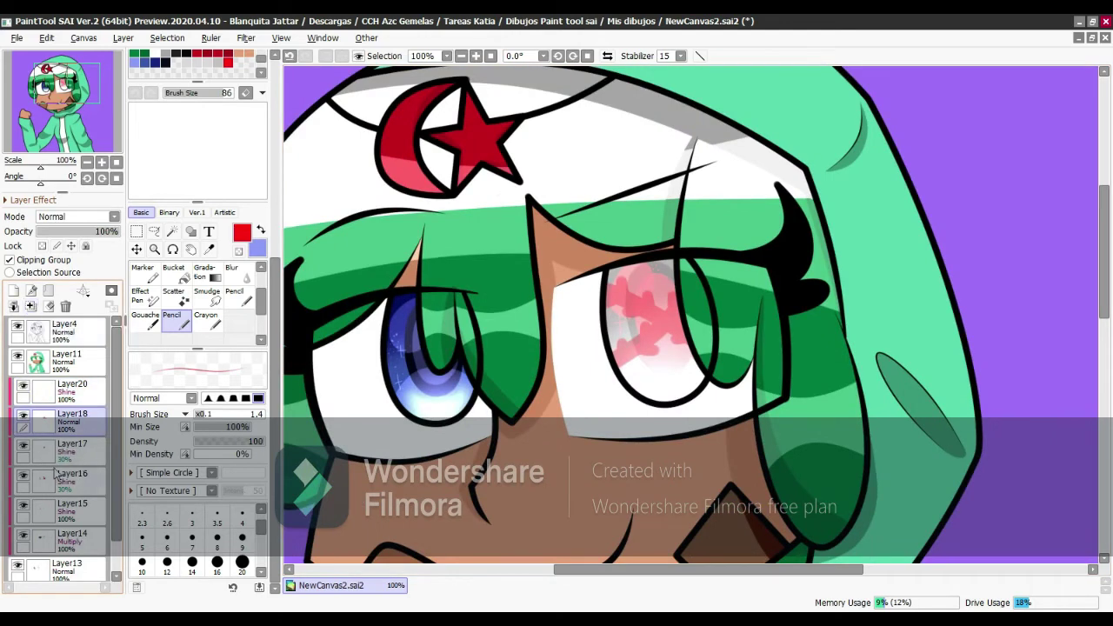
{"action": "left_click", "coordinate": [30, 308]}
{"action": "left_click", "coordinate": [13, 290]}
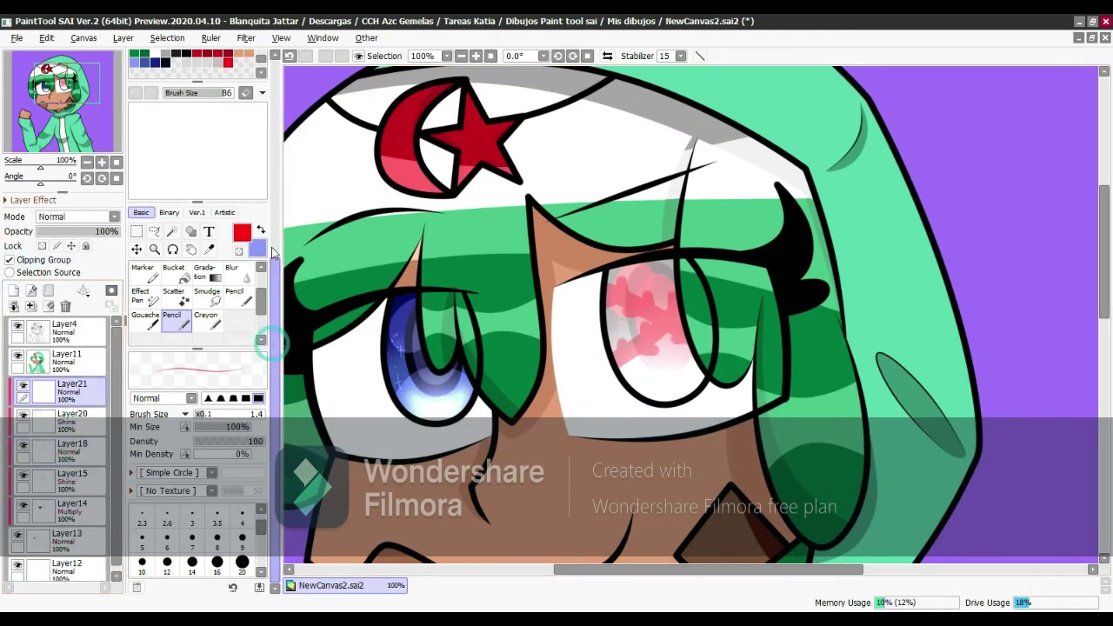
Paint a large round white highlight at the upper inner edge of the grey iris with the size 35 Pencil.
{"action": "key", "text": "n"}
{"action": "scroll", "coordinate": [898, 287], "scroll_direction": "up", "scroll_amount": 4}
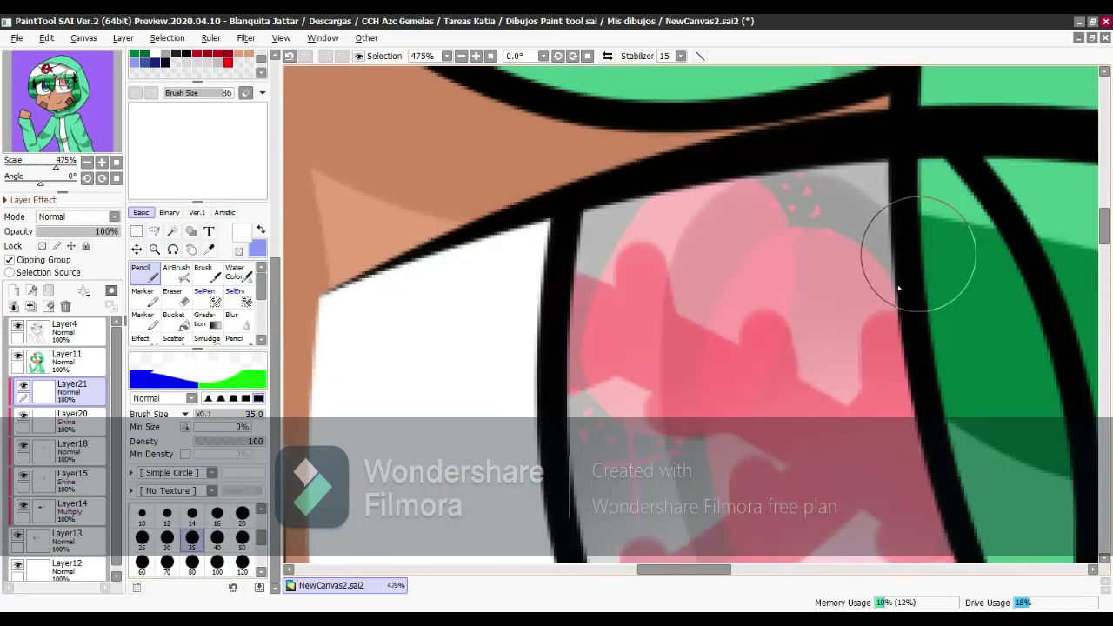
{"action": "scroll", "coordinate": [869, 252], "scroll_direction": "down", "scroll_amount": 9}
{"action": "scroll", "coordinate": [691, 254], "scroll_direction": "up", "scroll_amount": 3}
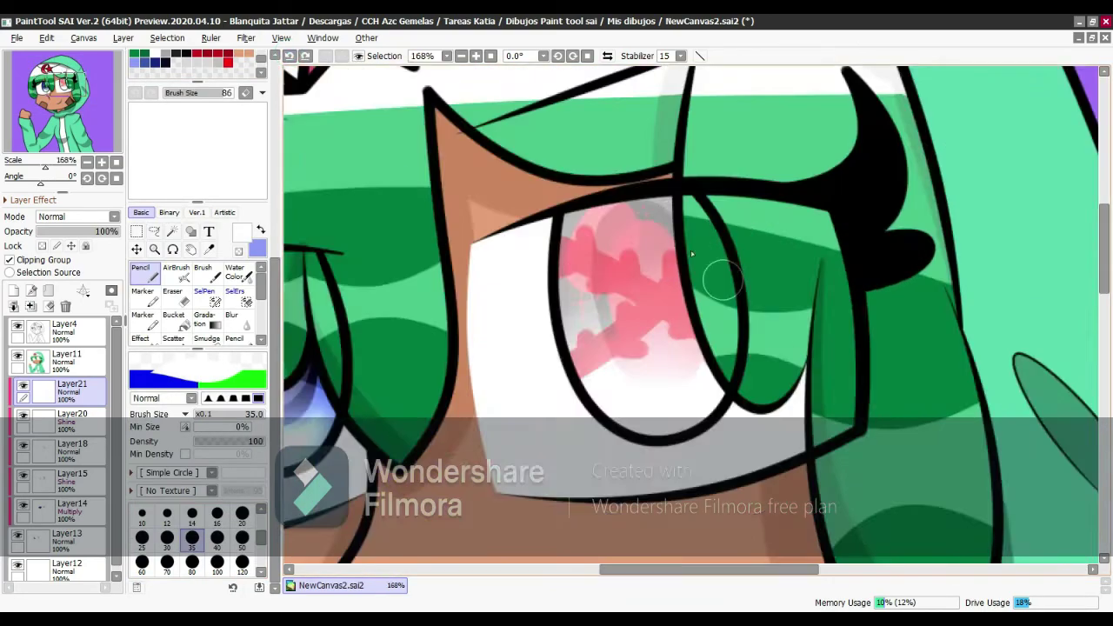
{"action": "scroll", "coordinate": [691, 253], "scroll_direction": "up", "scroll_amount": 3}
Place a round white dot beside the cross sparkle in the blue iris with the size 10 Pencil.
{"action": "key", "text": "bracketleft"}
{"action": "key", "text": "bracketleft"}
{"action": "key", "text": "bracketleft"}
{"action": "key", "text": "bracketleft"}
{"action": "key", "text": "bracketleft"}
{"action": "key", "text": "bracketleft"}
{"action": "key", "text": "bracketleft"}
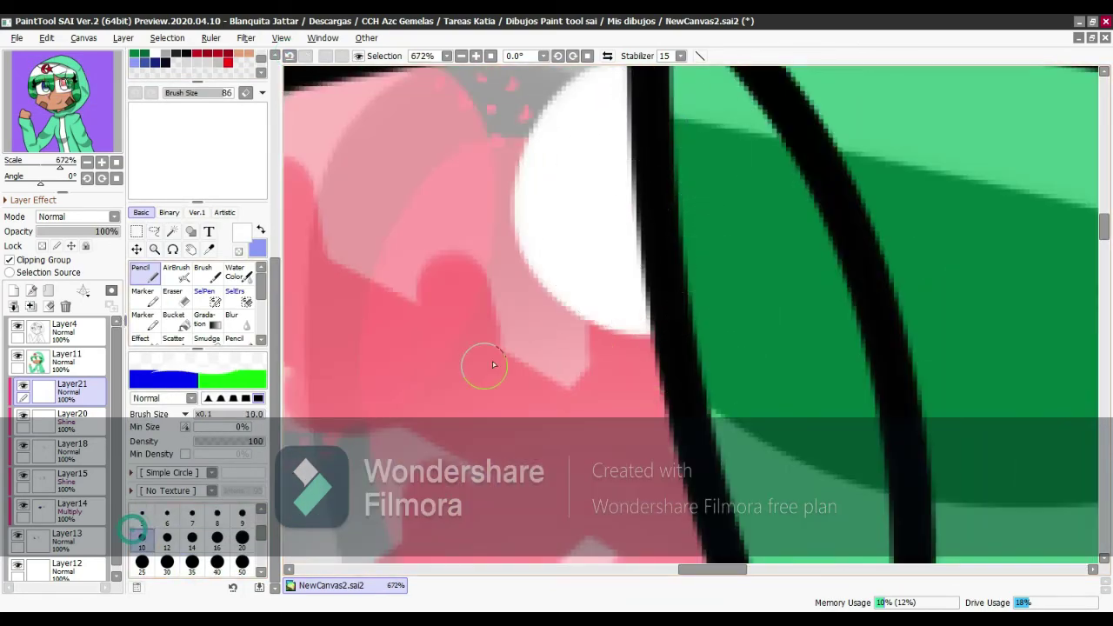
{"action": "scroll", "coordinate": [492, 365], "scroll_direction": "down", "scroll_amount": 3}
{"action": "scroll", "coordinate": [492, 367], "scroll_direction": "up", "scroll_amount": 3}
{"action": "scroll", "coordinate": [492, 374], "scroll_direction": "down", "scroll_amount": 5}
{"action": "scroll", "coordinate": [491, 383], "scroll_direction": "up", "scroll_amount": 6}
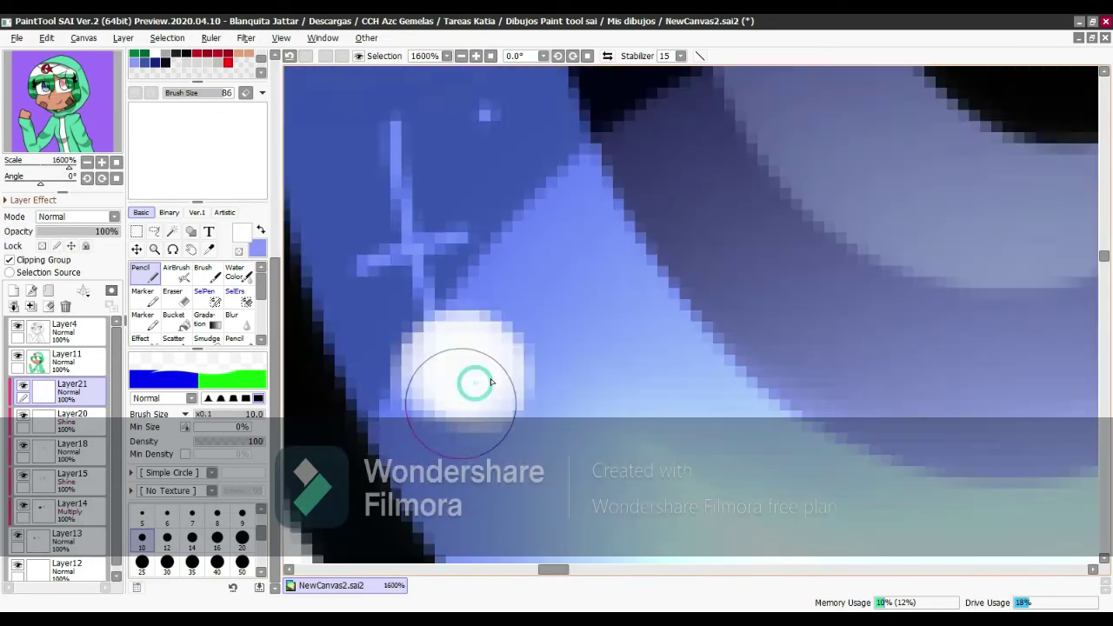
{"action": "left_click", "coordinate": [491, 383]}
Paint a small white spot just below the large highlight in the grey iris with the size 3 Pencil.
{"action": "key", "text": "bracketleft"}
{"action": "key", "text": "bracketleft"}
{"action": "key", "text": "bracketleft"}
{"action": "key", "text": "bracketleft"}
{"action": "key", "text": "bracketleft"}
{"action": "key", "text": "bracketleft"}
{"action": "key", "text": "bracketleft"}
{"action": "key", "text": "bracketleft"}
{"action": "scroll", "coordinate": [533, 283], "scroll_direction": "down", "scroll_amount": 2}
{"action": "scroll", "coordinate": [951, 223], "scroll_direction": "up", "scroll_amount": 5}
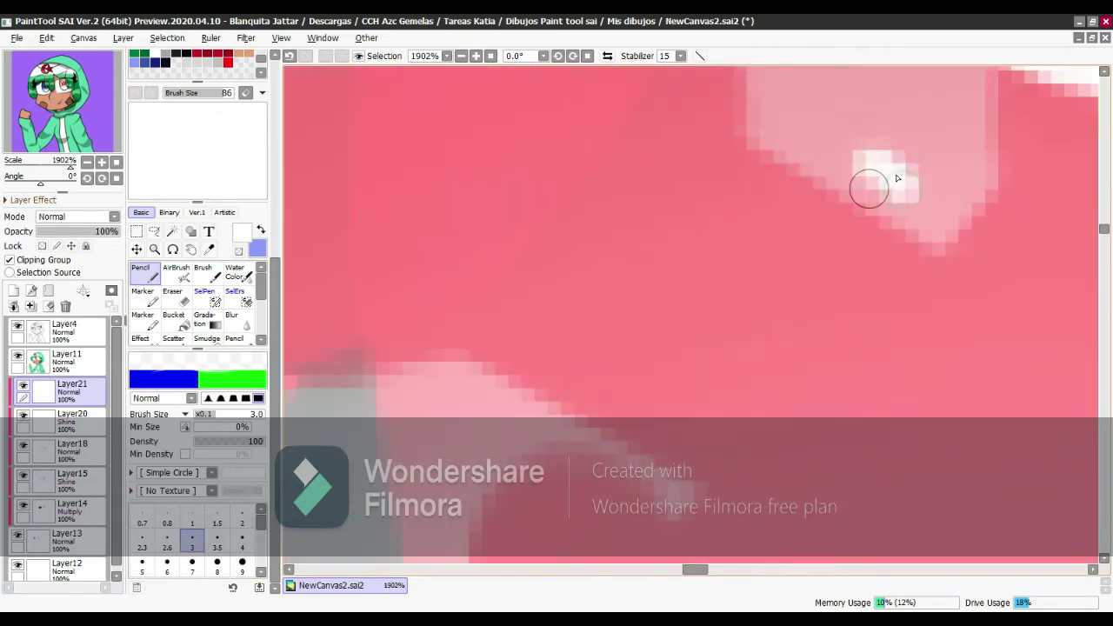
{"action": "left_click", "coordinate": [873, 181]}
{"action": "scroll", "coordinate": [791, 199], "scroll_direction": "down", "scroll_amount": 6}
{"action": "scroll", "coordinate": [719, 286], "scroll_direction": "up", "scroll_amount": 4}
Set the Pencil to size 8 for touching up the white highlights in the grey iris.
{"action": "key", "text": "bracketright"}
{"action": "key", "text": "bracketright"}
{"action": "key", "text": "bracketright"}
{"action": "key", "text": "bracketright"}
{"action": "key", "text": "bracketright"}
{"action": "key", "text": "bracketright"}
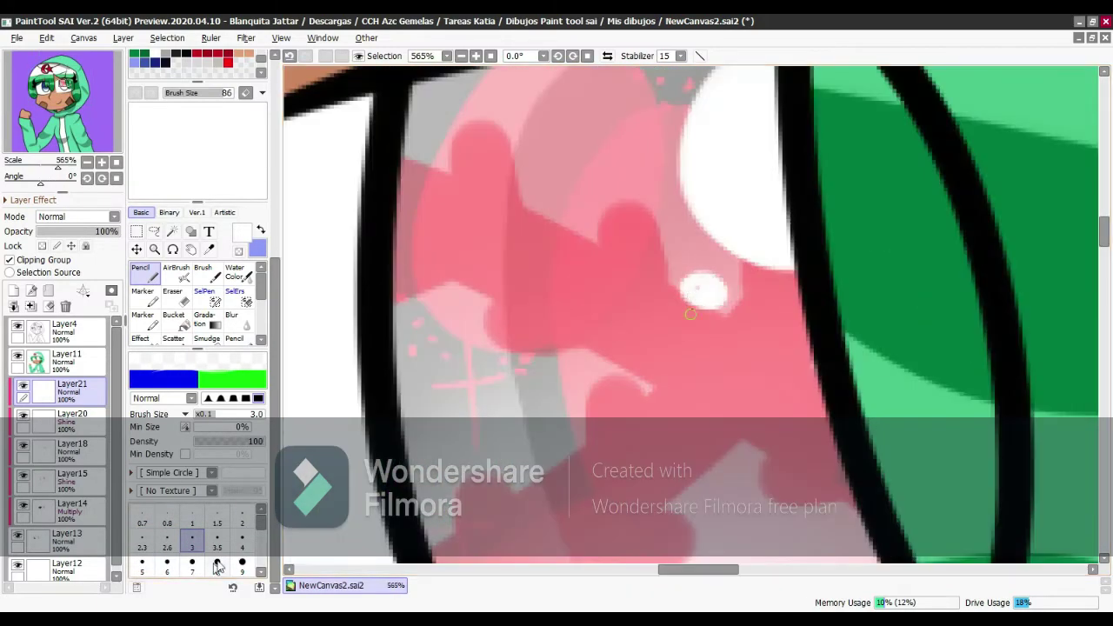
{"action": "scroll", "coordinate": [609, 380], "scroll_direction": "up", "scroll_amount": 2}
{"action": "scroll", "coordinate": [600, 382], "scroll_direction": "down", "scroll_amount": 10}
{"action": "scroll", "coordinate": [528, 439], "scroll_direction": "up", "scroll_amount": 2}
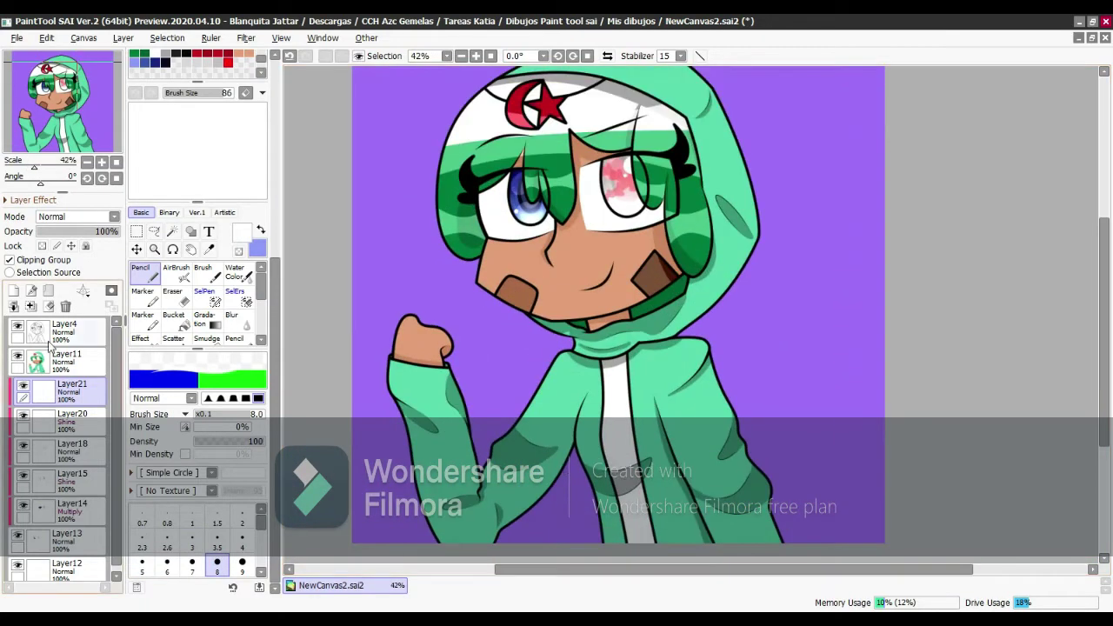
Merge the eye detail layers down into the base eye layer and combine the character's layers.
{"action": "left_click", "coordinate": [29, 306]}
{"action": "left_click", "coordinate": [30, 306]}
{"action": "left_click", "coordinate": [30, 306]}
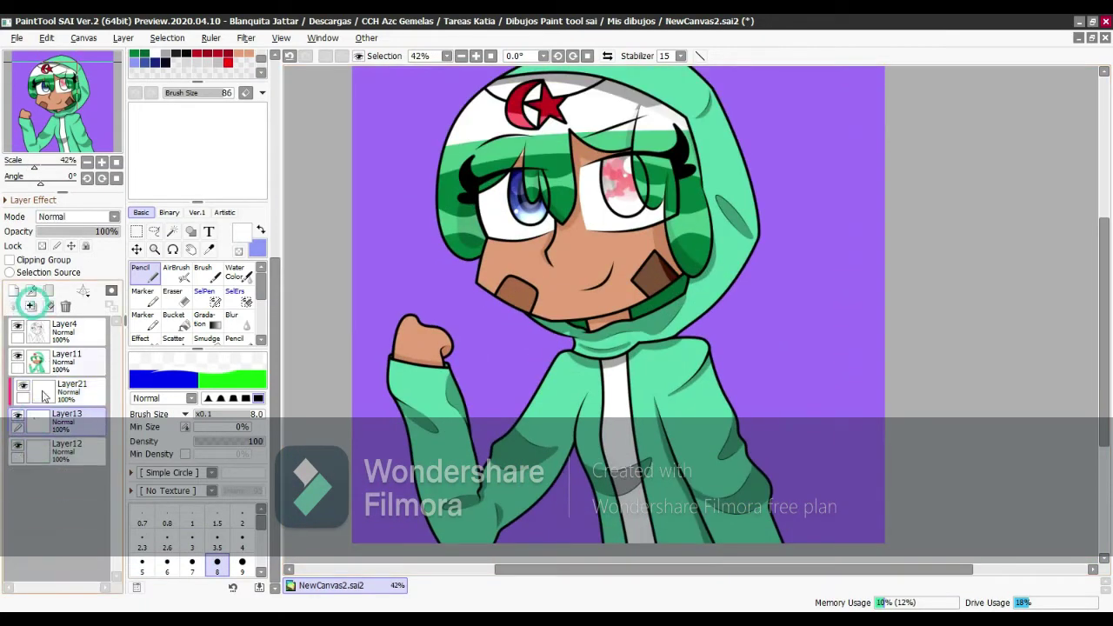
{"action": "left_click", "coordinate": [30, 306]}
{"action": "left_click", "coordinate": [30, 306]}
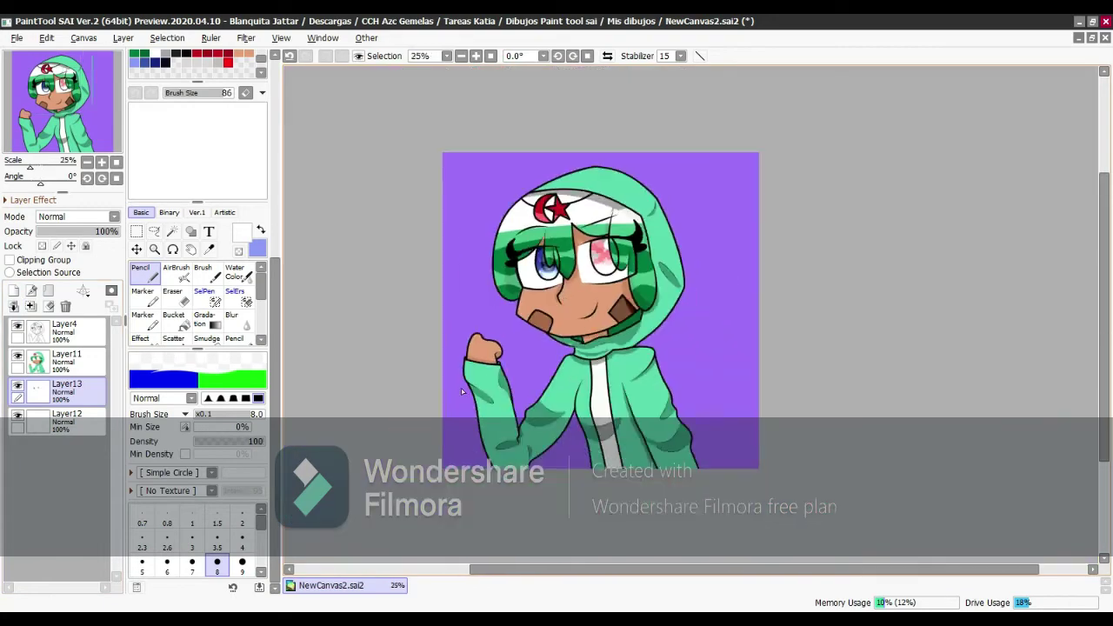
{"action": "left_click", "coordinate": [29, 306]}
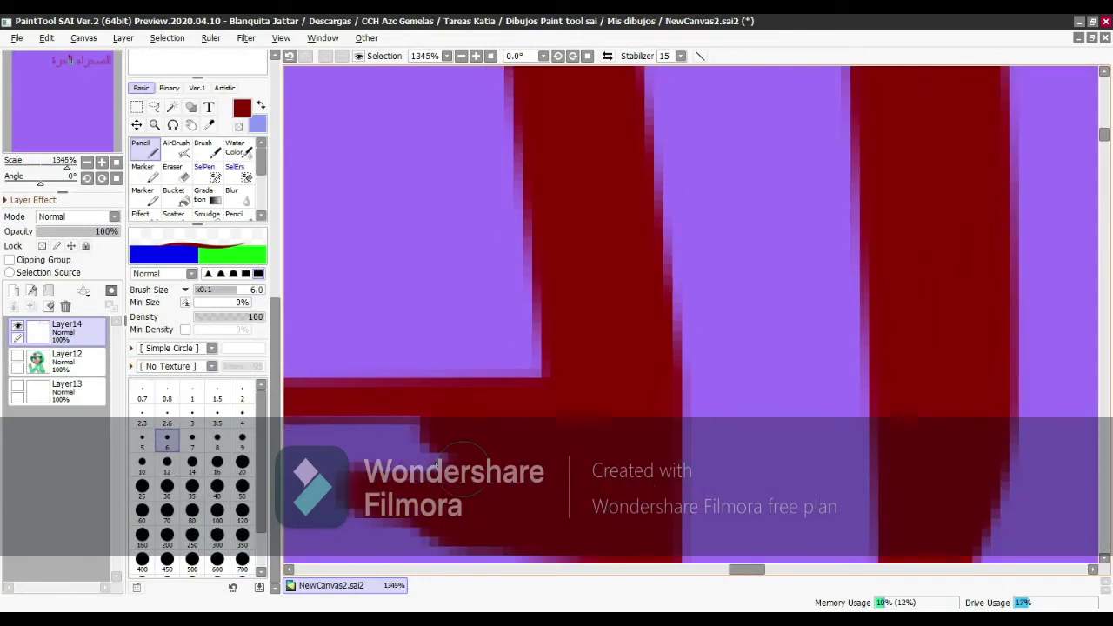
Fill the foot of the lam in الحرة with dark red using the Pencil at sizes 6 and 8.
{"action": "left_click_drag", "start_coordinate": [438, 464], "coordinate": [285, 443]}
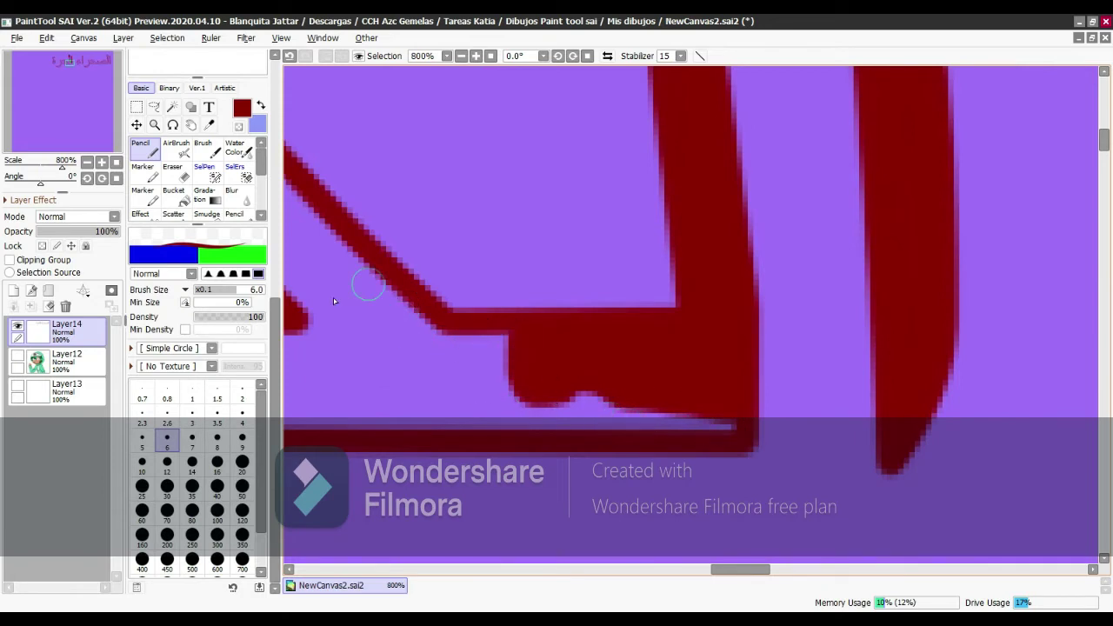
{"action": "left_click_drag", "start_coordinate": [333, 300], "coordinate": [467, 423]}
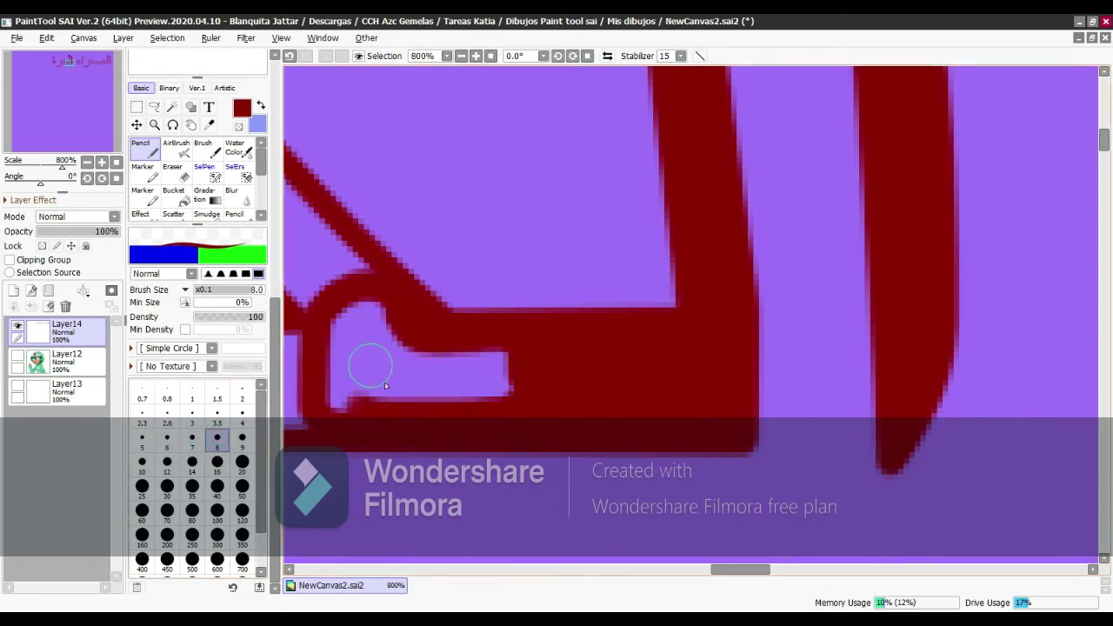
{"action": "left_click_drag", "start_coordinate": [385, 386], "coordinate": [398, 349]}
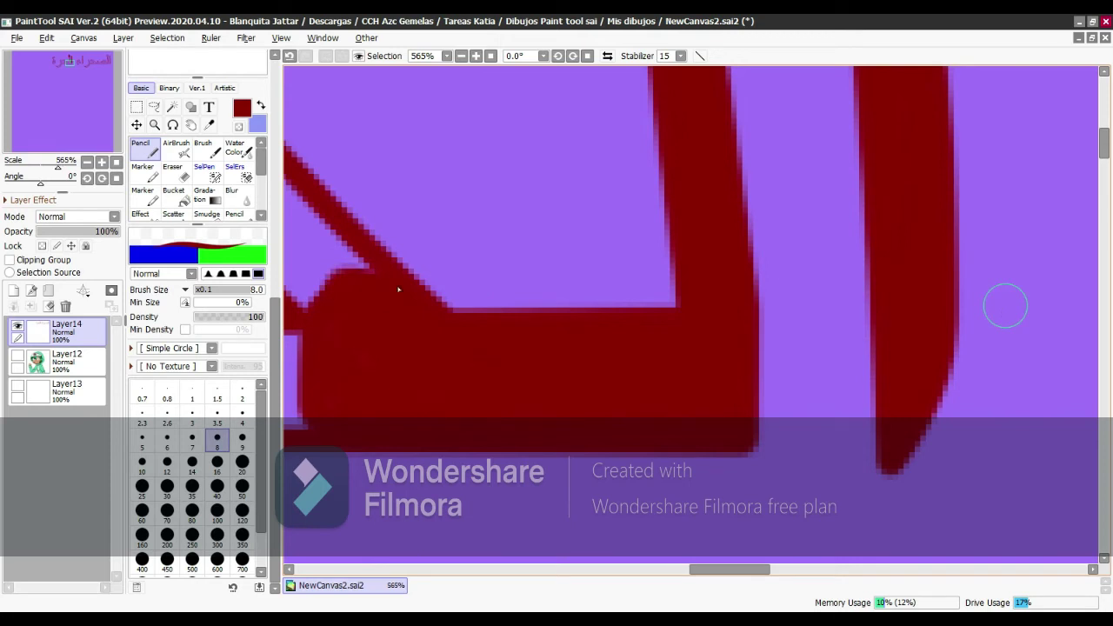
{"action": "left_click", "coordinate": [289, 55]}
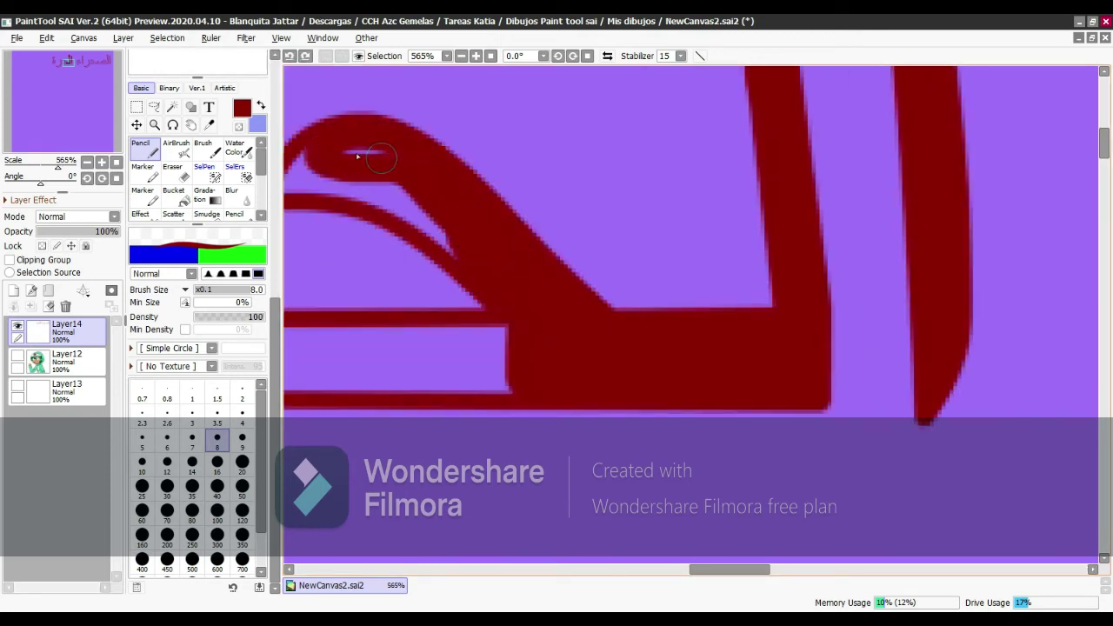
Fill the curved hook of the ha in الحرة and its connecting baseline with the size 8 Pencil.
{"action": "scroll", "coordinate": [451, 254], "scroll_direction": "down", "scroll_amount": 3}
{"action": "scroll", "coordinate": [533, 190], "scroll_direction": "up", "scroll_amount": 5}
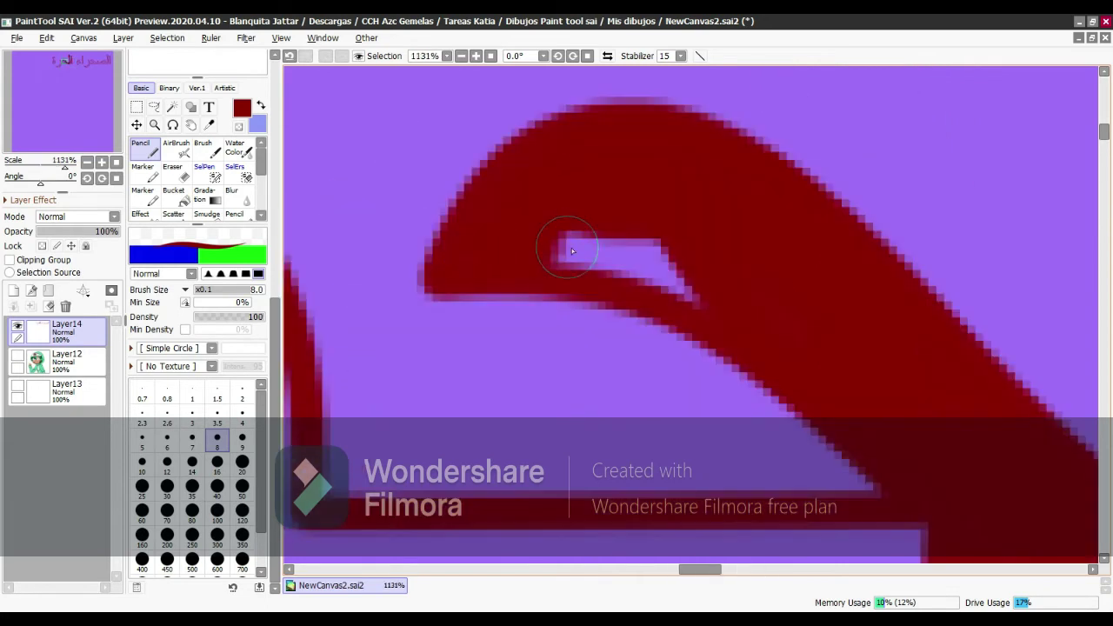
{"action": "key", "text": "ctrl+y"}
{"action": "scroll", "coordinate": [802, 165], "scroll_direction": "down", "scroll_amount": 3}
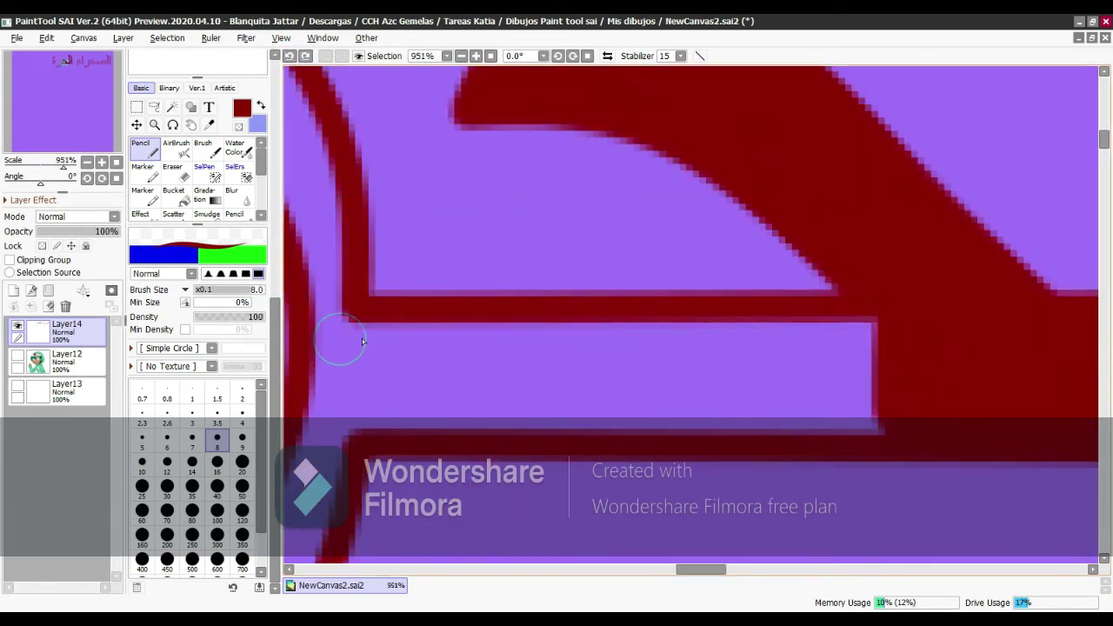
{"action": "mouse_move", "coordinate": [362, 338]}
{"action": "left_mouse_down"}
{"action": "mouse_move", "coordinate": [968, 354]}
{"action": "mouse_move", "coordinate": [541, 384]}
{"action": "mouse_move", "coordinate": [917, 408]}
{"action": "mouse_move", "coordinate": [450, 410]}
{"action": "mouse_move", "coordinate": [409, 374]}
{"action": "mouse_move", "coordinate": [331, 353]}
{"action": "left_mouse_up"}
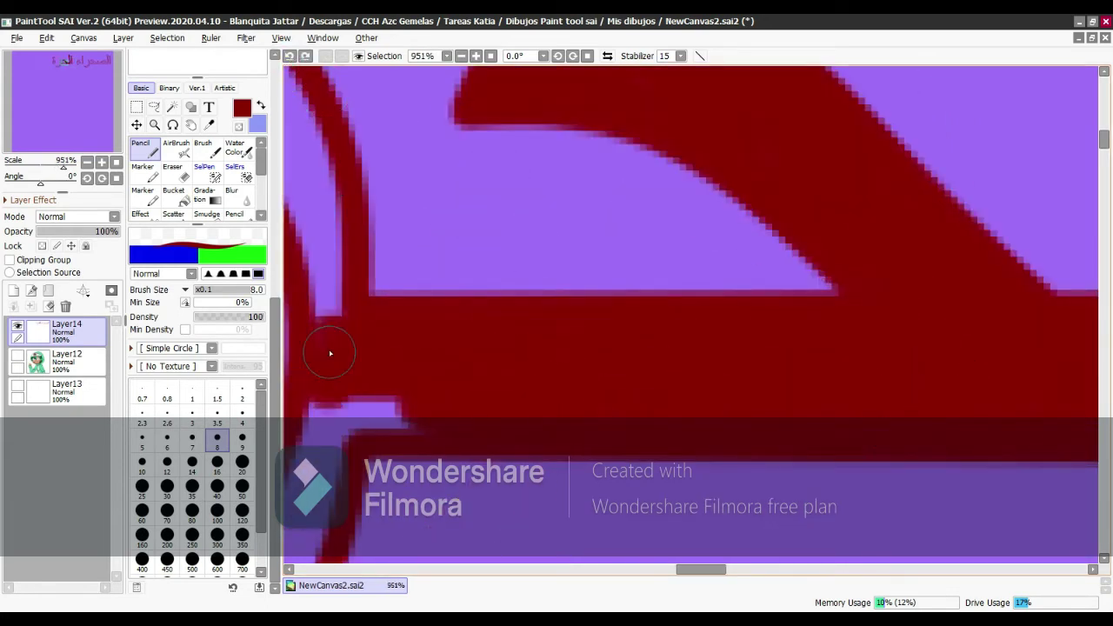
Fill the ra of الحرة, from its pointed head down into the curved tail, with the size 6 Pencil.
{"action": "scroll", "coordinate": [469, 418], "scroll_direction": "down", "scroll_amount": 1}
{"action": "key", "text": "bracketleft"}
{"action": "key", "text": "bracketleft"}
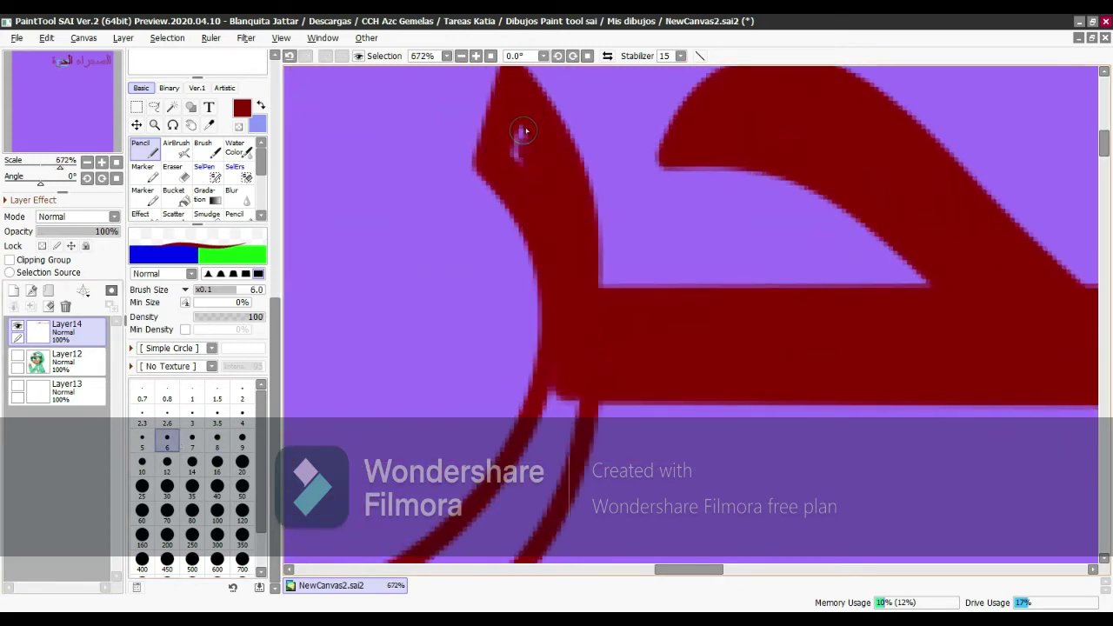
{"action": "scroll", "coordinate": [465, 381], "scroll_direction": "up", "scroll_amount": 3}
{"action": "mouse_move", "coordinate": [622, 371]}
{"action": "left_mouse_down"}
{"action": "mouse_move", "coordinate": [790, 426]}
{"action": "mouse_move", "coordinate": [625, 388]}
{"action": "mouse_move", "coordinate": [832, 400]}
{"action": "mouse_move", "coordinate": [733, 392]}
{"action": "mouse_move", "coordinate": [923, 359]}
{"action": "mouse_move", "coordinate": [663, 391]}
{"action": "mouse_move", "coordinate": [1012, 236]}
{"action": "mouse_move", "coordinate": [725, 359]}
{"action": "mouse_move", "coordinate": [972, 198]}
{"action": "mouse_move", "coordinate": [842, 282]}
{"action": "mouse_move", "coordinate": [1013, 220]}
{"action": "left_mouse_up"}
{"action": "scroll", "coordinate": [988, 79], "scroll_direction": "up", "scroll_amount": 1}
{"action": "mouse_move", "coordinate": [989, 79]}
{"action": "left_mouse_down"}
{"action": "mouse_move", "coordinate": [802, 301]}
{"action": "mouse_move", "coordinate": [827, 348]}
{"action": "left_mouse_up"}
{"action": "scroll", "coordinate": [751, 366], "scroll_direction": "down", "scroll_amount": 2}
{"action": "scroll", "coordinate": [752, 366], "scroll_direction": "up", "scroll_amount": 3}
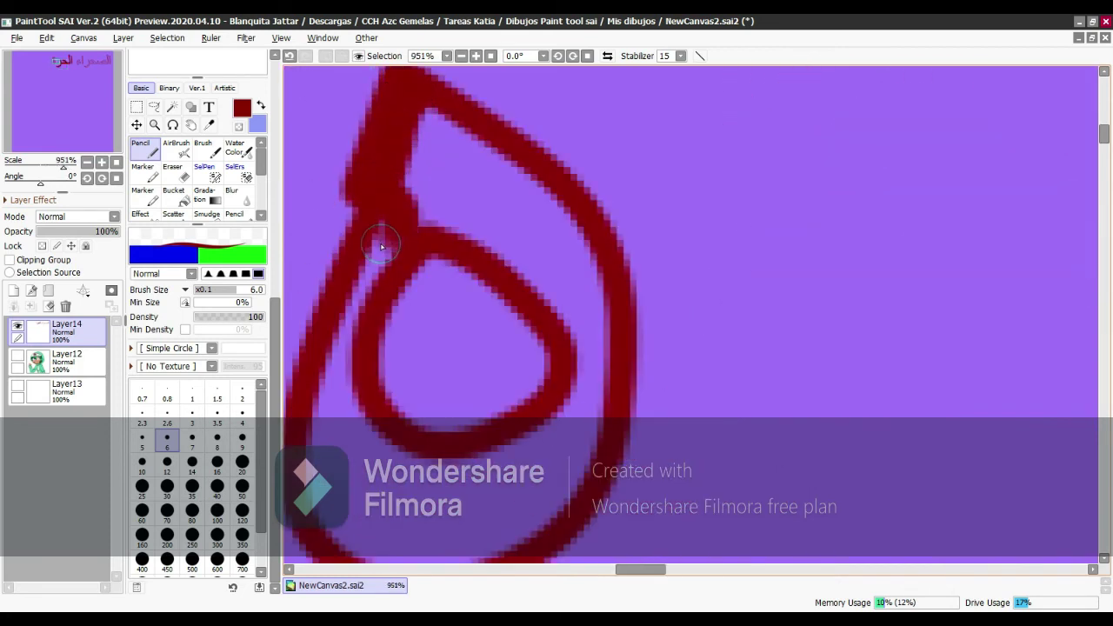
Fill the upper part and sides around the hole of the final letter of الحرة, using sizes 6 and 8.
{"action": "left_click_drag", "start_coordinate": [381, 247], "coordinate": [594, 279]}
{"action": "mouse_move", "coordinate": [442, 230]}
{"action": "left_mouse_down"}
{"action": "mouse_move", "coordinate": [535, 258]}
{"action": "mouse_move", "coordinate": [574, 313]}
{"action": "left_mouse_up"}
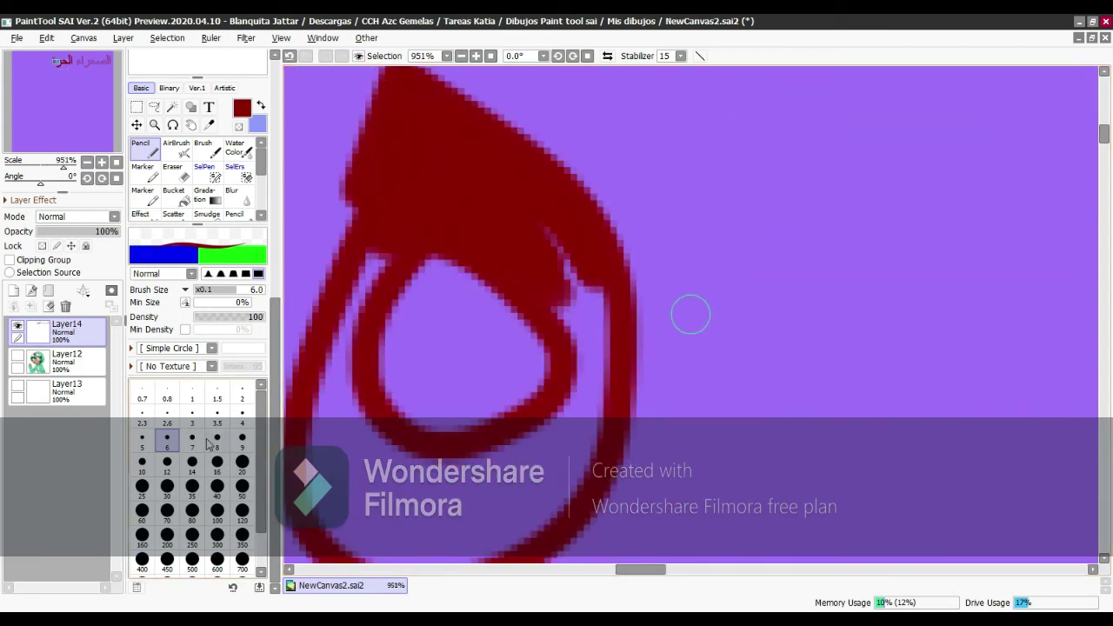
{"action": "key", "text": "bracketright"}
{"action": "key", "text": "bracketright"}
{"action": "mouse_move", "coordinate": [600, 252]}
{"action": "left_mouse_down"}
{"action": "mouse_move", "coordinate": [580, 316]}
{"action": "mouse_move", "coordinate": [563, 453]}
{"action": "mouse_move", "coordinate": [408, 505]}
{"action": "left_mouse_up"}
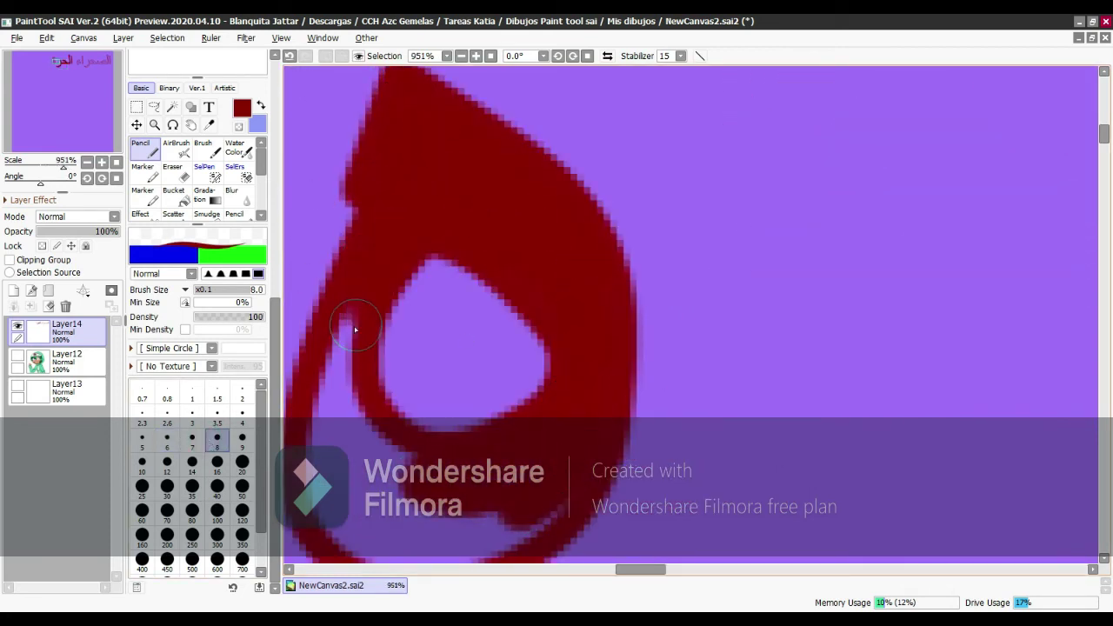
{"action": "left_click_drag", "start_coordinate": [355, 329], "coordinate": [353, 403]}
Fill the lower bowl and remaining gaps of the final letter of الحرة with the Pencil at sizes 8 and 7.
{"action": "scroll", "coordinate": [466, 525], "scroll_direction": "up", "scroll_amount": 3}
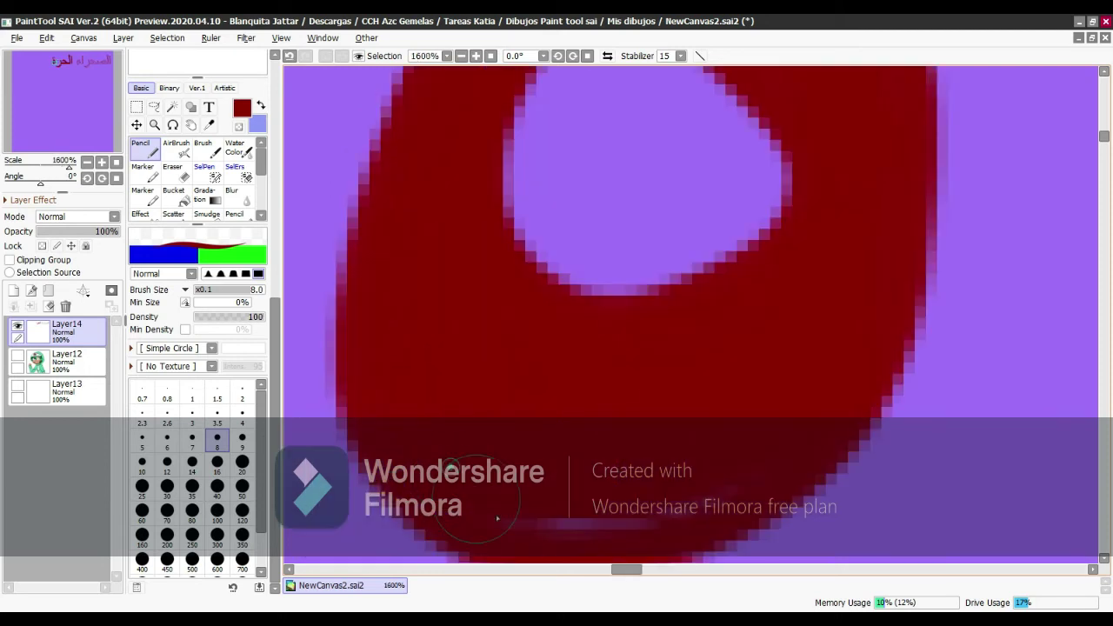
{"action": "scroll", "coordinate": [377, 249], "scroll_direction": "up", "scroll_amount": 2}
{"action": "mouse_move", "coordinate": [398, 241]}
{"action": "left_mouse_down"}
{"action": "mouse_move", "coordinate": [376, 283]}
{"action": "mouse_move", "coordinate": [467, 392]}
{"action": "mouse_move", "coordinate": [517, 317]}
{"action": "mouse_move", "coordinate": [439, 313]}
{"action": "mouse_move", "coordinate": [464, 345]}
{"action": "left_mouse_up"}
{"action": "scroll", "coordinate": [464, 345], "scroll_direction": "up", "scroll_amount": 1}
{"action": "left_click", "coordinate": [193, 442]}
{"action": "mouse_move", "coordinate": [658, 148]}
{"action": "left_mouse_down"}
{"action": "mouse_move", "coordinate": [751, 437]}
{"action": "mouse_move", "coordinate": [772, 230]}
{"action": "mouse_move", "coordinate": [652, 297]}
{"action": "mouse_move", "coordinate": [754, 383]}
{"action": "mouse_move", "coordinate": [687, 186]}
{"action": "mouse_move", "coordinate": [754, 234]}
{"action": "left_mouse_up"}
{"action": "scroll", "coordinate": [754, 234], "scroll_direction": "down", "scroll_amount": 10}
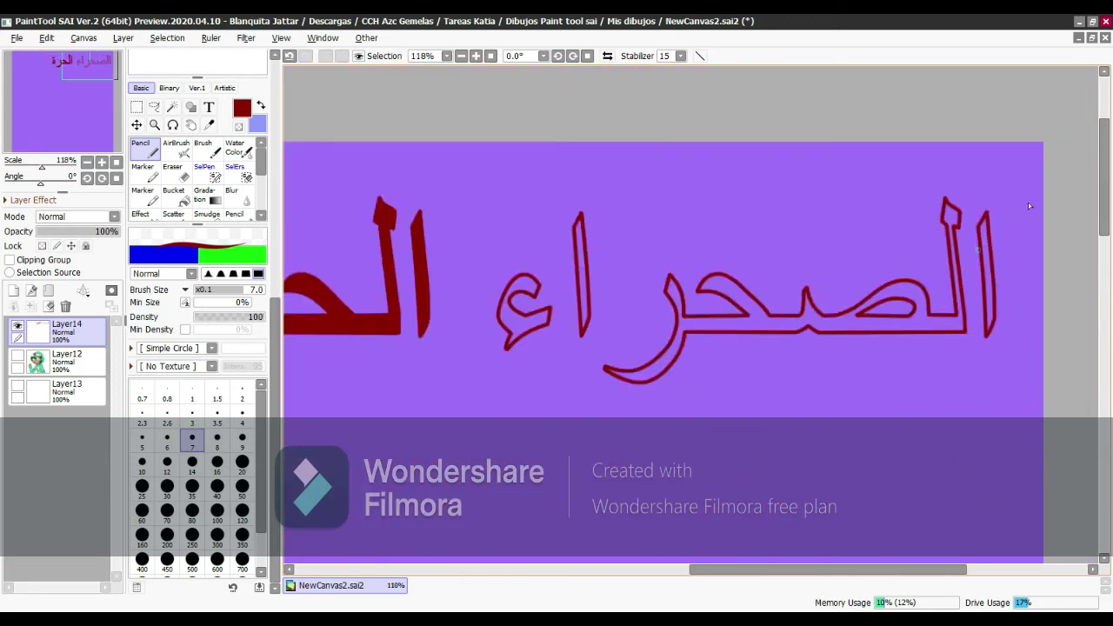
Fill the initial alef of الصحراء with dark red from its tip downward using the size 8 Pencil.
{"action": "scroll", "coordinate": [1028, 202], "scroll_direction": "up", "scroll_amount": 9}
{"action": "key", "text": "bracketleft"}
{"action": "left_click_drag", "start_coordinate": [642, 357], "coordinate": [500, 370]}
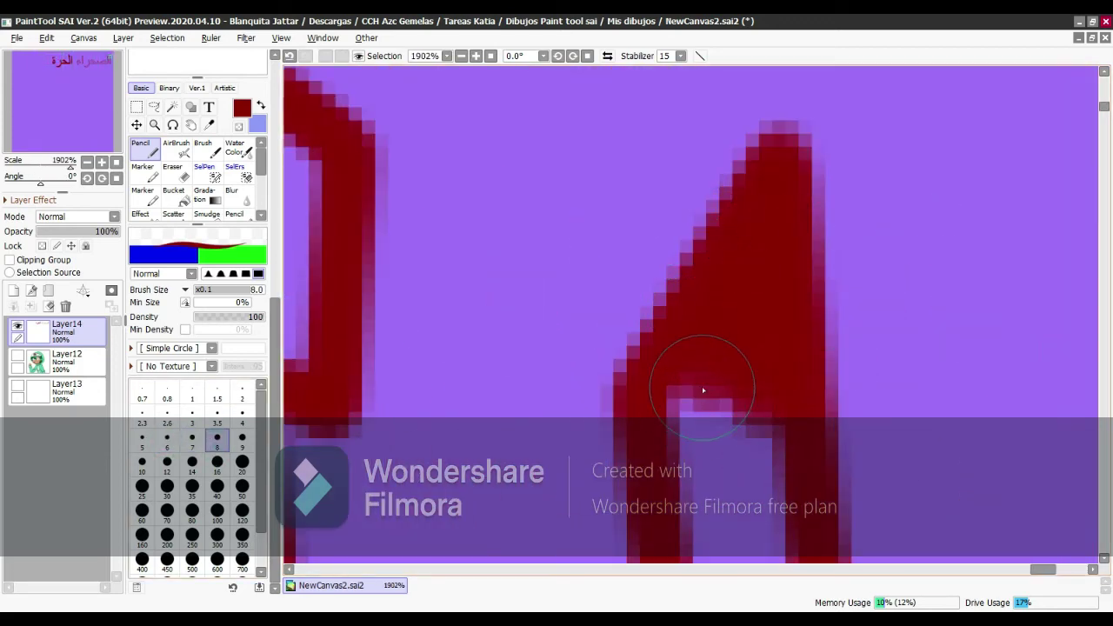
{"action": "scroll", "coordinate": [704, 391], "scroll_direction": "down", "scroll_amount": 5}
{"action": "left_click_drag", "start_coordinate": [653, 373], "coordinate": [670, 252]}
{"action": "scroll", "coordinate": [719, 354], "scroll_direction": "down", "scroll_amount": 3}
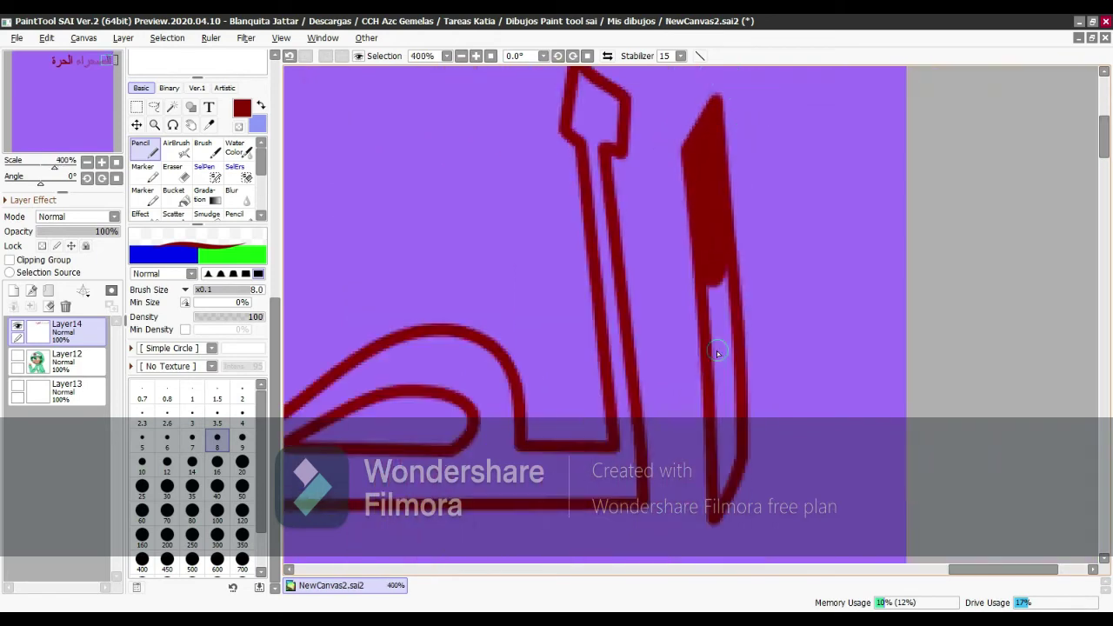
{"action": "scroll", "coordinate": [718, 354], "scroll_direction": "up", "scroll_amount": 3}
{"action": "mouse_move", "coordinate": [716, 470]}
{"action": "left_mouse_down"}
{"action": "mouse_move", "coordinate": [718, 338]}
{"action": "mouse_move", "coordinate": [711, 439]}
{"action": "left_mouse_up"}
{"action": "scroll", "coordinate": [753, 153], "scroll_direction": "down", "scroll_amount": 2}
Fill the narrow end of the initial alef and the head of the lam in الصحراء with the size 5 Pencil.
{"action": "scroll", "coordinate": [745, 156], "scroll_direction": "up", "scroll_amount": 4}
{"action": "key", "text": "bracketleft"}
{"action": "key", "text": "bracketleft"}
{"action": "key", "text": "bracketleft"}
{"action": "scroll", "coordinate": [711, 439], "scroll_direction": "down", "scroll_amount": 3}
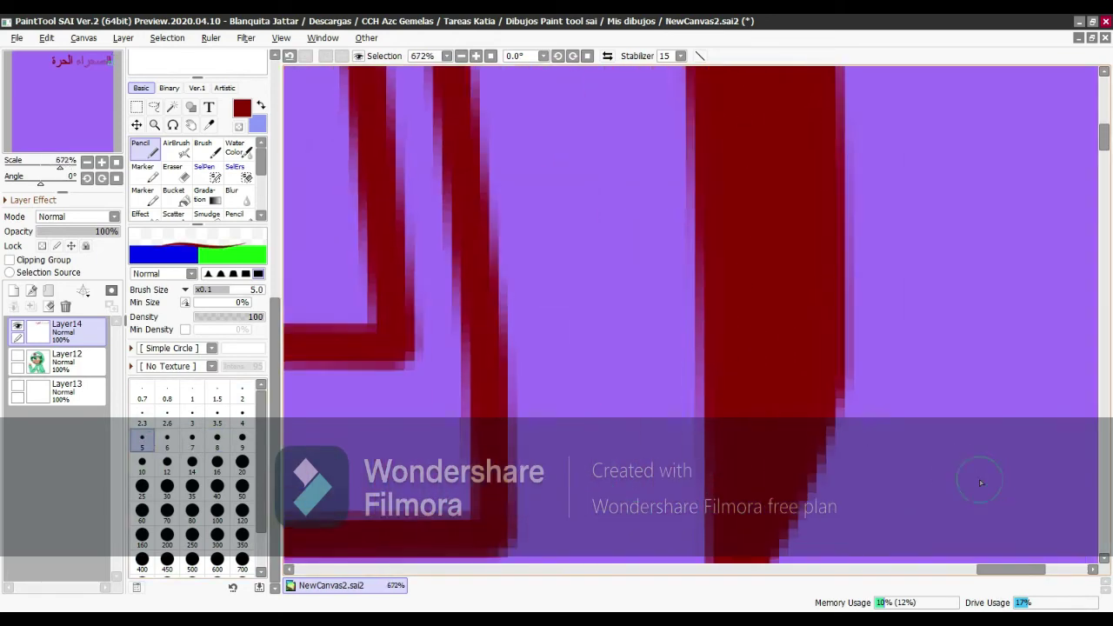
{"action": "scroll", "coordinate": [847, 340], "scroll_direction": "up", "scroll_amount": 3}
{"action": "mouse_move", "coordinate": [847, 340]}
{"action": "left_mouse_down"}
{"action": "mouse_move", "coordinate": [725, 184]}
{"action": "mouse_move", "coordinate": [706, 405]}
{"action": "mouse_move", "coordinate": [827, 301]}
{"action": "mouse_move", "coordinate": [813, 368]}
{"action": "left_mouse_up"}
{"action": "scroll", "coordinate": [678, 241], "scroll_direction": "down", "scroll_amount": 3}
{"action": "scroll", "coordinate": [678, 241], "scroll_direction": "down", "scroll_amount": 1}
Fill the long stem of the lam in الصحراء with dark red using the Pencil at sizes 7 and 8.
{"action": "key", "text": "bracketright"}
{"action": "key", "text": "bracketright"}
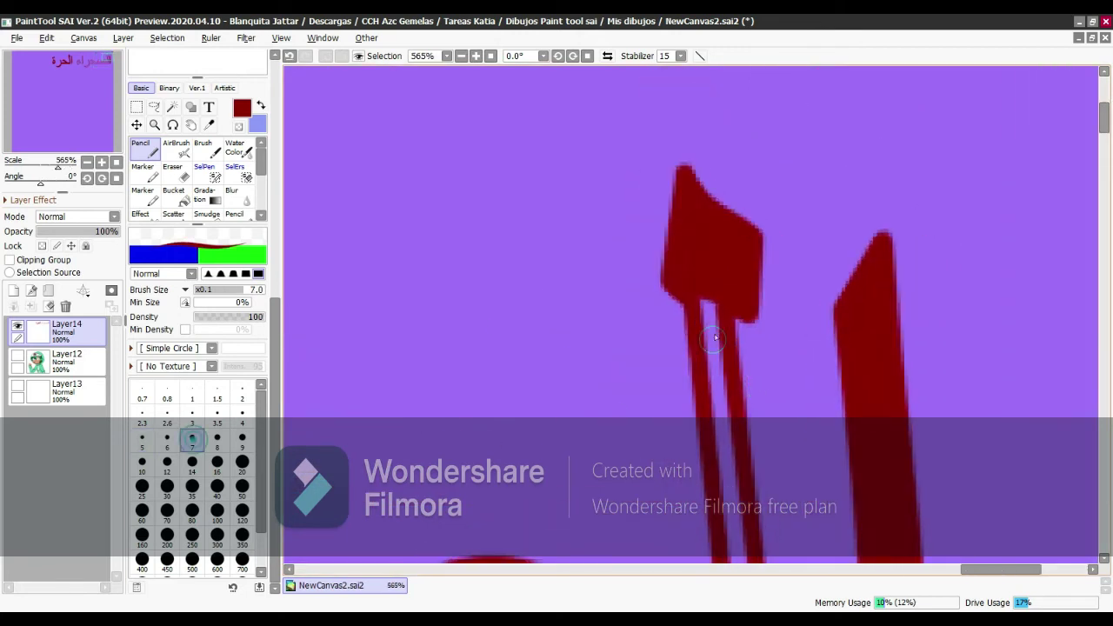
{"action": "scroll", "coordinate": [696, 315], "scroll_direction": "up", "scroll_amount": 2}
{"action": "key", "text": "bracketright"}
{"action": "scroll", "coordinate": [614, 256], "scroll_direction": "down", "scroll_amount": 3}
{"action": "scroll", "coordinate": [614, 256], "scroll_direction": "up", "scroll_amount": 2}
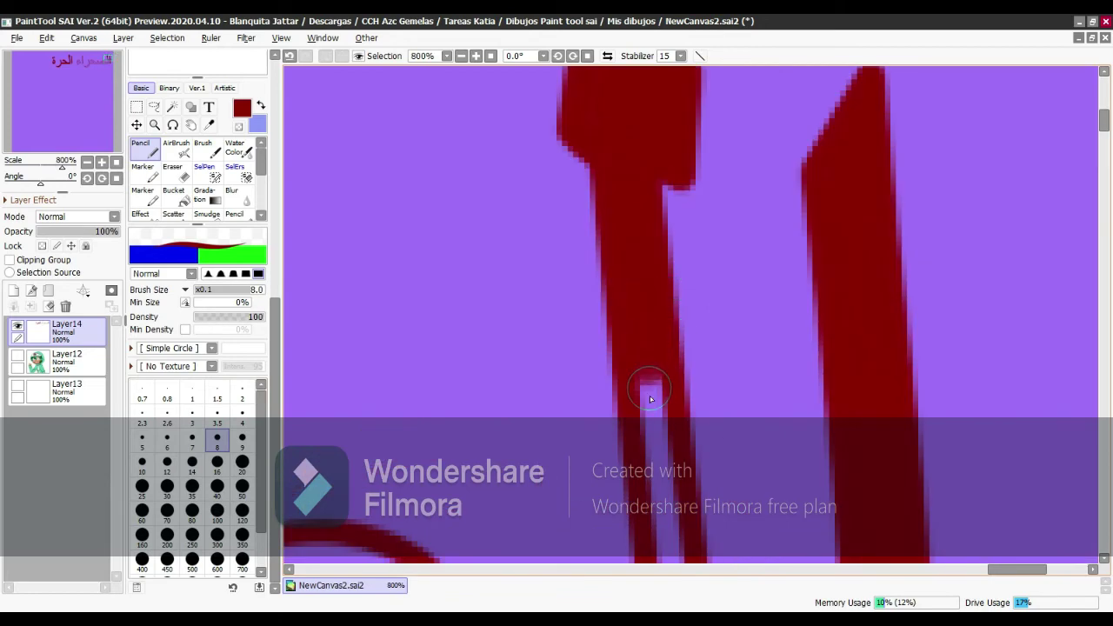
{"action": "scroll", "coordinate": [658, 454], "scroll_direction": "down", "scroll_amount": 2}
{"action": "scroll", "coordinate": [643, 359], "scroll_direction": "up", "scroll_amount": 1}
{"action": "scroll", "coordinate": [631, 243], "scroll_direction": "up", "scroll_amount": 2}
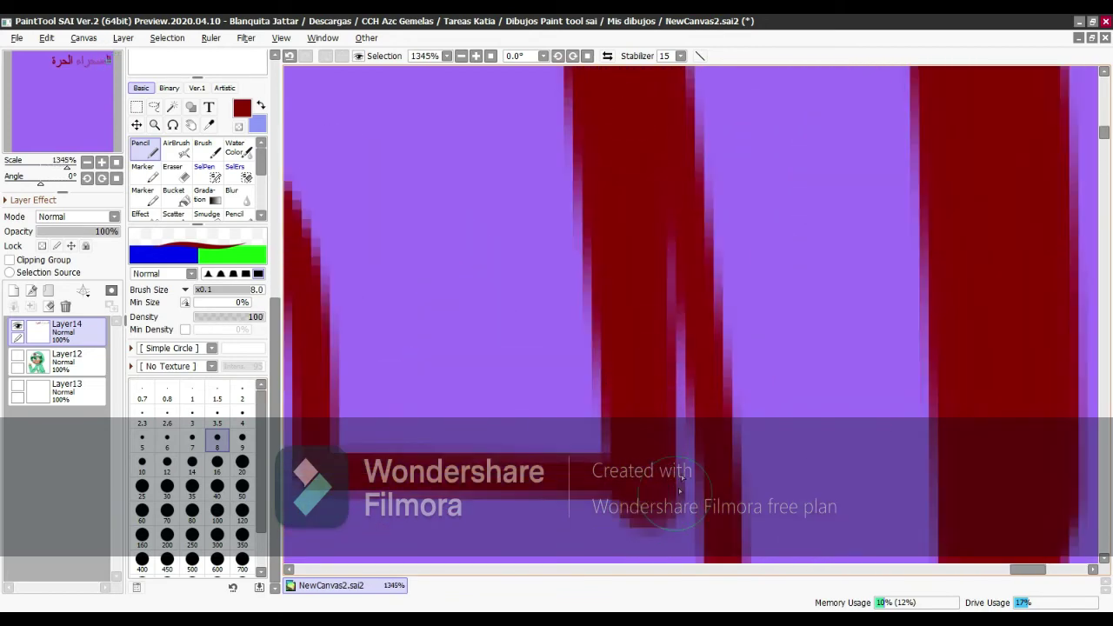
{"action": "left_click_drag", "start_coordinate": [643, 358], "coordinate": [631, 95]}
{"action": "scroll", "coordinate": [661, 357], "scroll_direction": "down", "scroll_amount": 1}
Fill the foot of the lam in الصحراء leftward along the baseline with the size 8 Pencil.
{"action": "mouse_move", "coordinate": [661, 357]}
{"action": "left_mouse_down"}
{"action": "mouse_move", "coordinate": [522, 485]}
{"action": "mouse_move", "coordinate": [474, 400]}
{"action": "mouse_move", "coordinate": [305, 418]}
{"action": "left_mouse_up"}
{"action": "scroll", "coordinate": [304, 417], "scroll_direction": "down", "scroll_amount": 3}
Fill the arched band above the hole of the sad in الصحراء, undoing the first stroke and repainting it.
{"action": "scroll", "coordinate": [339, 366], "scroll_direction": "up", "scroll_amount": 1}
{"action": "mouse_move", "coordinate": [339, 365]}
{"action": "left_mouse_down"}
{"action": "mouse_move", "coordinate": [572, 249]}
{"action": "mouse_move", "coordinate": [577, 204]}
{"action": "mouse_move", "coordinate": [714, 156]}
{"action": "left_mouse_up"}
{"action": "left_click", "coordinate": [290, 55]}
{"action": "scroll", "coordinate": [385, 319], "scroll_direction": "up", "scroll_amount": 1}
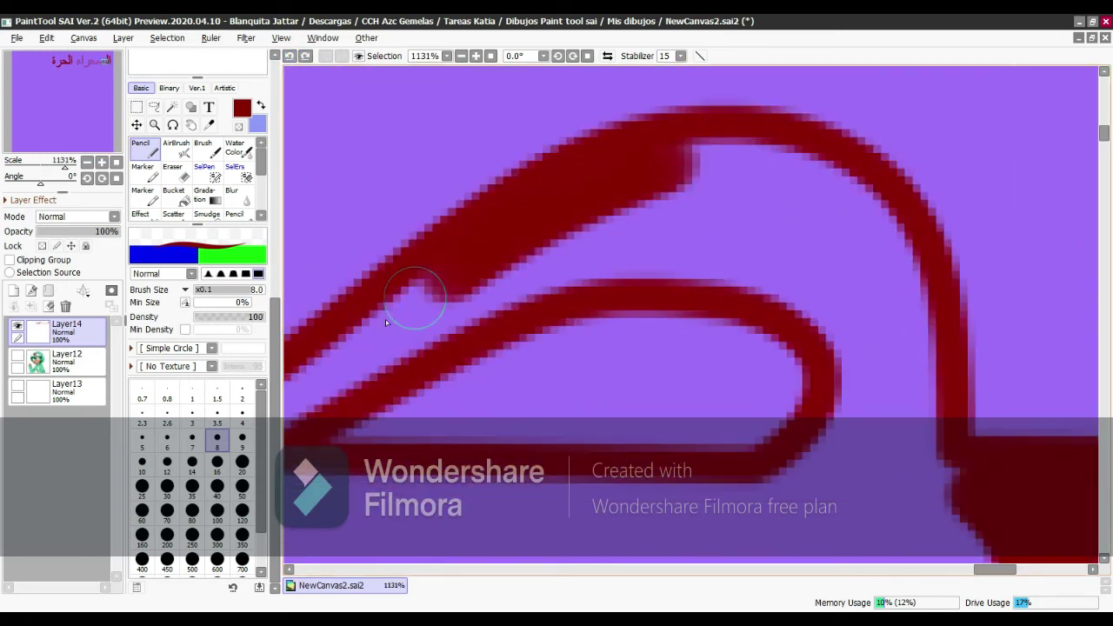
{"action": "mouse_move", "coordinate": [305, 396]}
{"action": "left_mouse_down"}
{"action": "mouse_move", "coordinate": [615, 218]}
{"action": "mouse_move", "coordinate": [870, 417]}
{"action": "mouse_move", "coordinate": [929, 440]}
{"action": "mouse_move", "coordinate": [820, 180]}
{"action": "mouse_move", "coordinate": [708, 179]}
{"action": "mouse_move", "coordinate": [832, 261]}
{"action": "mouse_move", "coordinate": [905, 391]}
{"action": "left_mouse_up"}
{"action": "scroll", "coordinate": [573, 320], "scroll_direction": "down", "scroll_amount": 2}
Fill the joint after the sad in الصحراء and the adjoining baseline with the size 8 Pencil.
{"action": "scroll", "coordinate": [574, 320], "scroll_direction": "up", "scroll_amount": 5}
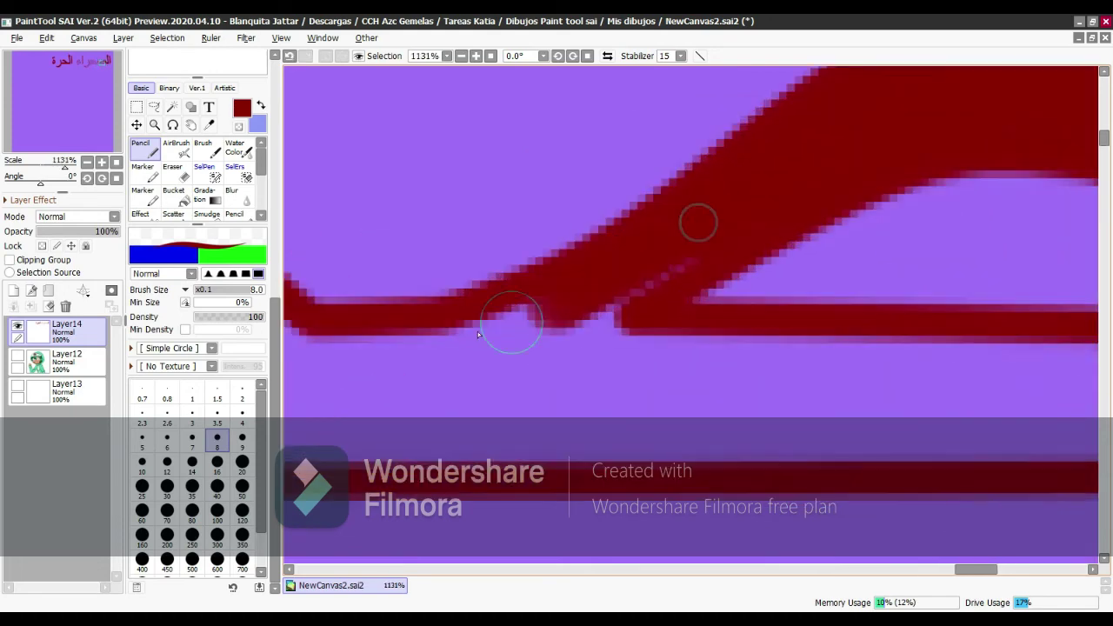
{"action": "left_click_drag", "start_coordinate": [608, 261], "coordinate": [510, 323]}
{"action": "scroll", "coordinate": [510, 323], "scroll_direction": "down", "scroll_amount": 2}
{"action": "mouse_move", "coordinate": [974, 377]}
{"action": "left_mouse_down"}
{"action": "mouse_move", "coordinate": [376, 390]}
{"action": "mouse_move", "coordinate": [708, 340]}
{"action": "left_mouse_up"}
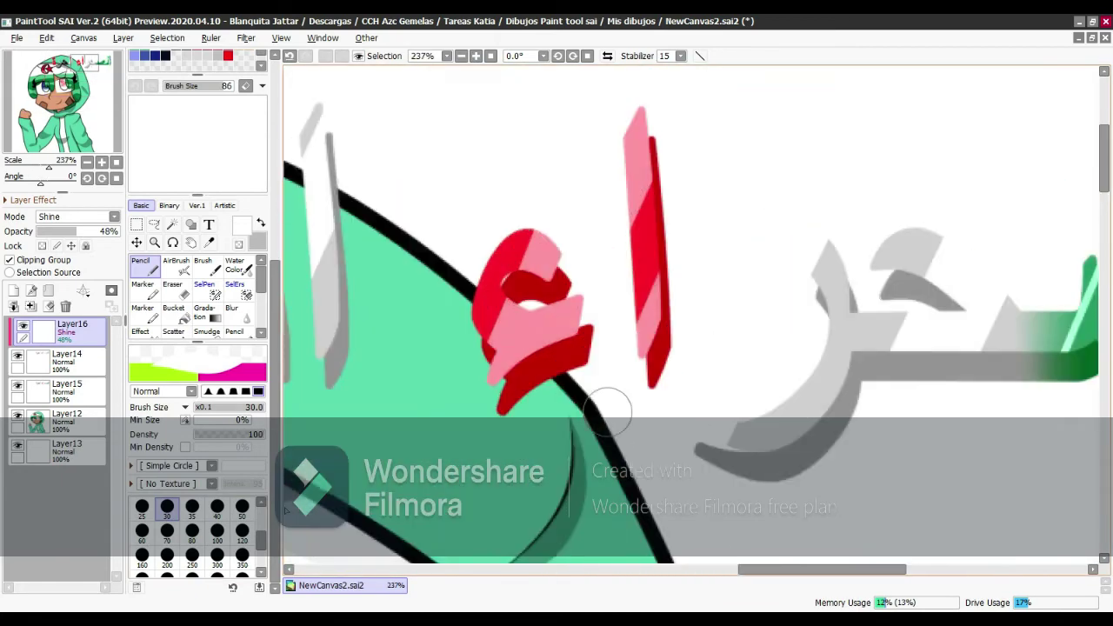
Merge the Shine highlight layer and Layer14 down into Layer15 so the lettering sits on a single layer.
{"action": "key", "text": "e"}
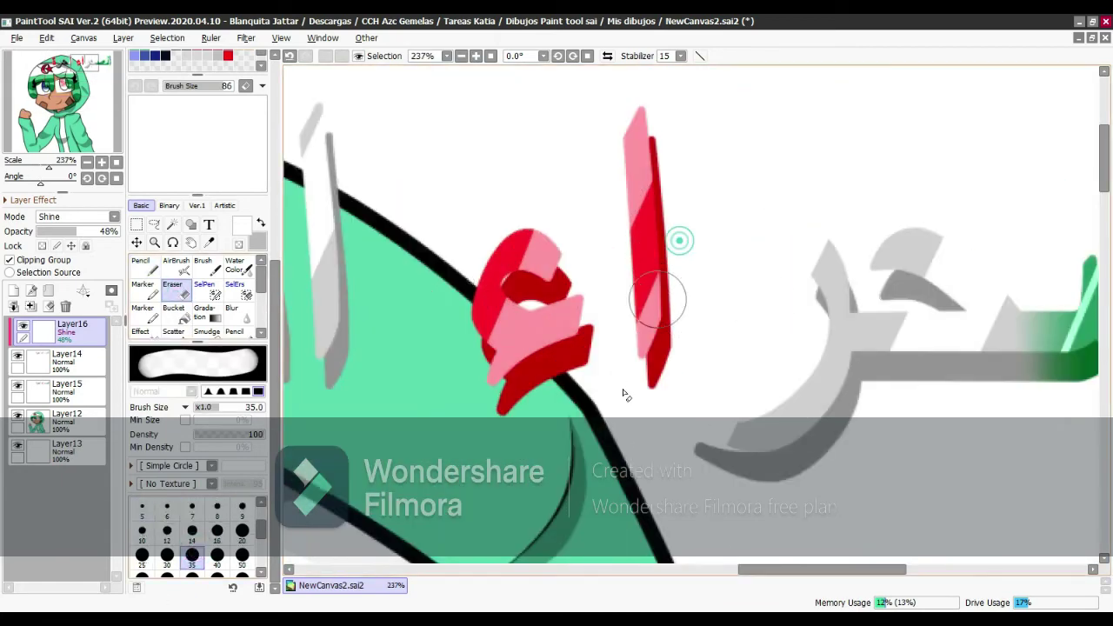
{"action": "scroll", "coordinate": [658, 209], "scroll_direction": "down", "scroll_amount": 4}
{"action": "left_click", "coordinate": [29, 290]}
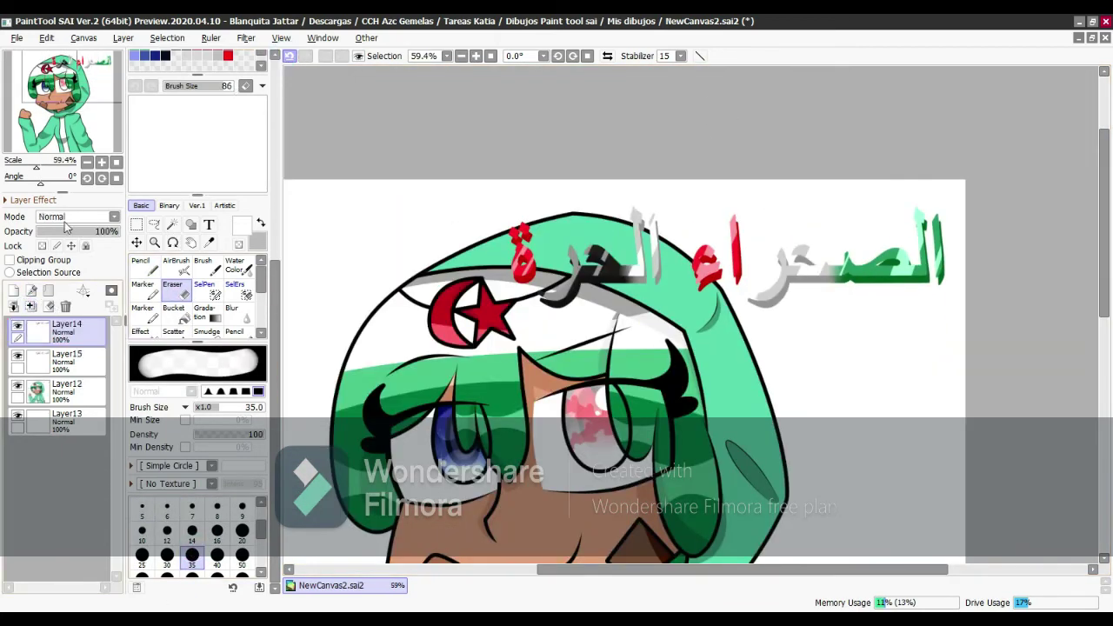
{"action": "key", "text": "ctrl+z"}
{"action": "left_click", "coordinate": [31, 306]}
{"action": "left_click", "coordinate": [30, 307]}
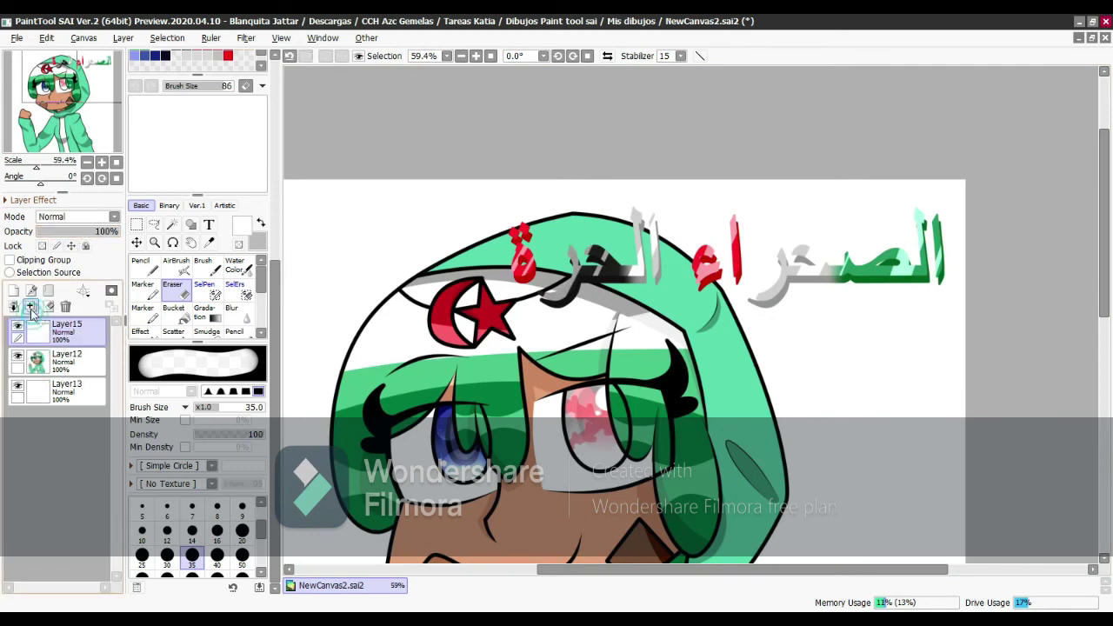
Move the Arabic lettering down across the character's jacket near the canvas's lower edge and merge it into Layer12.
{"action": "scroll", "coordinate": [665, 308], "scroll_direction": "down", "scroll_amount": 2}
{"action": "scroll", "coordinate": [665, 309], "scroll_direction": "up", "scroll_amount": 1}
{"action": "key", "text": "ctrl"}
{"action": "left_click_drag", "start_coordinate": [669, 317], "coordinate": [608, 510]}
{"action": "scroll", "coordinate": [644, 435], "scroll_direction": "down", "scroll_amount": 1}
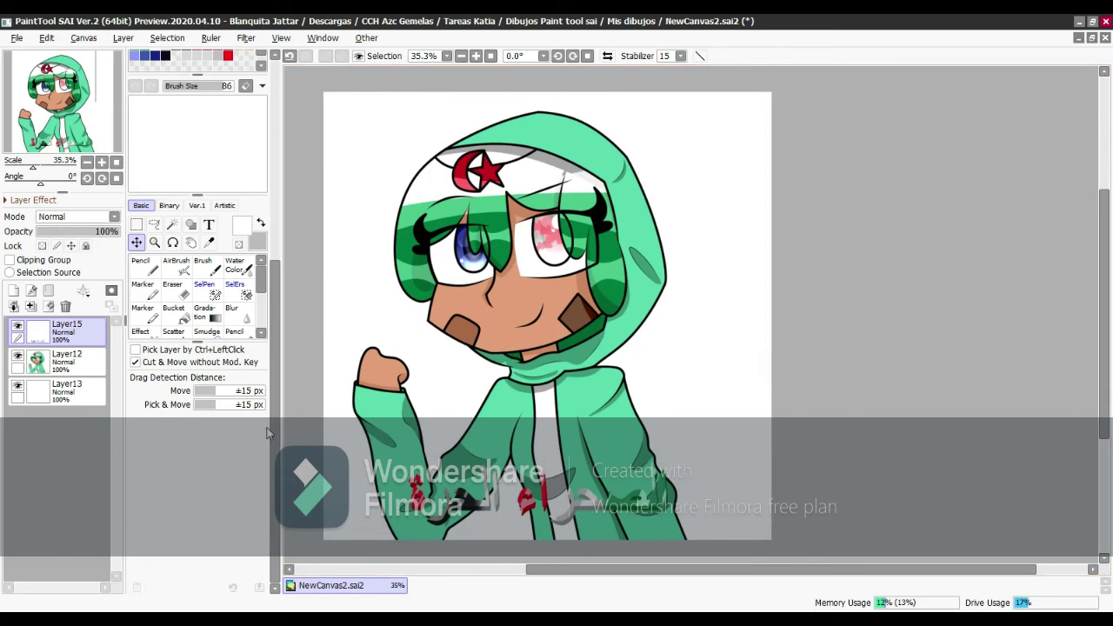
{"action": "left_click", "coordinate": [31, 306]}
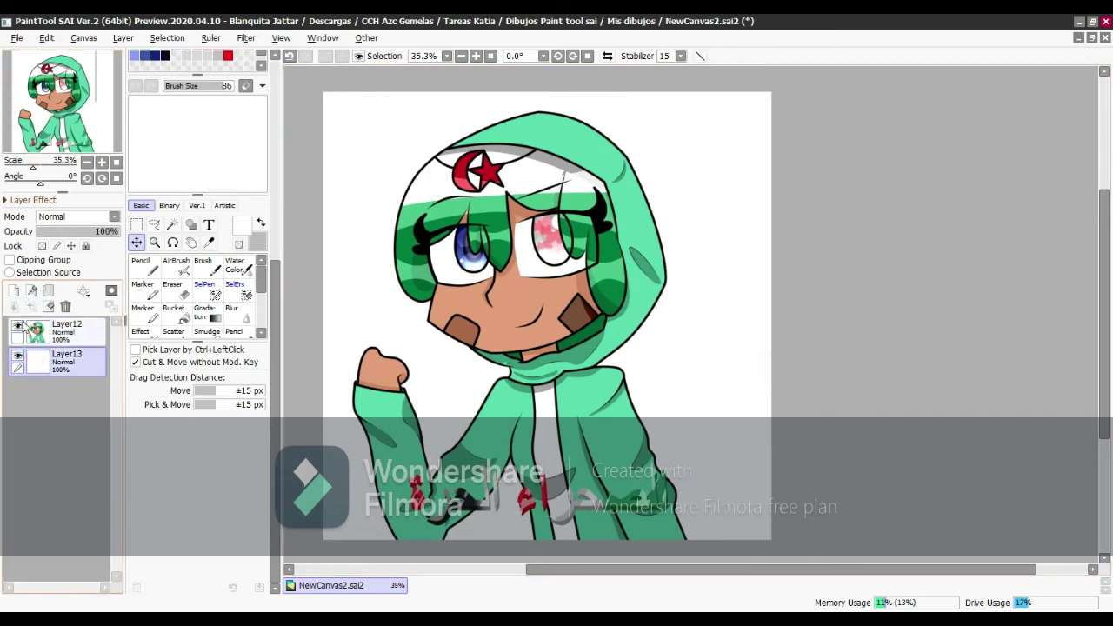
Draw a large filled circle in blue (RGB 0, 155, 234) behind the character on Layer13.
{"action": "left_click", "coordinate": [65, 359]}
{"action": "scroll", "coordinate": [204, 159], "scroll_direction": "up", "scroll_amount": 5}
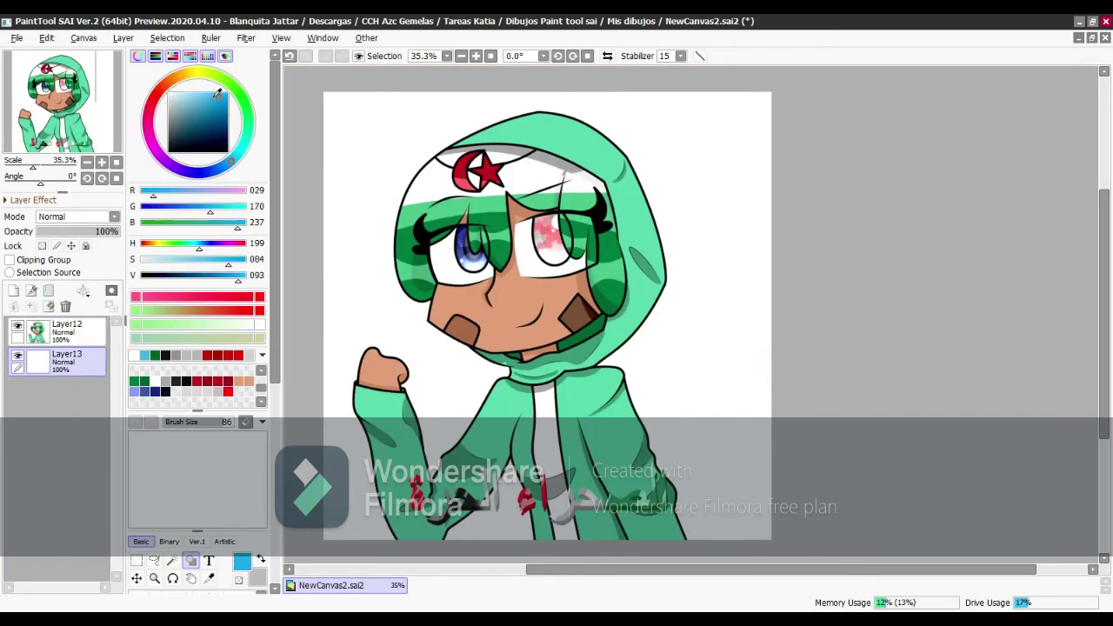
{"action": "left_click", "coordinate": [228, 97]}
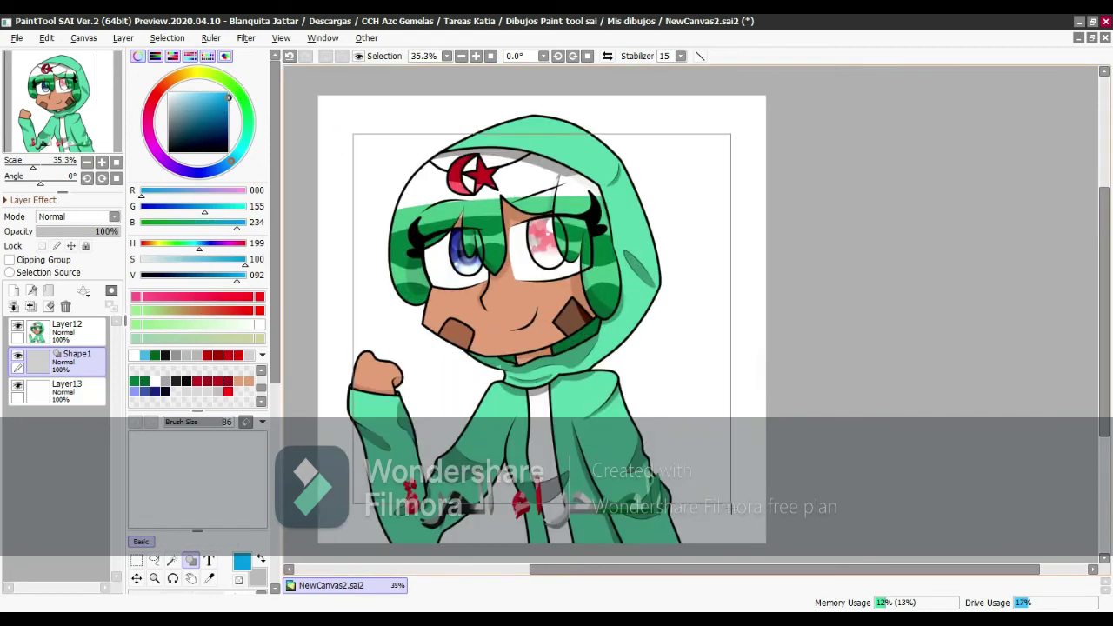
Soften the blue circle's edges with the Blur tool at size 600 and merge Layer12 down into Layer13.
{"action": "scroll", "coordinate": [181, 506], "scroll_direction": "down", "scroll_amount": 5}
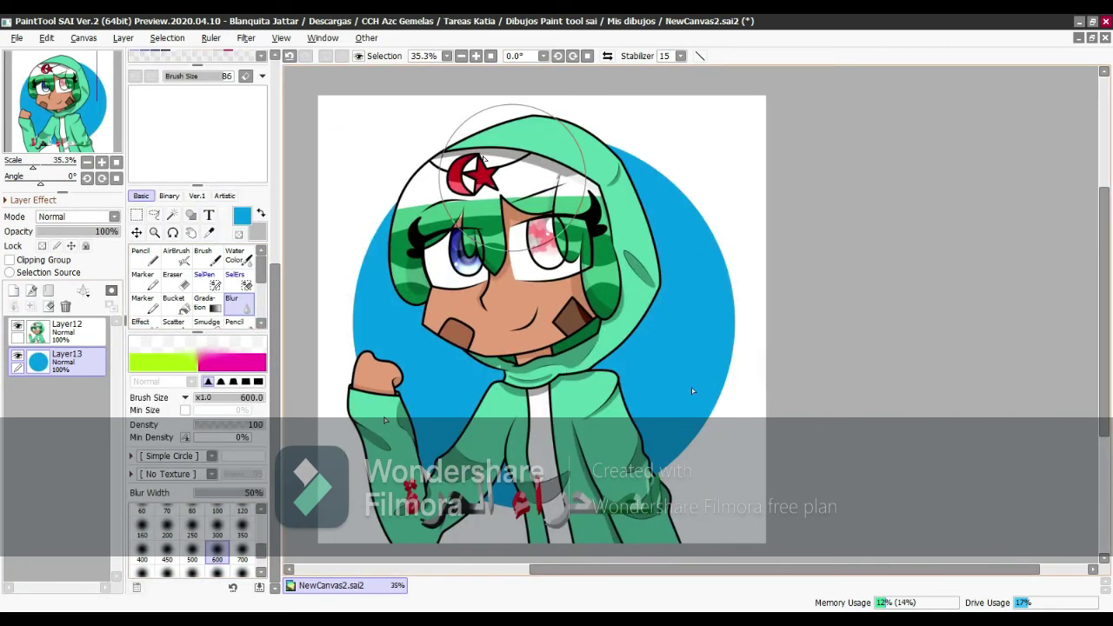
{"action": "left_click_drag", "start_coordinate": [692, 390], "coordinate": [369, 232]}
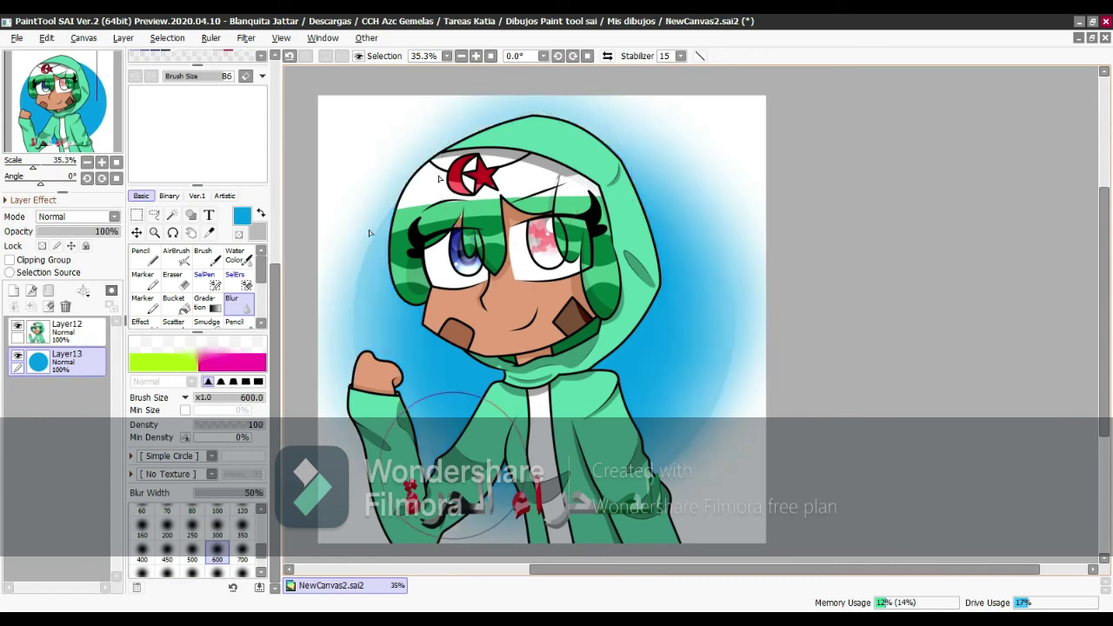
{"action": "left_click_drag", "start_coordinate": [751, 386], "coordinate": [721, 355]}
{"action": "left_click", "coordinate": [36, 323]}
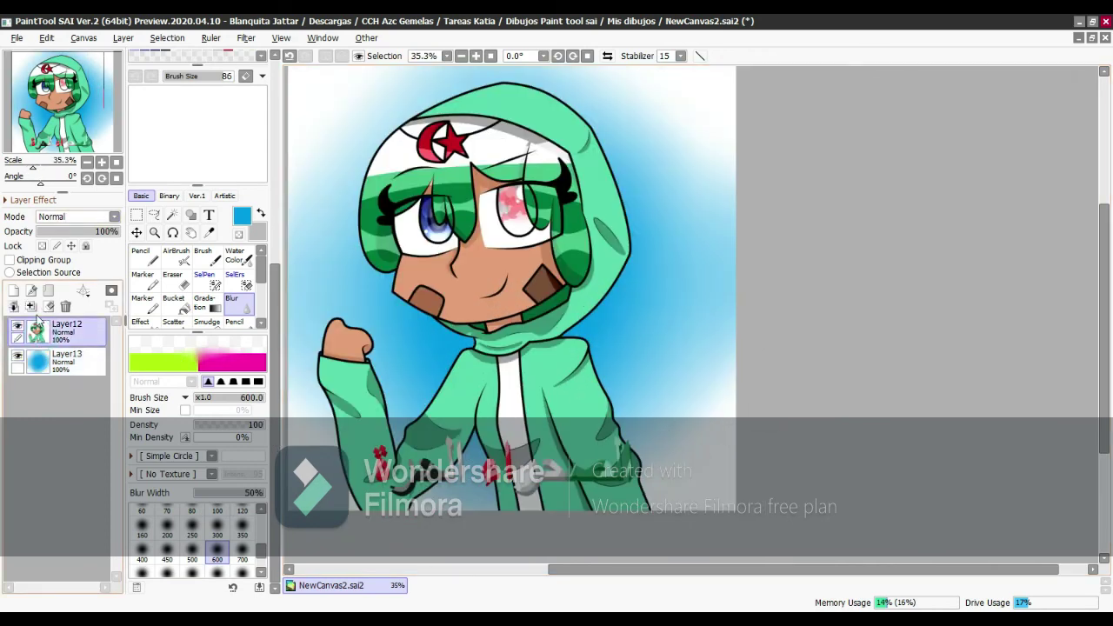
{"action": "key", "text": "ctrl+e"}
Draw thin blue test strokes near the canvas's lower-left corner with the textured Pencil at size 1.4, undoing the unwanted ones.
{"action": "scroll", "coordinate": [424, 287], "scroll_direction": "up", "scroll_amount": 2}
{"action": "scroll", "coordinate": [192, 287], "scroll_direction": "down", "scroll_amount": 2}
{"action": "left_click", "coordinate": [206, 315]}
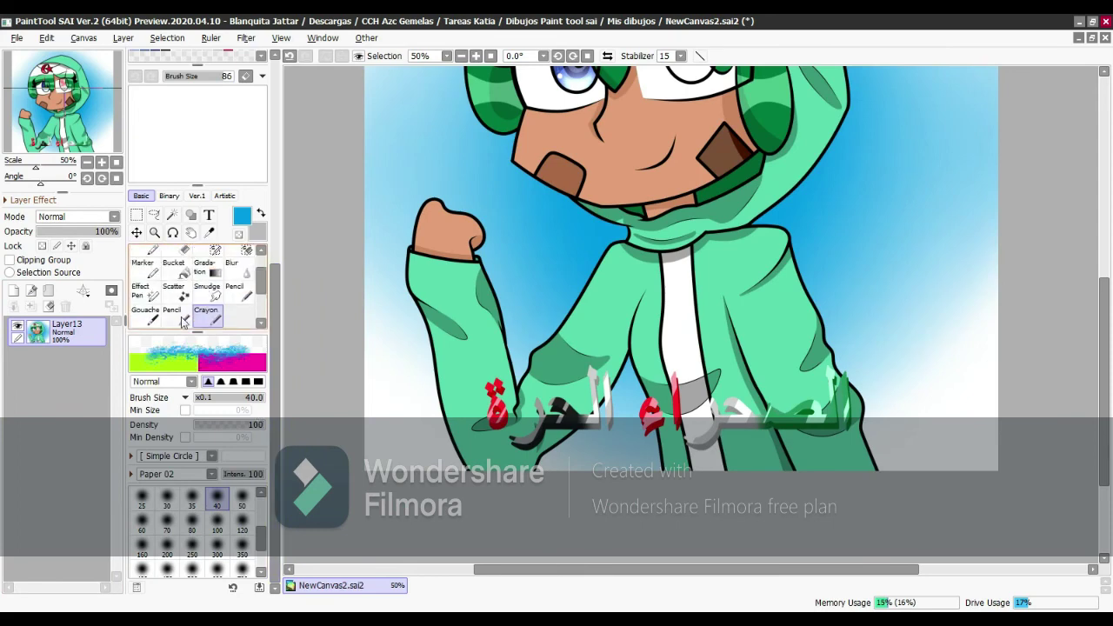
{"action": "left_click", "coordinate": [174, 315]}
{"action": "scroll", "coordinate": [405, 194], "scroll_direction": "up", "scroll_amount": 5}
{"action": "left_click_drag", "start_coordinate": [434, 169], "coordinate": [386, 373]}
{"action": "key", "text": "ctrl+z"}
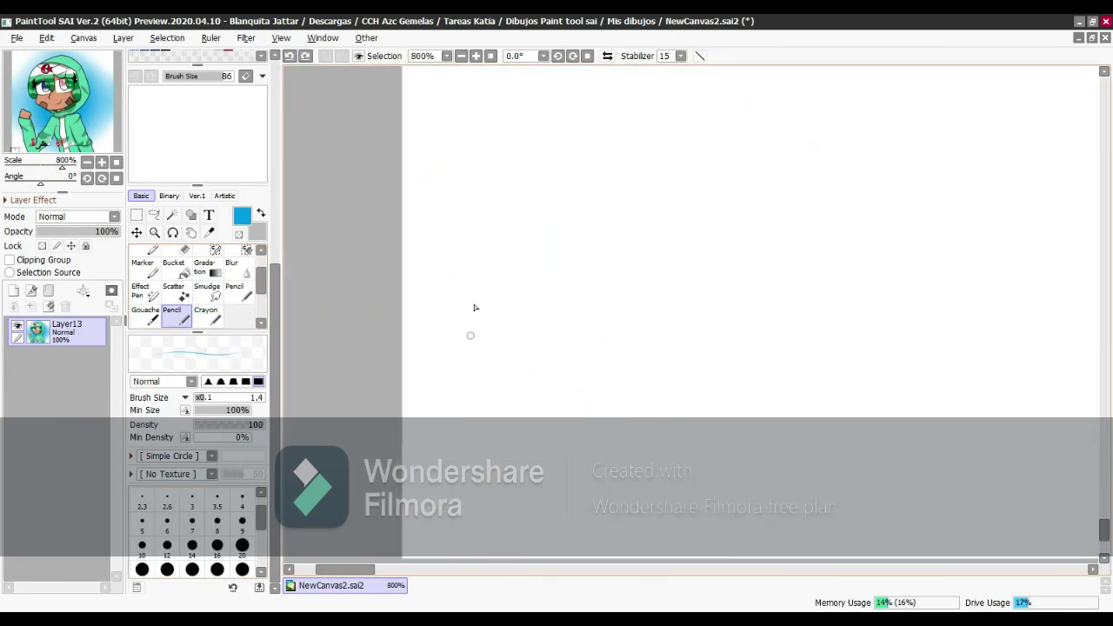
{"action": "scroll", "coordinate": [479, 331], "scroll_direction": "down", "scroll_amount": 2}
{"action": "key", "text": "ctrl+z"}
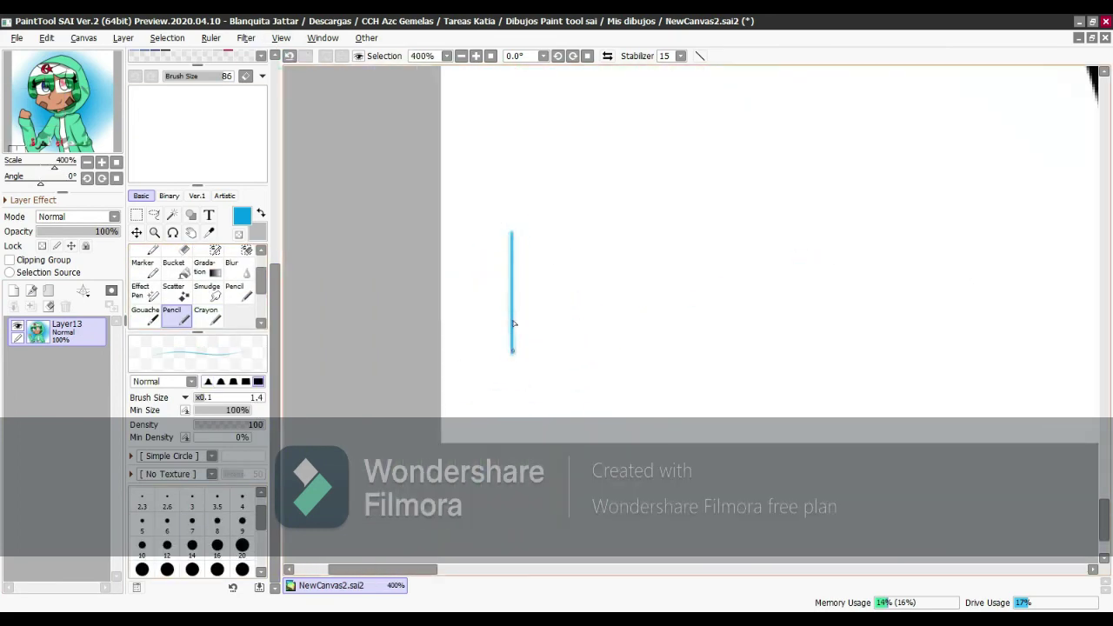